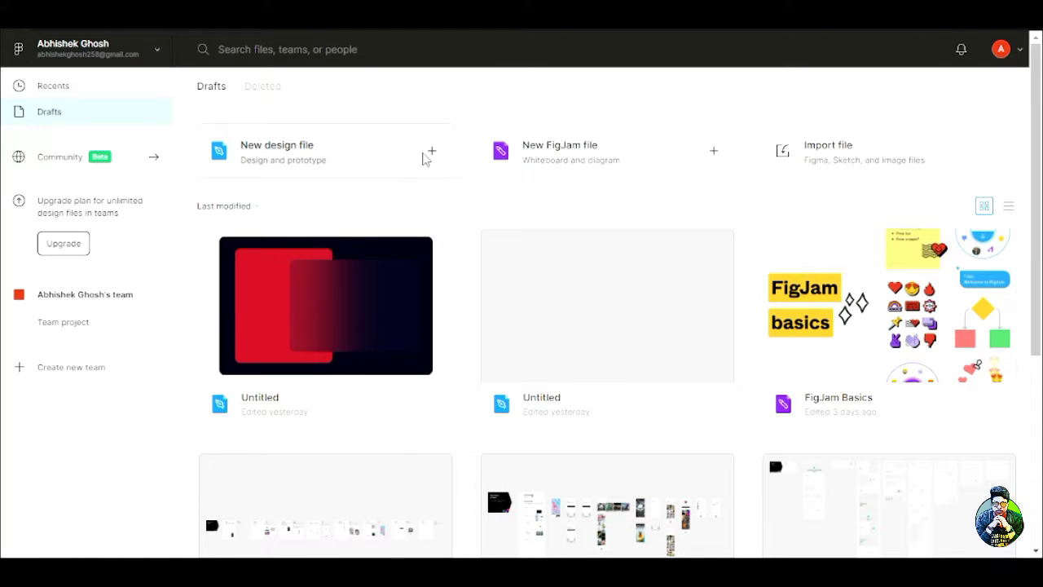
# - Create a new design file and add a MacBook Pro 16" frame (1728 × 1117) to the canvas
pyautogui.click(424, 158)
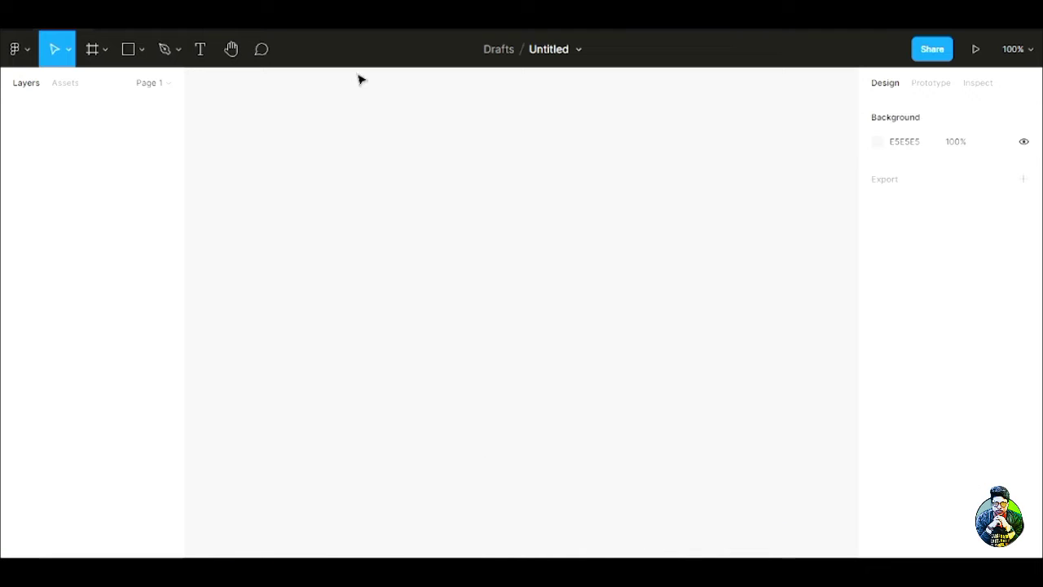
pyautogui.click(932, 89)
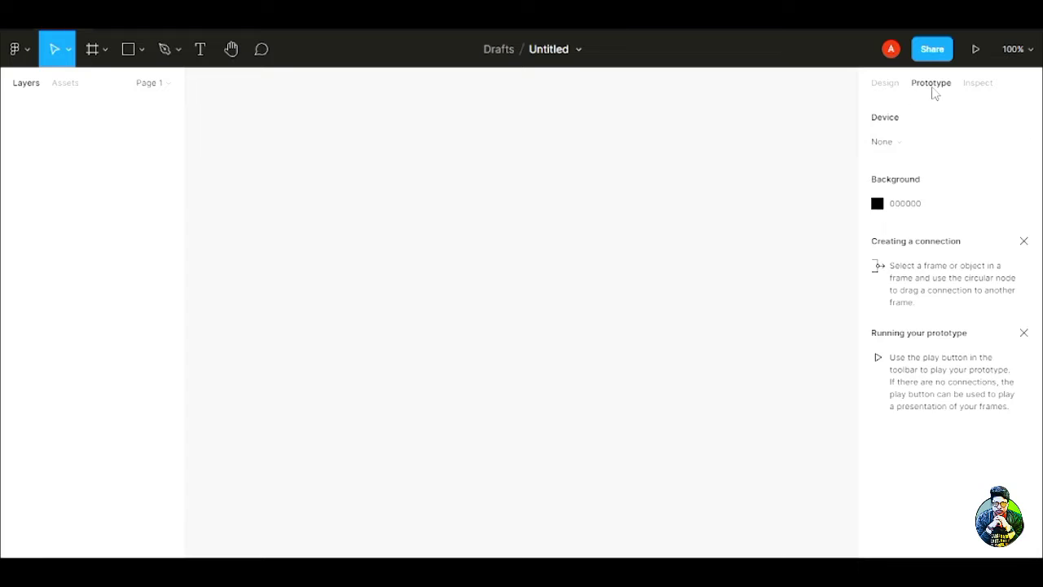
pyautogui.click(883, 86)
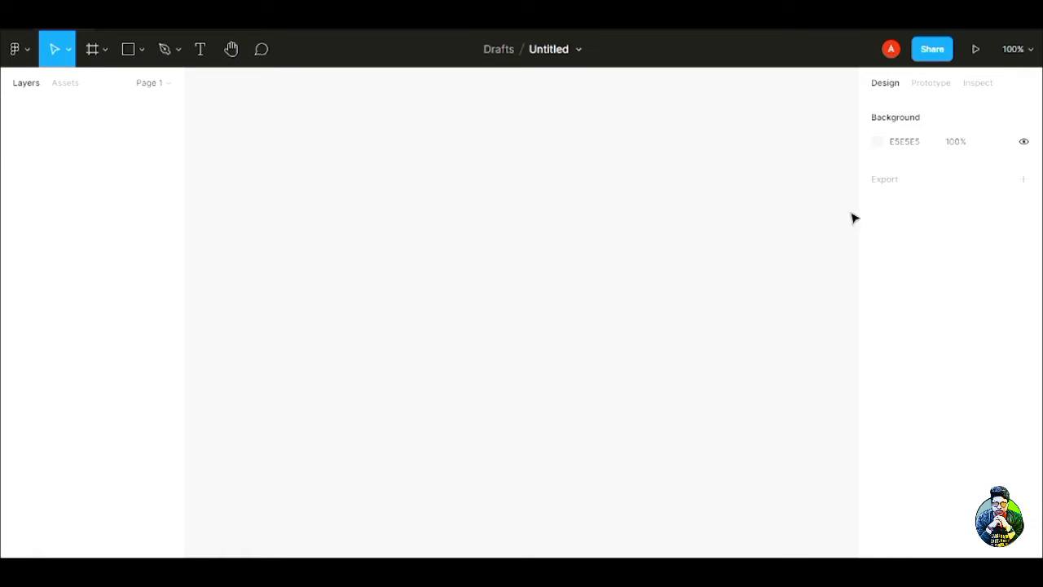
pyautogui.click(94, 51)
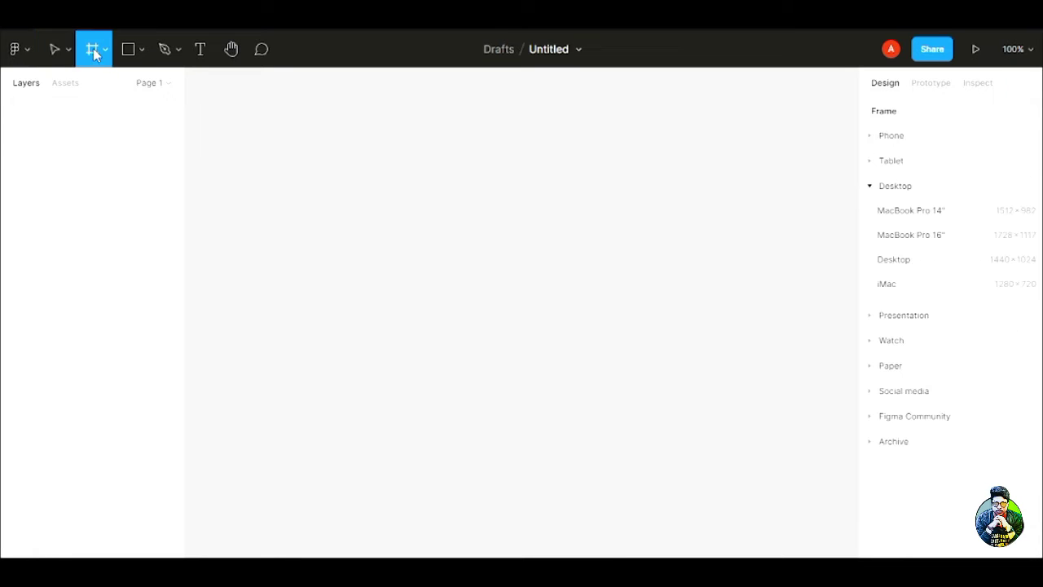
pyautogui.click(870, 186)
pyautogui.click(870, 187)
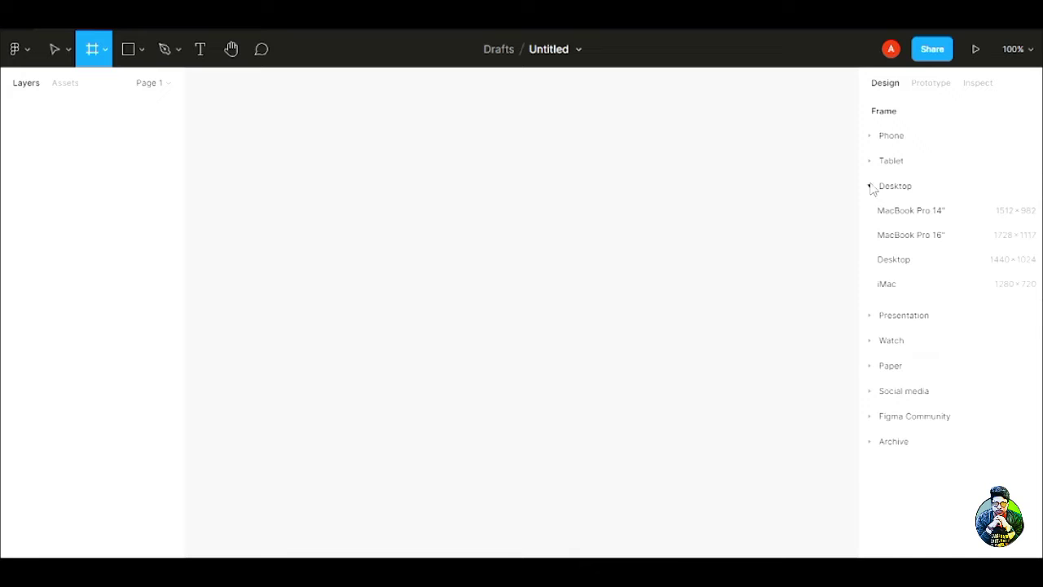
pyautogui.click(919, 237)
pyautogui.scroll(-2, 707, 283)
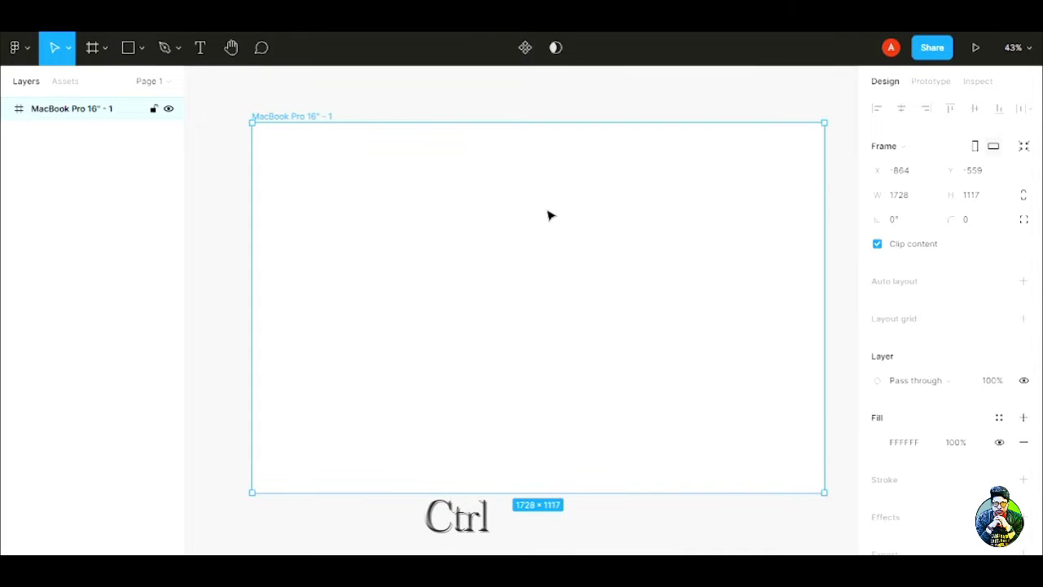
# - Give the frame a corner radius of 50 and rename it "Gaming F"
pyautogui.click(970, 220)
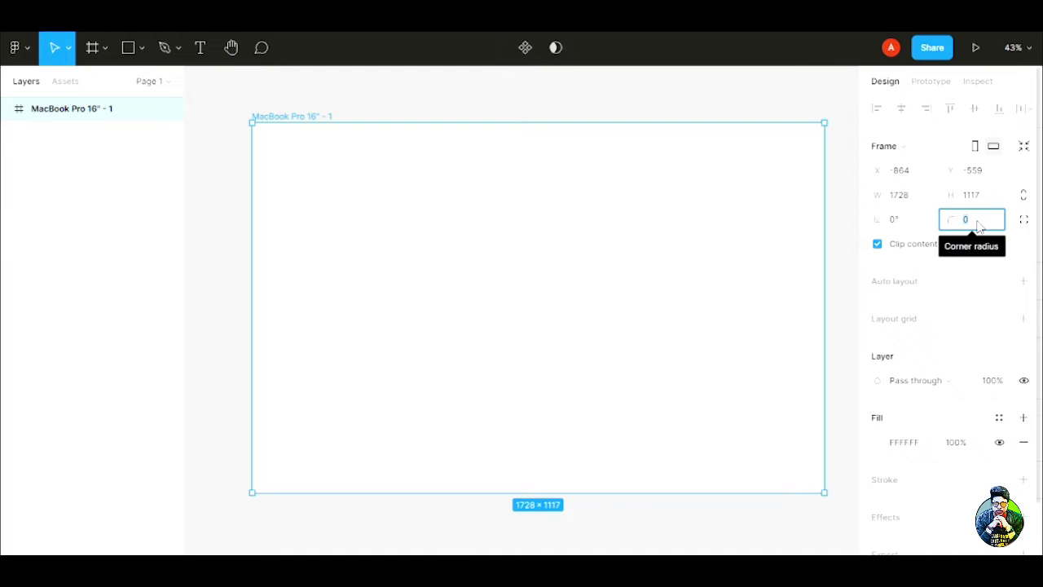
pyautogui.write('50')
pyautogui.press('Return')
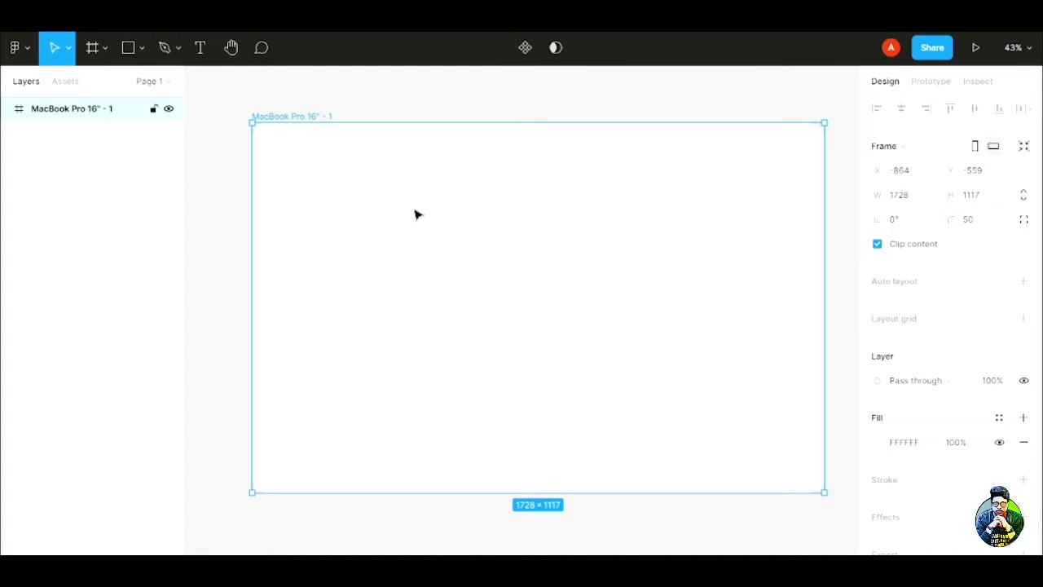
pyautogui.doubleClick(66, 111)
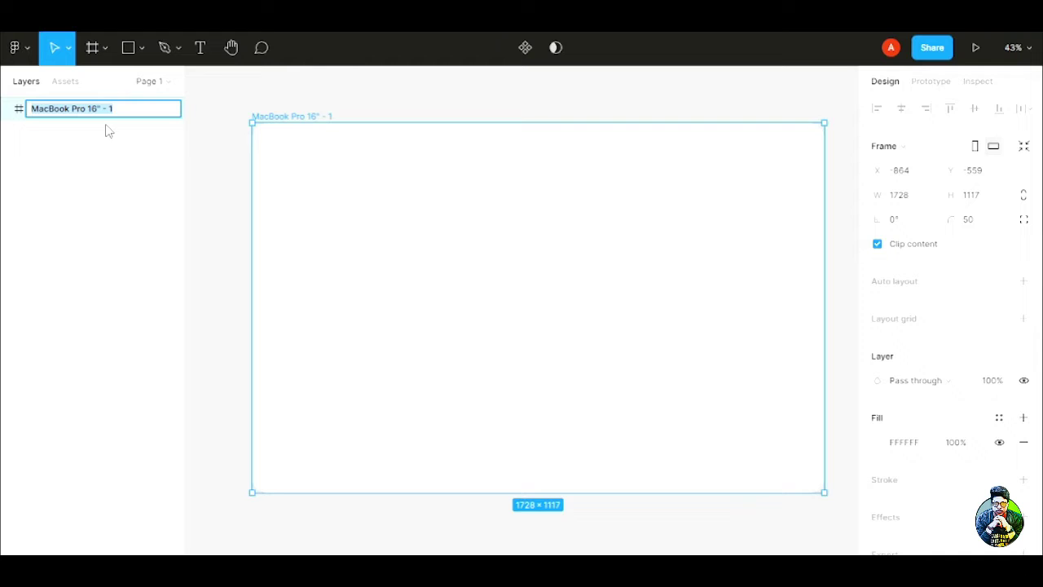
pyautogui.write('Gaming F')
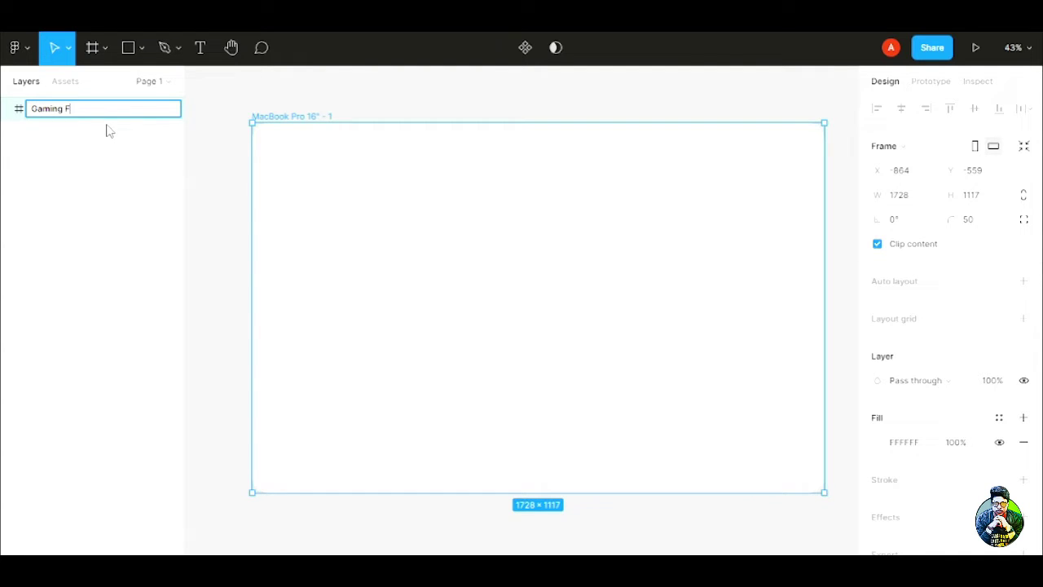
pyautogui.press('Return')
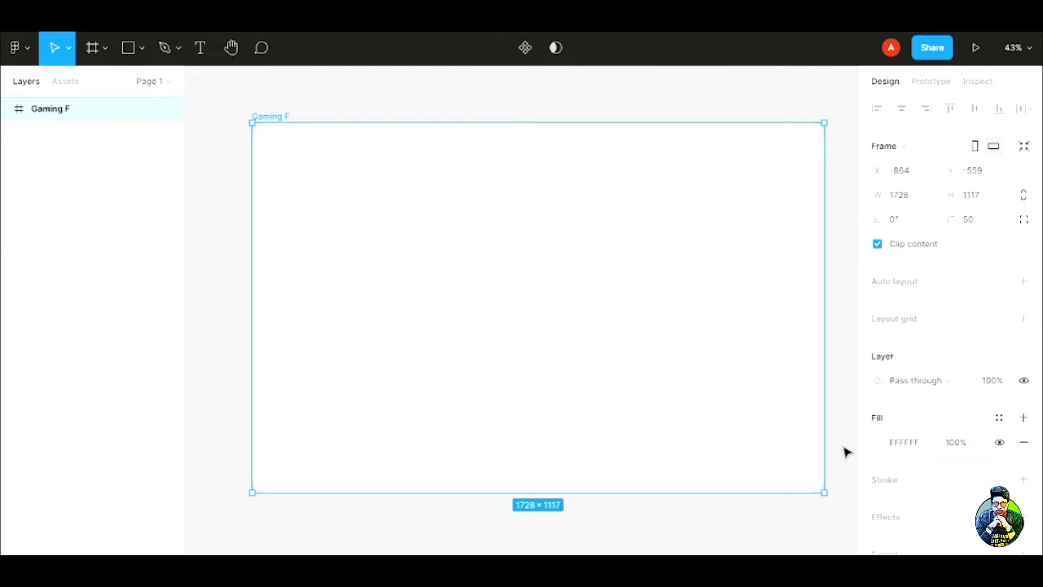
# - Change the Gaming F frame's solid fill to the very dark blue 0E0A1F
pyautogui.click(882, 444)
pyautogui.moveTo(770, 379); pyautogui.dragTo(806, 377)
pyautogui.click(801, 335)
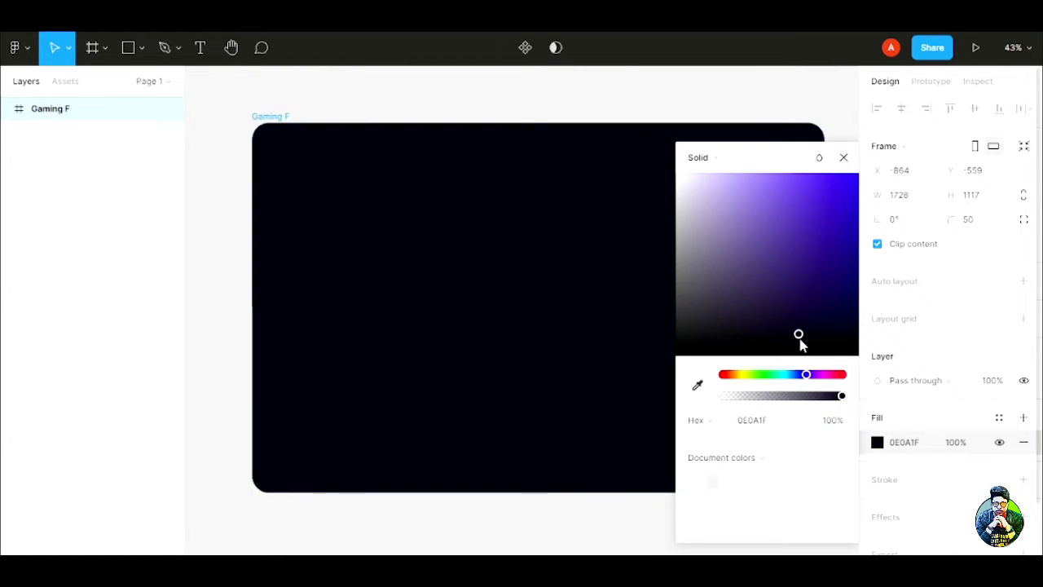
pyautogui.click(828, 244)
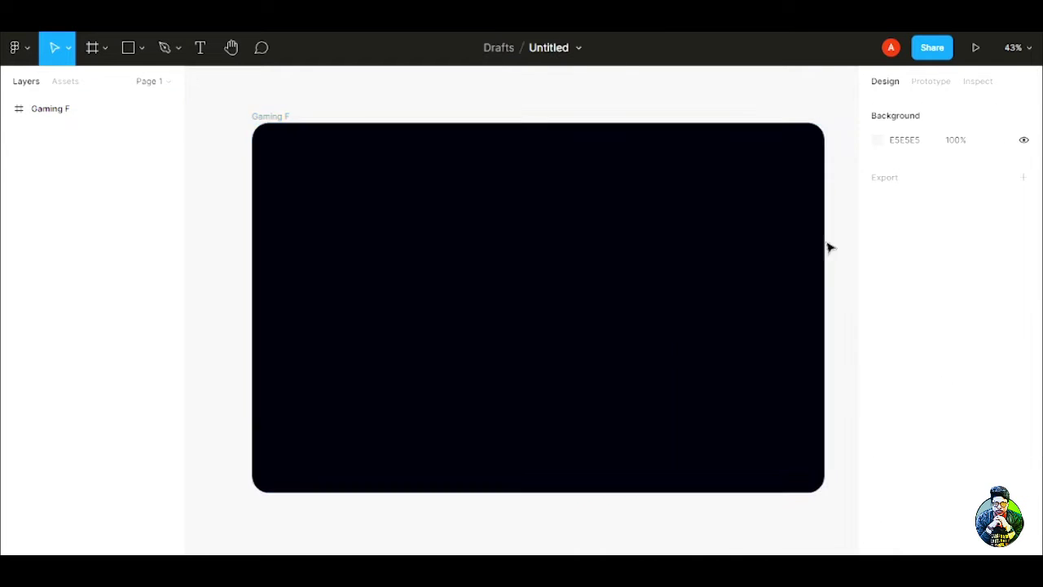
# - Set the page background colour behind the frame to white, FFFFFF
pyautogui.scroll(-1, 681, 298)
pyautogui.click(686, 289)
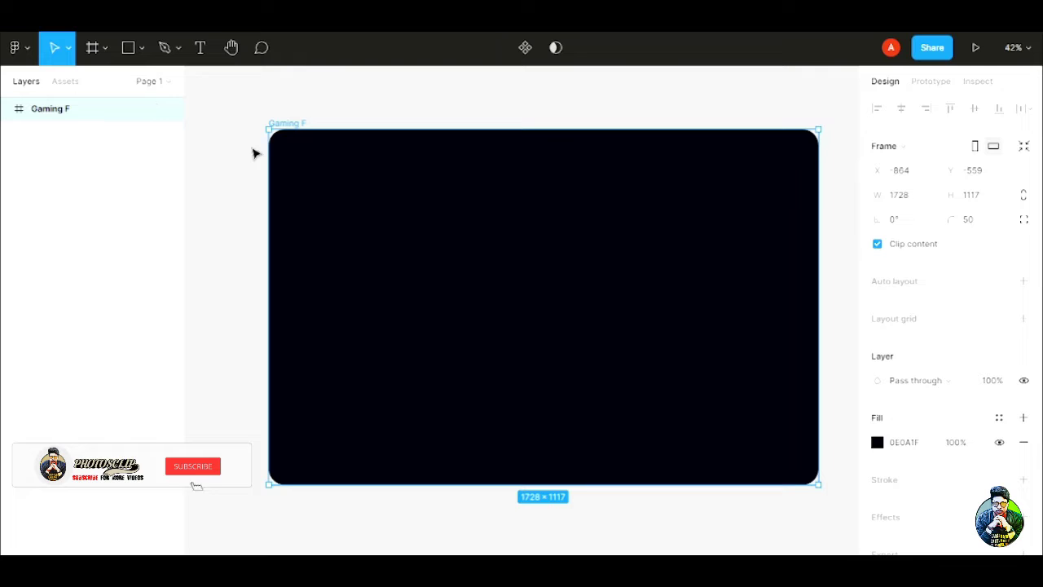
pyautogui.click(554, 95)
pyautogui.click(879, 141)
pyautogui.write('FFFFFF')
pyautogui.press('Return')
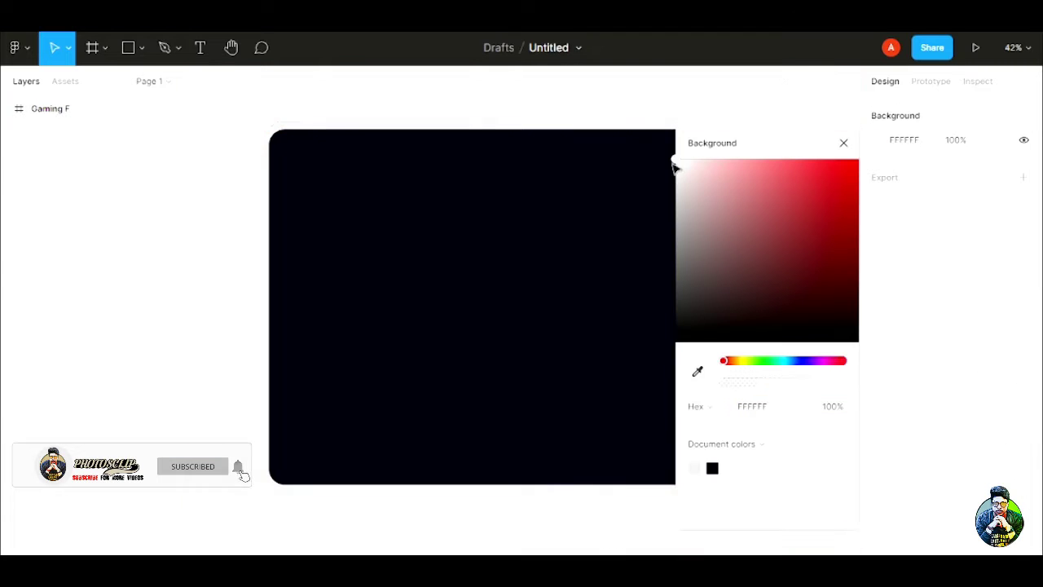
pyautogui.click(843, 143)
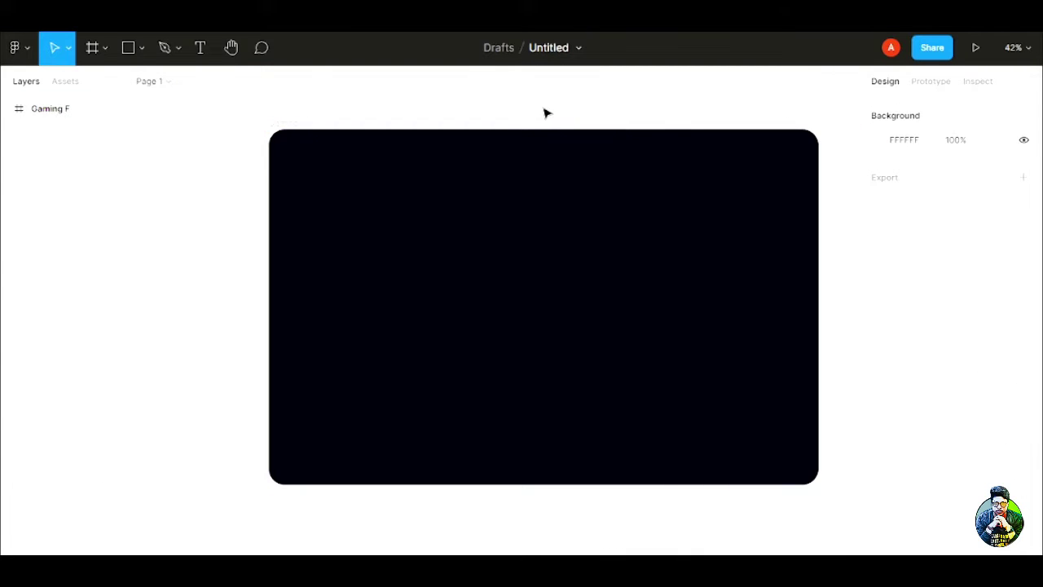
# - Draw a rectangle about 937 × 607 inside the Gaming F frame and give it a corner radius of 45
pyautogui.click(128, 48)
pyautogui.moveTo(417, 200)
pyautogui.mouseDown()
pyautogui.moveTo(456, 244)
pyautogui.moveTo(659, 373)
pyautogui.moveTo(715, 392)
pyautogui.mouseUp()
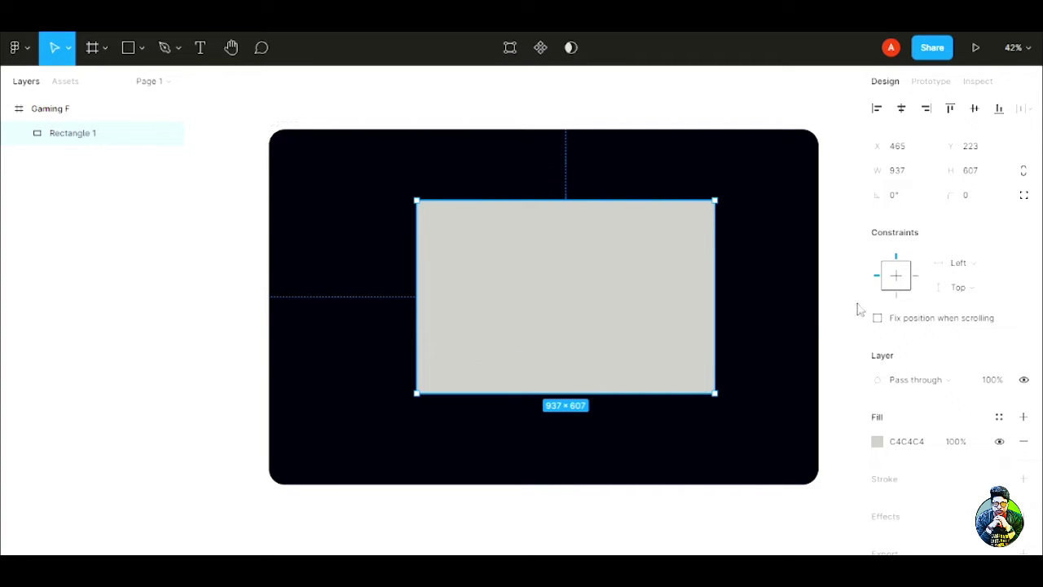
pyautogui.click(966, 199)
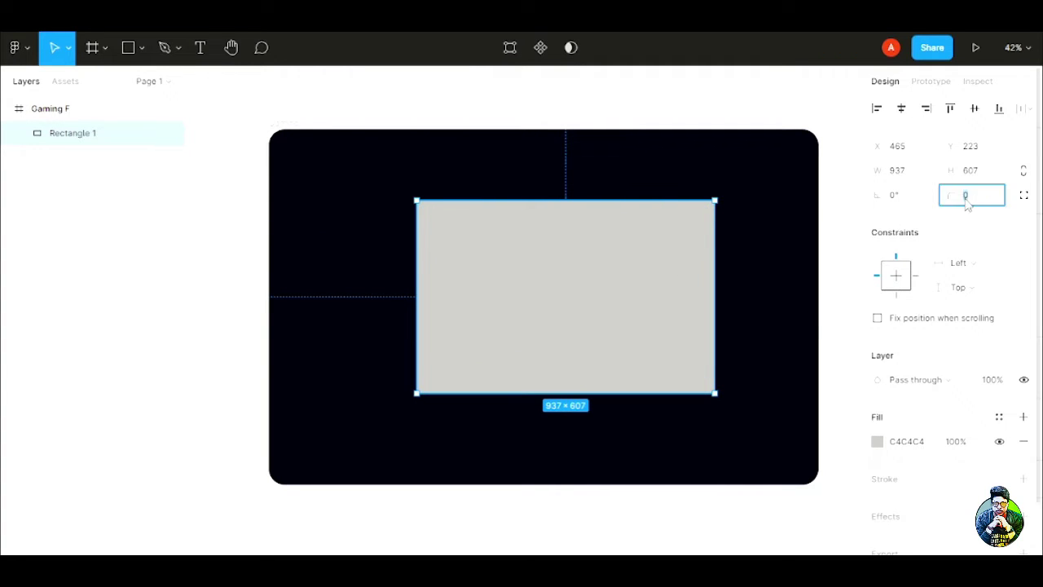
# - Set the rectangle's size to 1030 × 740 and its position to X 605, Y 198
pyautogui.click(896, 171)
pyautogui.write('1030')
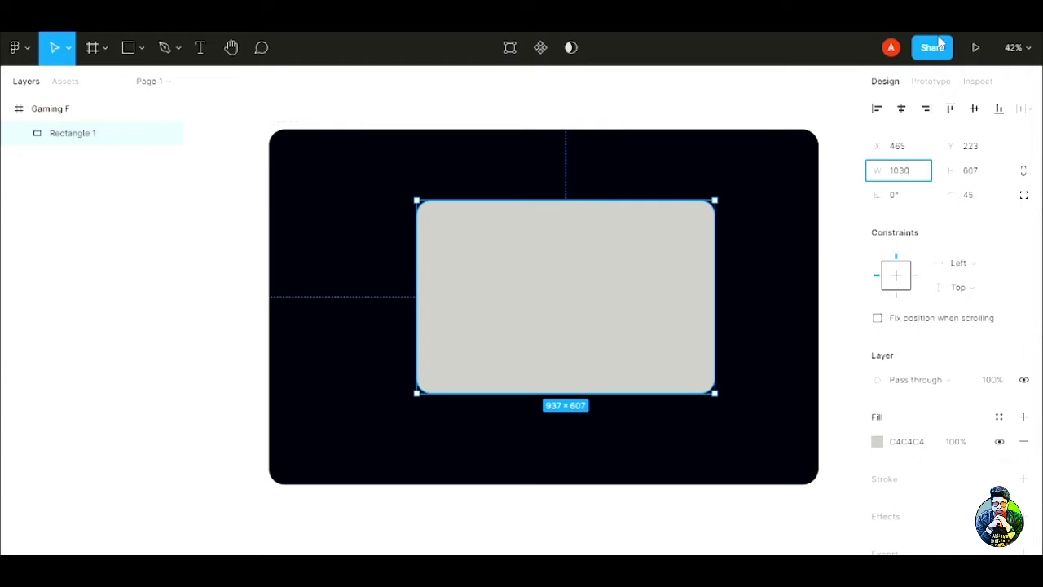
pyautogui.click(902, 147)
pyautogui.write('60')
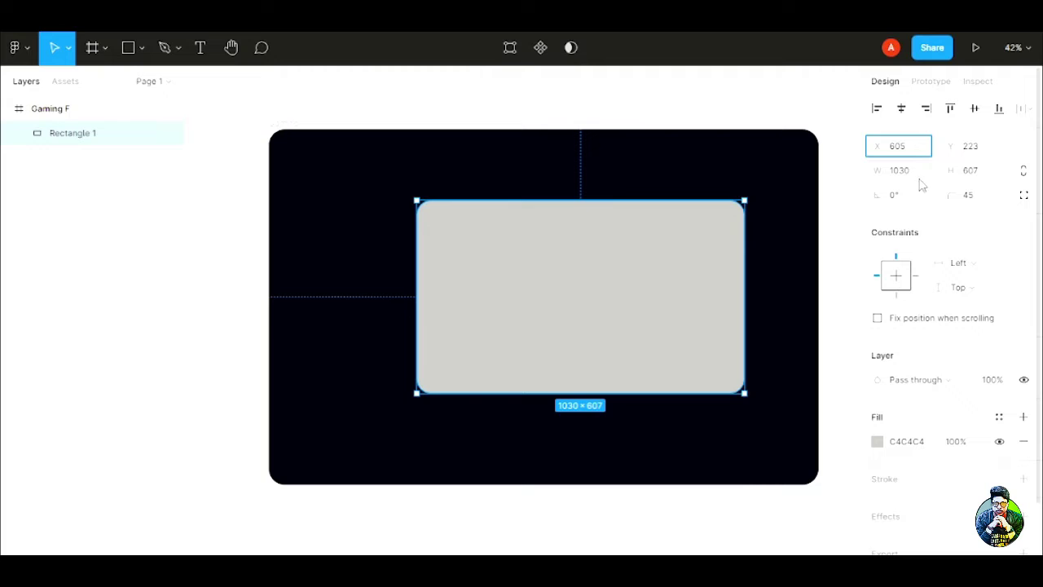
pyautogui.click(982, 153)
pyautogui.write('1')
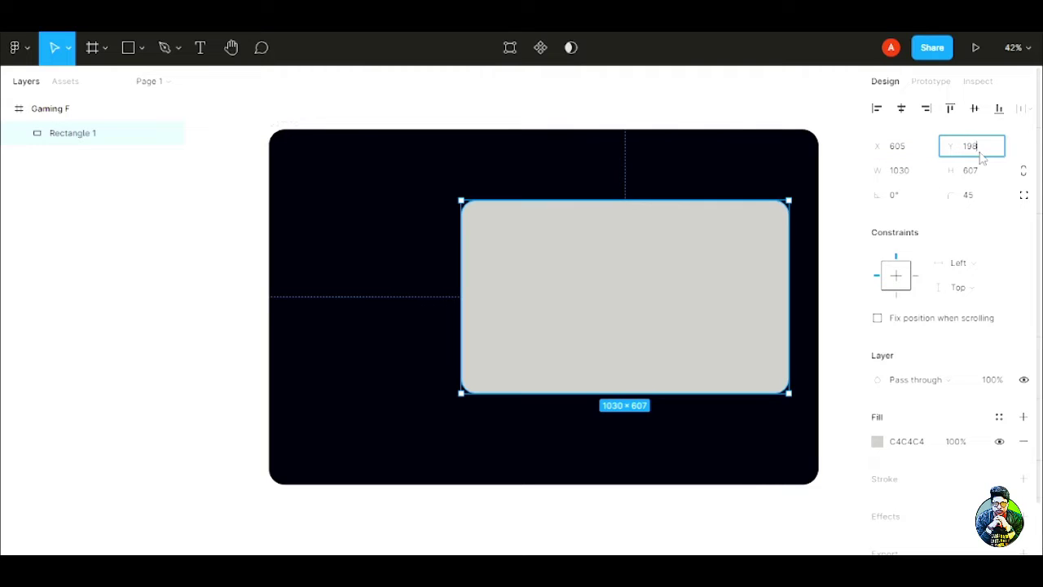
pyautogui.write('98')
pyautogui.click(983, 177)
pyautogui.write('740')
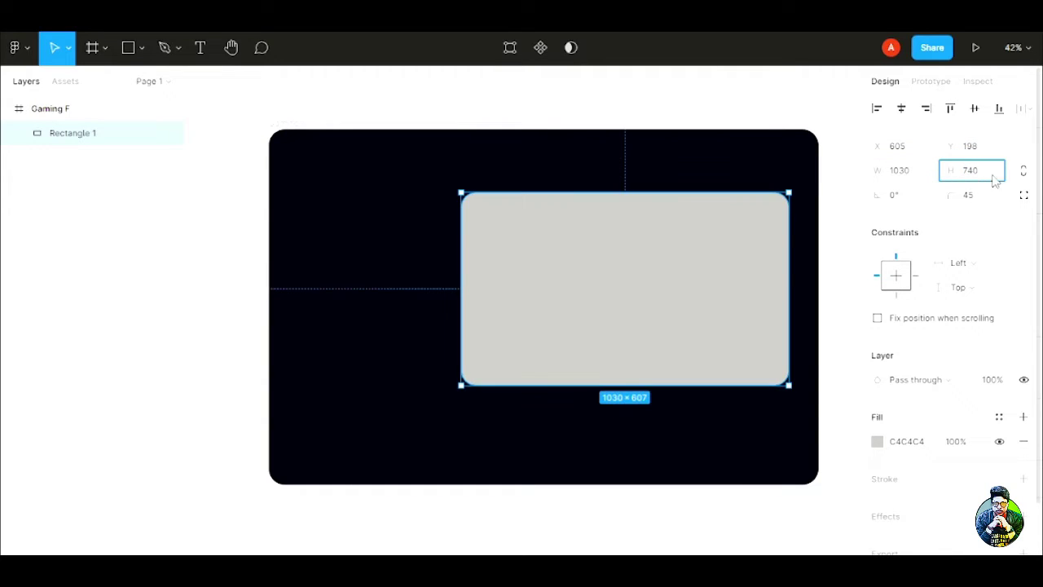
pyautogui.click(779, 177)
# - Change the rectangle's solid fill to the dark purple 2A2642
pyautogui.click(727, 263)
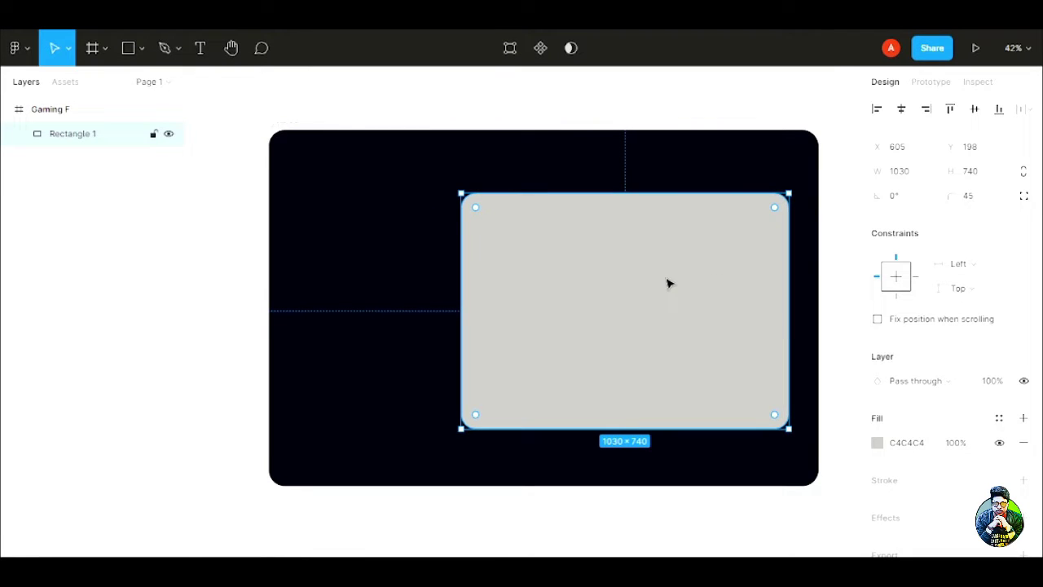
pyautogui.click(878, 442)
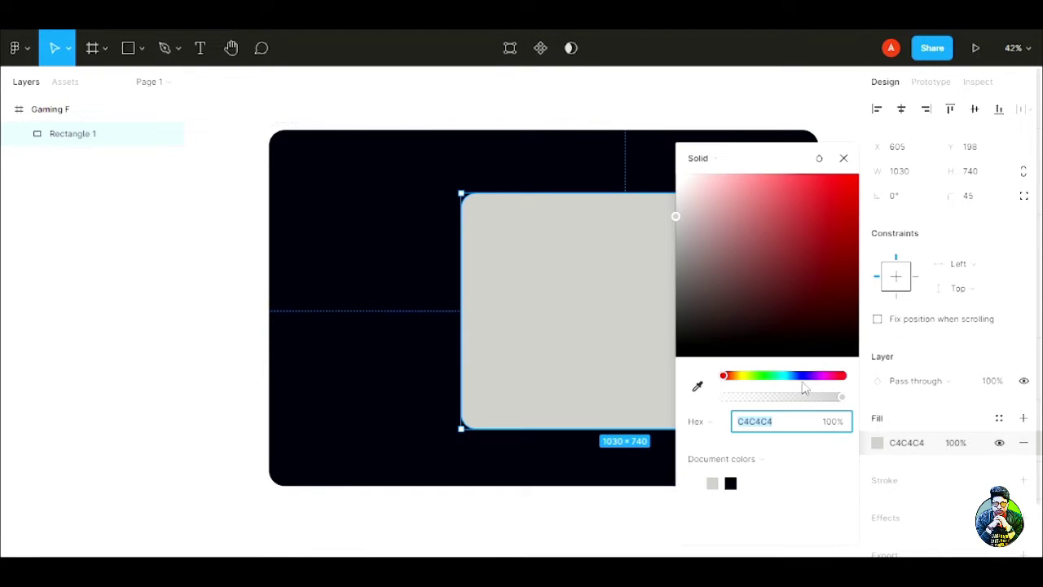
pyautogui.click(803, 376)
pyautogui.moveTo(803, 323); pyautogui.dragTo(545, 324)
pyautogui.click(833, 163)
# - Place a copy of the purple rectangle to its left, resized to about 615 × 842, beneath the original in the layer order
pyautogui.click(694, 321)
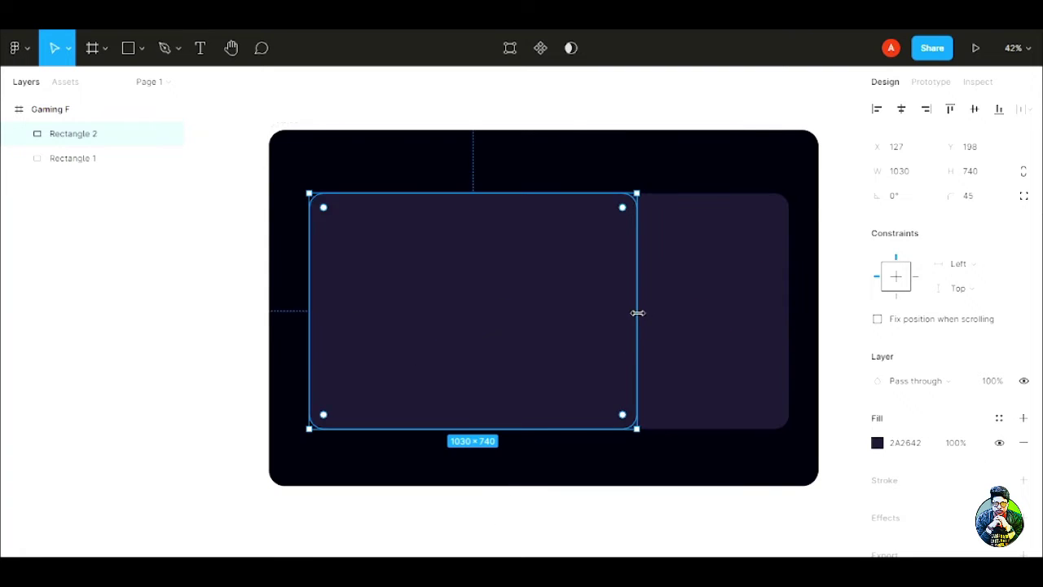
pyautogui.moveTo(638, 312); pyautogui.dragTo(506, 315)
pyautogui.moveTo(417, 194); pyautogui.dragTo(416, 160)
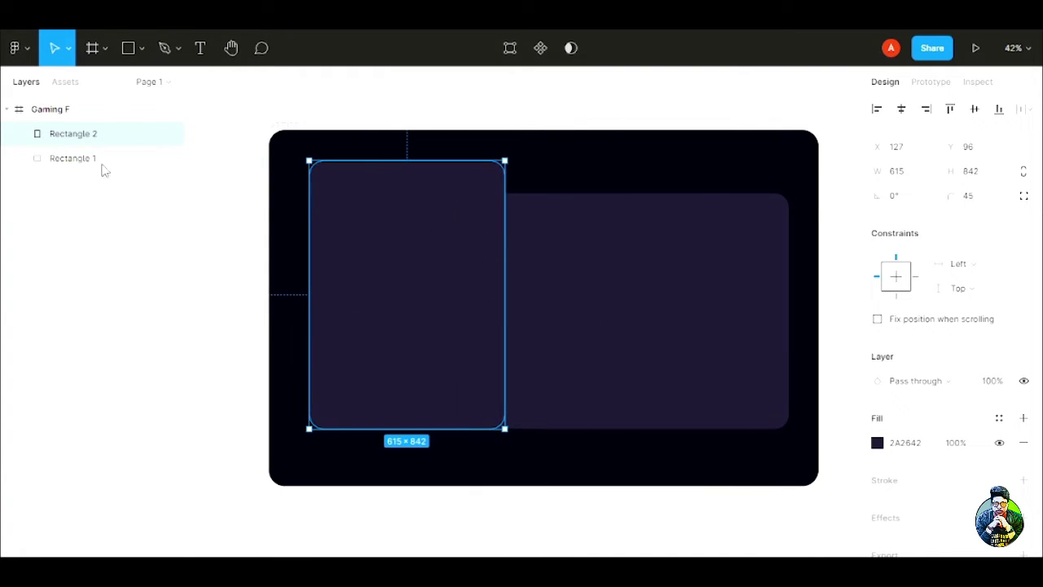
pyautogui.moveTo(93, 134); pyautogui.dragTo(103, 170)
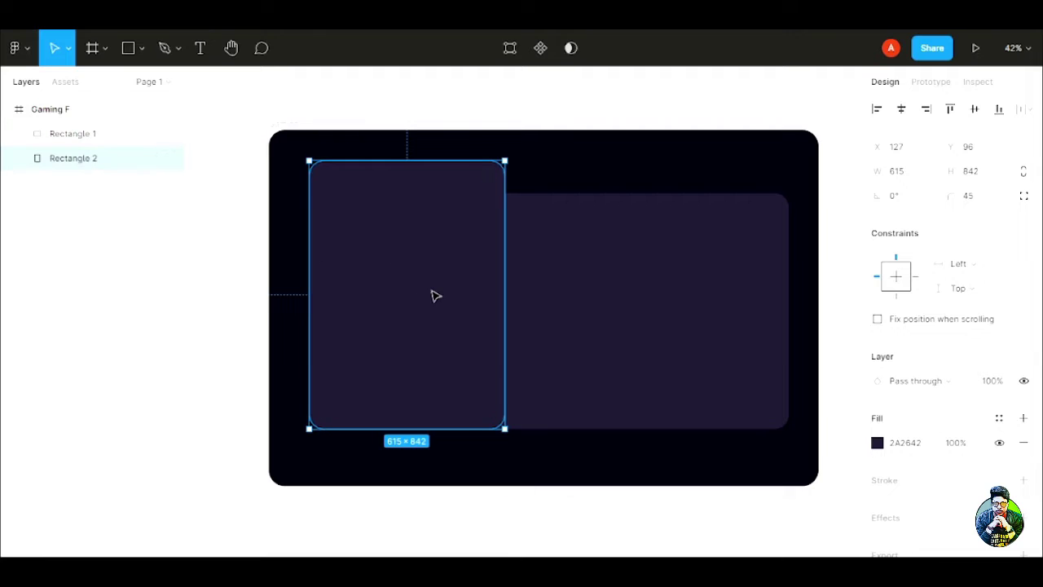
# - Position the copied rectangle at X 111, Y 100 and set its size to 790 × 920
pyautogui.click(897, 148)
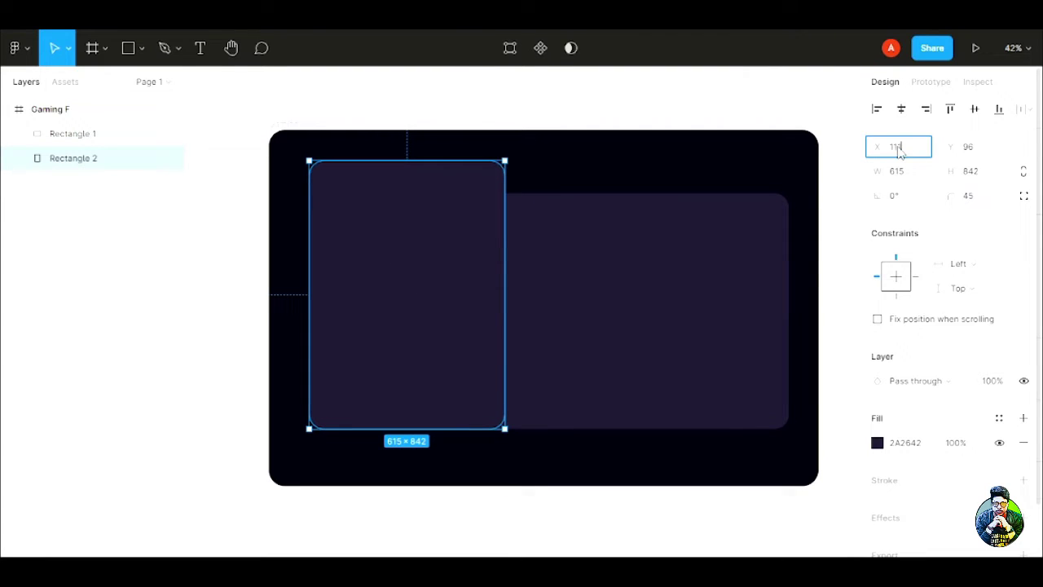
pyautogui.click(972, 151)
pyautogui.write('100')
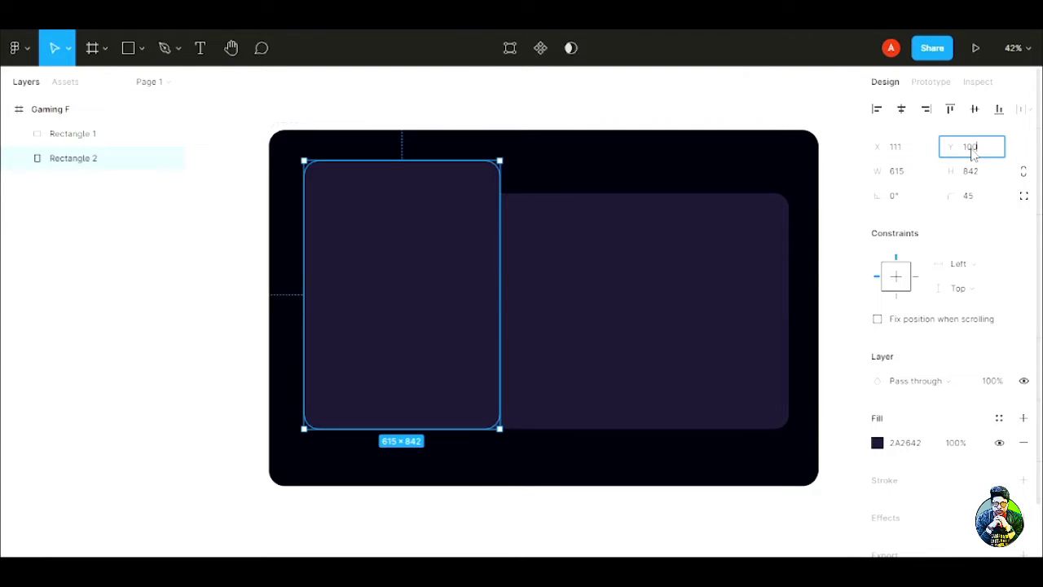
pyautogui.click(904, 176)
pyautogui.write('790')
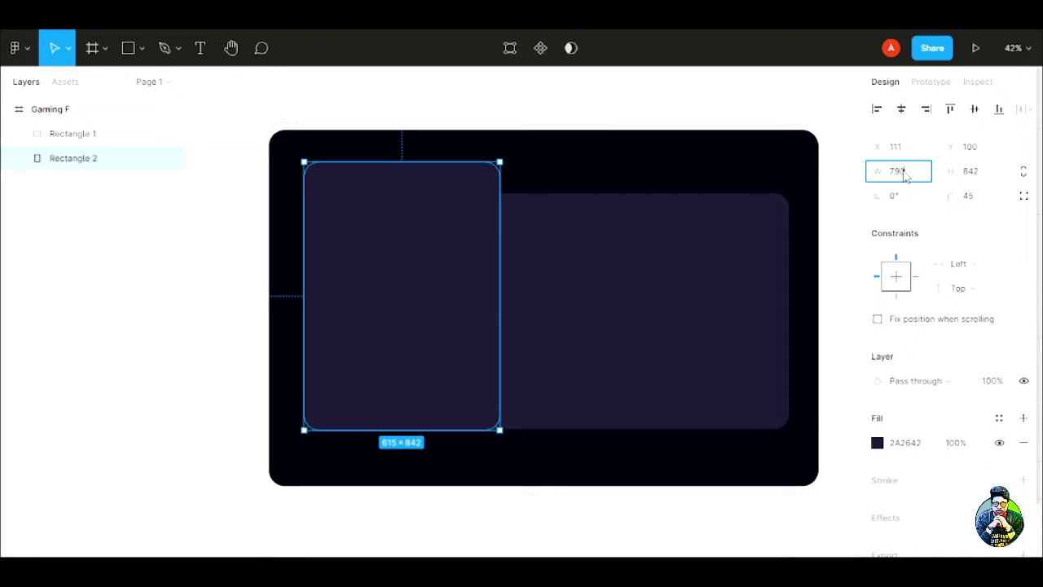
pyautogui.click(982, 174)
pyautogui.write('920')
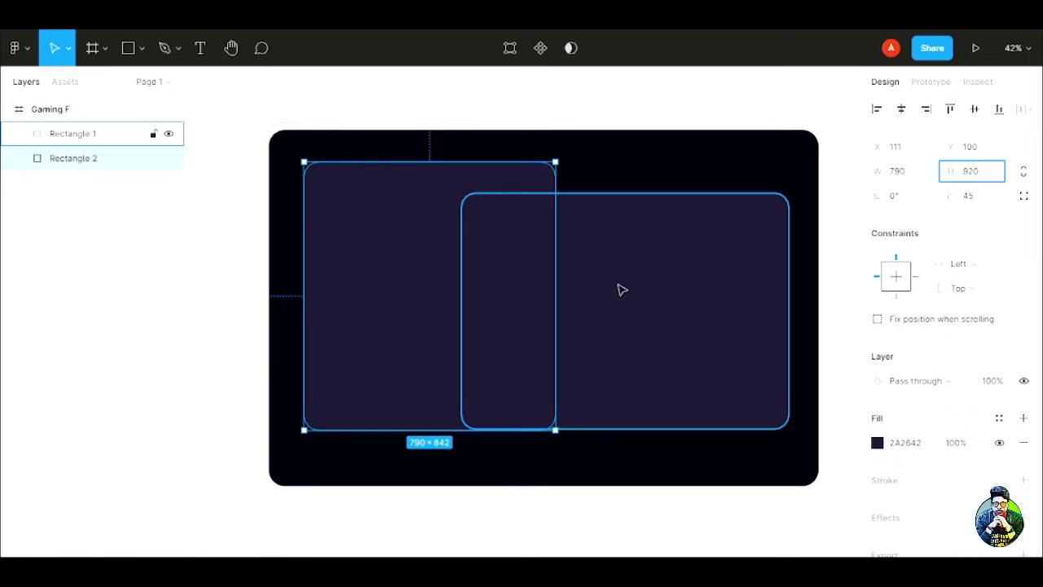
# - Change the copied rectangle's solid fill to the pinkish red E76068
pyautogui.click(877, 442)
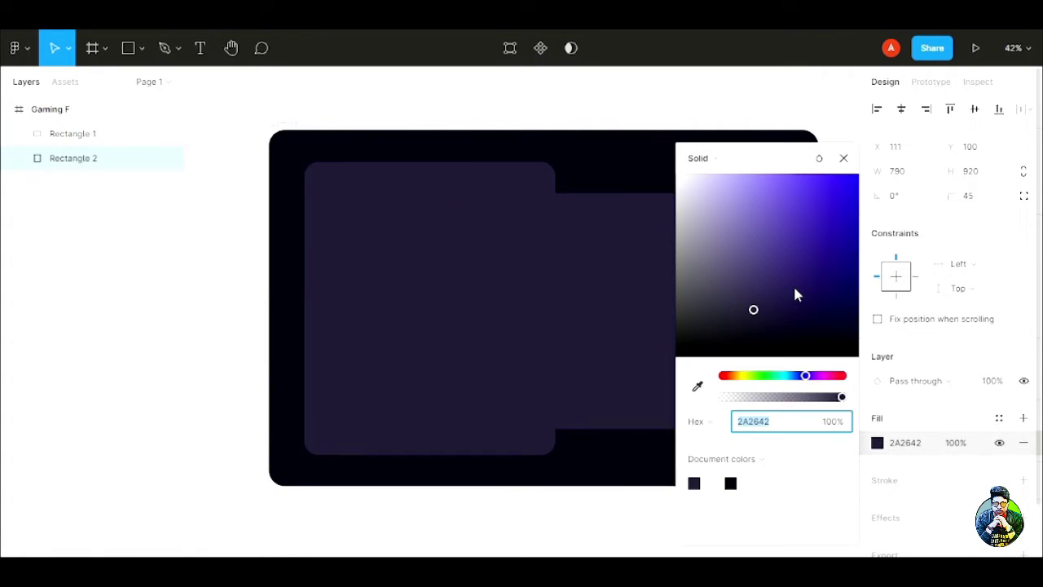
pyautogui.click(841, 375)
pyautogui.moveTo(689, 192)
pyautogui.mouseDown()
pyautogui.moveTo(782, 186)
pyautogui.moveTo(793, 204)
pyautogui.moveTo(783, 192)
pyautogui.mouseUp()
pyautogui.click(840, 125)
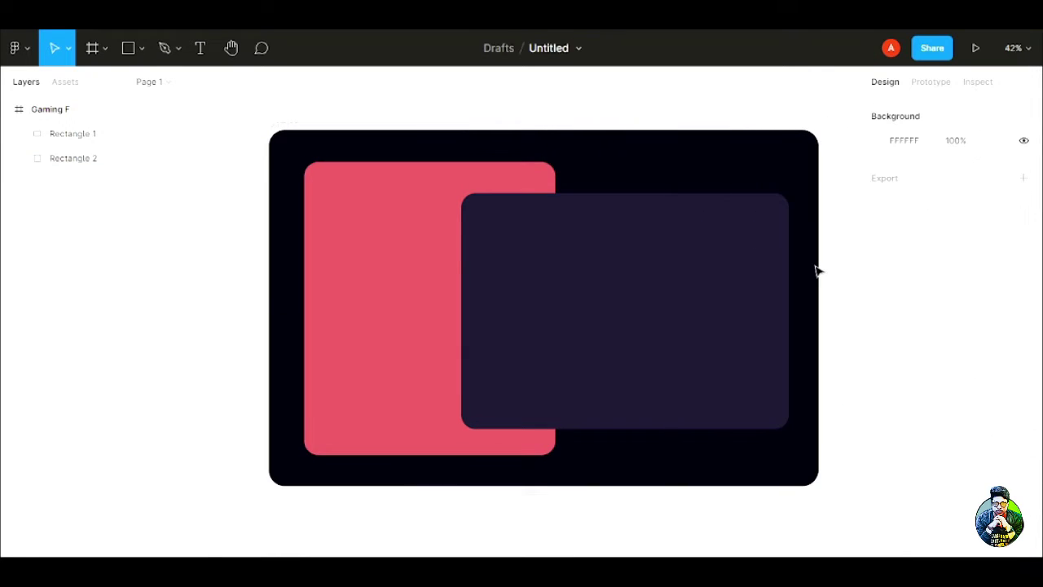
# - Align the red and dark purple rectangles to each other along their vertical centers
pyautogui.click(414, 304)
pyautogui.click(409, 298)
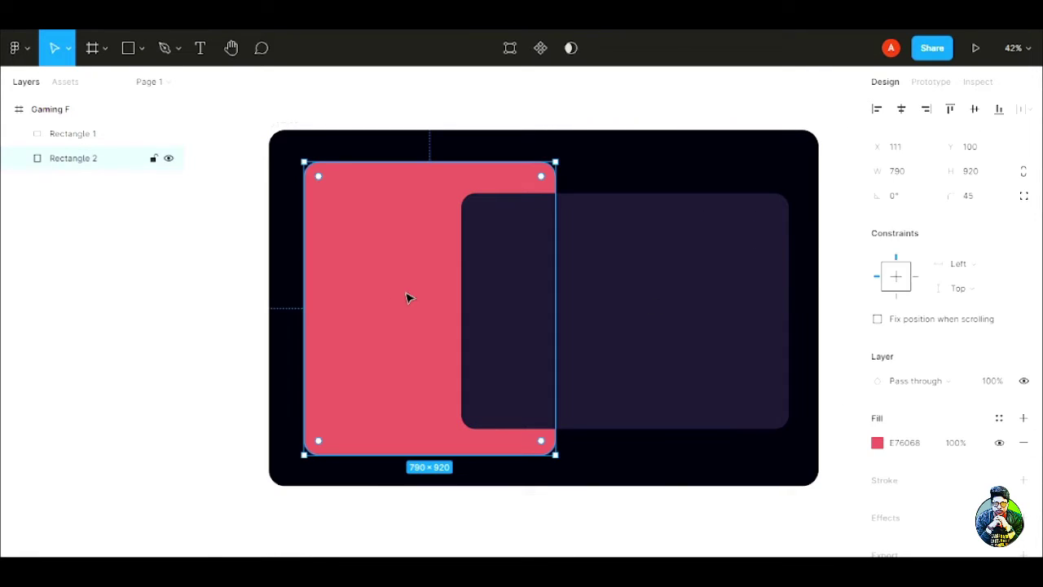
pyautogui.press('shift')
pyautogui.click(639, 291)
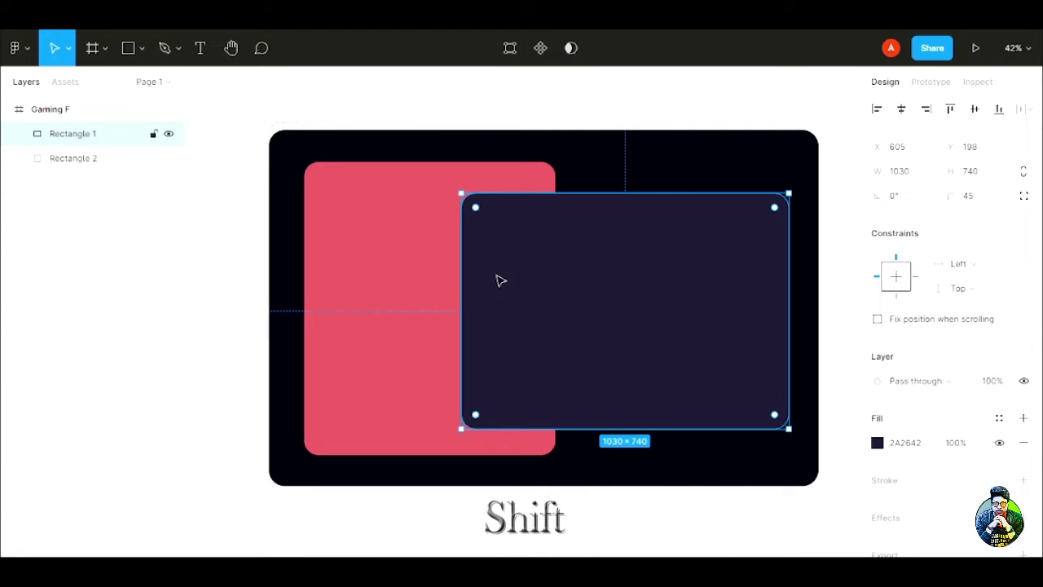
pyautogui.keyDown('shift'); pyautogui.click(388, 259); pyautogui.keyUp('shift')
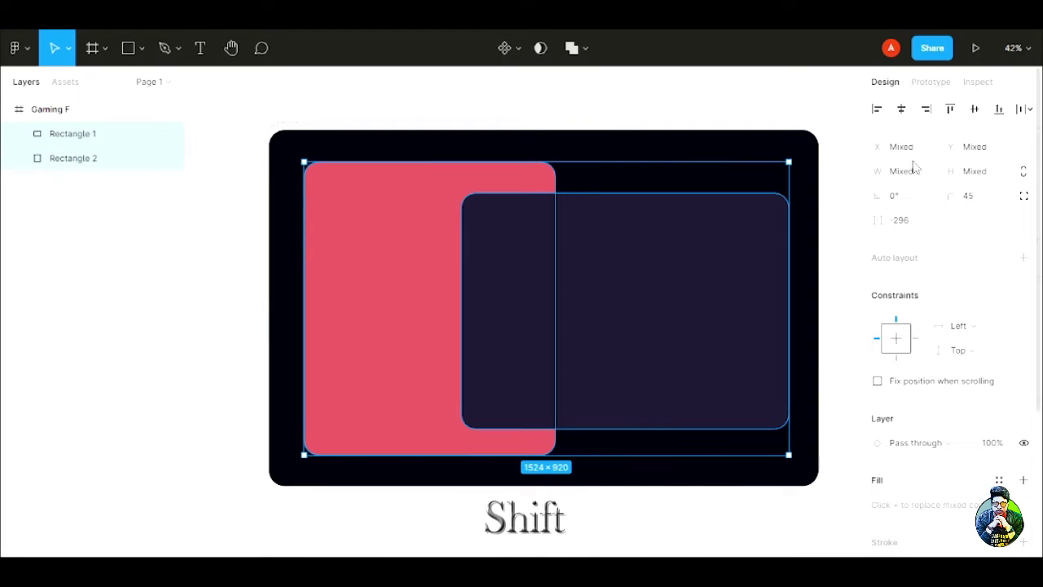
pyautogui.click(975, 108)
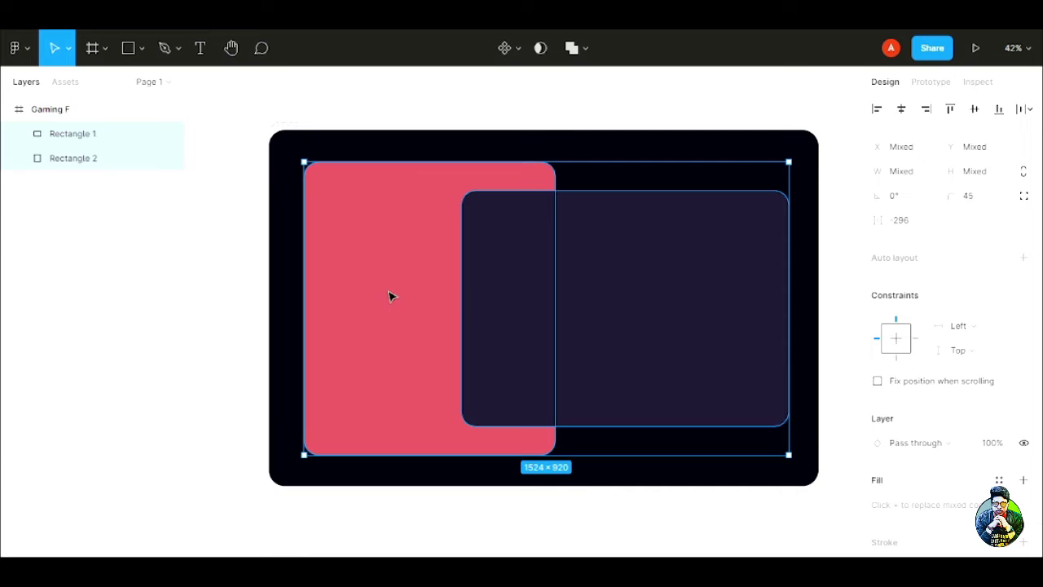
pyautogui.click(712, 152)
# - Set the dark purple rectangle's X position to 568
pyautogui.click(673, 294)
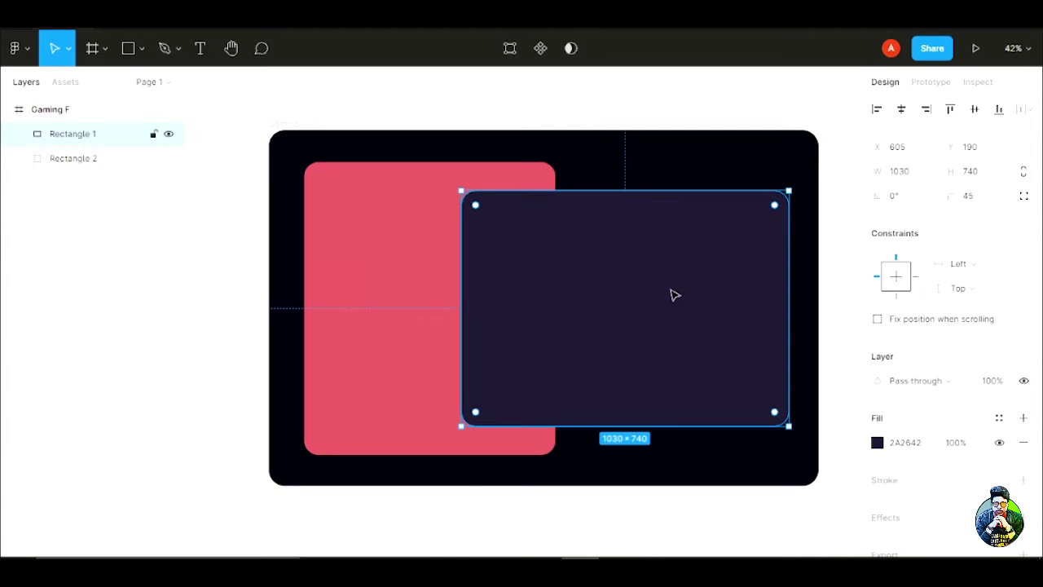
pyautogui.click(900, 148)
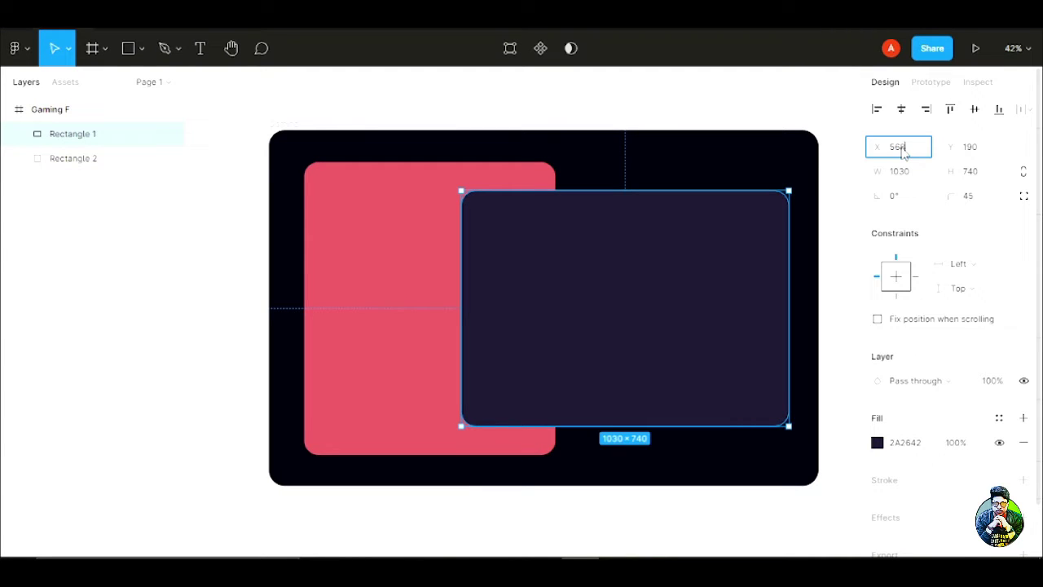
pyautogui.write('568')
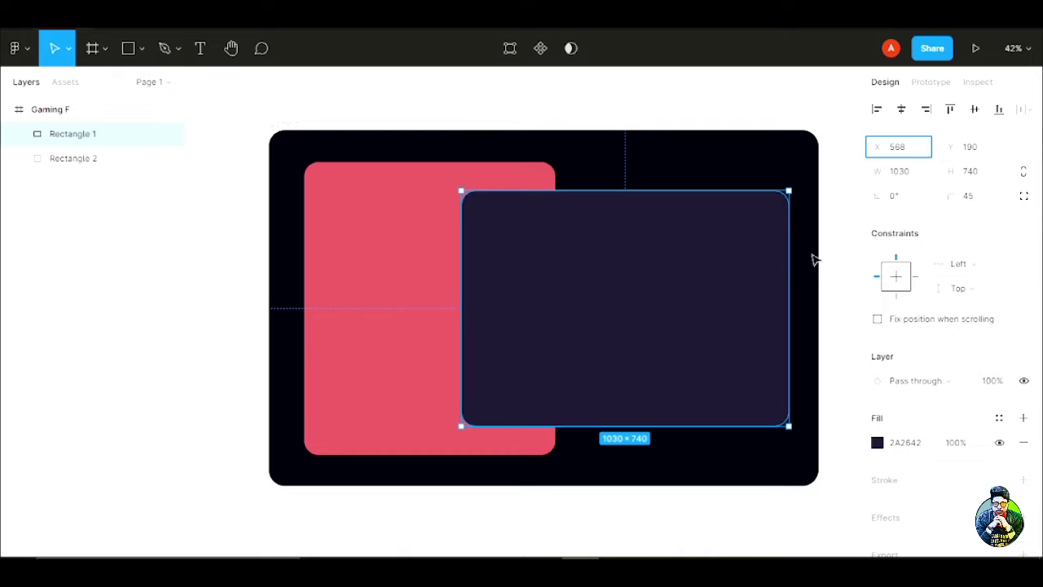
pyautogui.press('Return')
# - Change the pinkish rectangle's solid fill to the stronger red E83A44
pyautogui.click(384, 300)
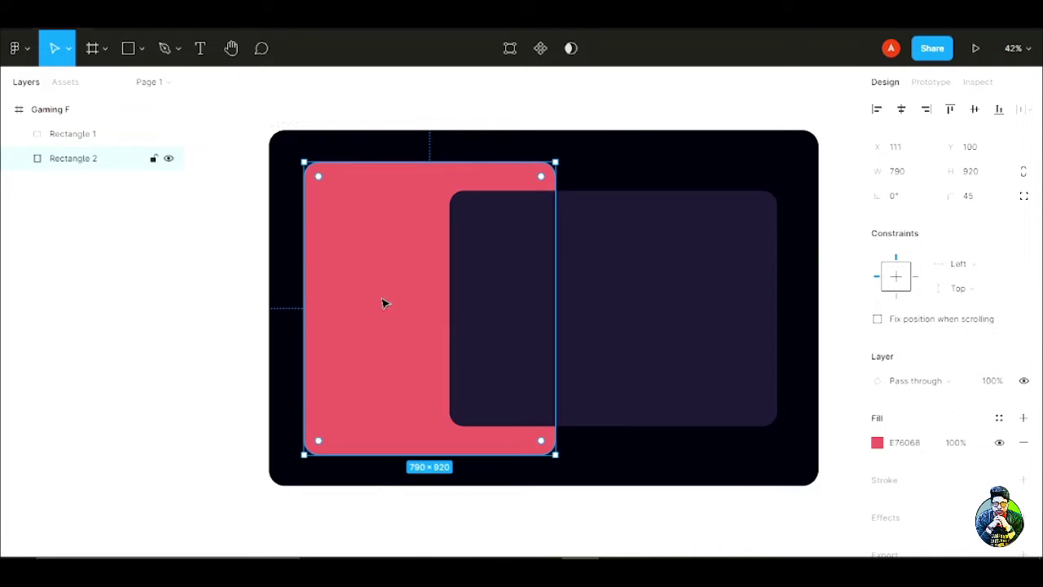
pyautogui.click(877, 442)
pyautogui.moveTo(782, 242); pyautogui.dragTo(815, 193)
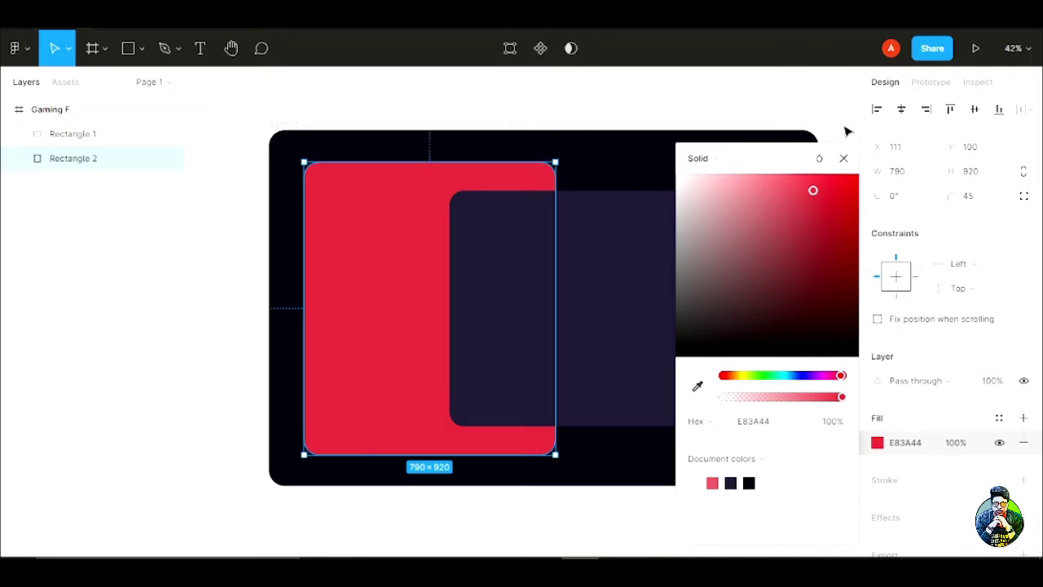
pyautogui.click(845, 128)
# - Reduce the dark purple rectangle's fill opacity to 25%
pyautogui.click(708, 302)
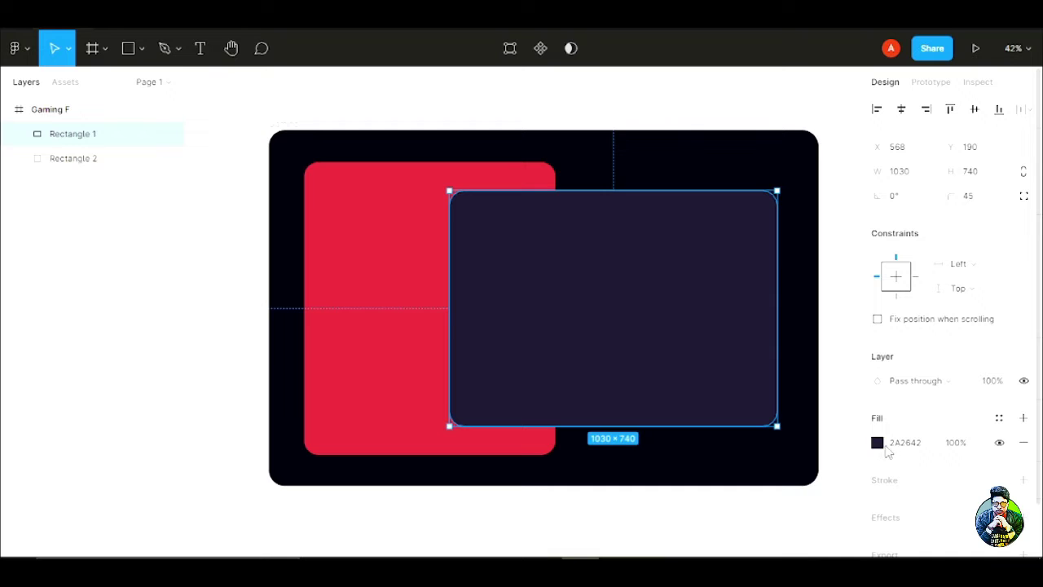
pyautogui.click(959, 445)
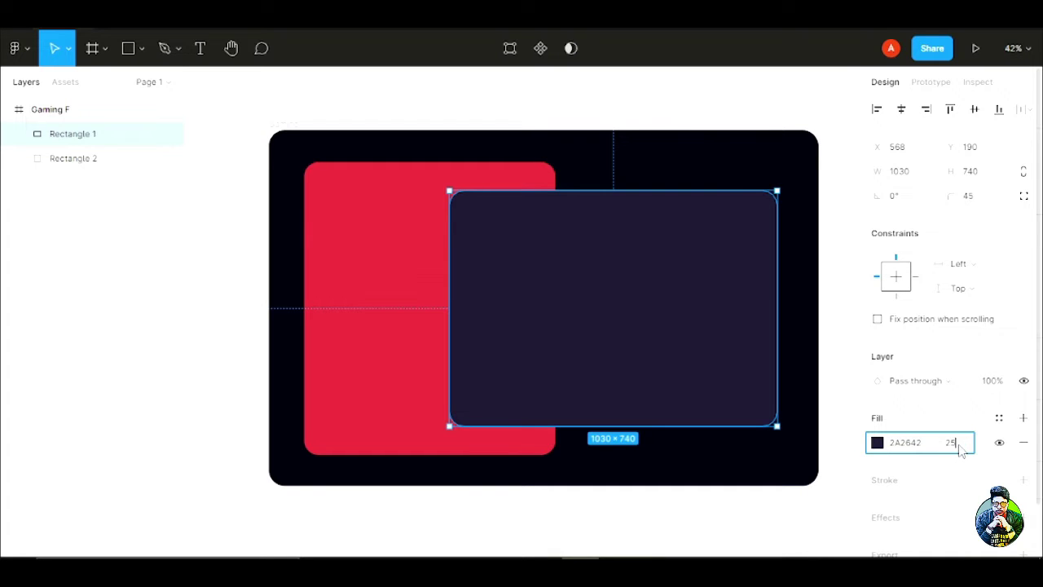
pyautogui.write('25')
pyautogui.press('Return')
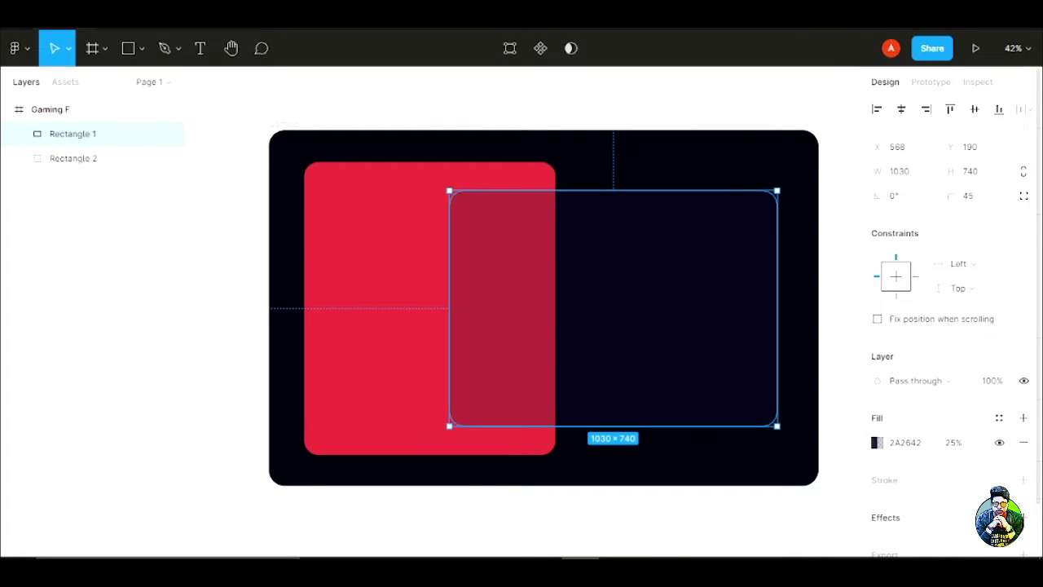
# - Add a Background blur effect to the translucent purple rectangle and set its blur to 400
pyautogui.scroll(-1, 1027, 513)
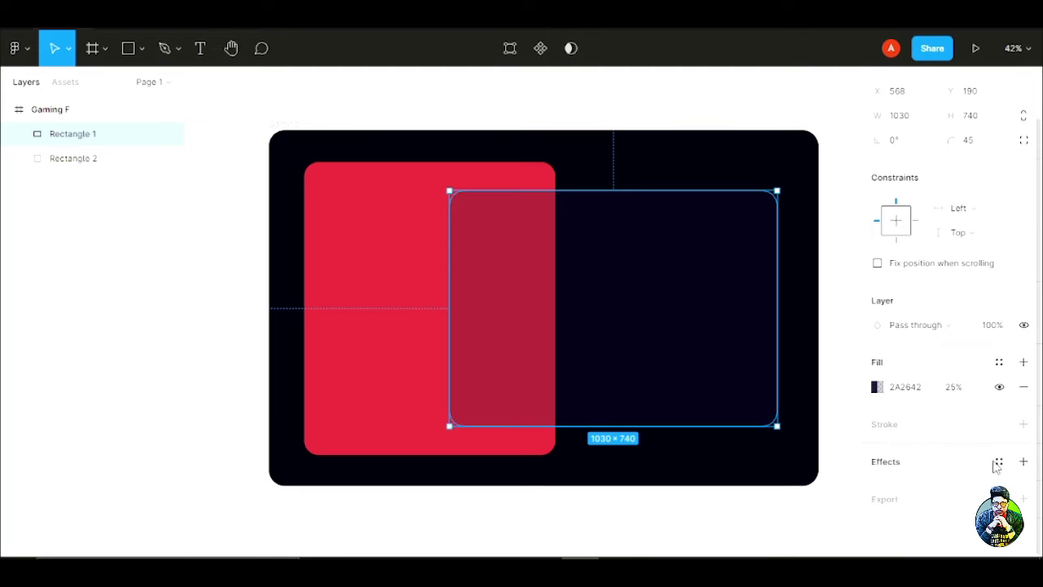
pyautogui.click(1024, 461)
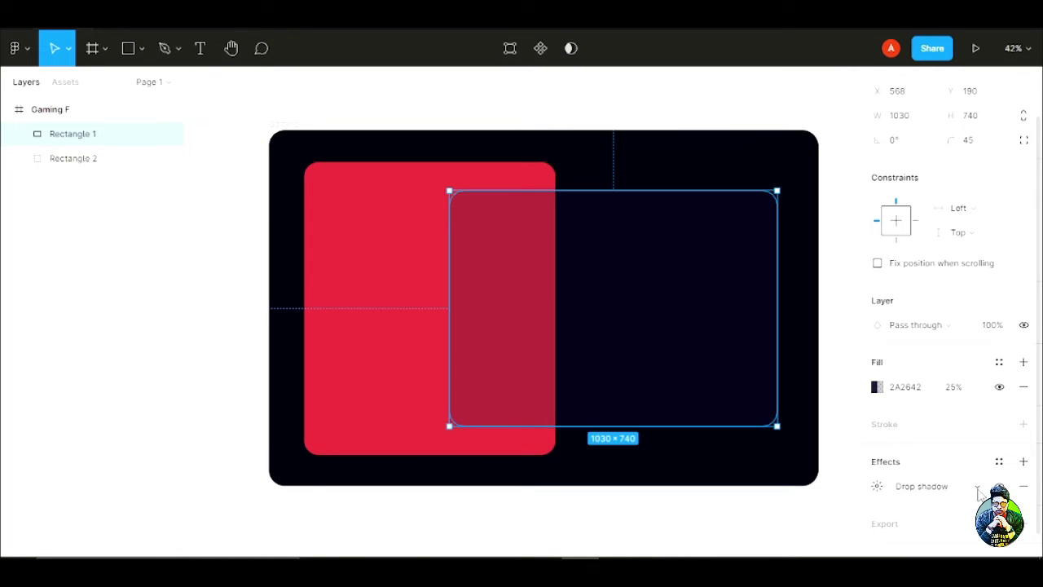
pyautogui.click(937, 486)
pyautogui.click(945, 524)
pyautogui.click(878, 463)
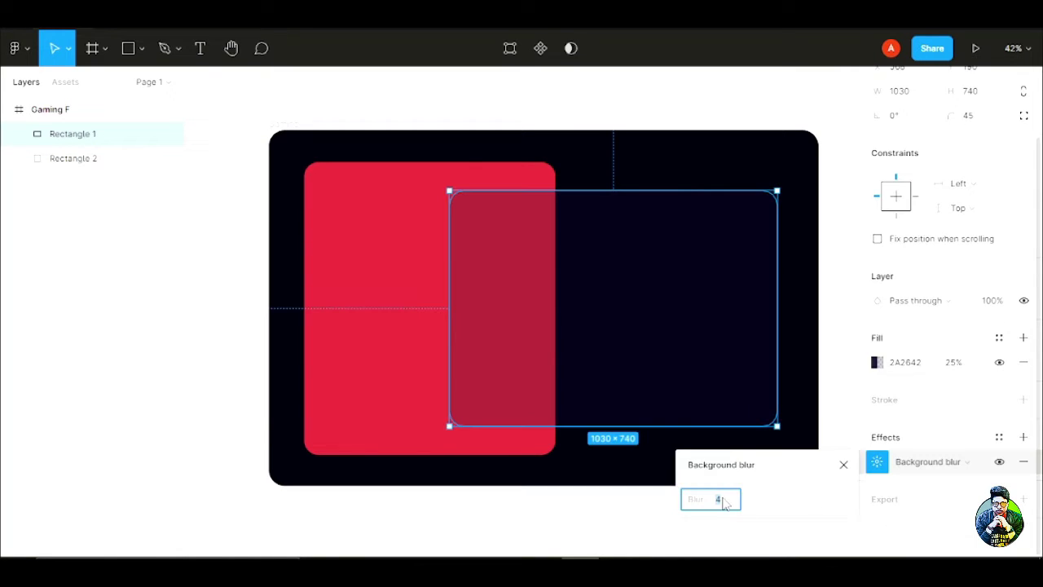
pyautogui.press('Return')
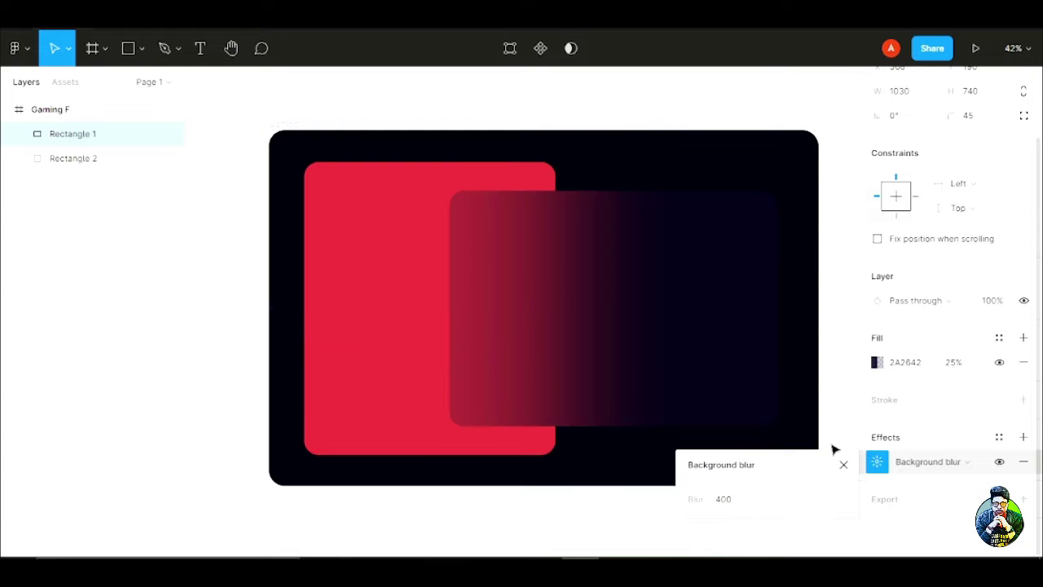
pyautogui.click(848, 441)
# - Lighten the blurred rectangle's solid fill to 4D486C
pyautogui.click(770, 417)
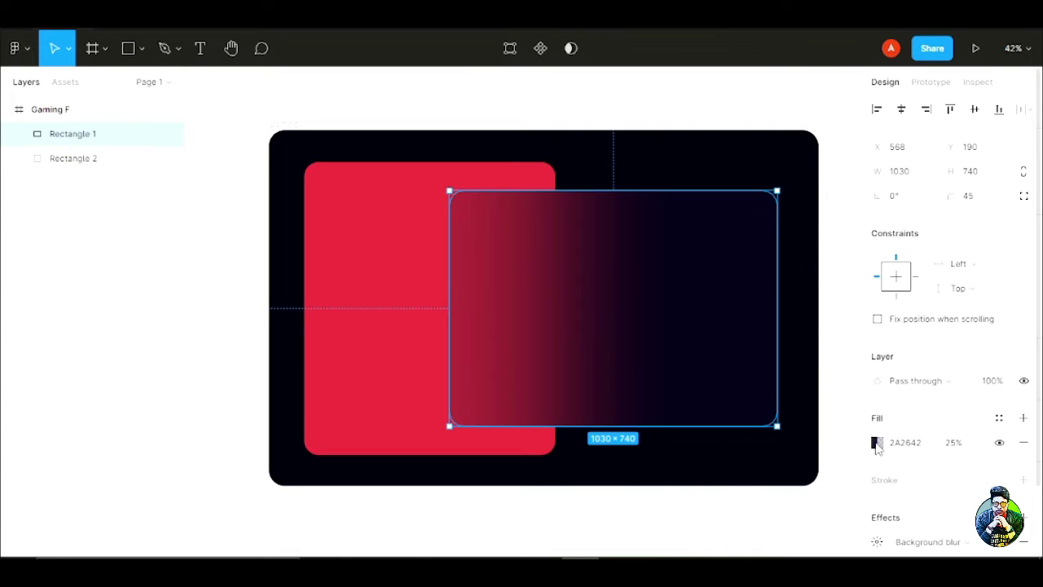
pyautogui.click(876, 443)
pyautogui.moveTo(770, 286); pyautogui.dragTo(737, 280)
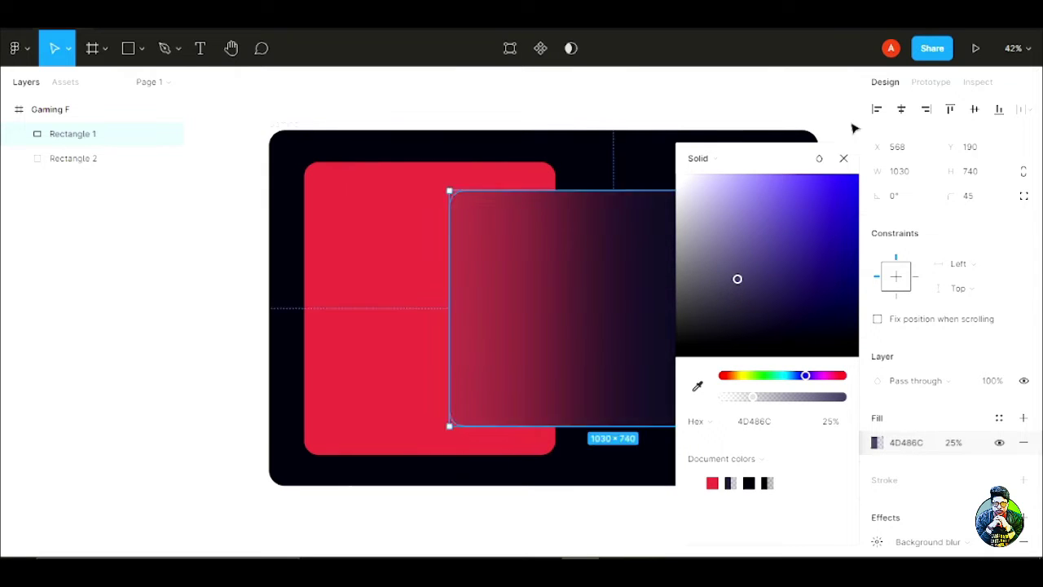
pyautogui.click(853, 128)
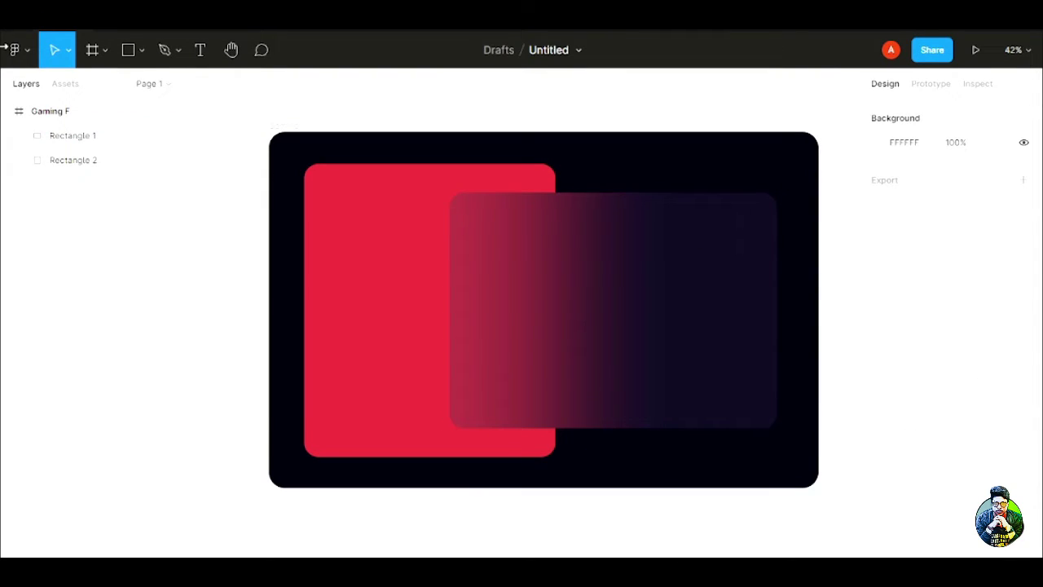
# - Place the game controller image in the frame above both rectangles at 1500 × 1500
pyautogui.click(26, 51)
pyautogui.moveTo(127, 121)
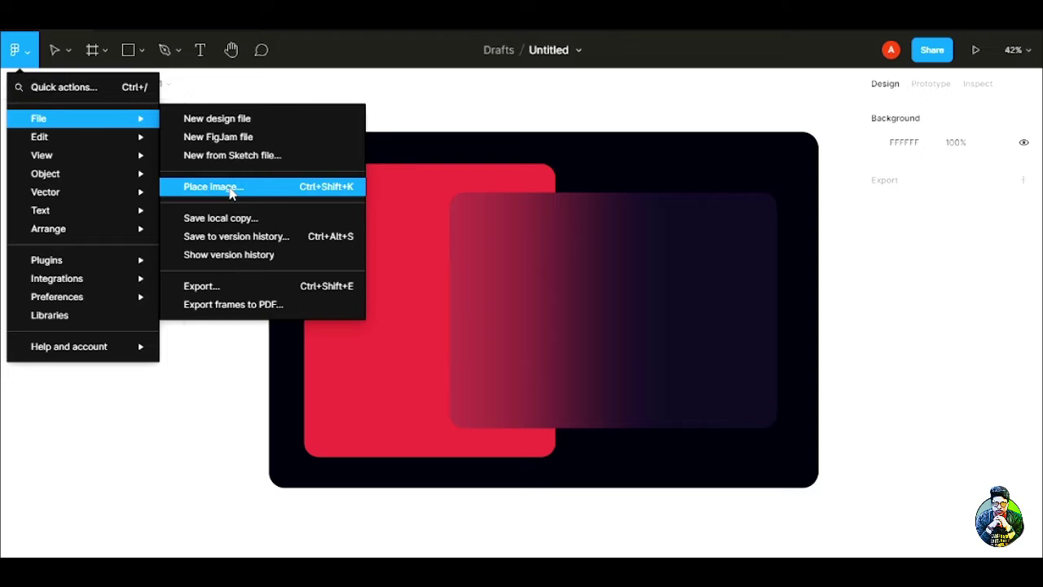
pyautogui.click(265, 187)
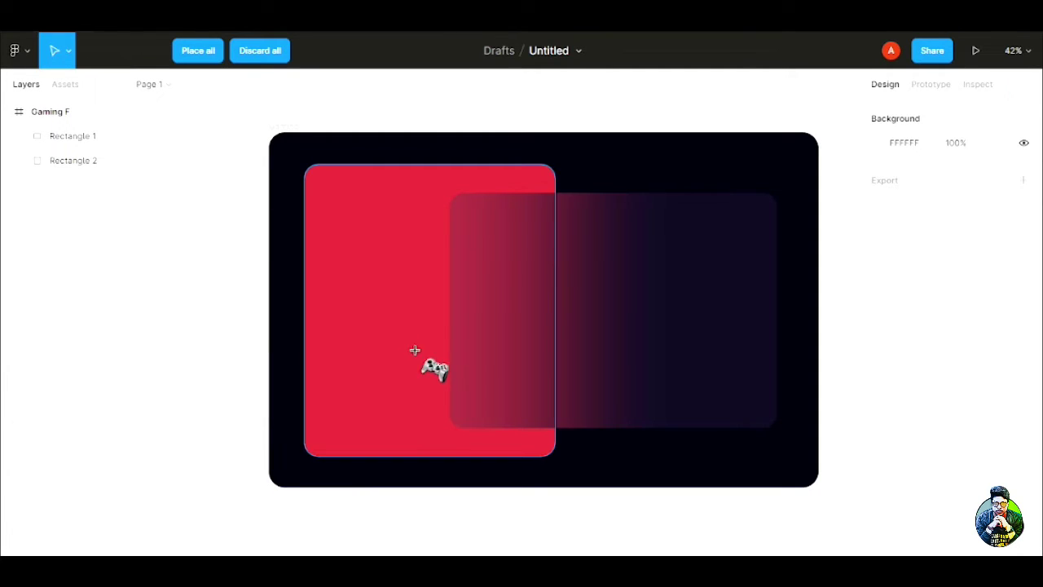
pyautogui.click(596, 158)
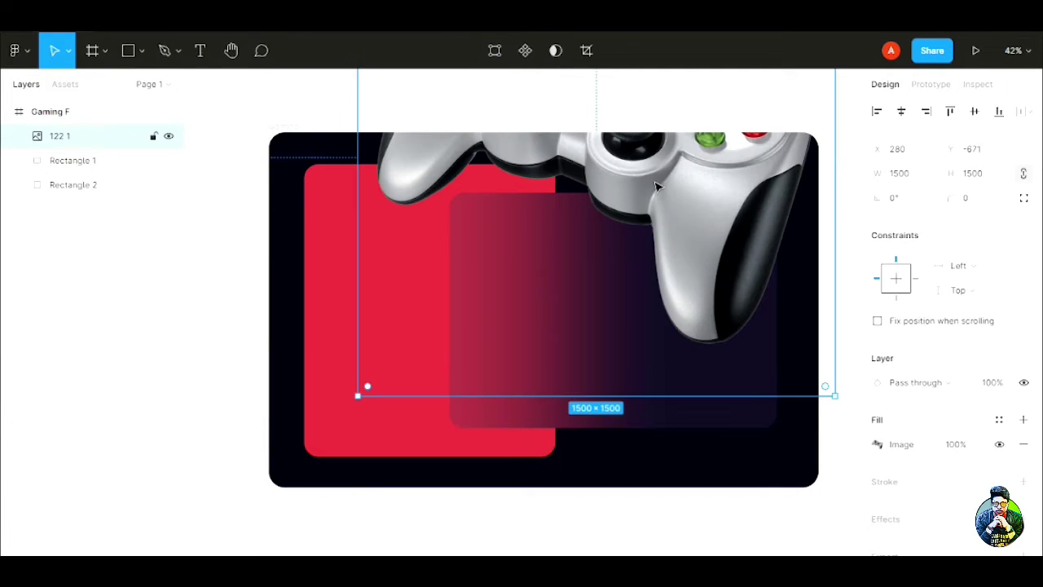
# - Move the controller image over the red rectangle and resize it to about 1043 × 883 at X 40, Y 100
pyautogui.moveTo(656, 187); pyautogui.dragTo(543, 358)
pyautogui.scroll(-1, 649, 346)
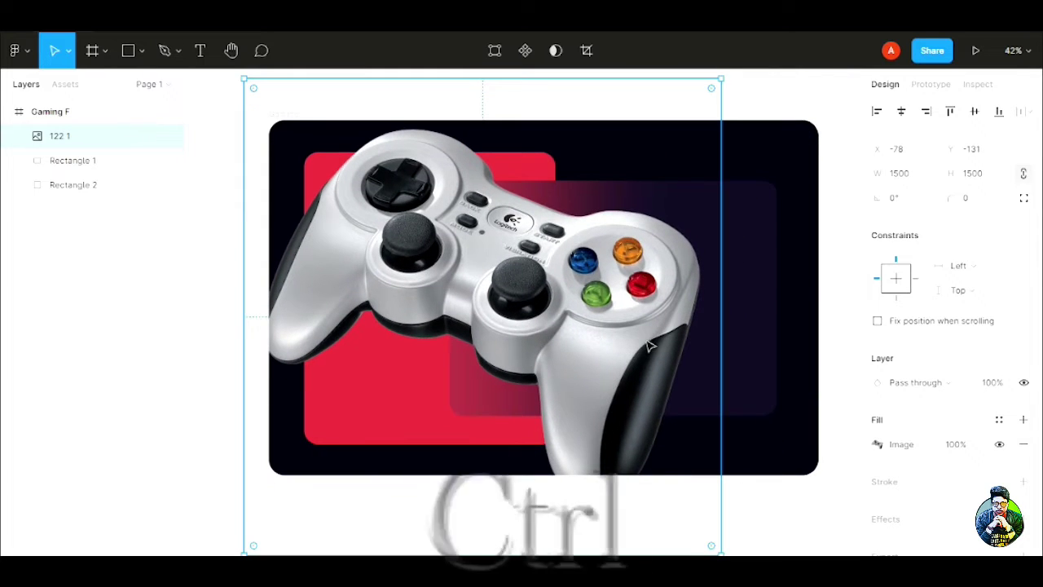
pyautogui.scroll(-3, 652, 346)
pyautogui.press('k')
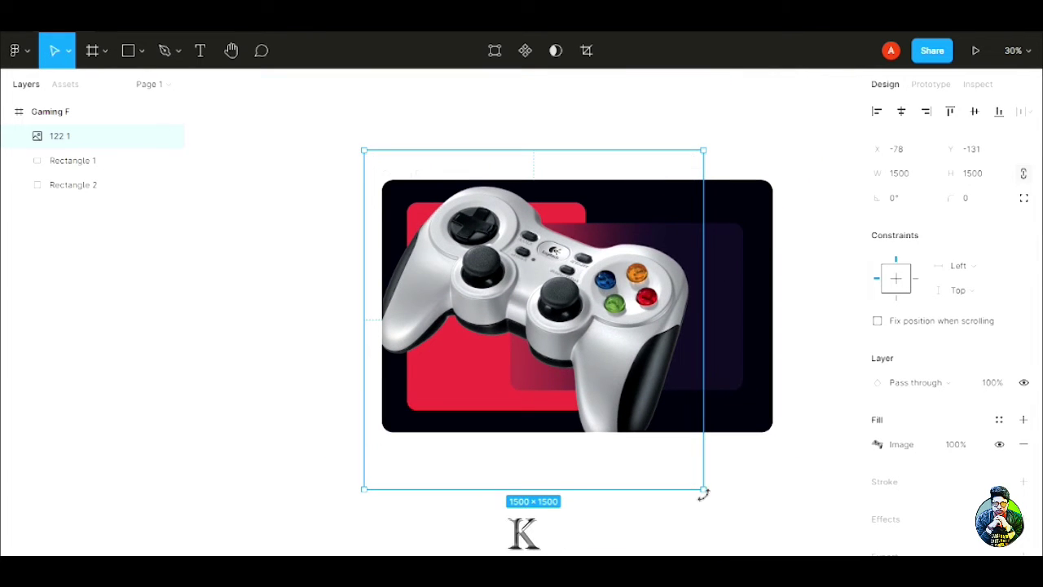
pyautogui.moveTo(702, 493); pyautogui.dragTo(659, 422)
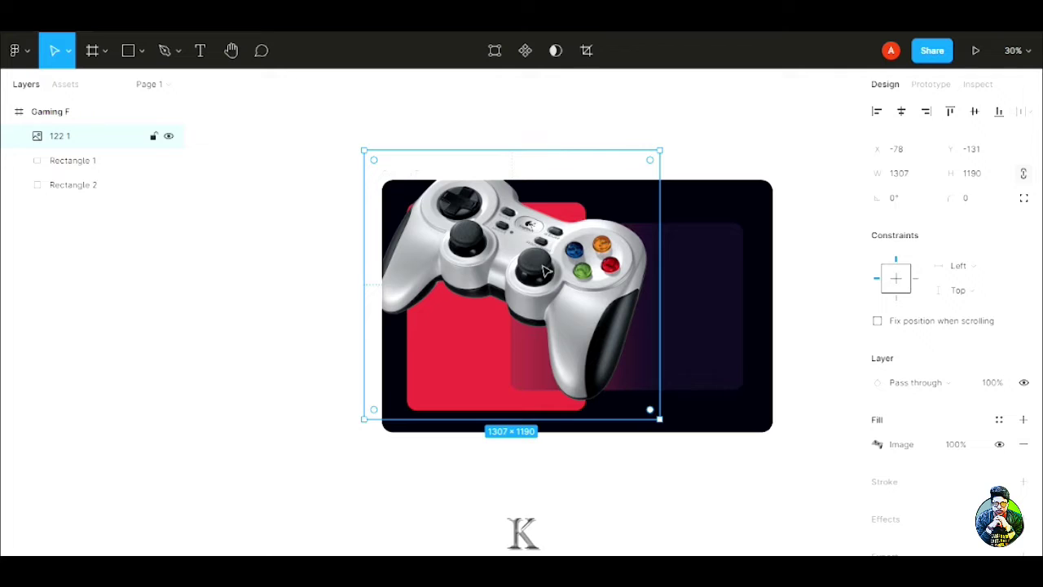
pyautogui.moveTo(544, 271); pyautogui.dragTo(554, 298)
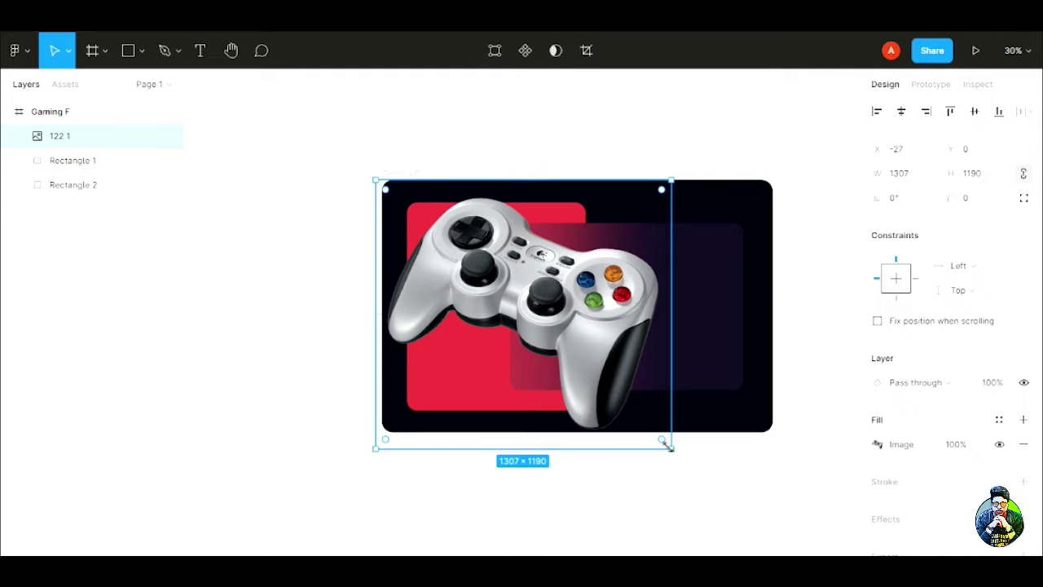
pyautogui.moveTo(666, 444); pyautogui.dragTo(612, 379)
pyautogui.moveTo(595, 292); pyautogui.dragTo(609, 315)
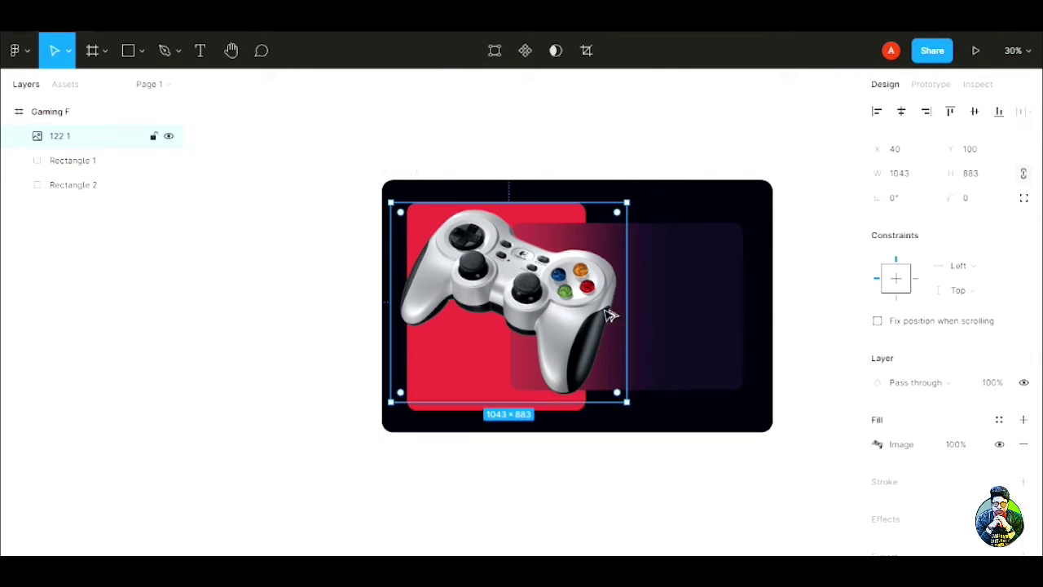
# - Shrink the controller image to about 802 × 679 and position it across both rectangles at about X 167, Y 190
pyautogui.scroll(-2, 644, 310)
pyautogui.scroll(4, 644, 314)
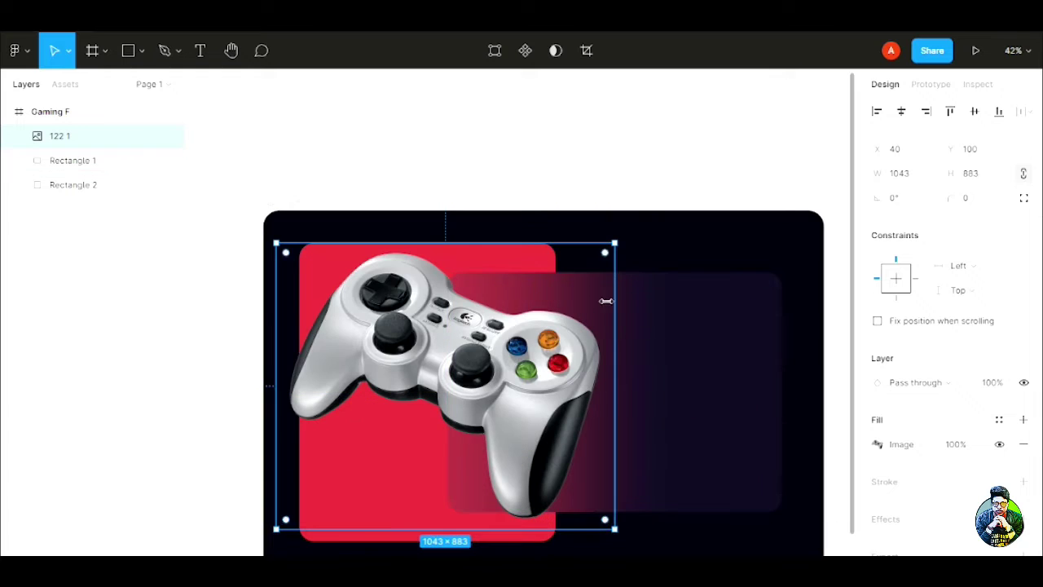
pyautogui.press('space')
pyautogui.moveTo(642, 181); pyautogui.dragTo(619, 90)
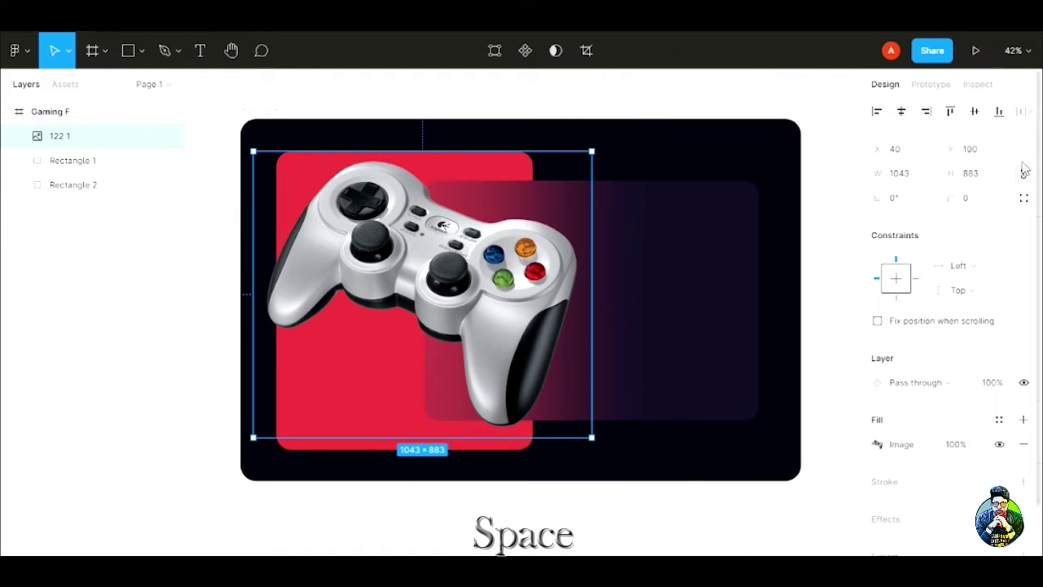
pyautogui.moveTo(592, 437); pyautogui.dragTo(557, 386)
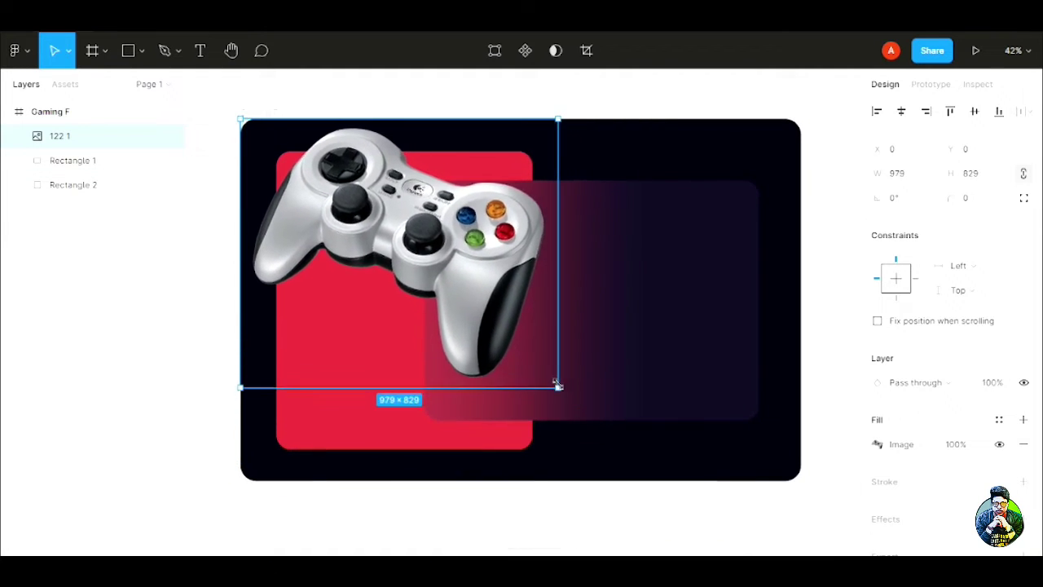
pyautogui.moveTo(445, 254); pyautogui.dragTo(471, 300)
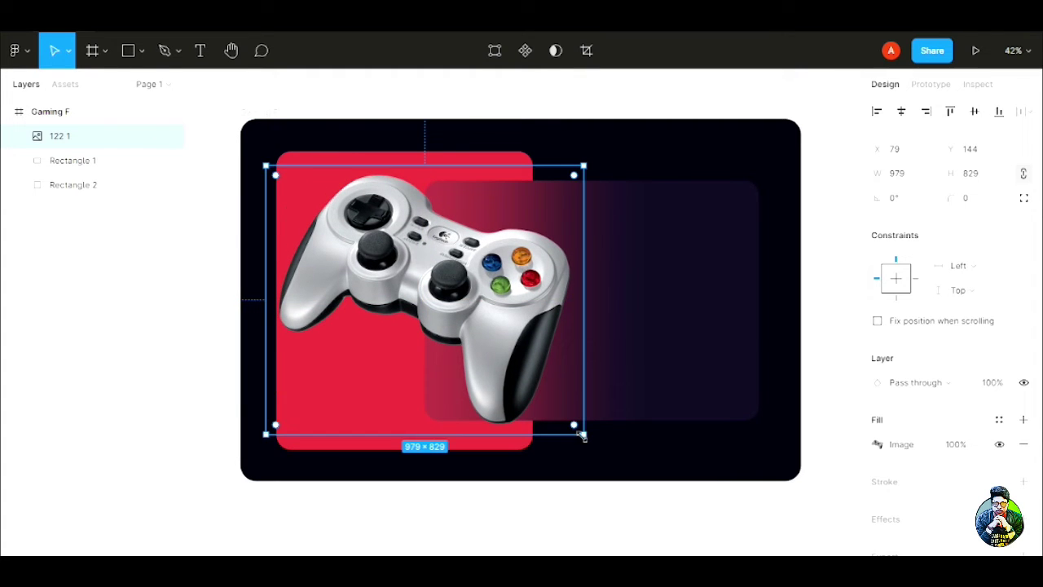
pyautogui.moveTo(582, 437); pyautogui.dragTo(531, 391)
pyautogui.moveTo(460, 284); pyautogui.dragTo(479, 299)
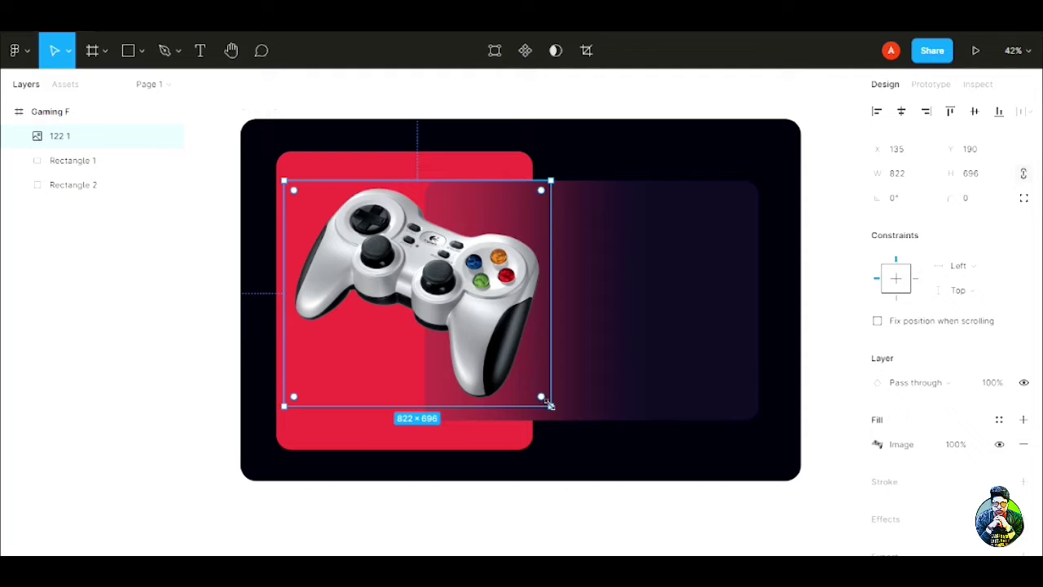
pyautogui.moveTo(549, 404); pyautogui.dragTo(543, 399)
pyautogui.moveTo(469, 298); pyautogui.dragTo(479, 298)
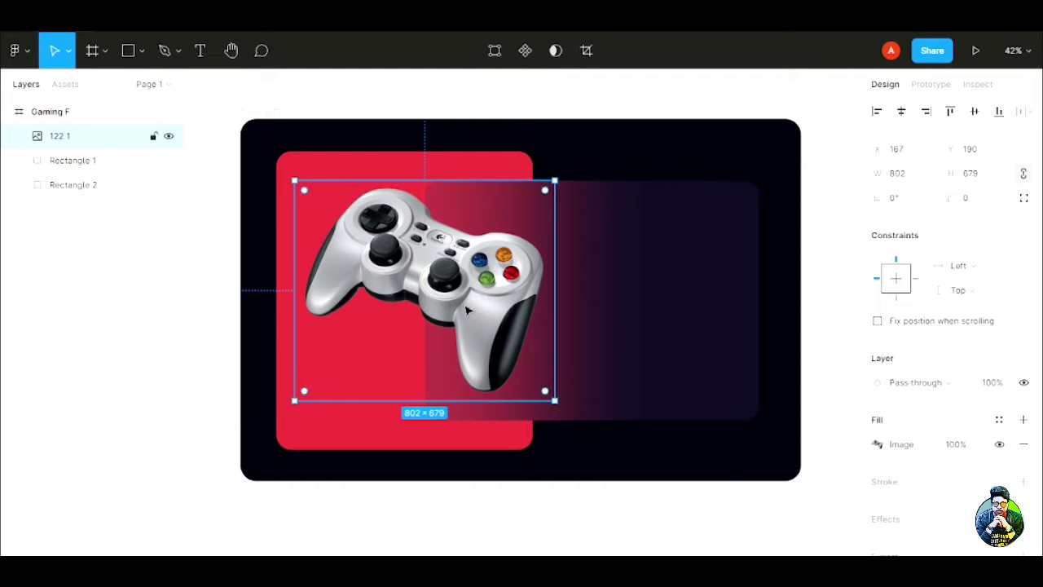
pyautogui.click(666, 151)
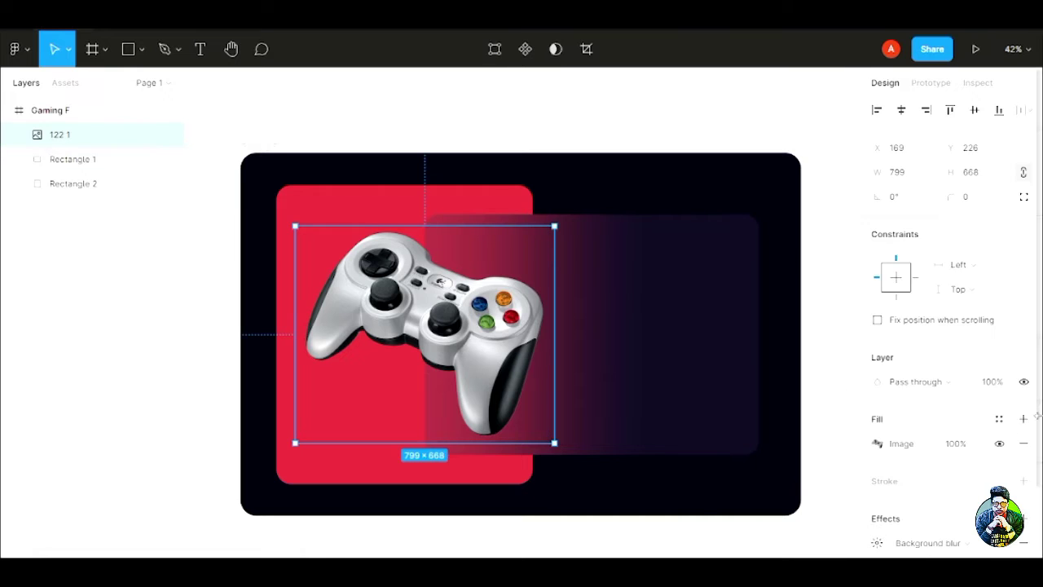
# - Change the controller image's background blur to a drop shadow with Y offset 24 and 54% opacity
pyautogui.scroll(-1, 974, 432)
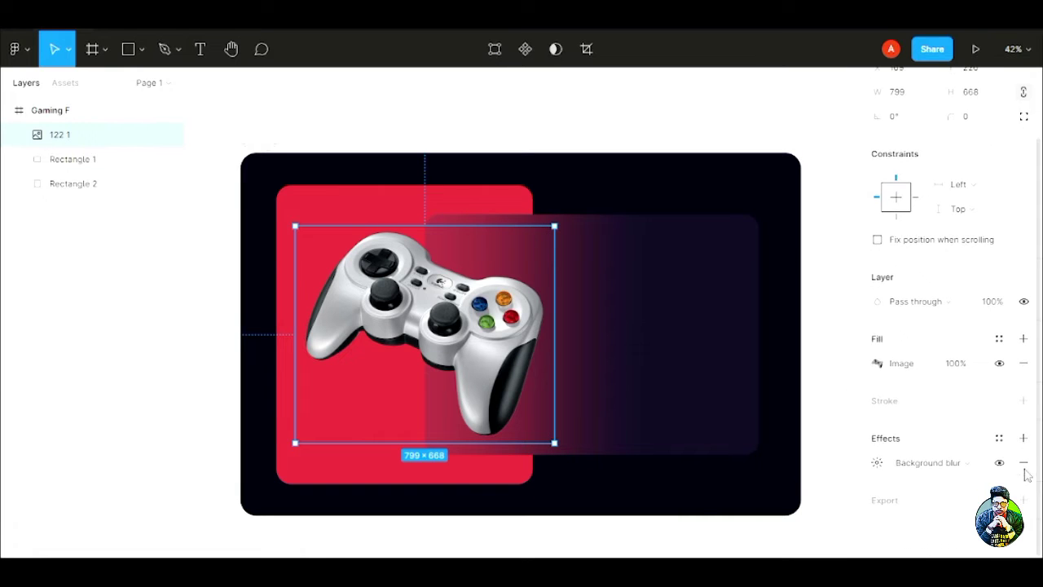
pyautogui.click(978, 463)
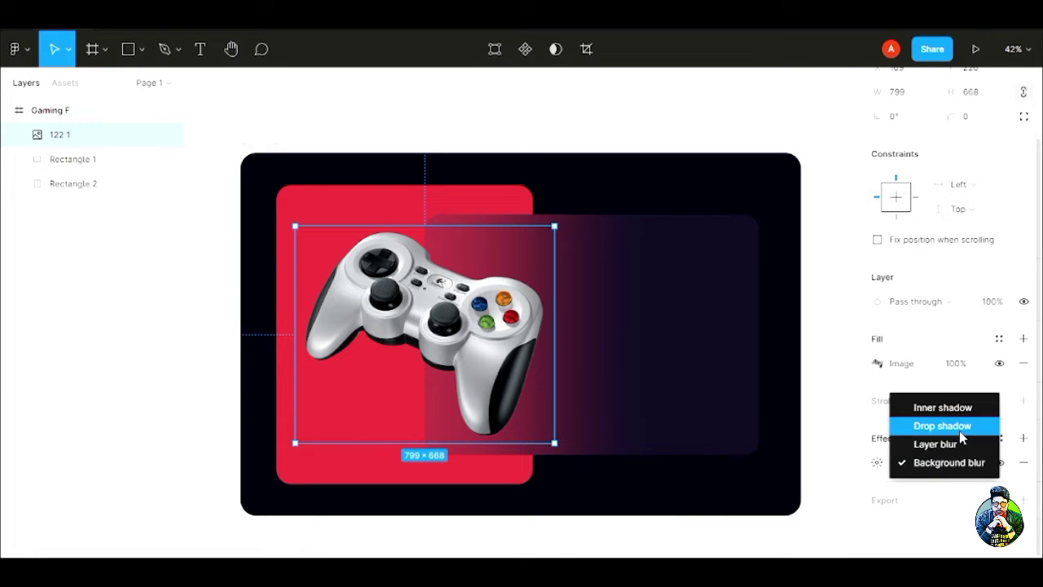
pyautogui.click(937, 427)
pyautogui.click(876, 464)
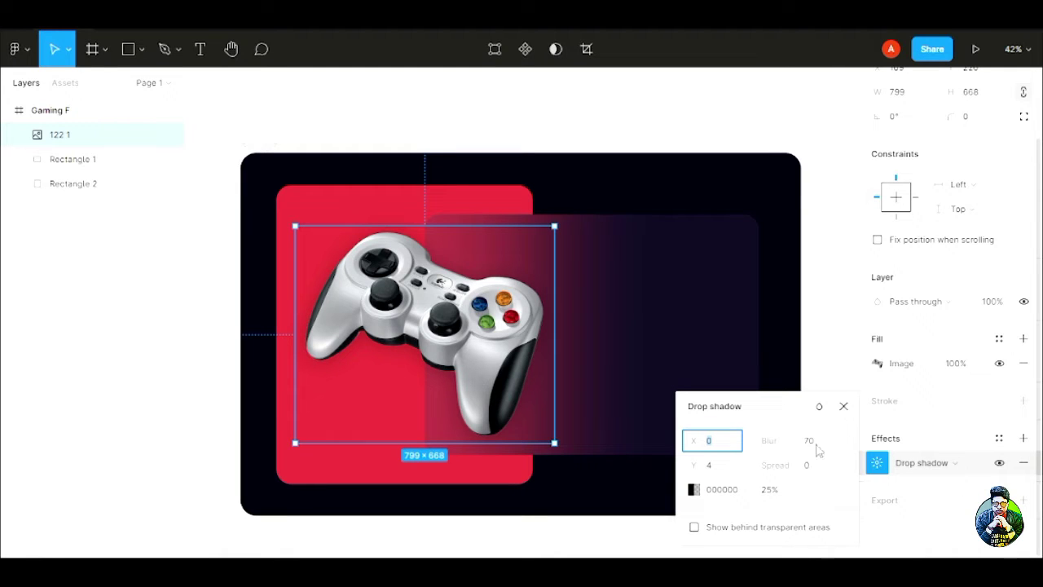
pyautogui.click(735, 460)
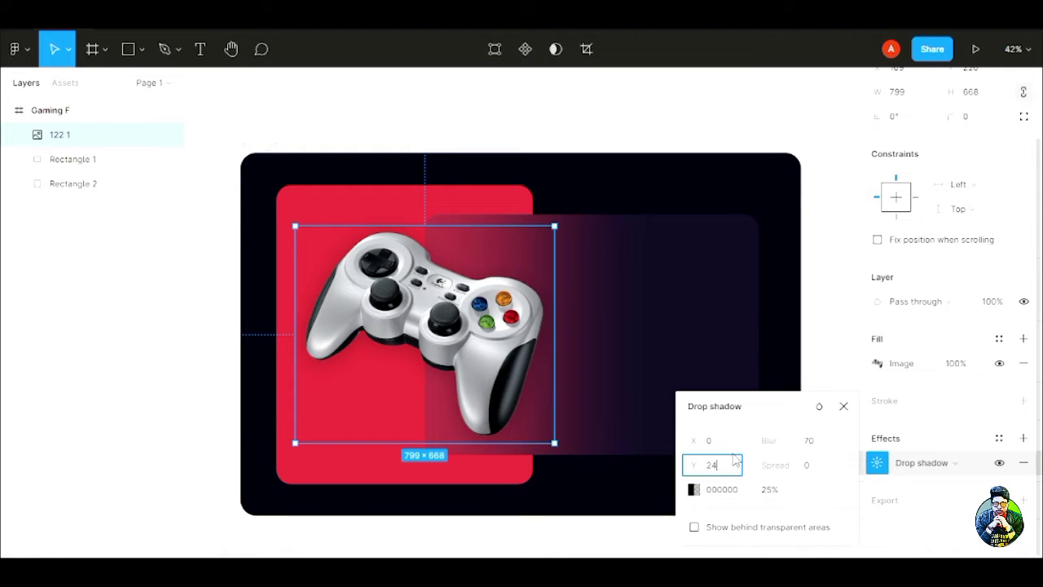
pyautogui.click(769, 491)
pyautogui.write('54')
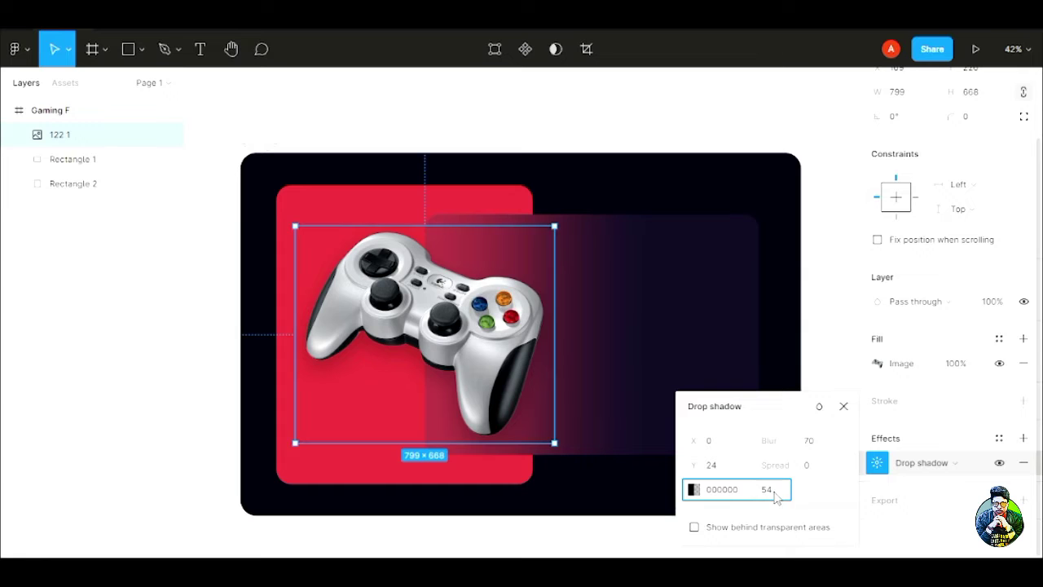
pyautogui.click(808, 496)
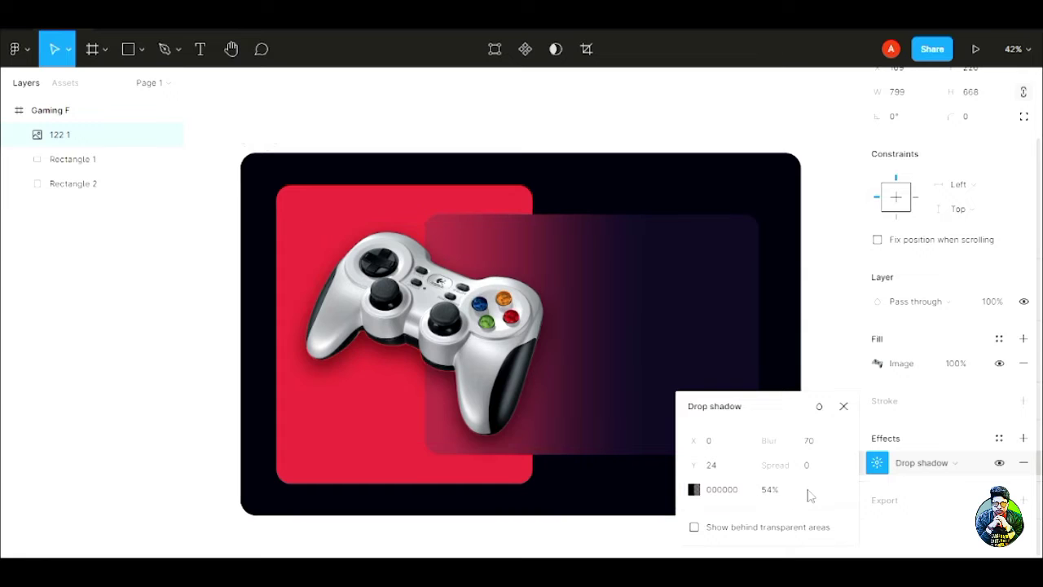
pyautogui.click(839, 345)
pyautogui.scroll(-2, 791, 377)
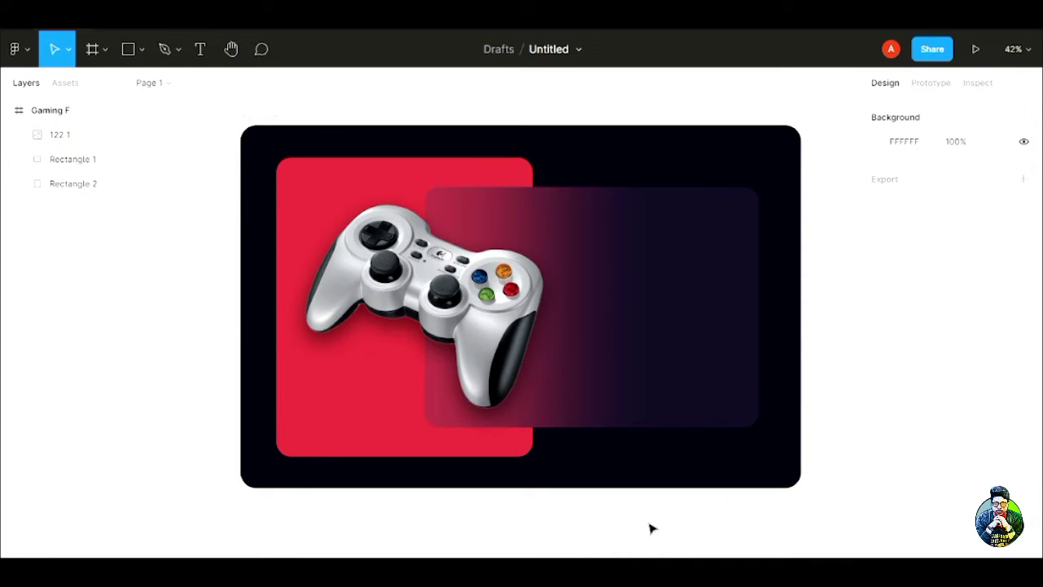
pyautogui.scroll(-1, 652, 528)
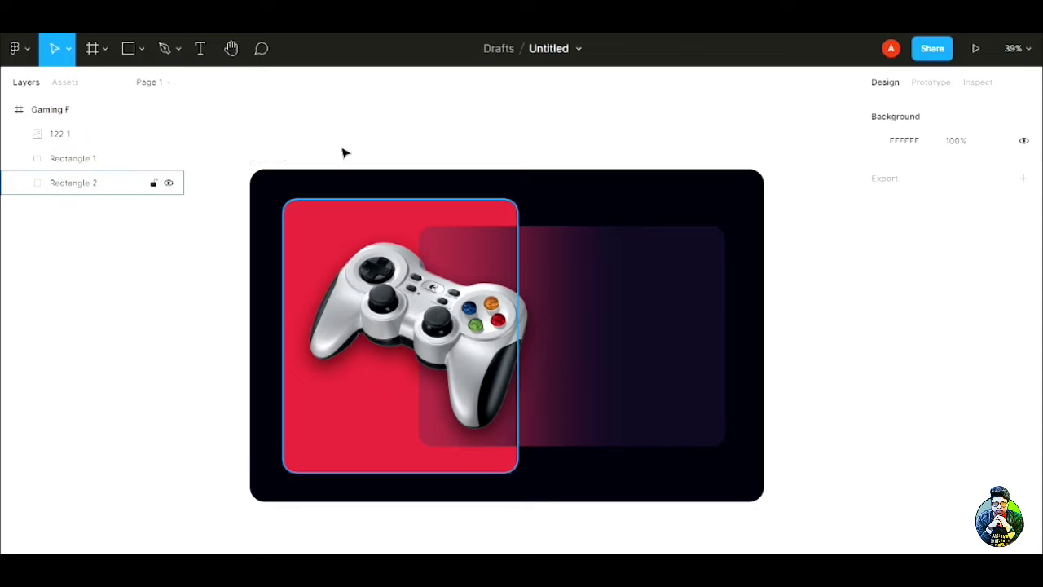
# - Add the text "CONTROLLER" near the frame's upper-right area, above the blurred rectangle
pyautogui.click(199, 55)
pyautogui.click(598, 204)
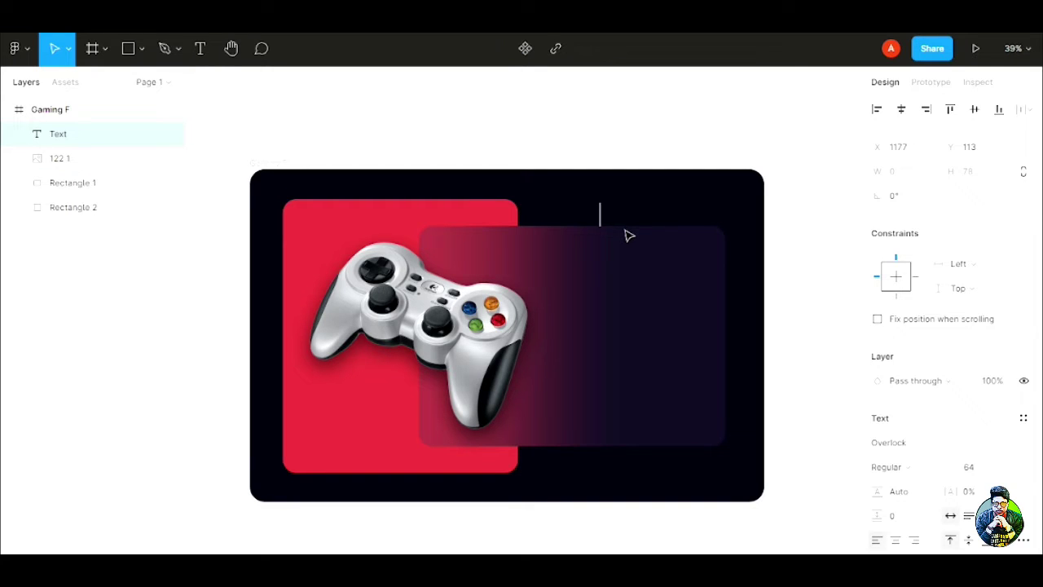
pyautogui.write('CONTROLLER')
# - Try Bold and Black Italic on the CONTROLLER text, and settle on the Overlock Black style
pyautogui.hotkey('shift', 'Left')
pyautogui.hotkey('shift', 'Left')
pyautogui.hotkey('shift', 'Left')
pyautogui.hotkey('shift', 'Left')
pyautogui.hotkey('shift', 'Left')
pyautogui.hotkey('shift', 'Left')
pyautogui.hotkey('shift', 'Left')
pyautogui.hotkey('shift', 'Left')
pyautogui.hotkey('shift', 'Left')
pyautogui.hotkey('shift', 'Left')
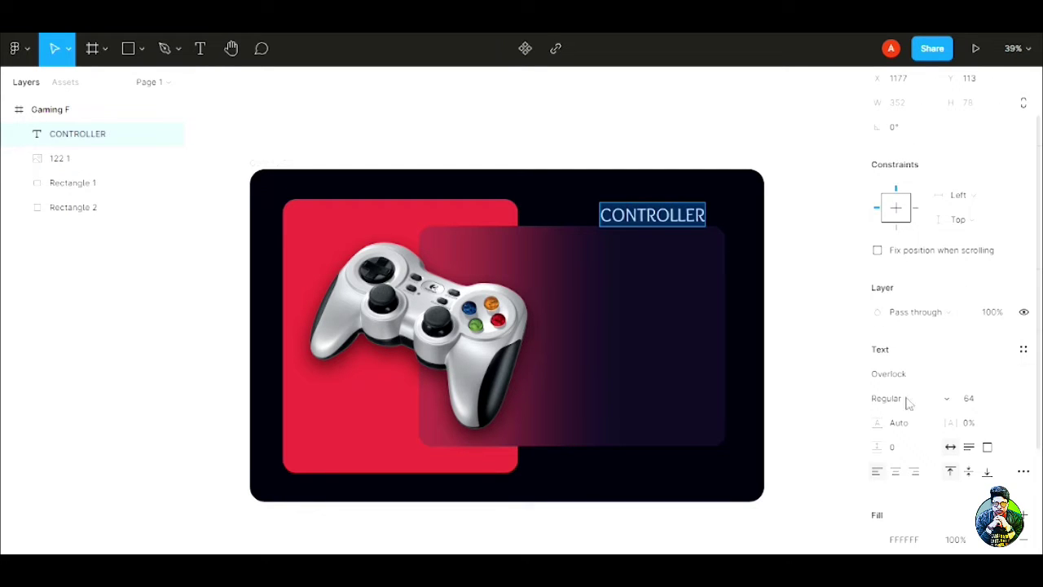
pyautogui.click(942, 383)
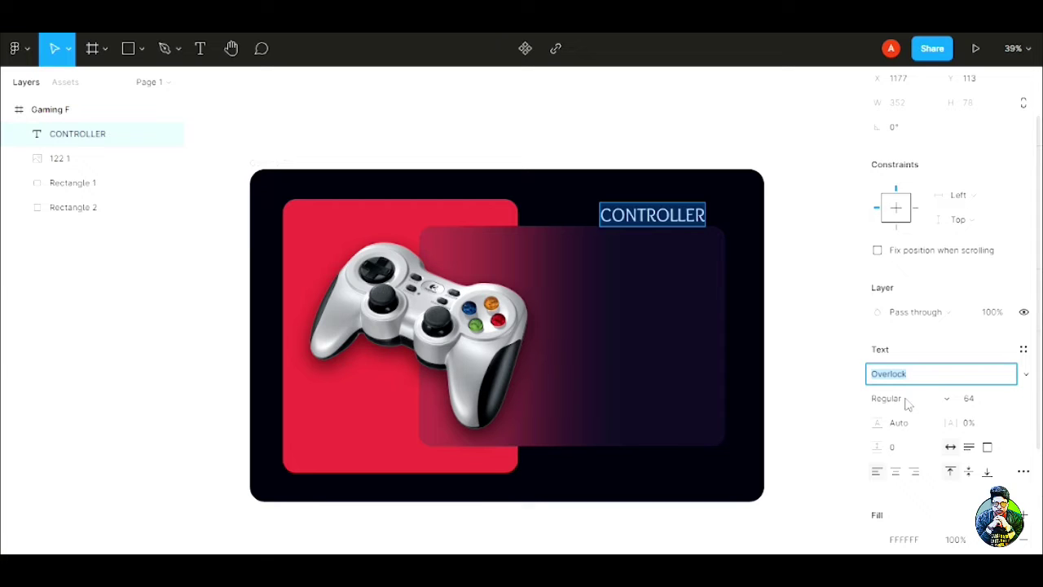
pyautogui.click(943, 399)
pyautogui.click(933, 416)
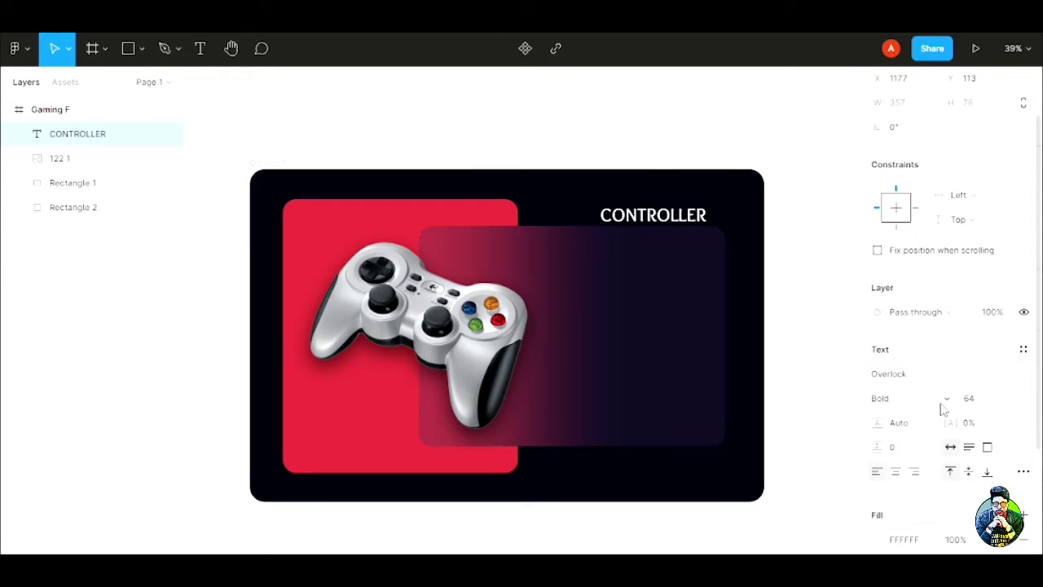
pyautogui.click(944, 404)
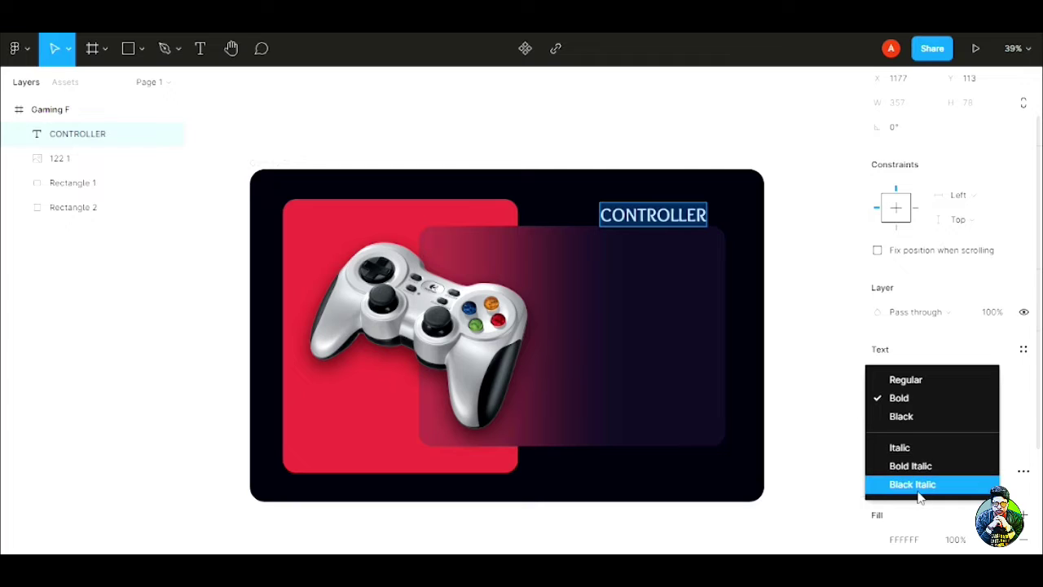
pyautogui.click(920, 487)
pyautogui.click(937, 407)
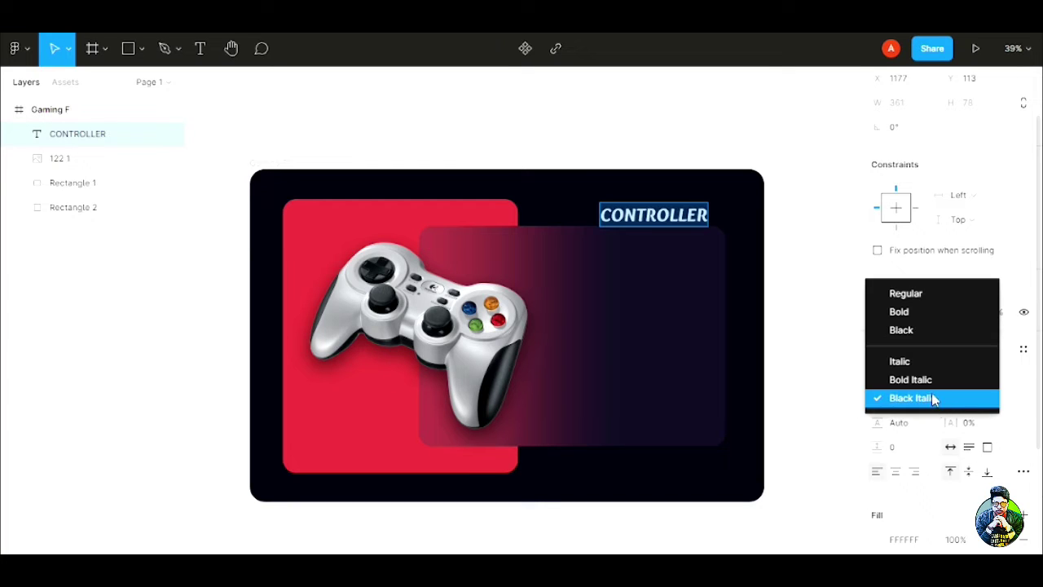
pyautogui.click(933, 334)
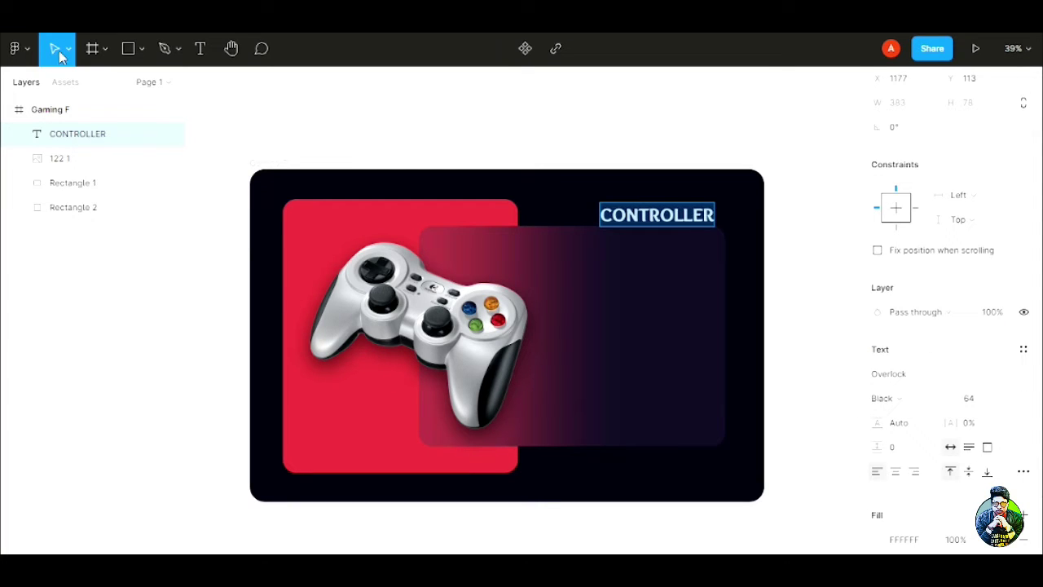
# - Rotate the CONTROLLER text to 90° and move it onto the red rectangle at about X 221, Y 672
pyautogui.press('Escape')
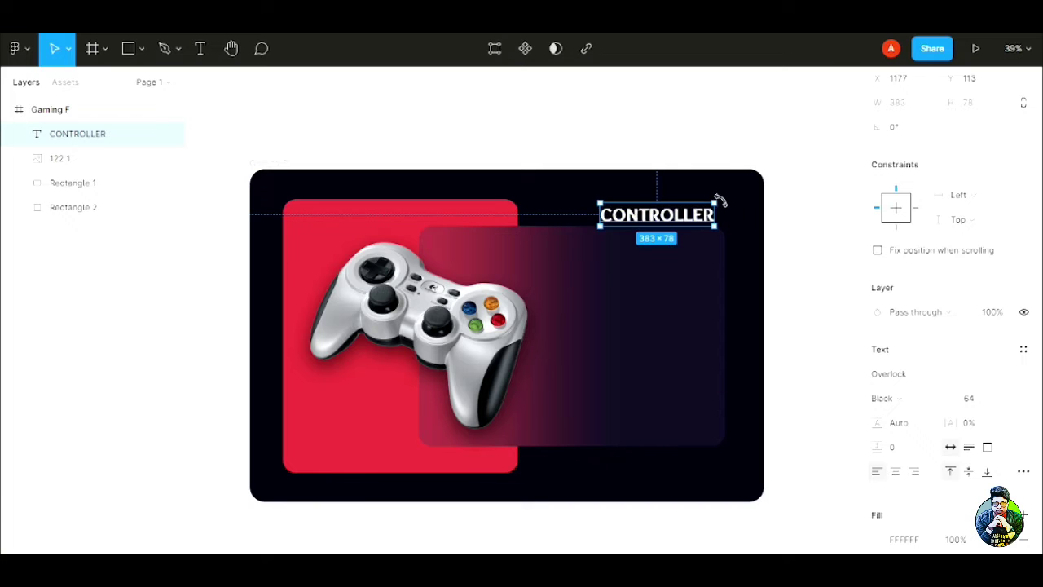
pyautogui.moveTo(721, 200); pyautogui.dragTo(651, 144)
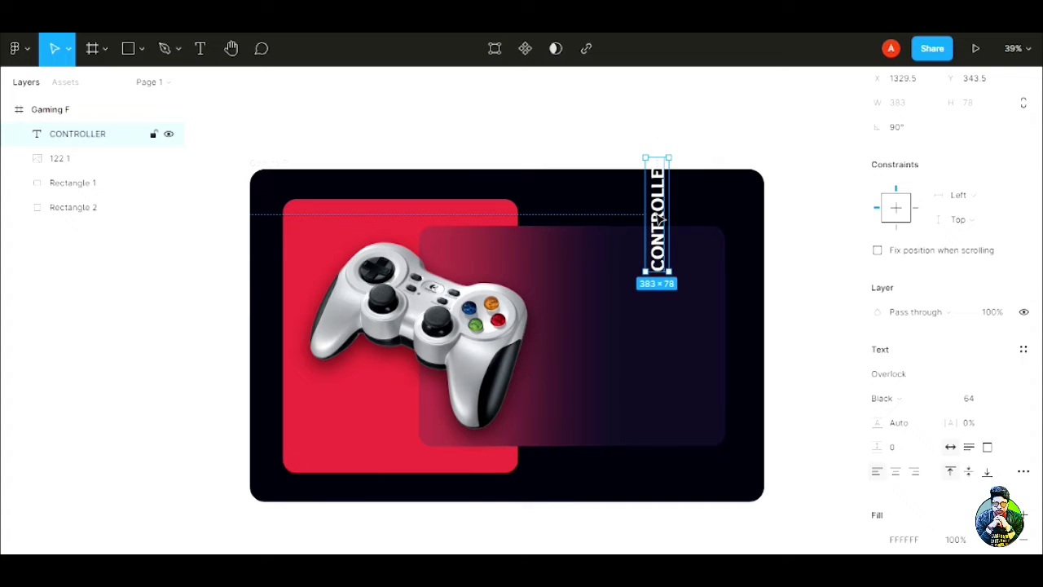
pyautogui.moveTo(658, 216); pyautogui.dragTo(329, 313)
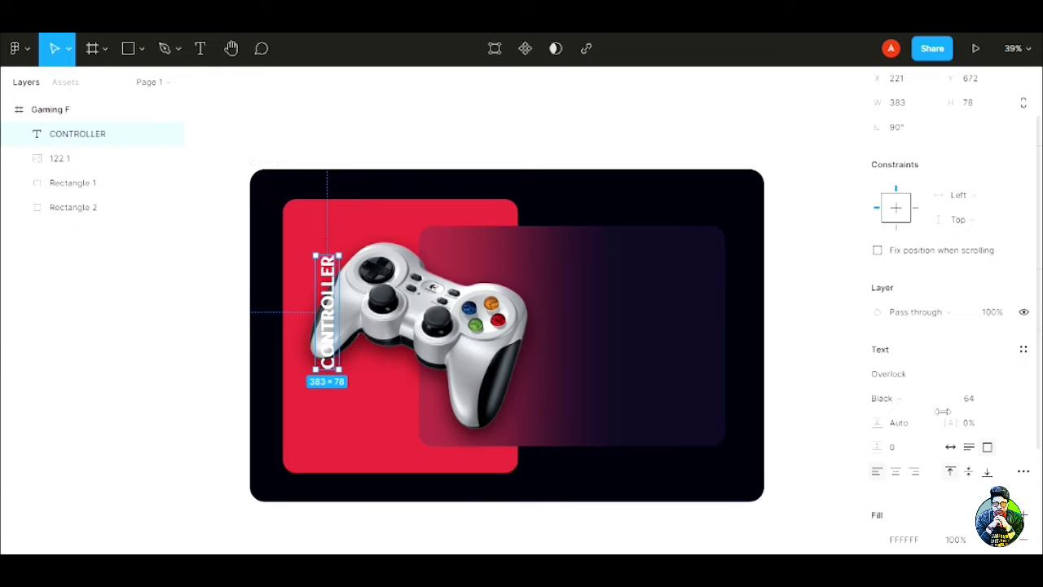
# - Set the CONTROLLER text to font size 72 and enlarge its box to about 574 × 117
pyautogui.press('alt')
pyautogui.moveTo(969, 400)
pyautogui.mouseDown()
pyautogui.moveTo(1005, 402)
pyautogui.moveTo(981, 401)
pyautogui.mouseUp()
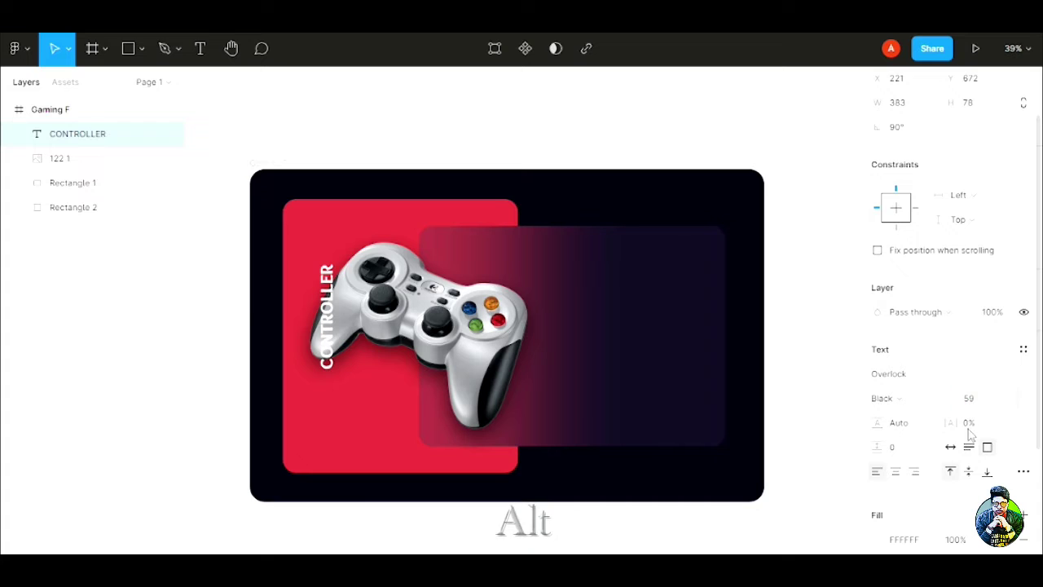
pyautogui.click(1008, 401)
pyautogui.click(986, 479)
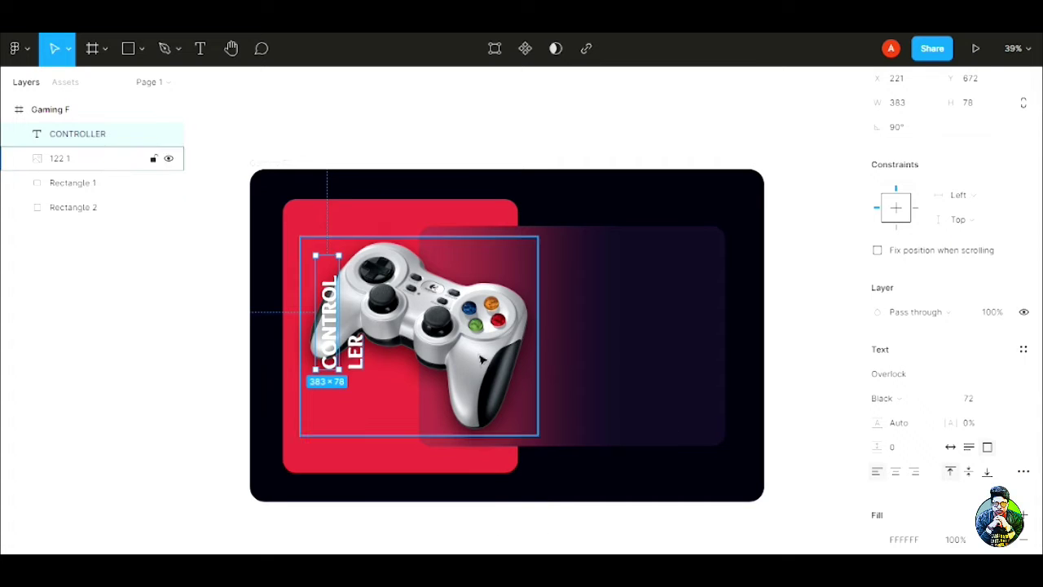
pyautogui.doubleClick(345, 252)
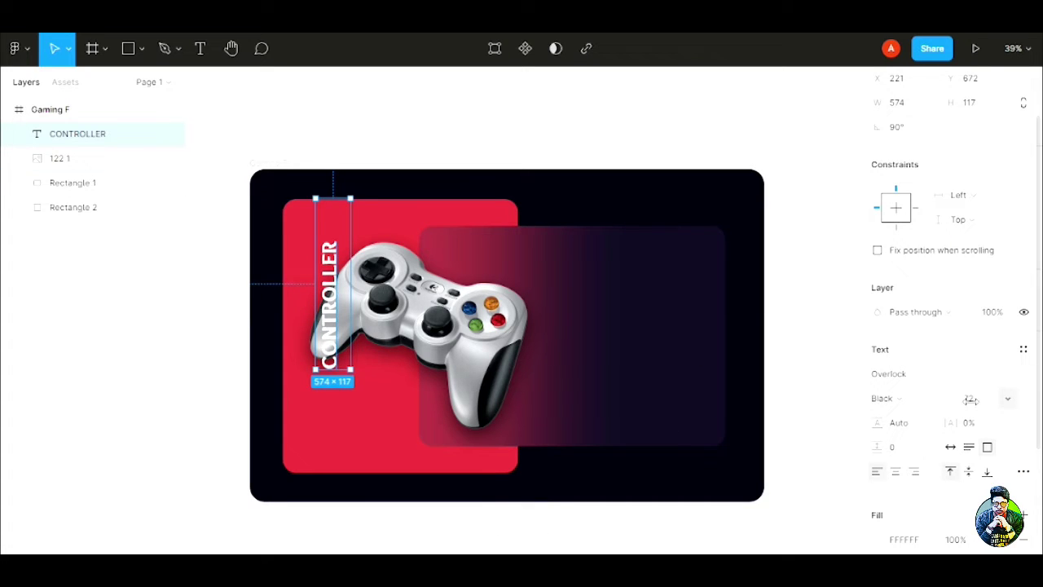
# - Enlarge the CONTROLLER text to size 105 in a box of about 760 × 155, placed at about X 154, Y 860
pyautogui.moveTo(970, 399); pyautogui.dragTo(996, 399)
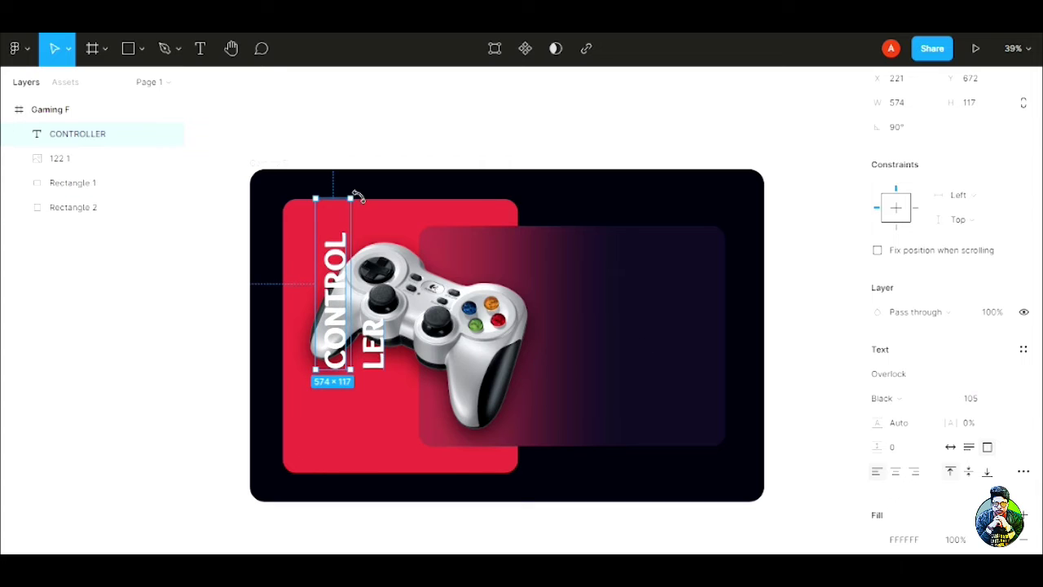
pyautogui.moveTo(353, 194); pyautogui.dragTo(362, 143)
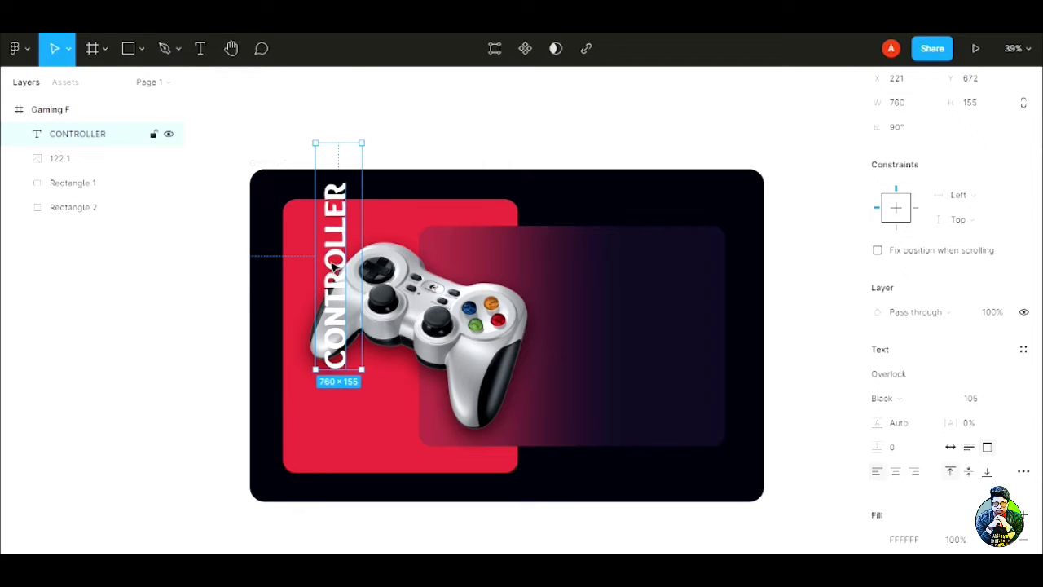
pyautogui.moveTo(334, 268); pyautogui.dragTo(313, 321)
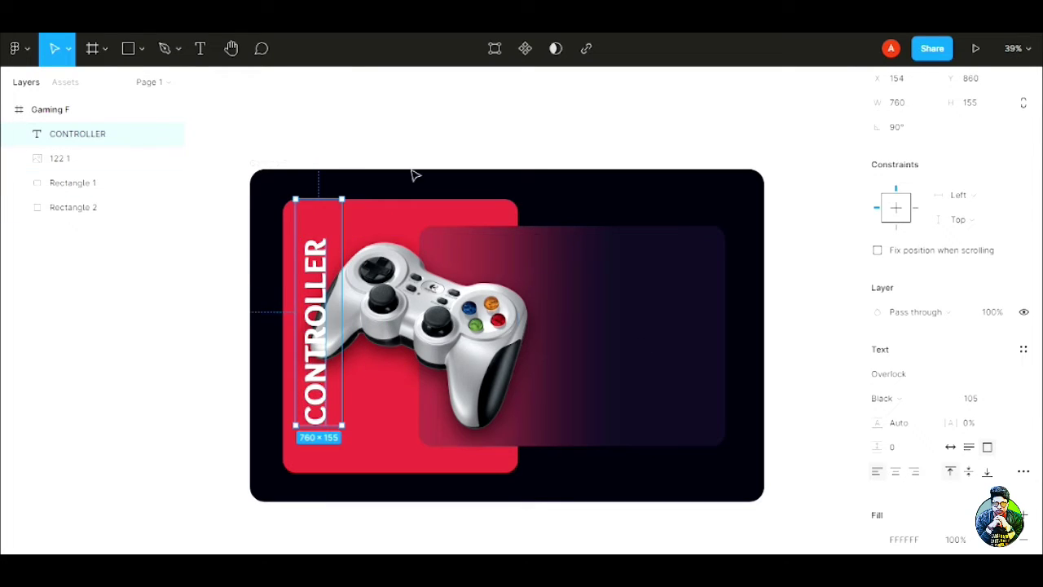
pyautogui.click(568, 187)
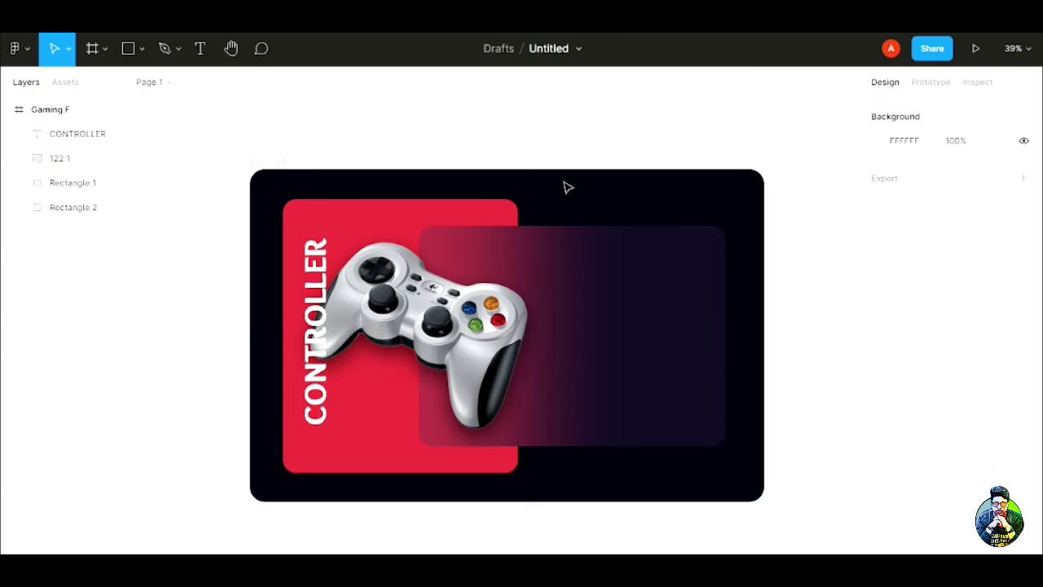
# - Set the CONTROLLER text's position to X 163, Y 189
pyautogui.click(318, 346)
pyautogui.click(906, 156)
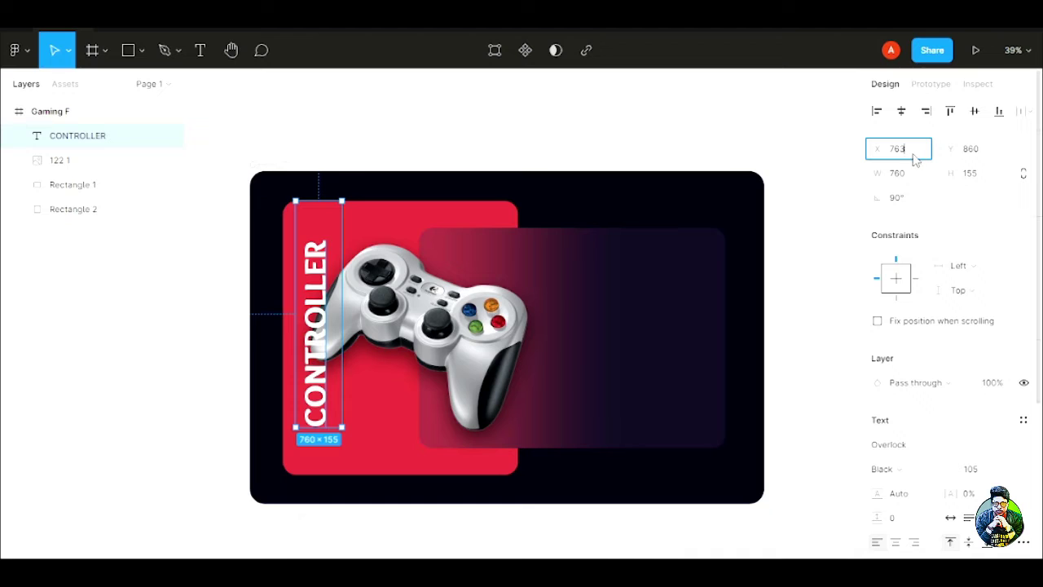
pyautogui.write('163')
pyautogui.click(977, 157)
pyautogui.write('1')
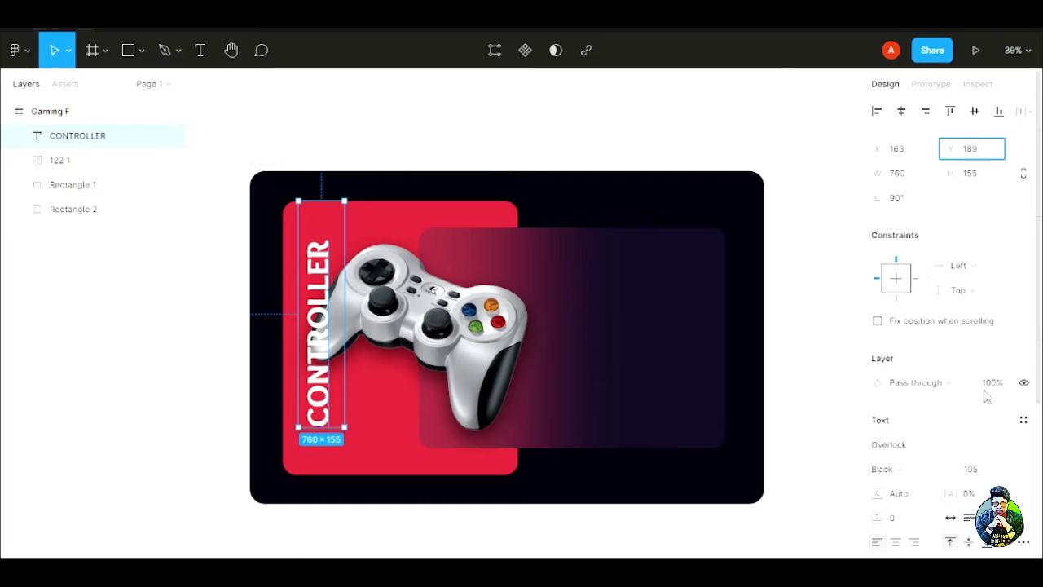
# - Set the CONTROLLER text's font size to 160
pyautogui.click(973, 469)
pyautogui.write('16')
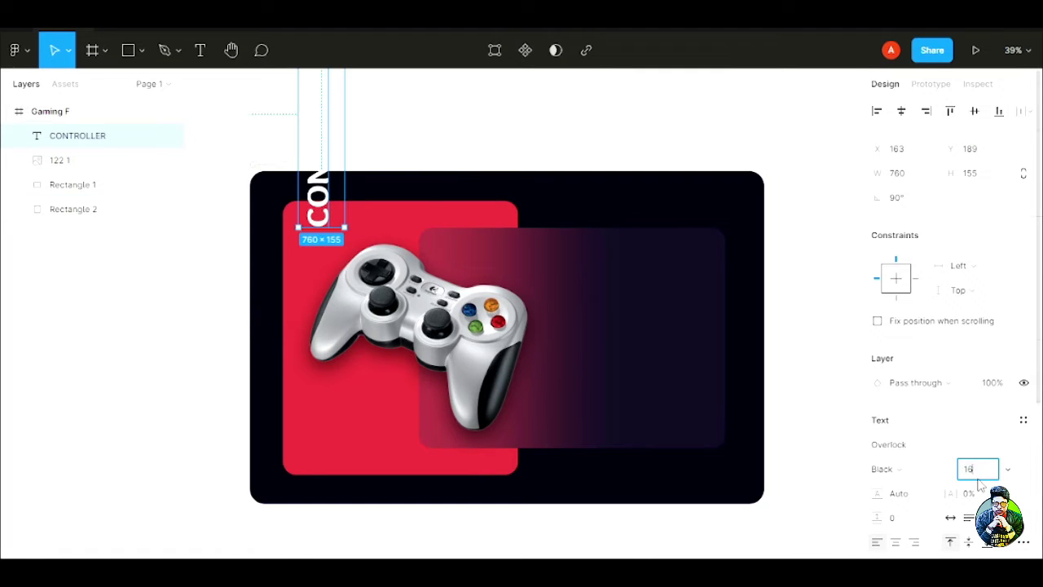
pyautogui.write('0')
pyautogui.press('Return')
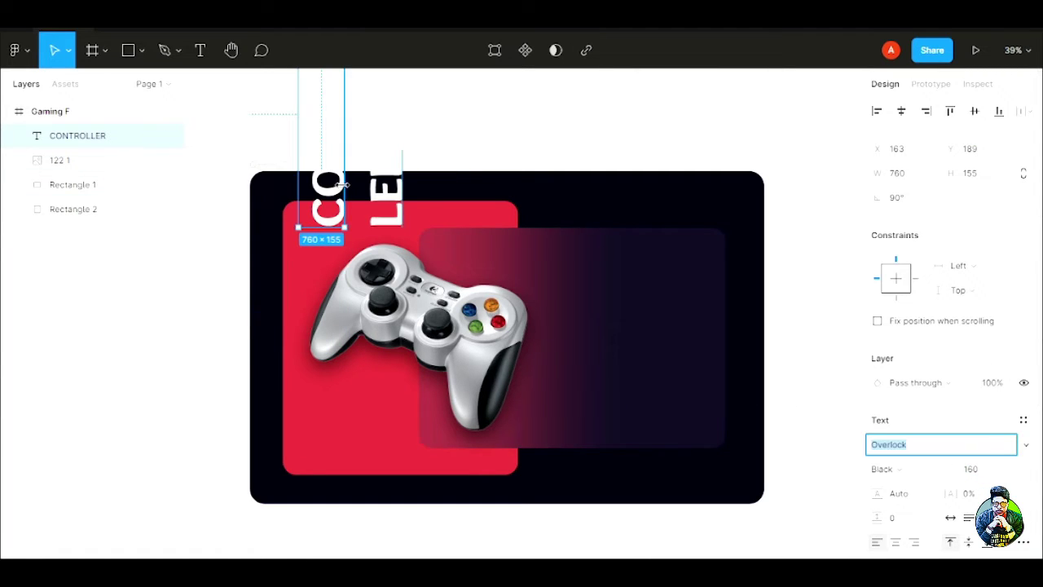
# - Move the CONTROLLER text back over the red rectangle at about X 127, Y 1033 and enlarge its box to about 1041 × 162
pyautogui.moveTo(329, 169); pyautogui.dragTo(317, 405)
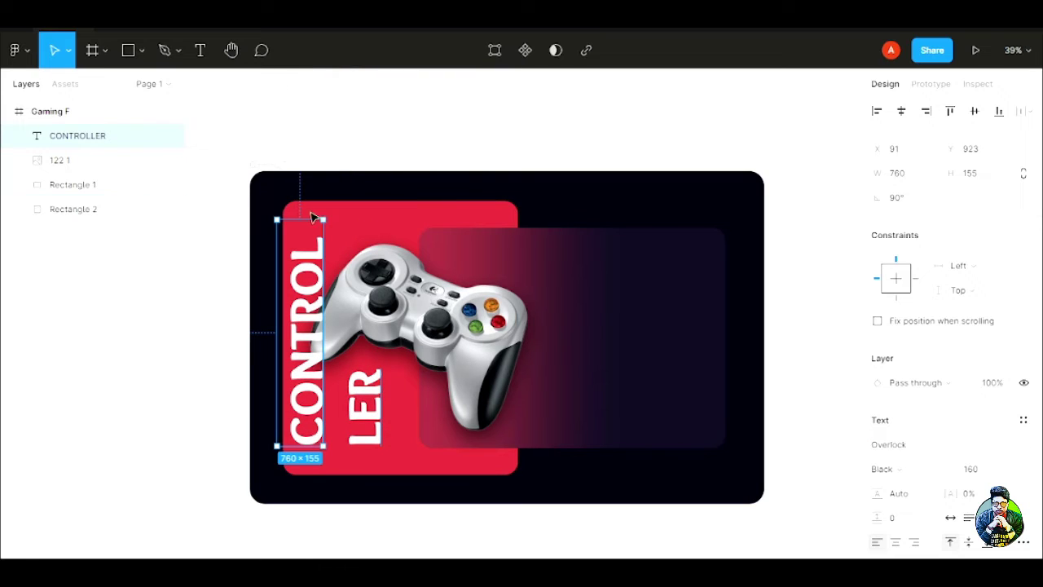
pyautogui.moveTo(312, 216); pyautogui.dragTo(318, 150)
pyautogui.moveTo(317, 292); pyautogui.dragTo(327, 324)
pyautogui.moveTo(335, 179)
pyautogui.mouseDown()
pyautogui.moveTo(335, 197)
pyautogui.moveTo(337, 169)
pyautogui.mouseUp()
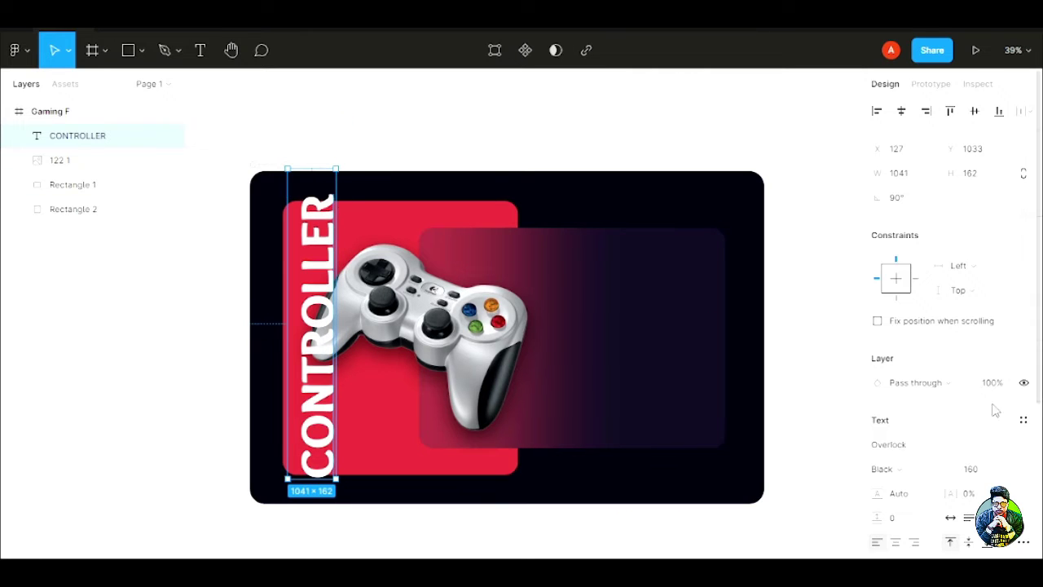
# - Reduce the CONTROLLER text to font size 144 and position it along the red rectangle's side at about X 135, Y 997
pyautogui.press('Down')
pyautogui.press('Down')
pyautogui.press('Down')
pyautogui.press('Down')
pyautogui.press('Down')
pyautogui.press('Down')
pyautogui.press('Down')
pyautogui.press('Down')
pyautogui.press('Down')
pyautogui.press('Down')
pyautogui.press('Down')
pyautogui.press('Down')
pyautogui.press('Down')
pyautogui.press('Down')
pyautogui.press('Down')
pyautogui.press('Down')
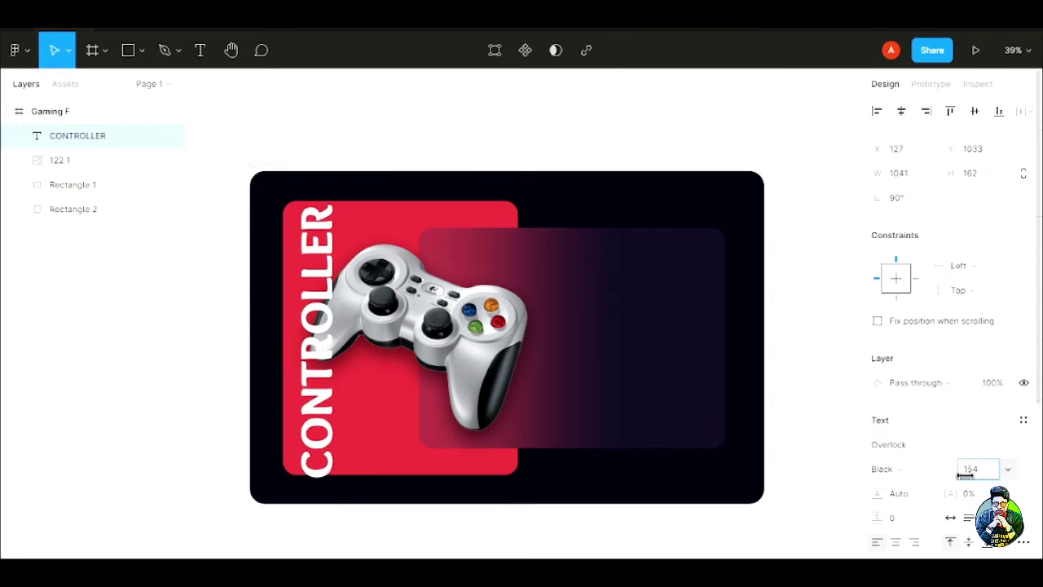
pyautogui.press('Return')
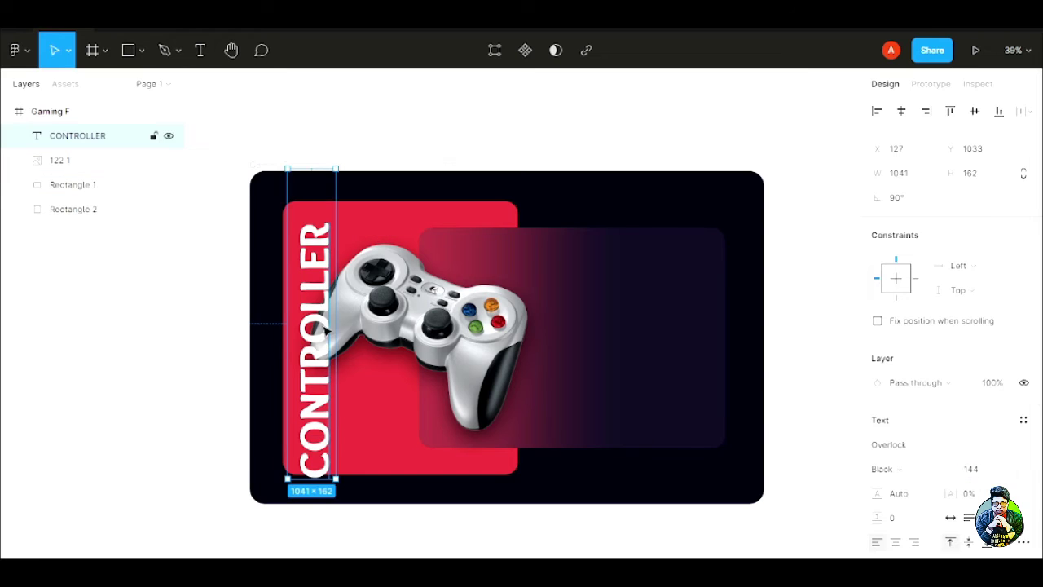
pyautogui.moveTo(326, 332); pyautogui.dragTo(329, 321)
pyautogui.scroll(2, 541, 200)
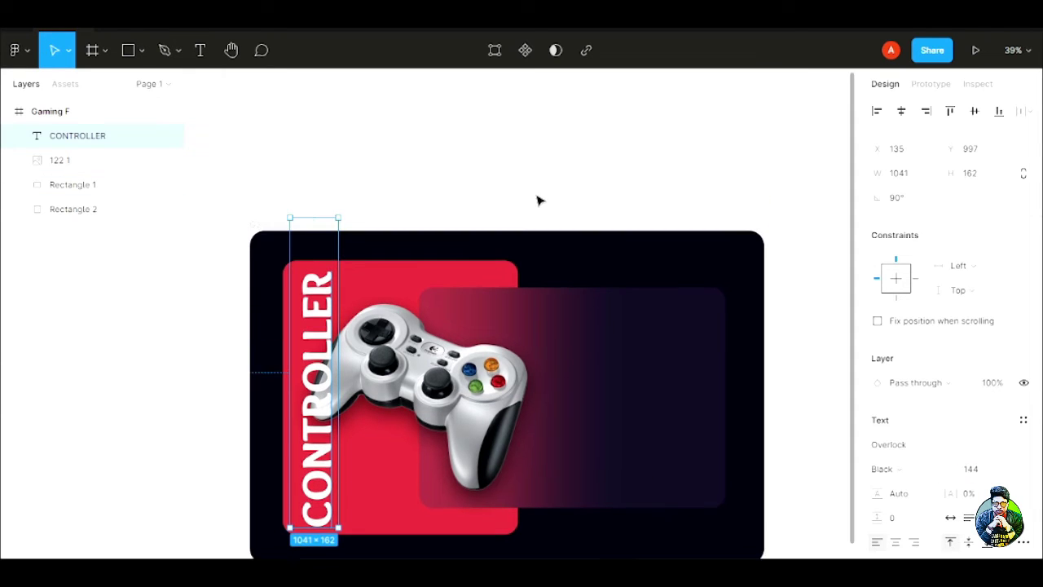
pyautogui.scroll(-2, 549, 237)
pyautogui.keyDown('ctrl'); pyautogui.scroll(-1, 547, 215); pyautogui.keyUp('ctrl')
pyautogui.keyDown('ctrl'); pyautogui.scroll(3, 534, 218); pyautogui.keyUp('ctrl')
pyautogui.keyDown('ctrl'); pyautogui.scroll(-1, 534, 219); pyautogui.keyUp('ctrl')
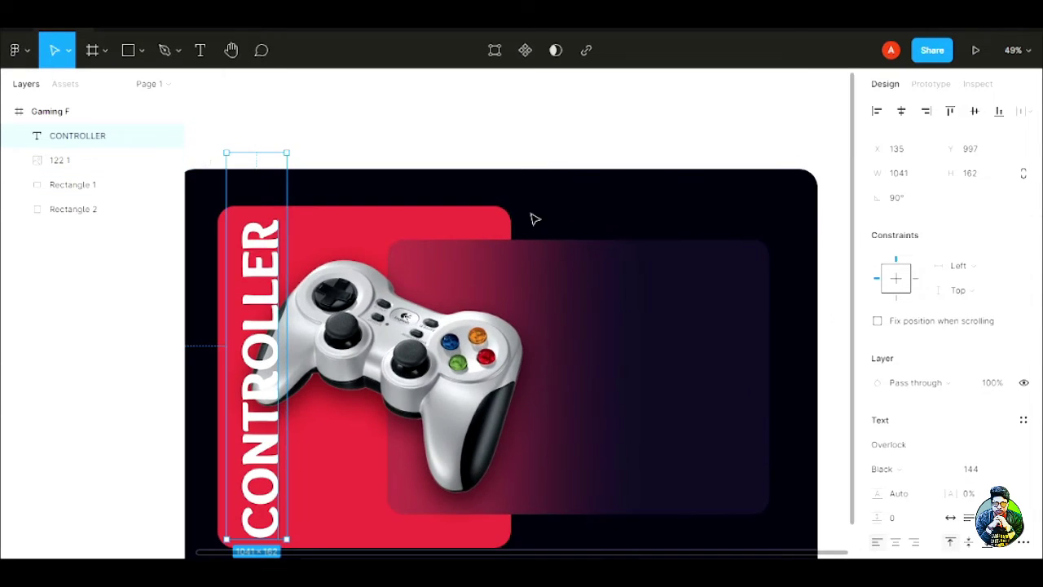
# - Reduce the CONTROLLER text to font size 140 and shift it to about X 131, Y 979 on the red rectangle
pyautogui.moveTo(529, 217); pyautogui.dragTo(536, 154)
pyautogui.click(562, 139)
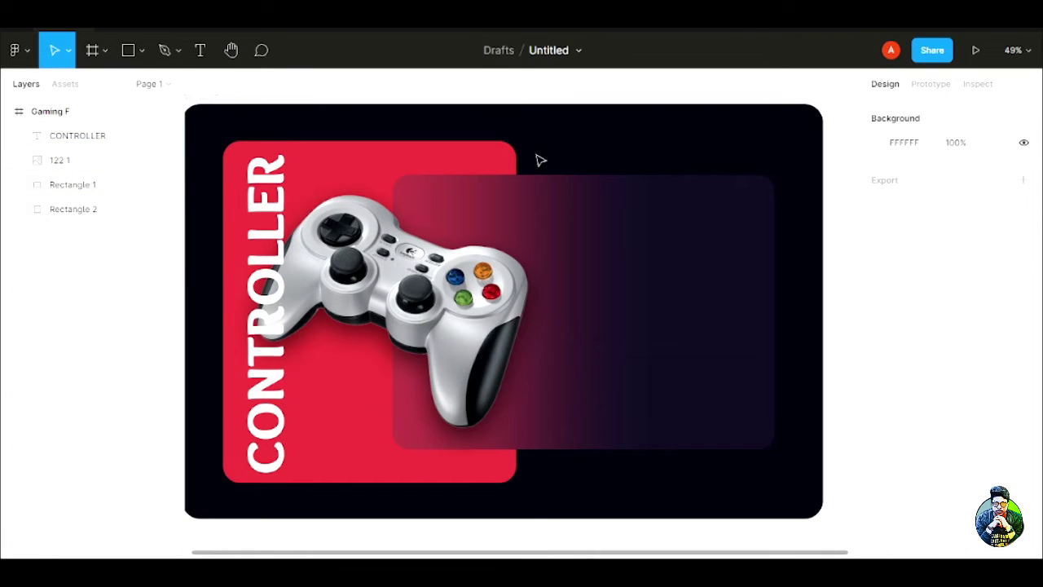
pyautogui.click(267, 268)
pyautogui.moveTo(266, 267); pyautogui.dragTo(263, 260)
pyautogui.moveTo(972, 470)
pyautogui.mouseDown()
pyautogui.moveTo(959, 473)
pyautogui.moveTo(973, 473)
pyautogui.mouseUp()
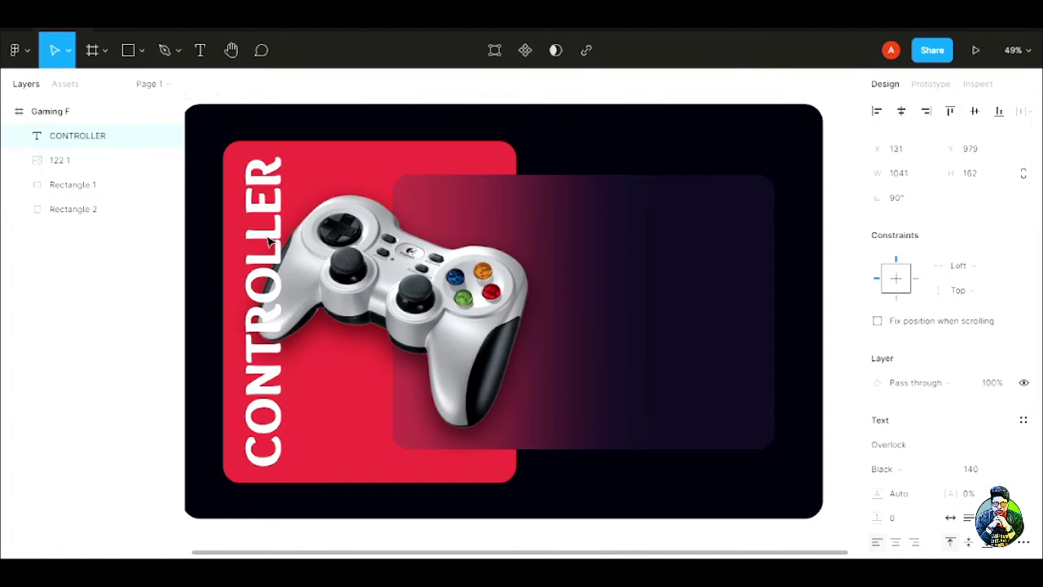
pyautogui.click(538, 127)
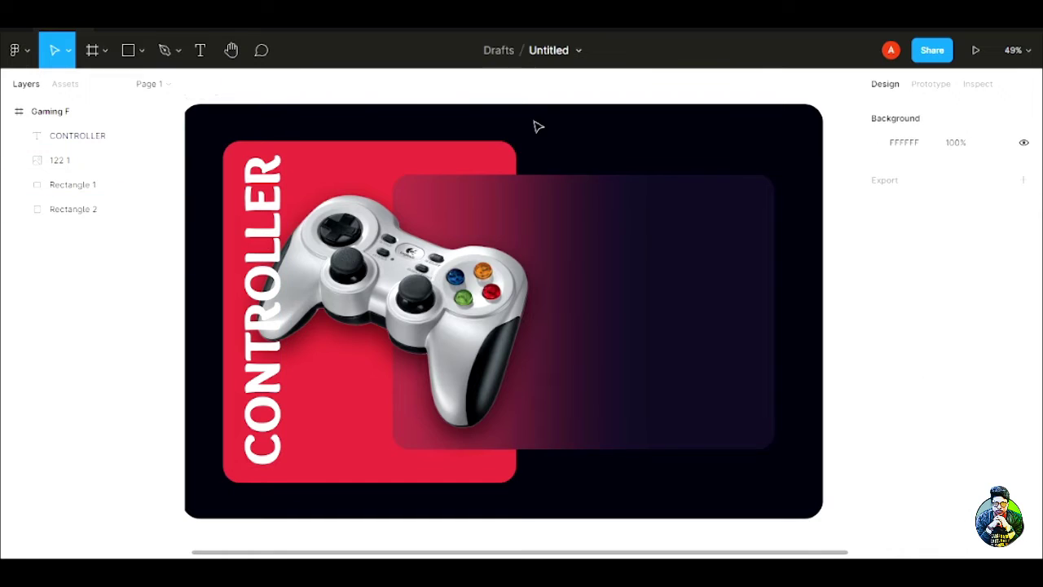
# - Raise the fill opacity of the glass-blur rectangle
pyautogui.click(524, 199)
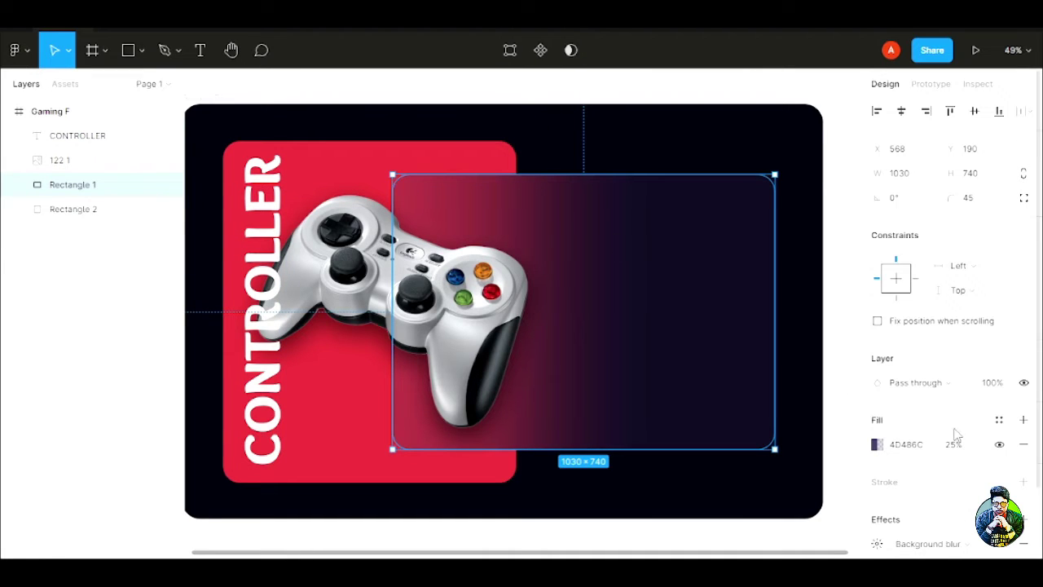
pyautogui.moveTo(953, 445); pyautogui.dragTo(960, 446)
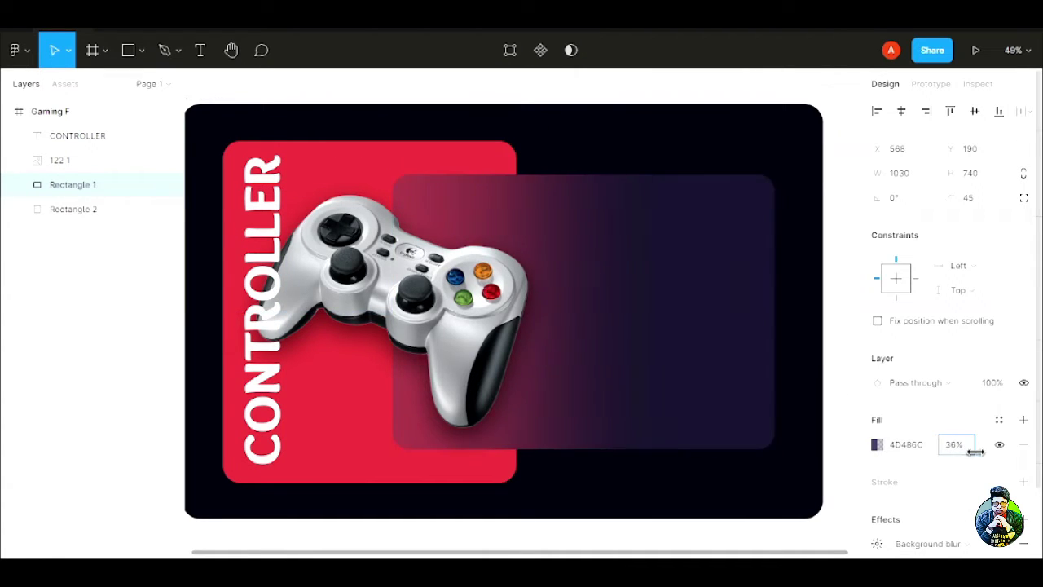
pyautogui.click(617, 137)
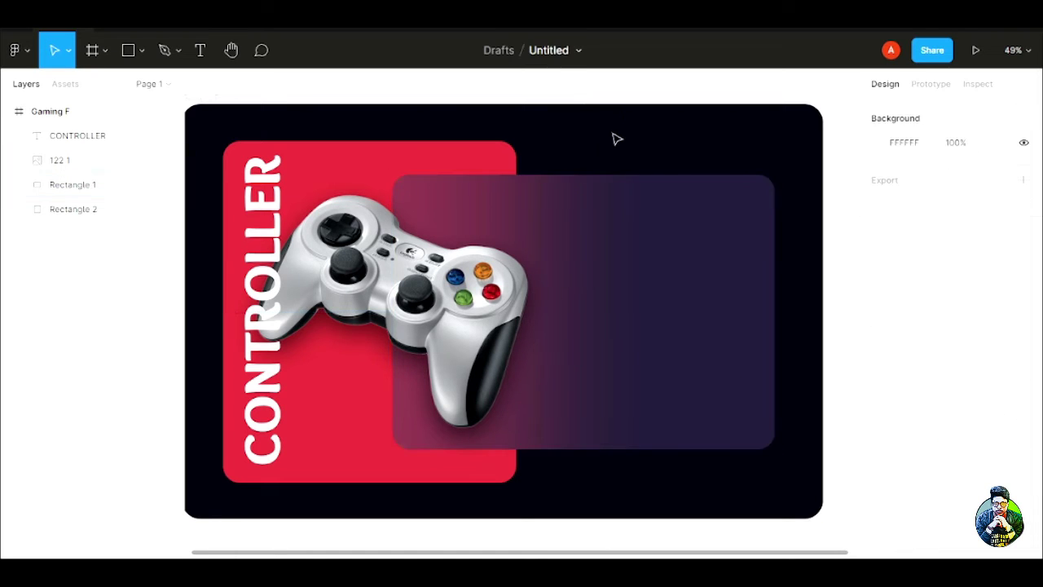
# - Duplicate the CONTROLLER text into five vertical columns across the red rectangle and space all five evenly
pyautogui.click(271, 259)
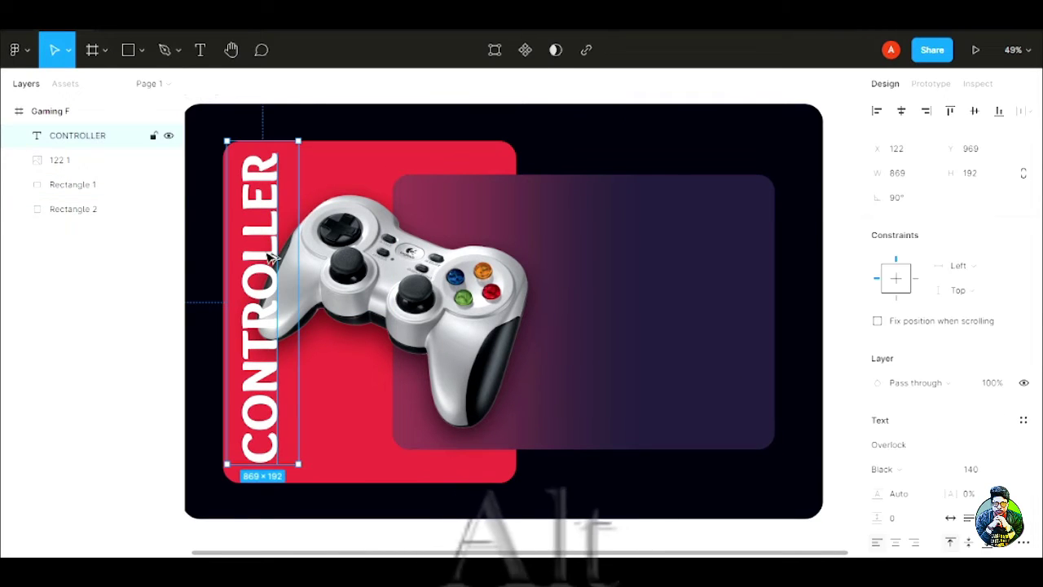
pyautogui.moveTo(275, 259); pyautogui.dragTo(495, 267)
pyautogui.press('shift')
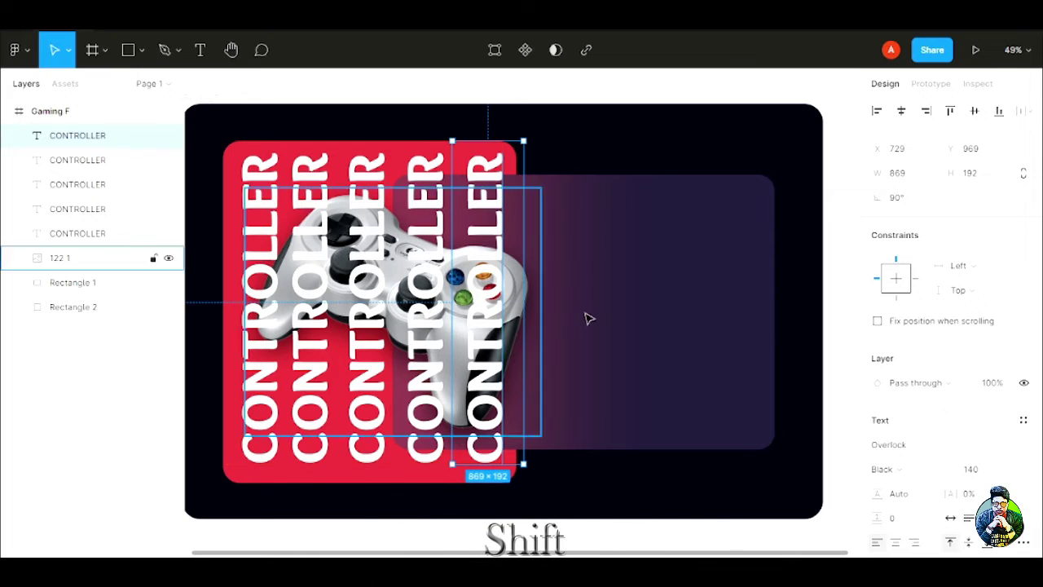
pyautogui.keyDown('shift'); pyautogui.click(98, 234); pyautogui.keyUp('shift')
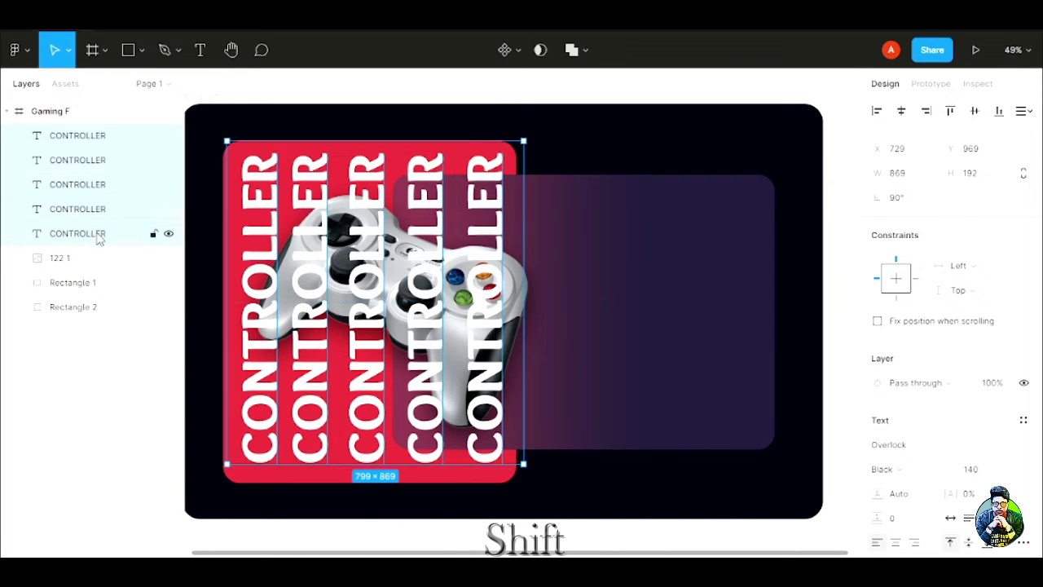
pyautogui.click(1023, 110)
pyautogui.click(880, 139)
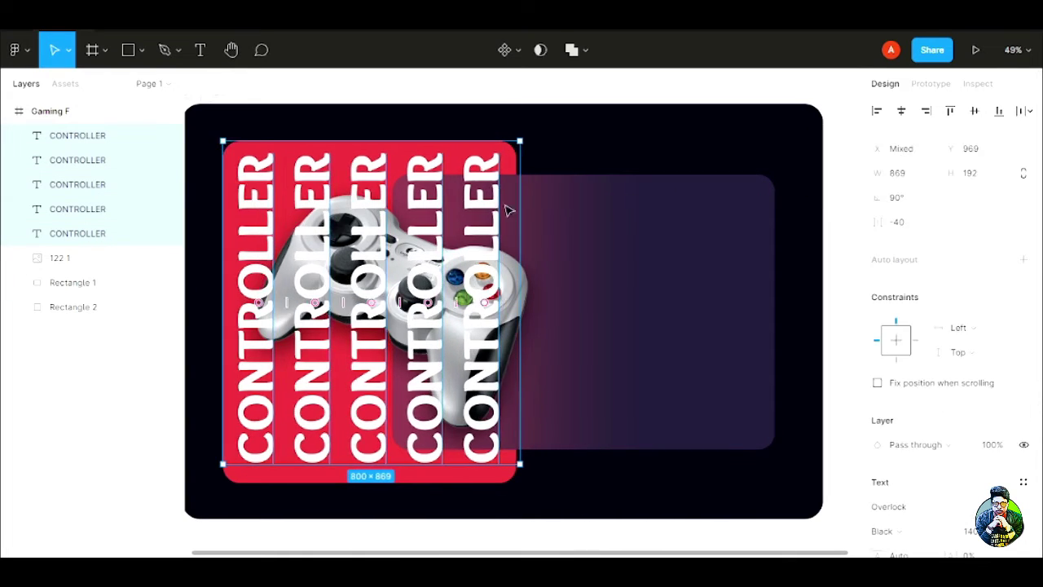
pyautogui.click(571, 138)
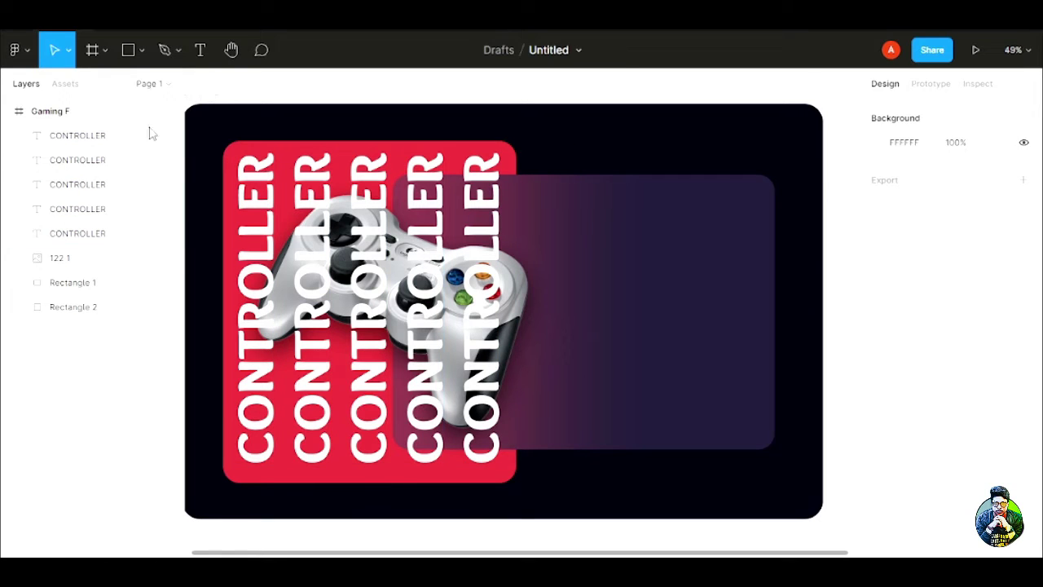
# - Move the five CONTROLLER layers below the controller image and glass-blur rectangle, just above the red rectangle
pyautogui.click(151, 135)
pyautogui.keyDown('shift'); pyautogui.click(88, 234); pyautogui.keyUp('shift')
pyautogui.moveTo(94, 141); pyautogui.dragTo(75, 316)
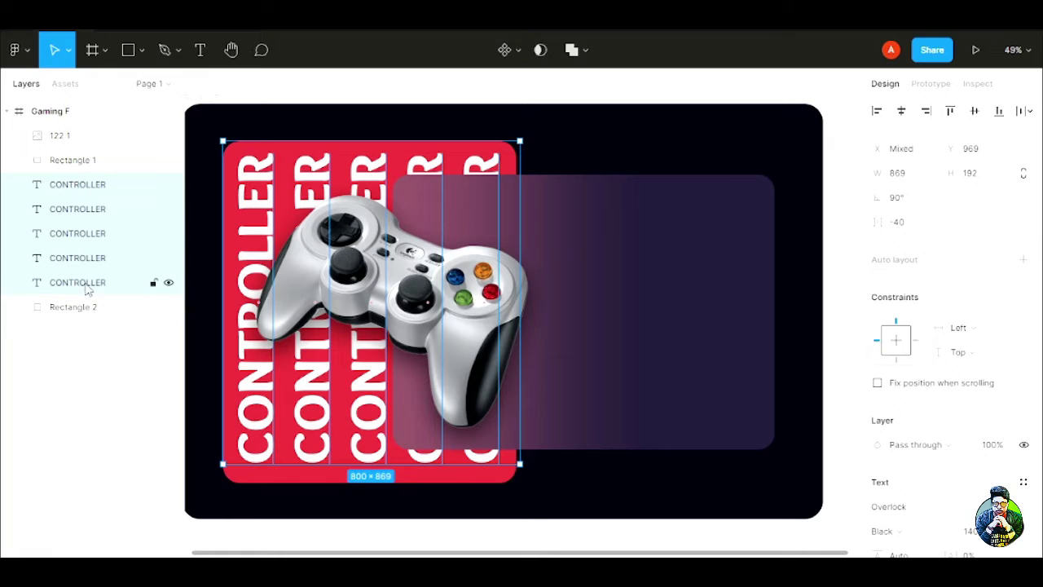
# - Set the layer opacity of the leftmost CONTROLLER column to 10% and the second column to 25%
pyautogui.click(86, 290)
pyautogui.click(992, 383)
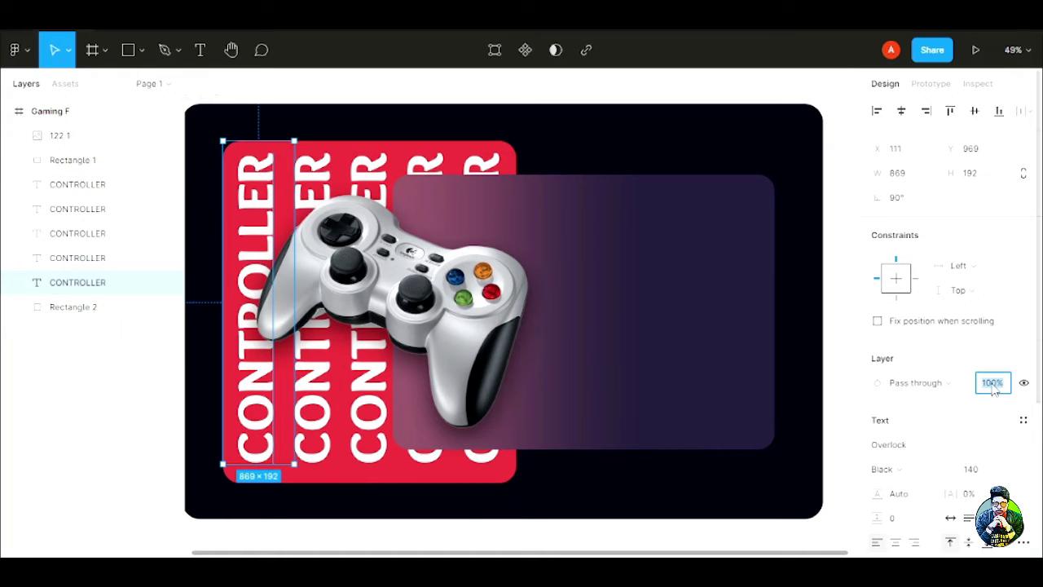
pyautogui.press('Return')
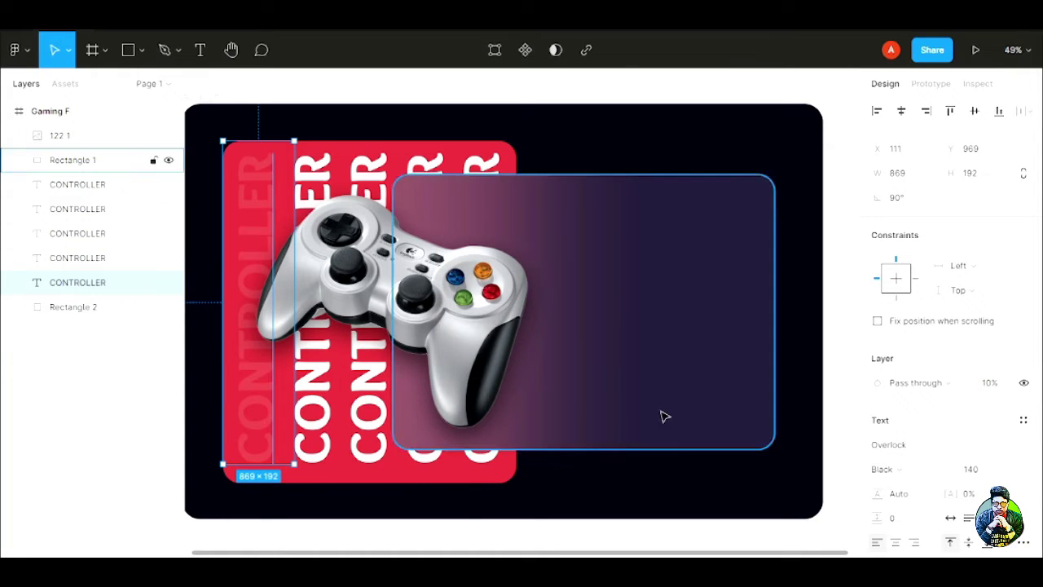
pyautogui.click(81, 258)
pyautogui.click(992, 383)
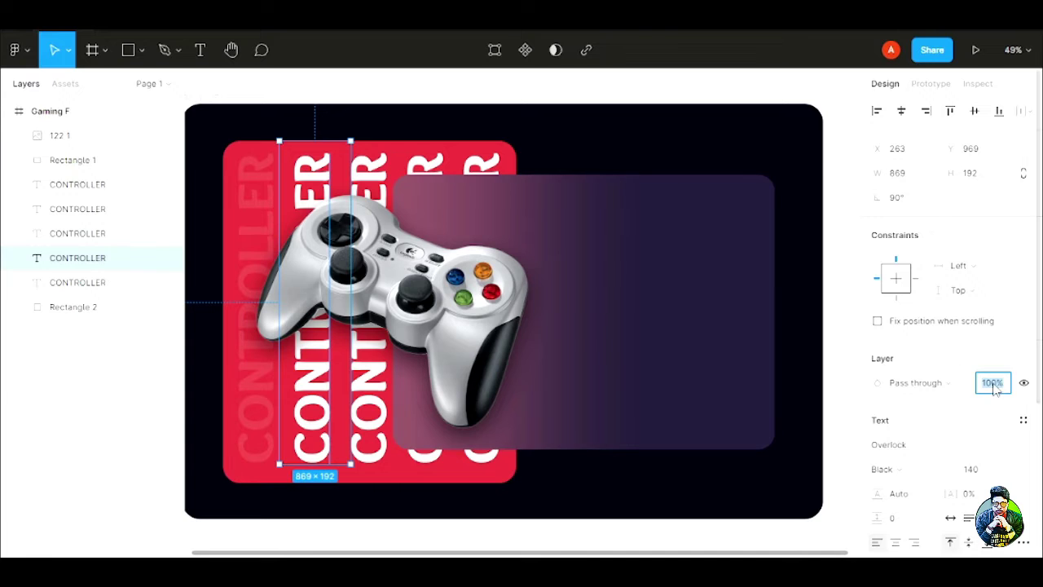
pyautogui.press('Return')
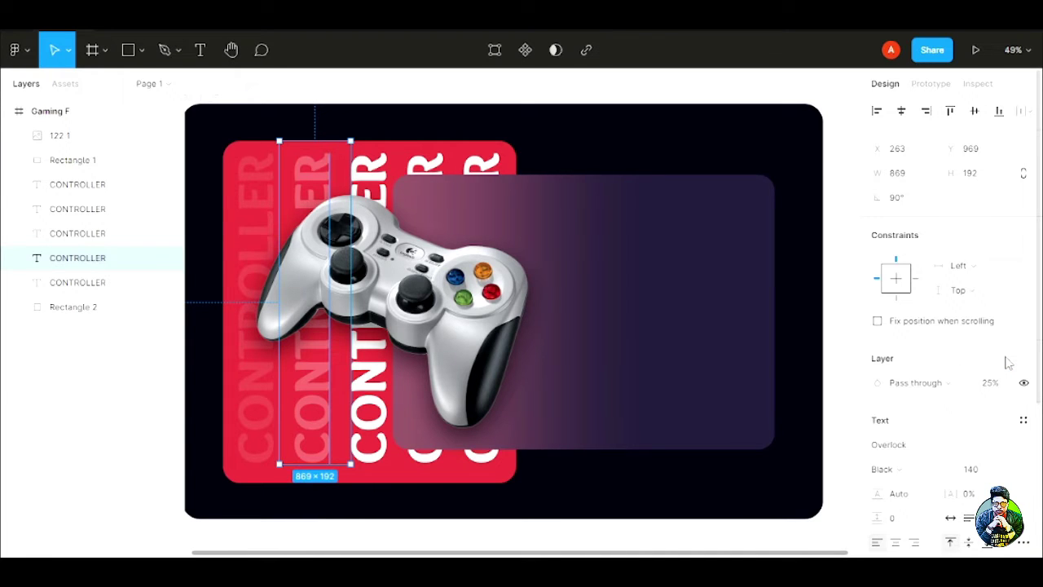
# - Set the third CONTROLLER column's layer opacity to 45% and lower the fourth column's opacity as well
pyautogui.click(77, 233)
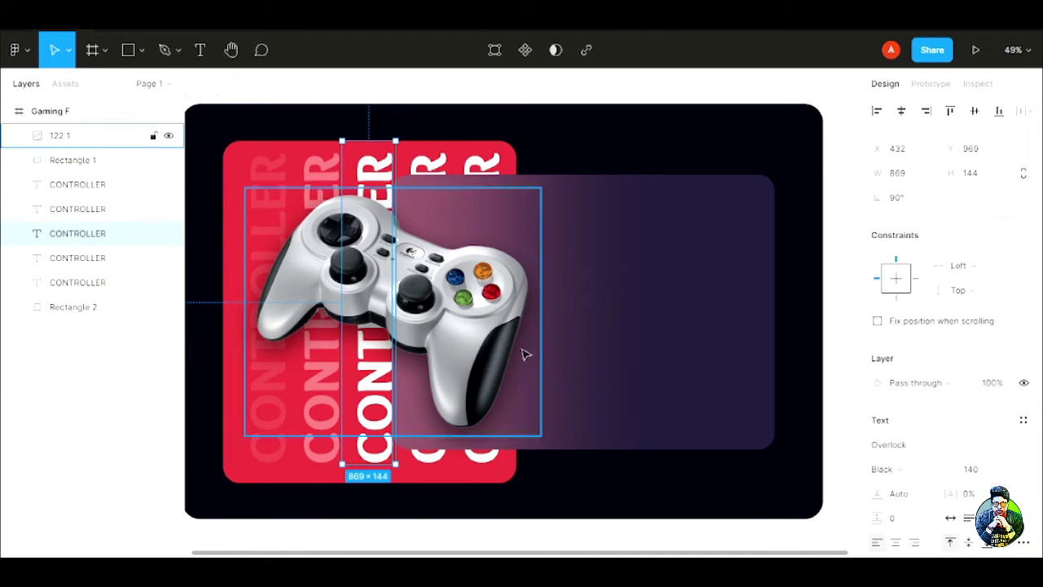
pyautogui.click(992, 383)
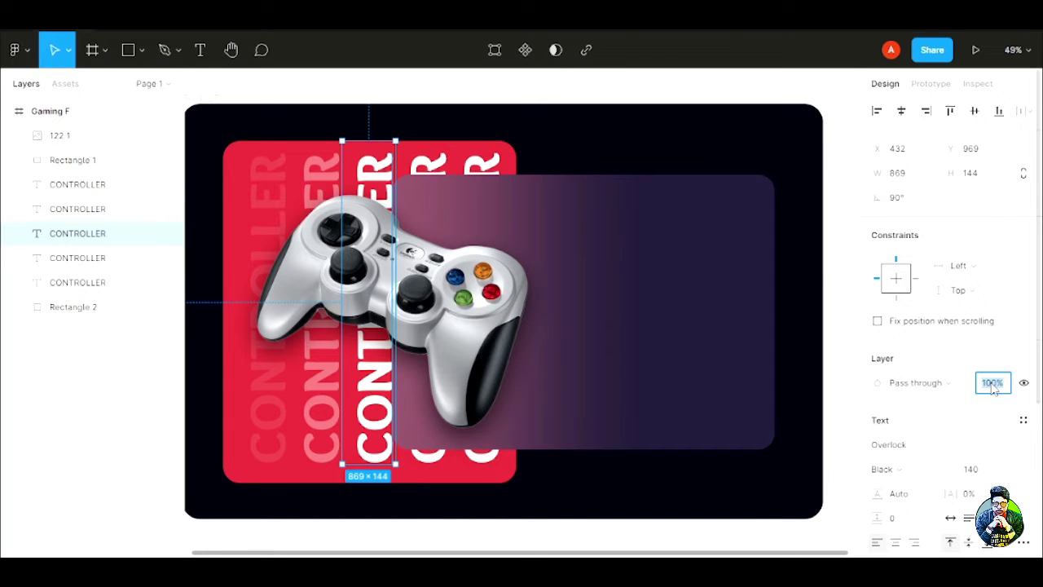
pyautogui.press('Return')
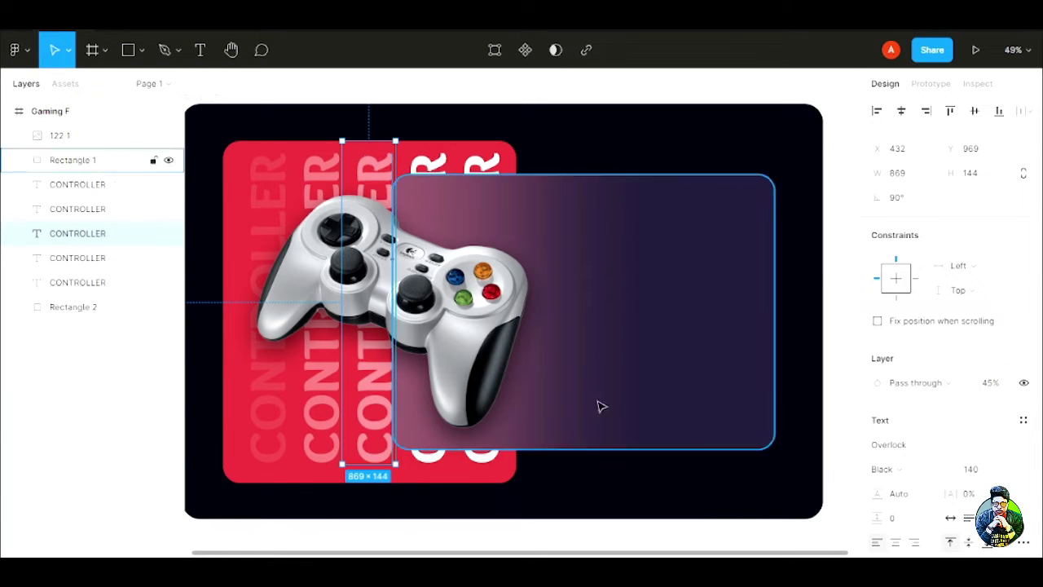
pyautogui.click(98, 211)
pyautogui.click(994, 384)
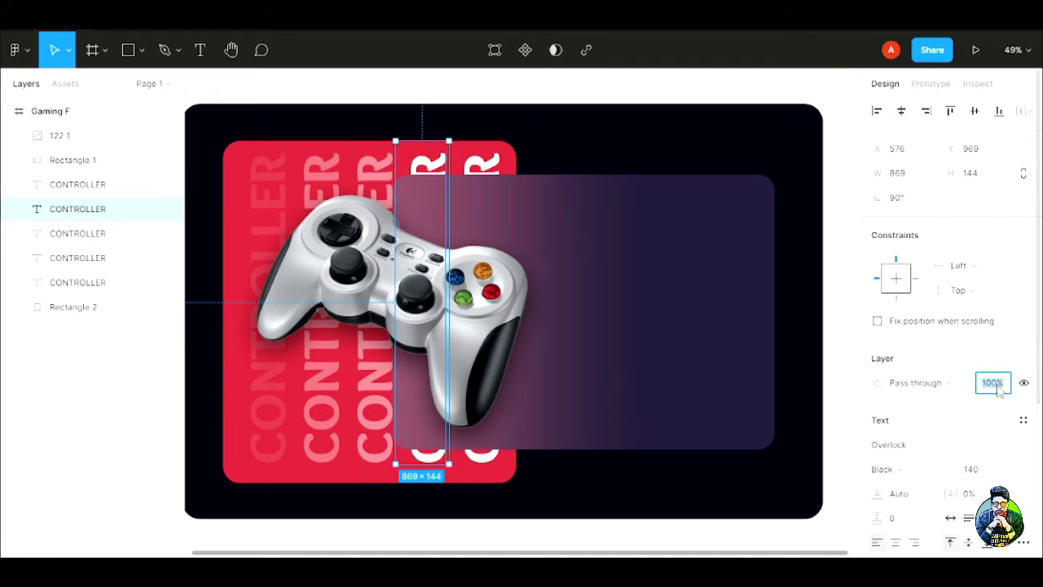
pyautogui.press('Return')
# - Set the layer opacity of the fifth, rightmost CONTROLLER column to 80%
pyautogui.click(78, 185)
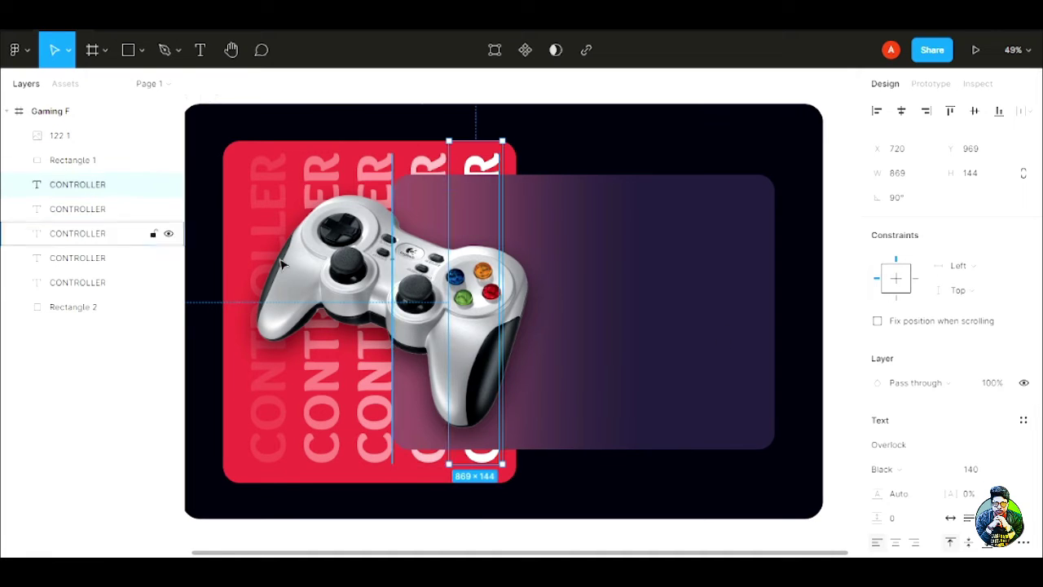
pyautogui.click(990, 386)
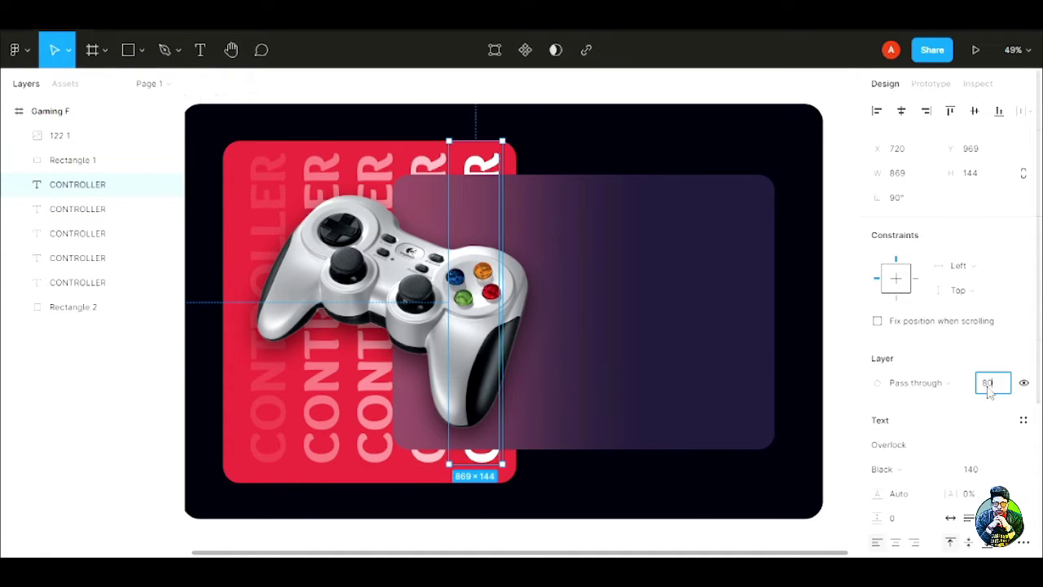
pyautogui.write('80')
pyautogui.press('Return')
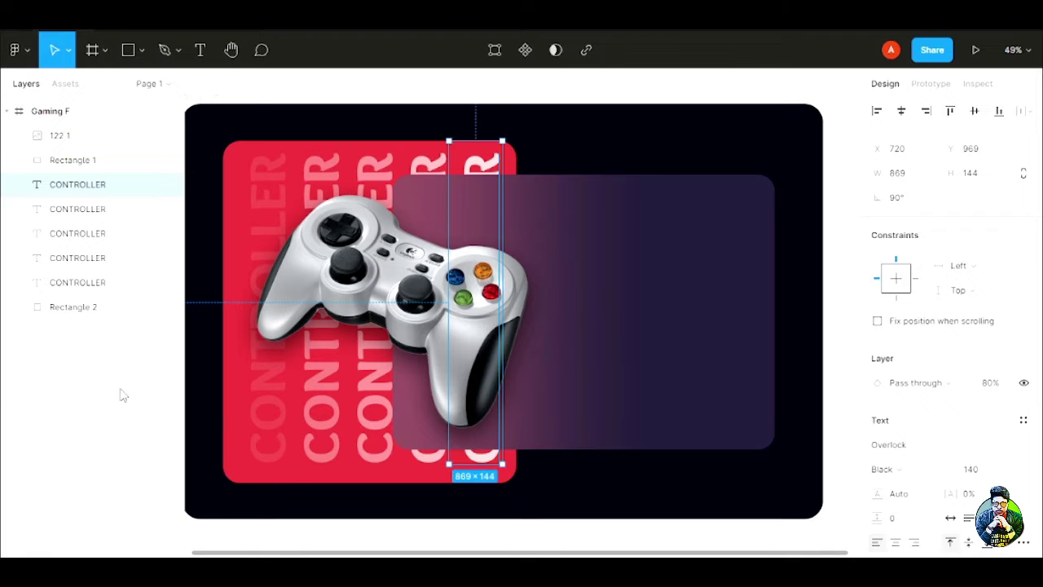
pyautogui.click(640, 148)
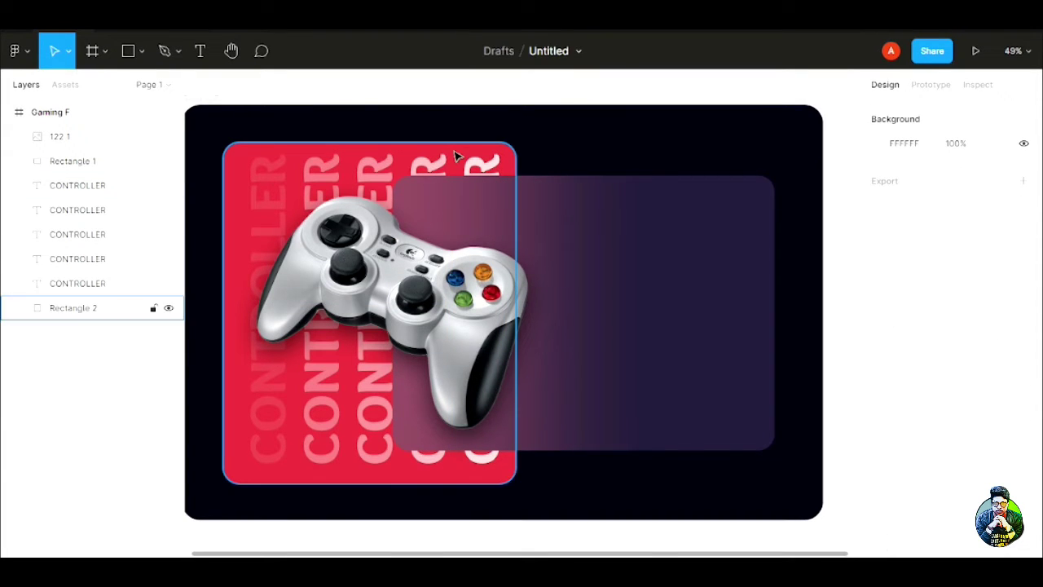
# - Change the red rectangle's fill color to hex D83A3A
pyautogui.click(72, 307)
pyautogui.click(878, 447)
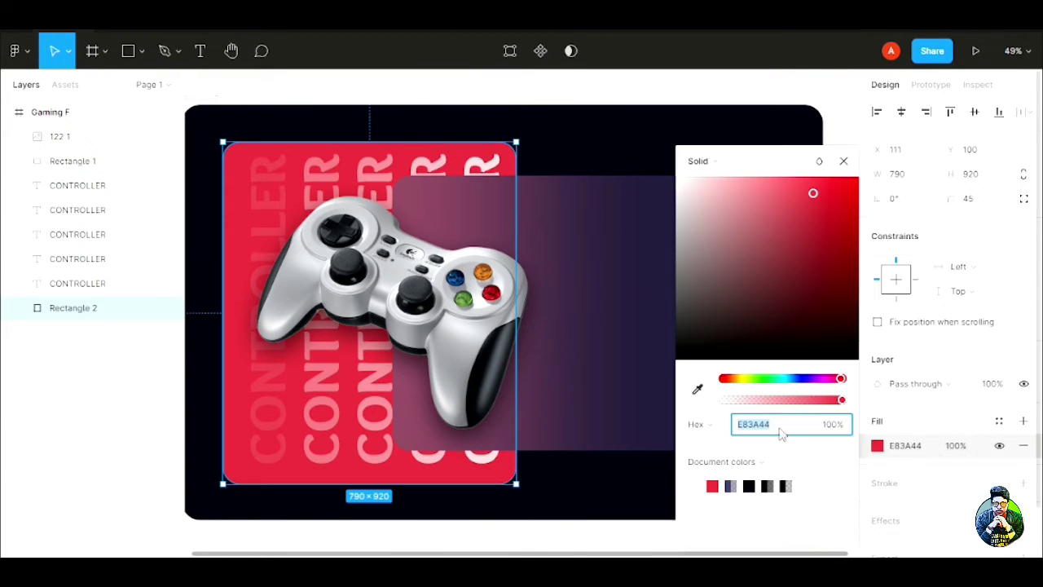
pyautogui.press('Escape')
pyautogui.click(839, 185)
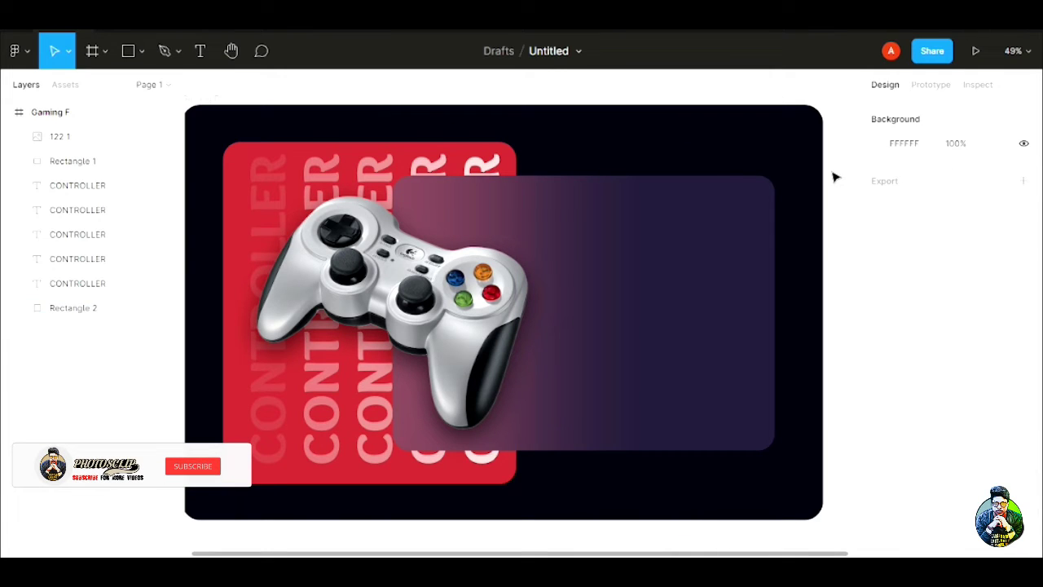
# - Draw an ellipse about 633 × 661 in the frame's lower-right corner, overlapping the glass-blur rectangle
pyautogui.click(142, 51)
pyautogui.click(116, 142)
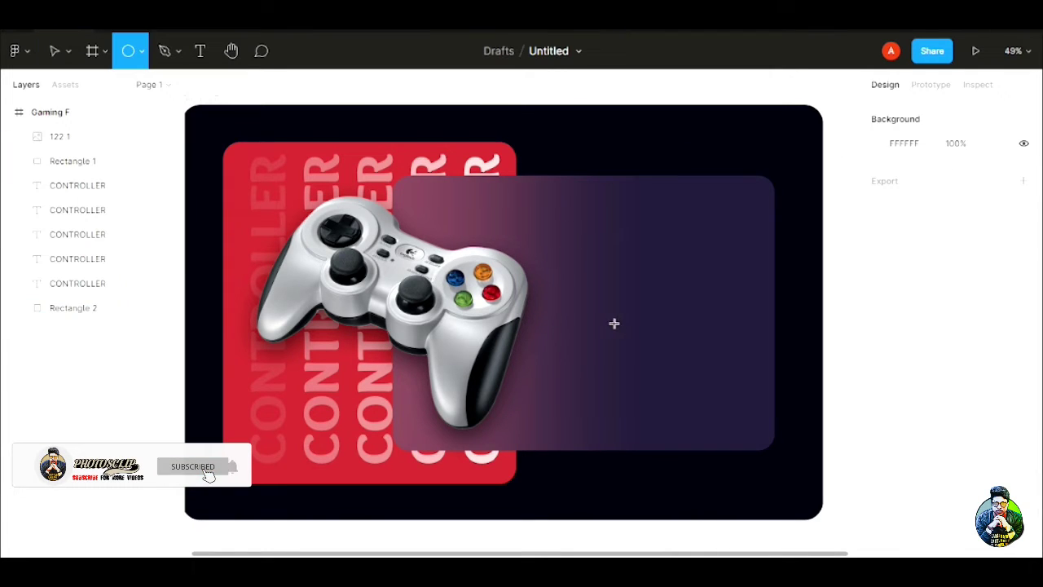
pyautogui.moveTo(588, 275); pyautogui.dragTo(825, 523)
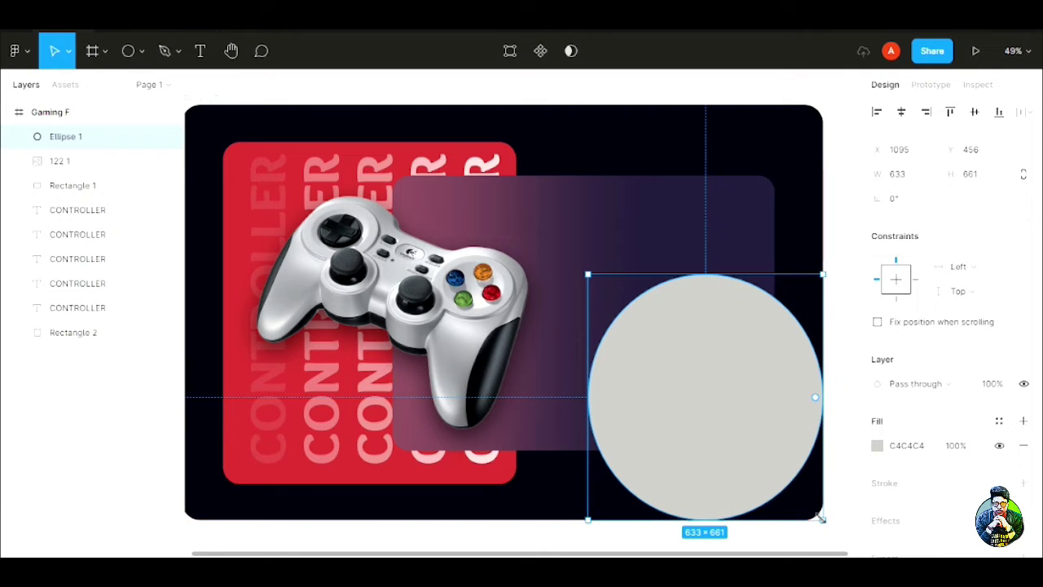
# - Fill the ellipse with the red rectangle's color, D83A3A, by sampling it with the eyedropper
pyautogui.click(877, 445)
pyautogui.click(697, 393)
pyautogui.click(785, 112)
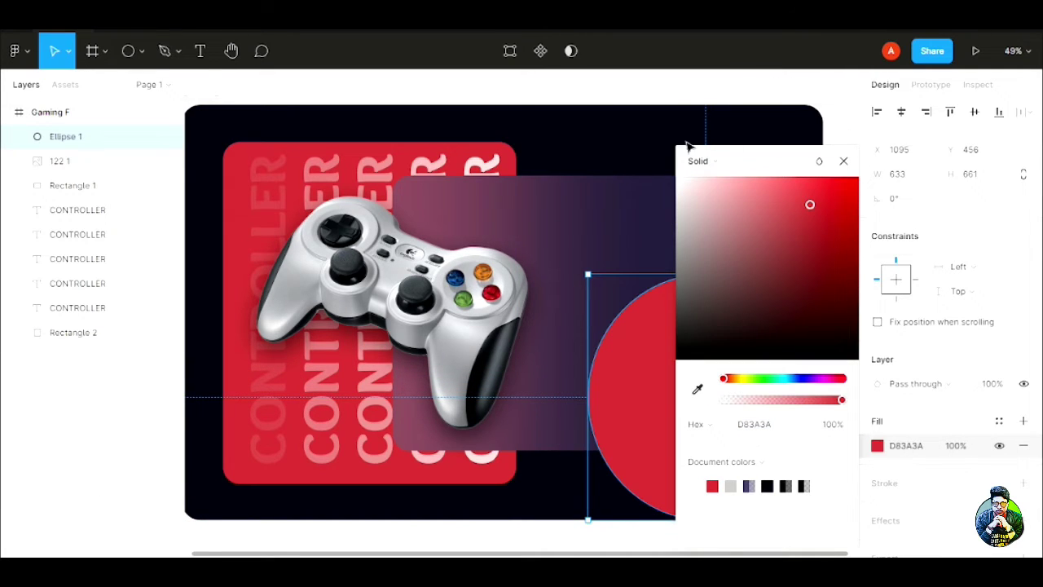
pyautogui.click(843, 129)
pyautogui.click(750, 376)
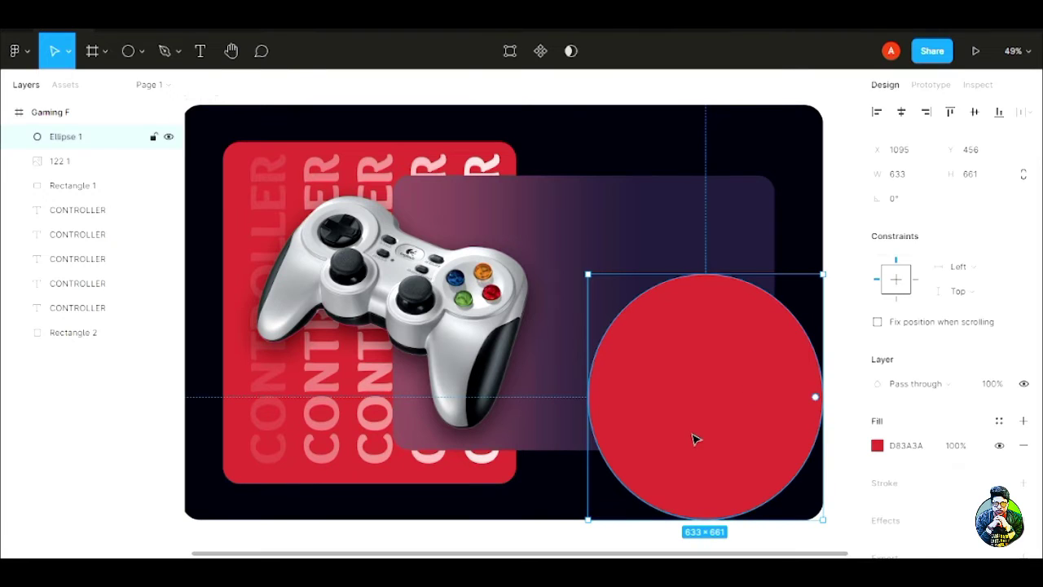
# - Set the red ellipse's position to X 1294, Y 669
pyautogui.click(900, 150)
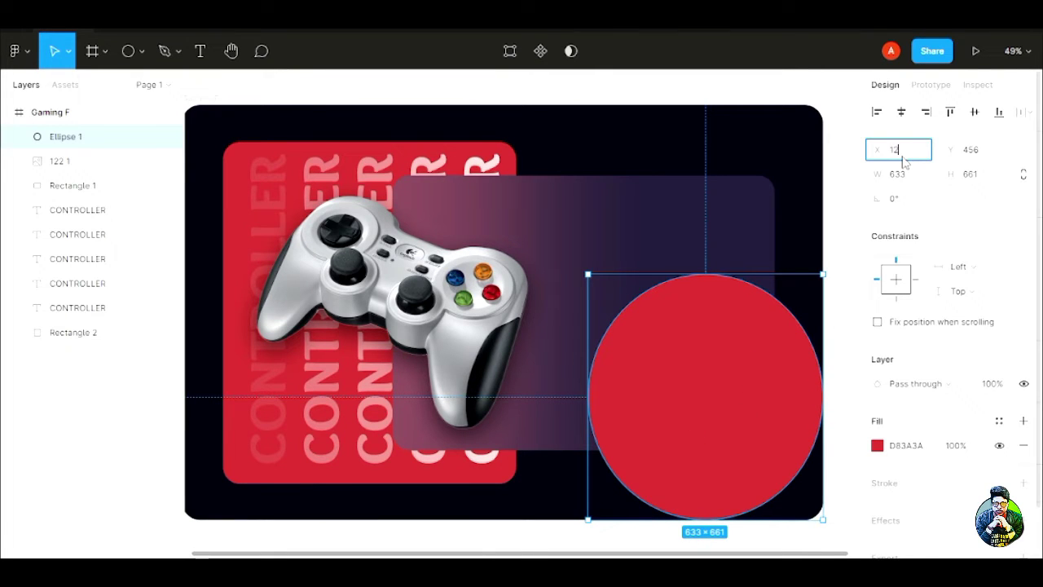
pyautogui.write('1294')
pyautogui.click(983, 153)
pyautogui.write('669')
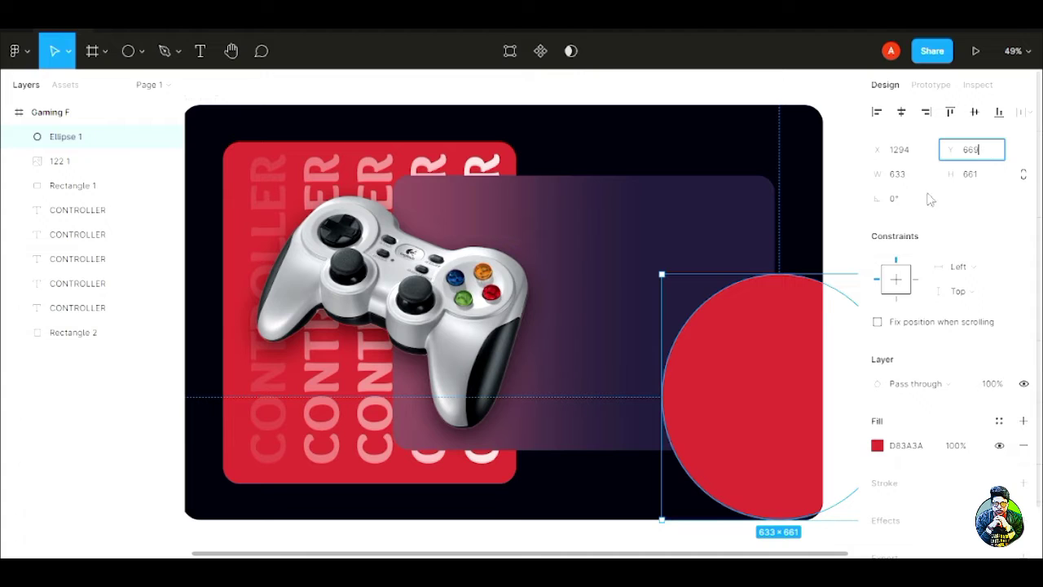
# - Set the red ellipse's size to 723 × 723
pyautogui.click(901, 176)
pyautogui.write('7')
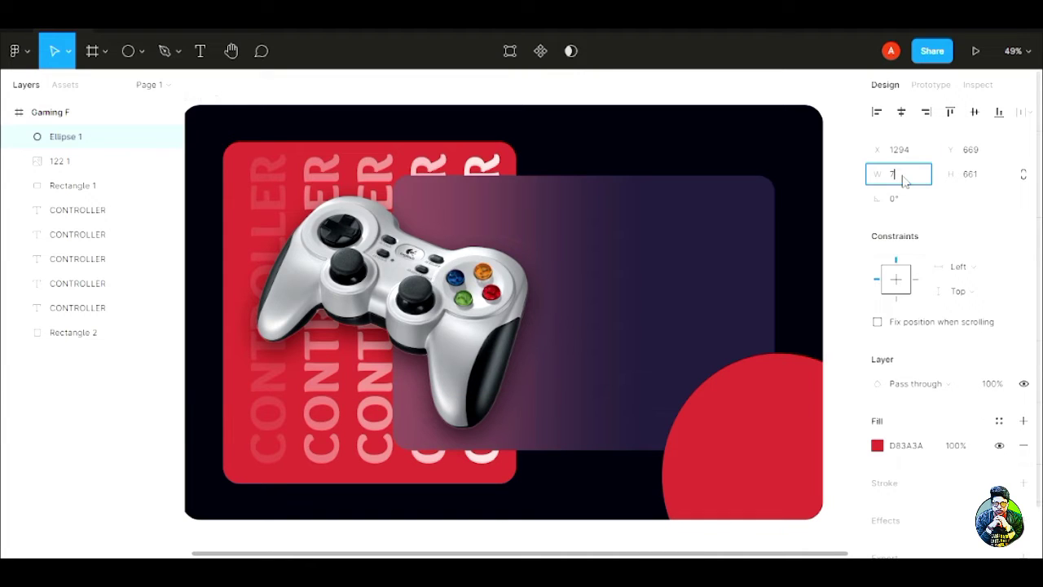
pyautogui.write('23')
pyautogui.click(980, 176)
pyautogui.write('7')
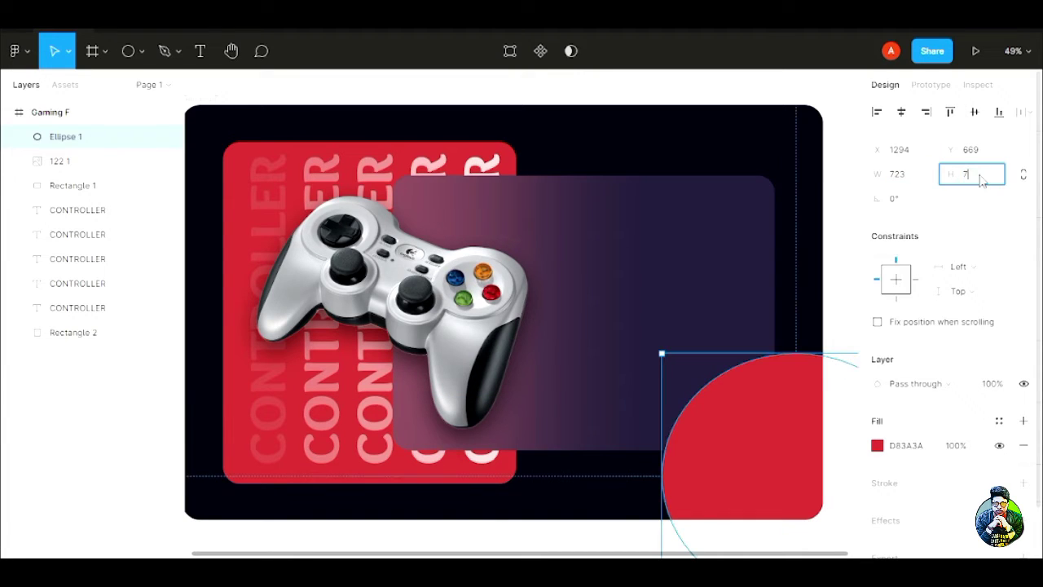
pyautogui.press('Return')
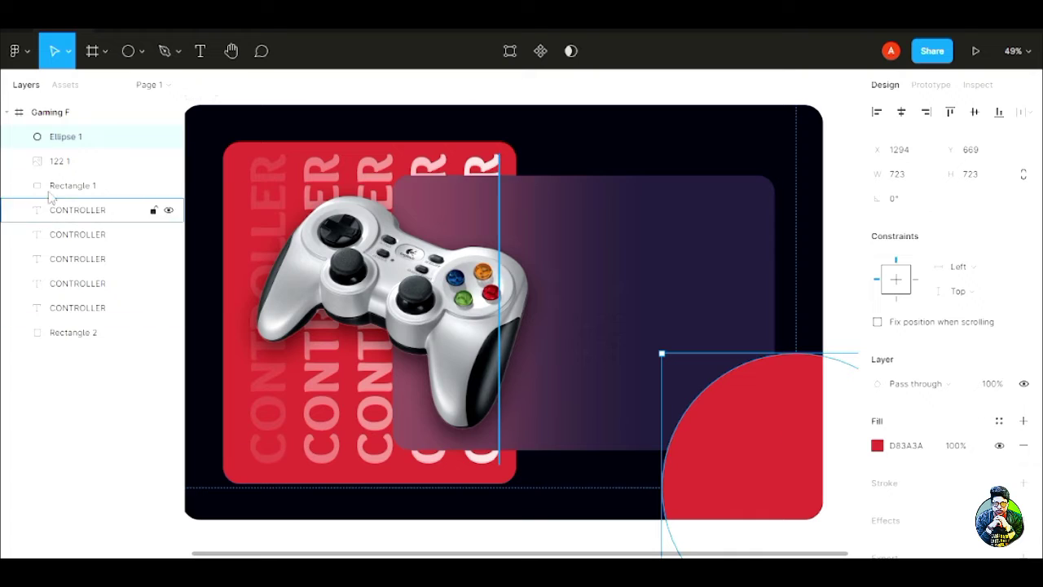
# - Reorder the red ellipse in the layer stack to sit below the CONTROLLER texts and directly above Rectangle 2
pyautogui.moveTo(112, 141); pyautogui.dragTo(109, 323)
pyautogui.click(598, 146)
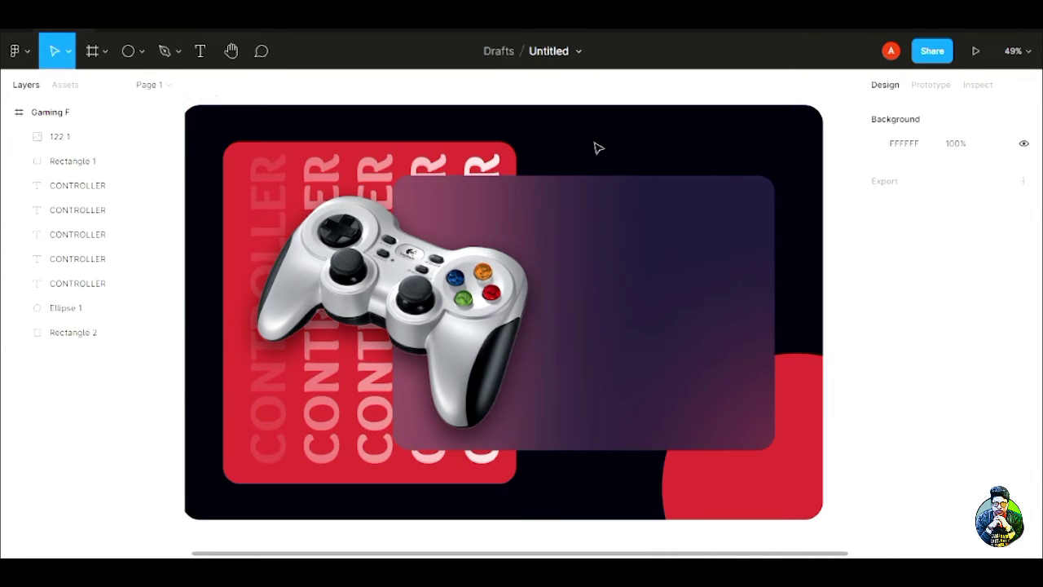
# - Draw a rectangle over the whole Gaming F frame and extend it past the edges to about 1821 × 1175
pyautogui.click(142, 51)
pyautogui.click(138, 87)
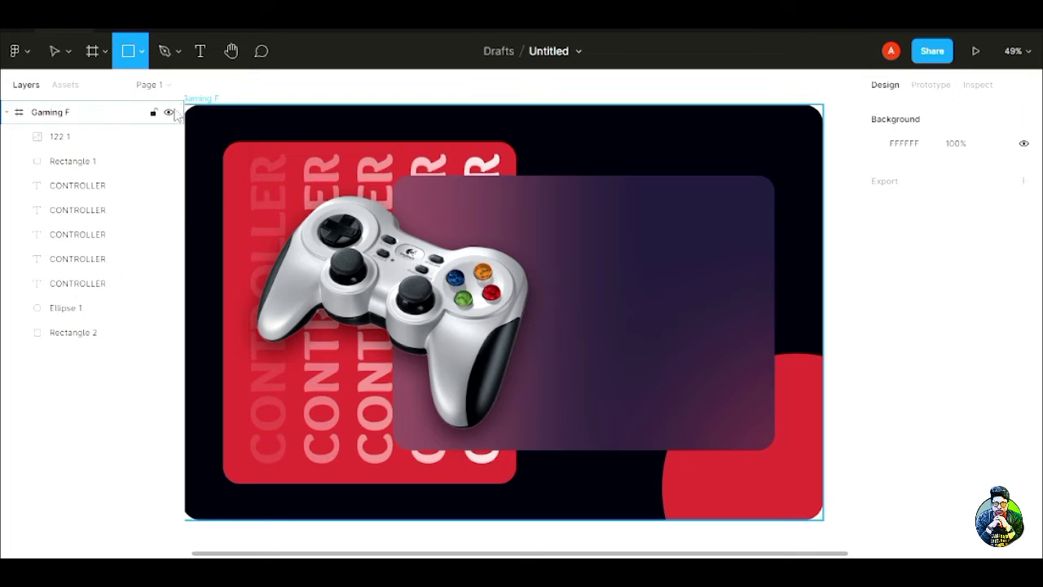
pyautogui.moveTo(223, 138)
pyautogui.mouseDown()
pyautogui.moveTo(757, 517)
pyautogui.moveTo(598, 505)
pyautogui.mouseUp()
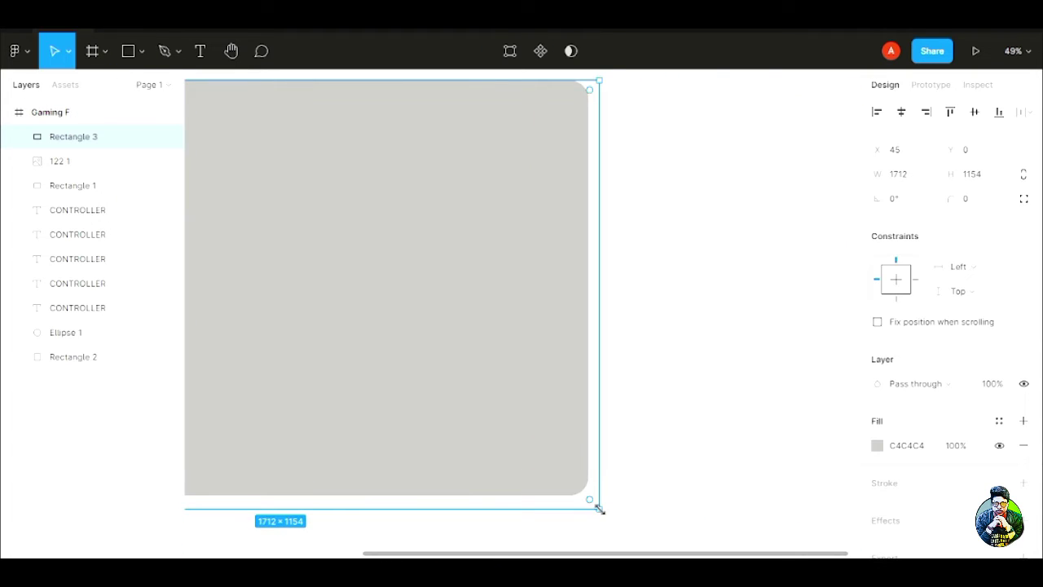
pyautogui.moveTo(569, 406); pyautogui.dragTo(792, 406)
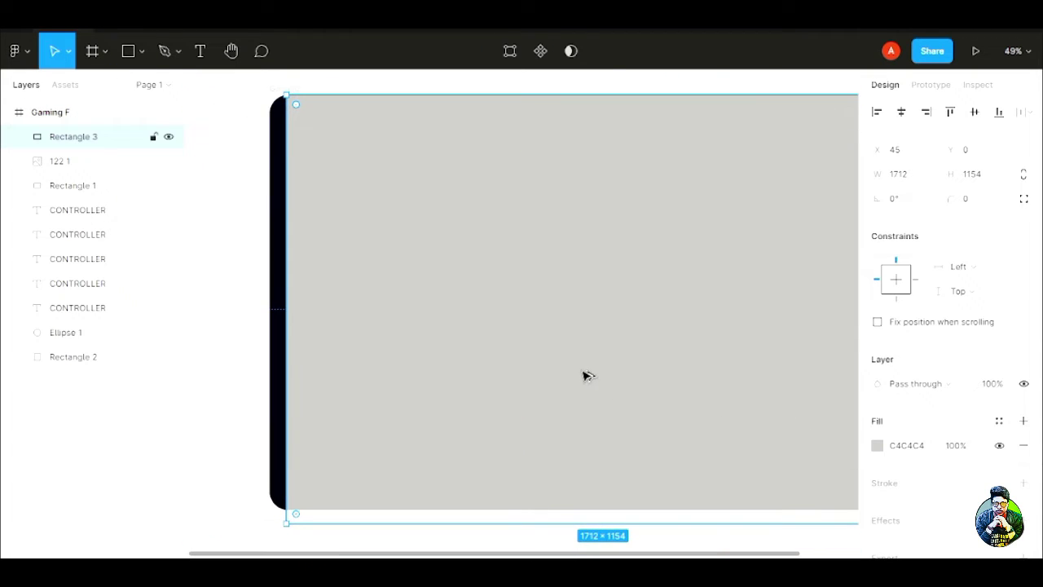
pyautogui.scroll(-2, 589, 375)
pyautogui.moveTo(303, 98); pyautogui.dragTo(270, 90)
pyautogui.scroll(-4, 810, 270)
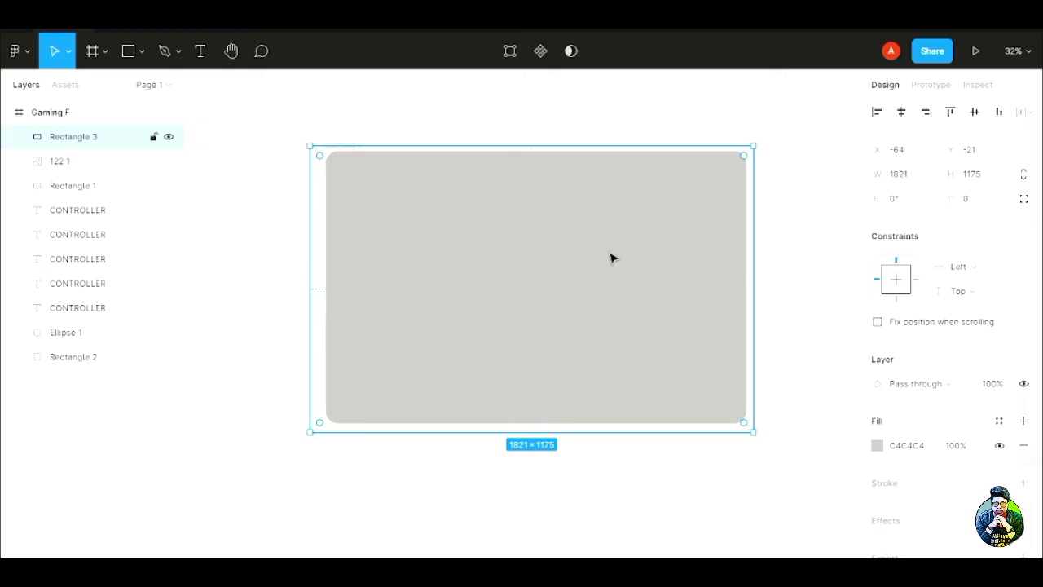
pyautogui.click(774, 237)
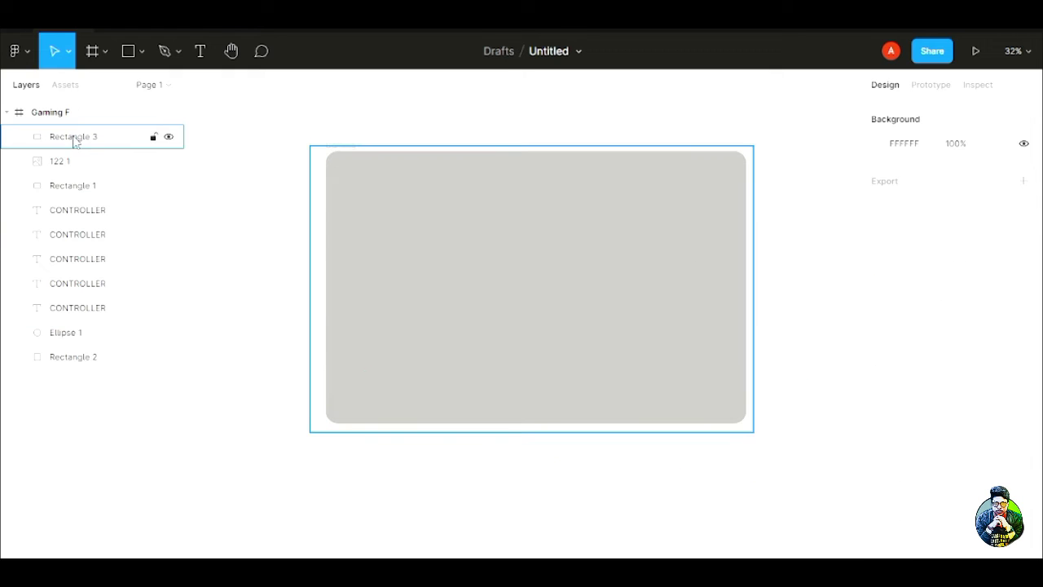
# - Hide the new covering rectangle and send it to the bottom of the frame's layer stack, beneath Rectangle 2
pyautogui.moveTo(73, 138); pyautogui.dragTo(88, 342)
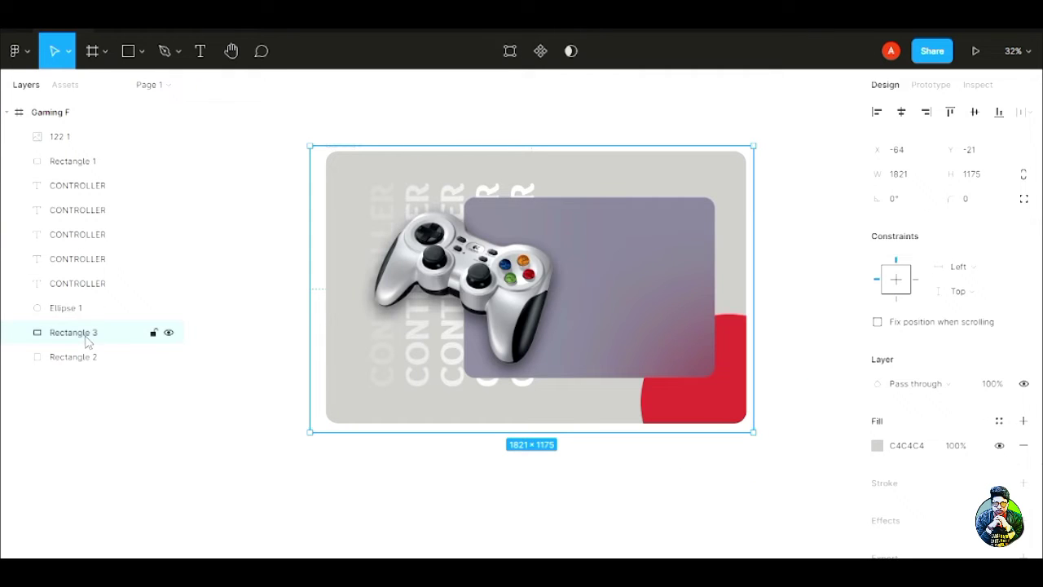
pyautogui.click(168, 332)
pyautogui.scroll(1, 721, 265)
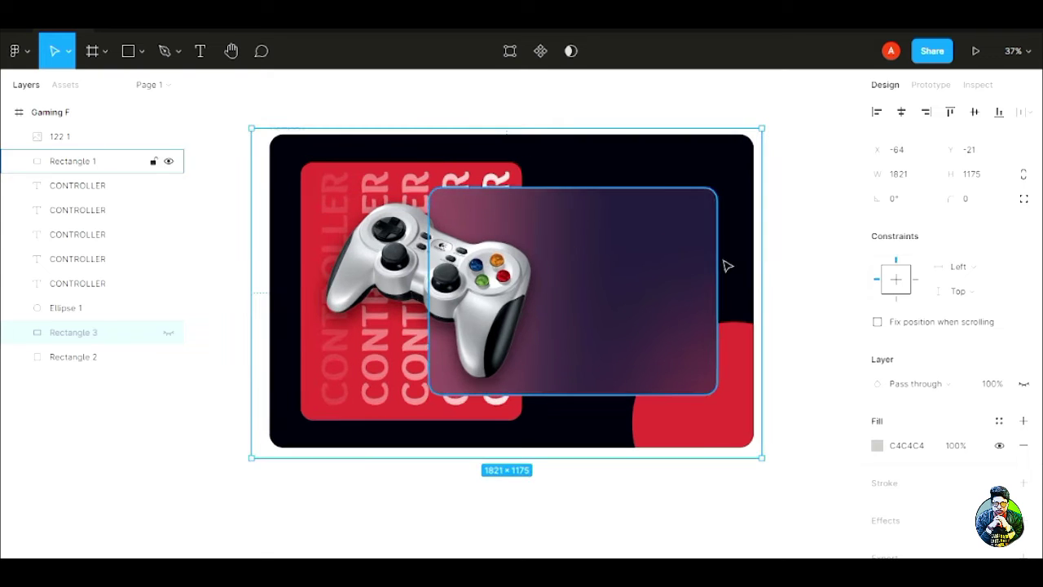
pyautogui.scroll(1, 757, 249)
pyautogui.click(792, 221)
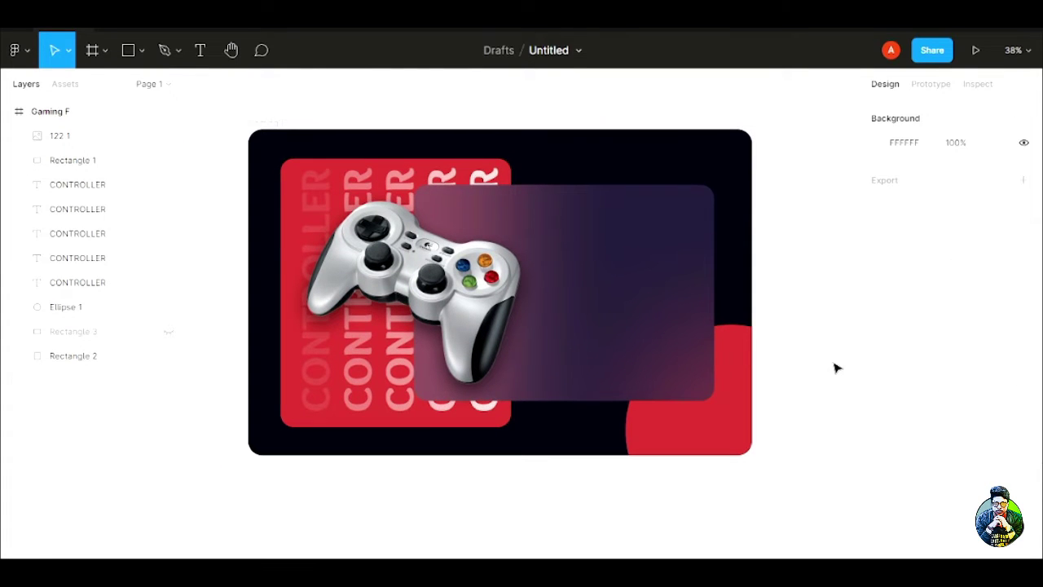
pyautogui.click(96, 332)
pyautogui.moveTo(92, 338); pyautogui.dragTo(93, 363)
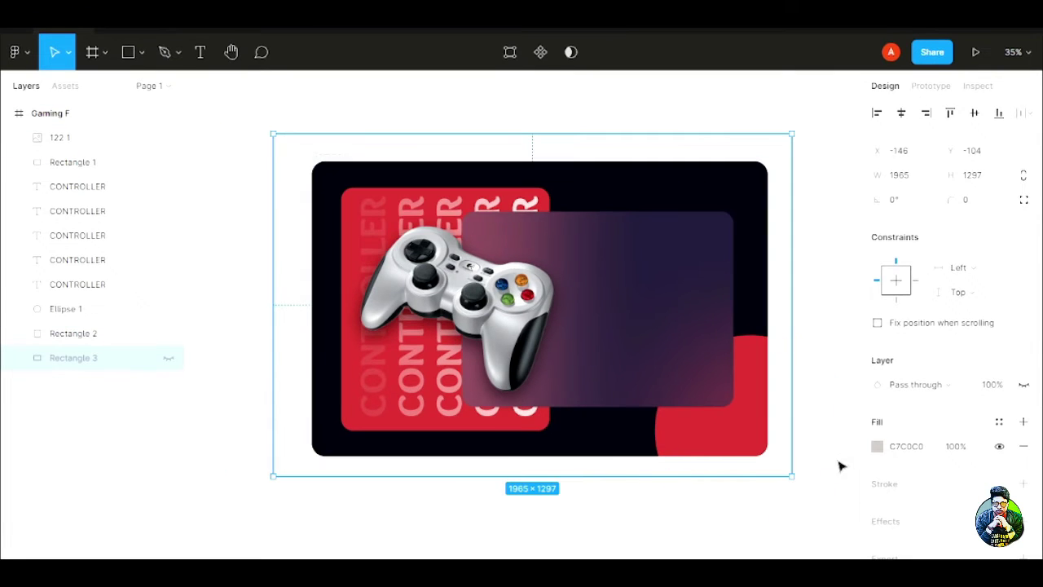
# - Fill the covering rectangle with the dark color 0E0A1F by sampling the frame background with the eyedropper
pyautogui.click(876, 445)
pyautogui.click(695, 388)
pyautogui.click(634, 188)
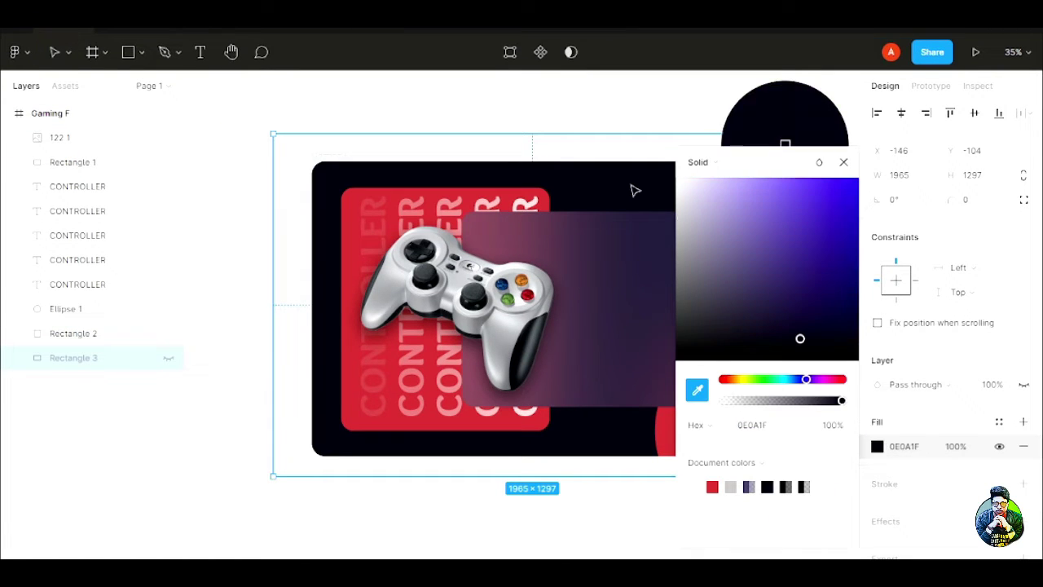
pyautogui.click(209, 282)
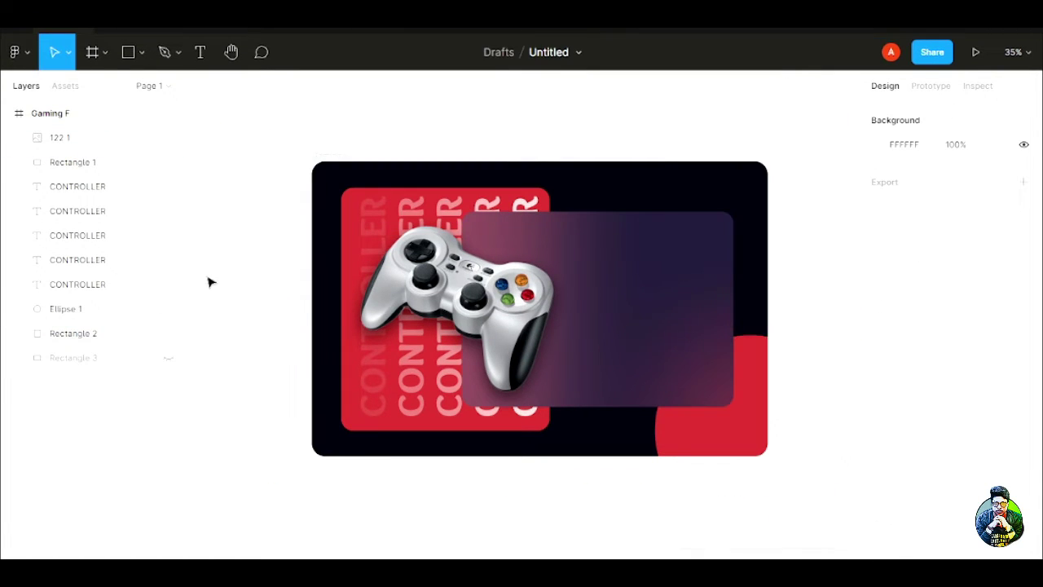
# - Make the covering rectangle visible again and set its fill opacity to 30%
pyautogui.click(84, 366)
pyautogui.click(956, 449)
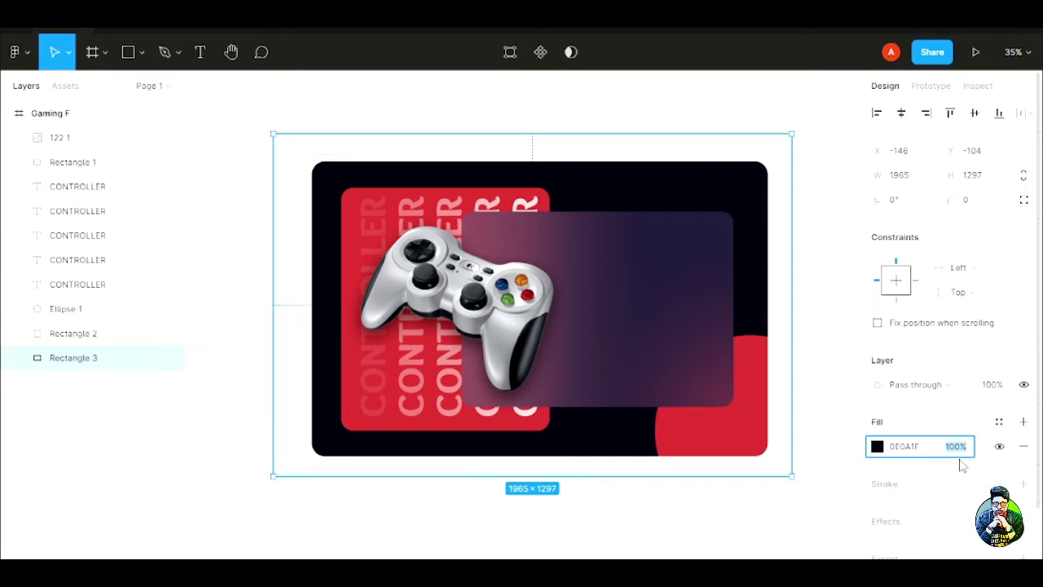
pyautogui.press('Return')
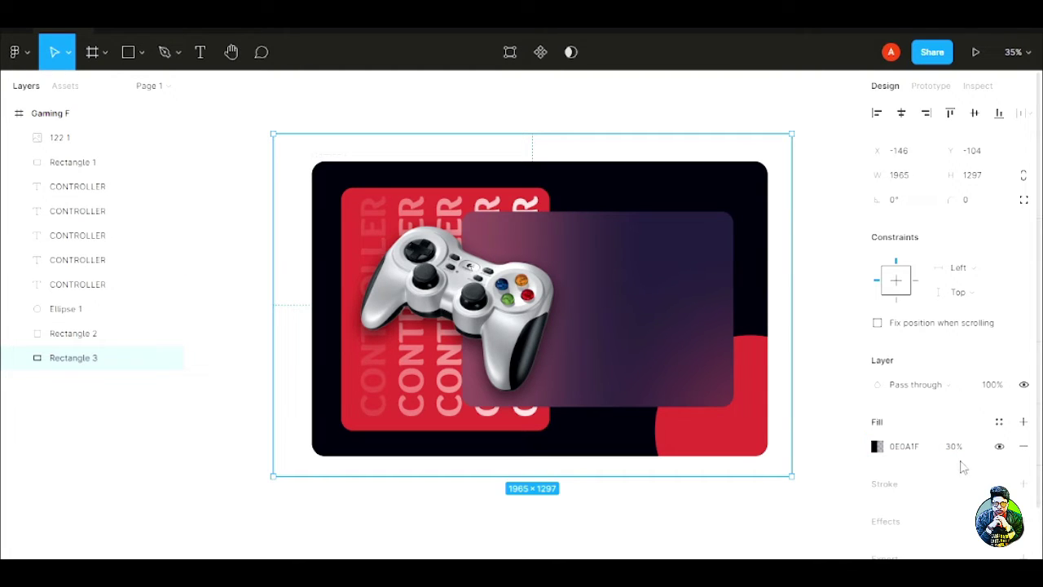
# - Add a background blur effect of 600 to the covering rectangle
pyautogui.scroll(-2, 953, 471)
pyautogui.click(1024, 465)
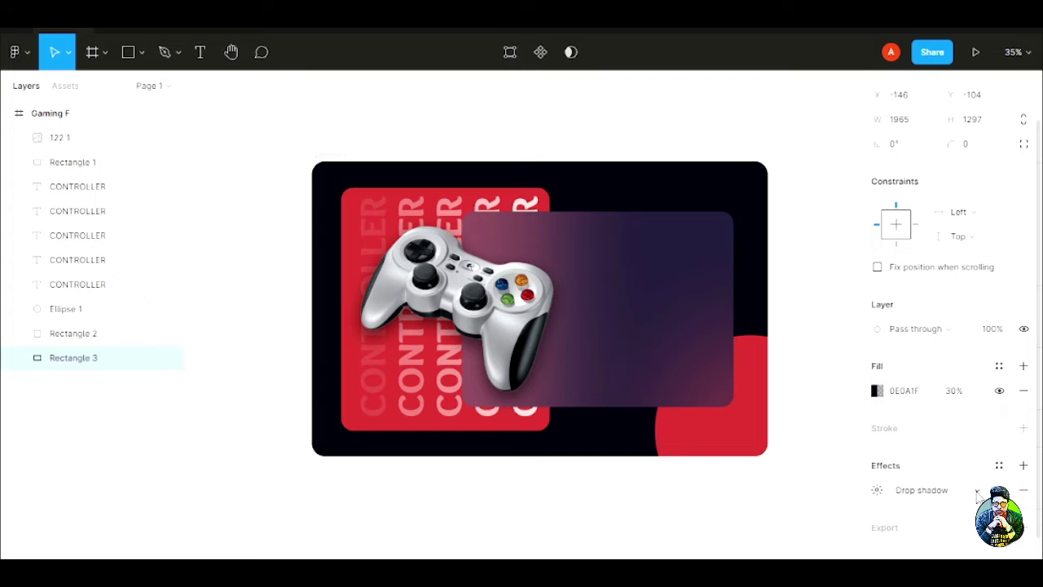
pyautogui.click(977, 491)
pyautogui.click(937, 526)
pyautogui.click(877, 490)
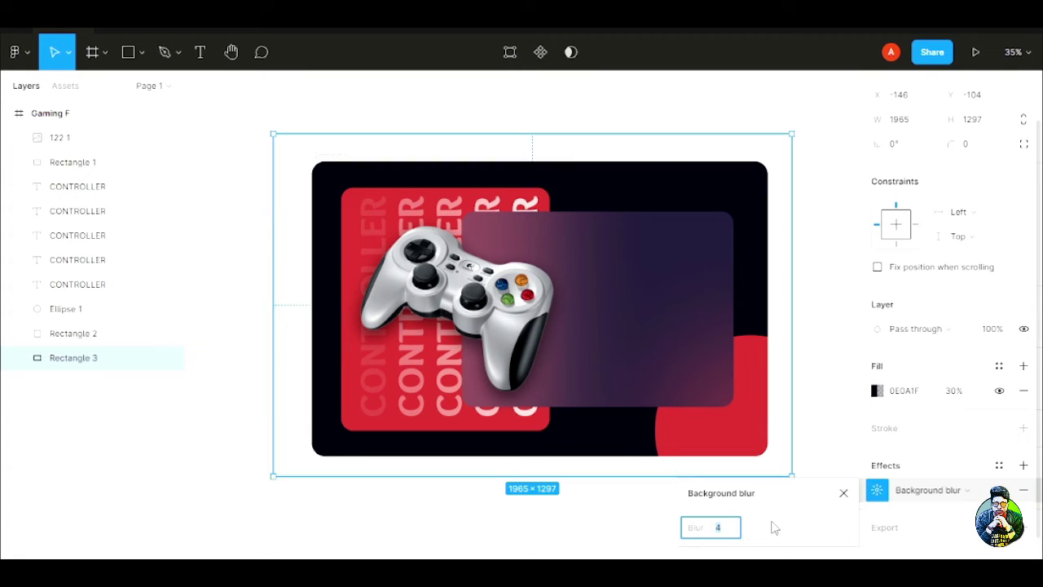
pyautogui.write('600')
pyautogui.press('Return')
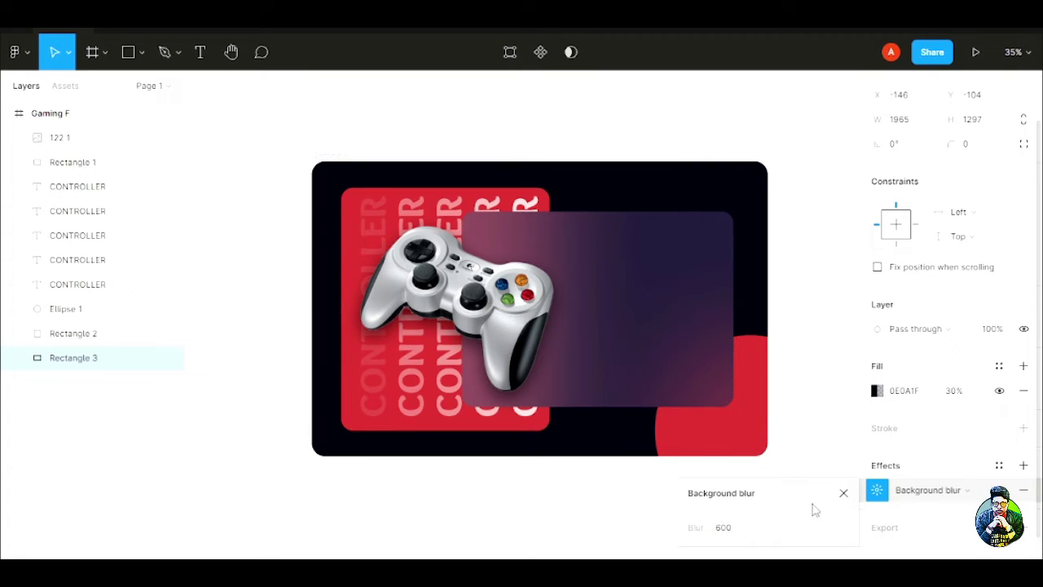
# - Move the red ellipse to the bottom of the layer stack beneath the blurred rectangle, and rename that rectangle BG
pyautogui.click(70, 309)
pyautogui.moveTo(70, 316); pyautogui.dragTo(70, 368)
pyautogui.click(82, 334)
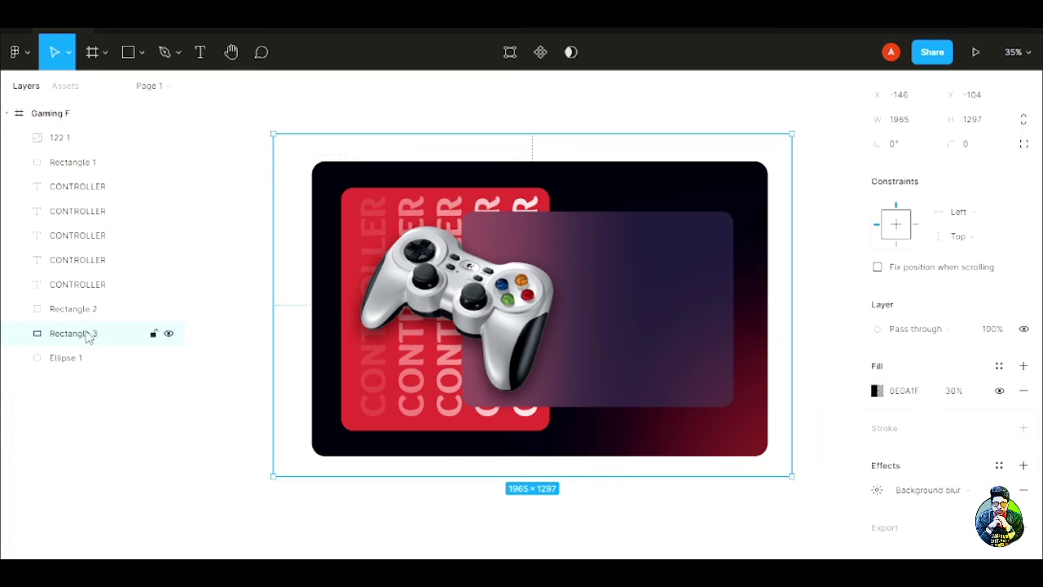
pyautogui.doubleClick(88, 336)
pyautogui.write('BG')
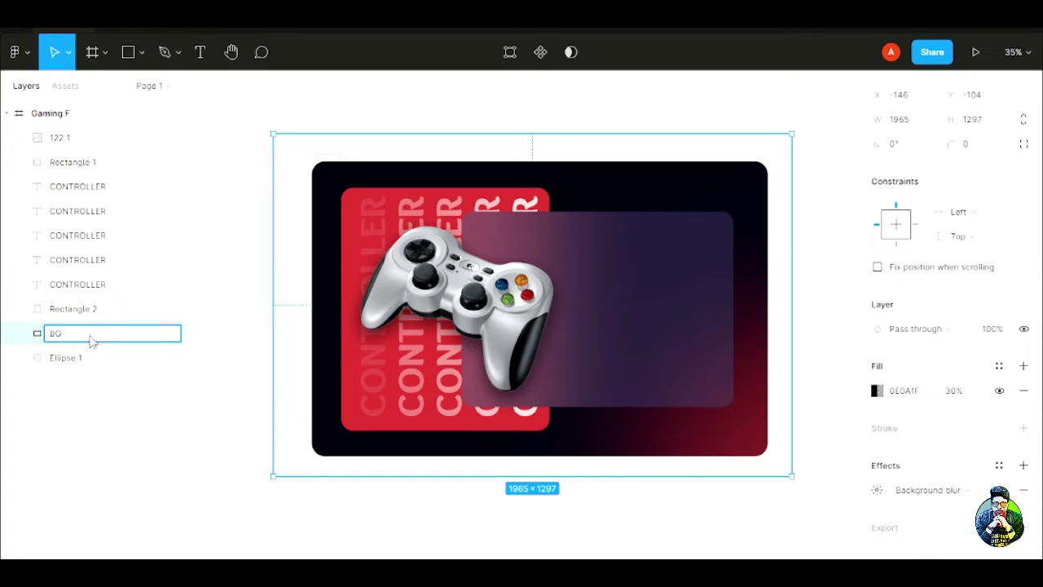
pyautogui.press('Return')
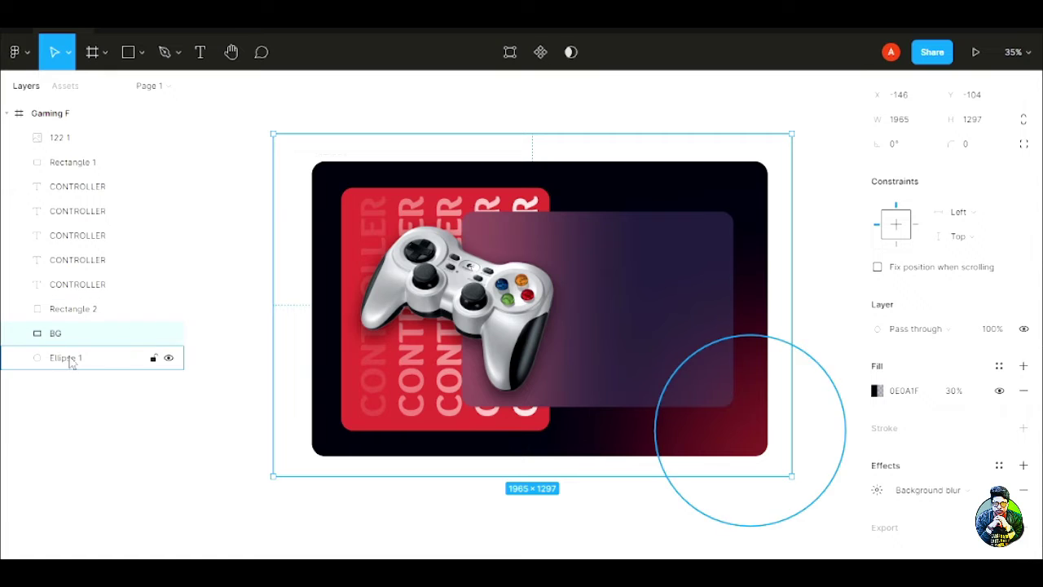
# - Duplicate the red ellipse twice behind BG, placing one copy at the frame's upper-left corner and one over the middle of its top edge
pyautogui.click(106, 368)
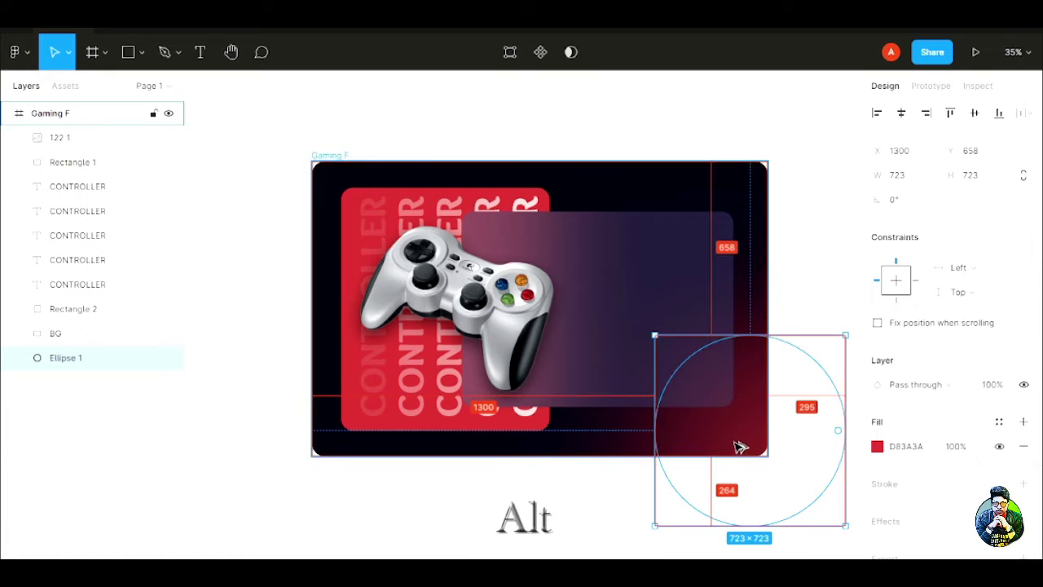
pyautogui.moveTo(740, 445); pyautogui.dragTo(607, 178)
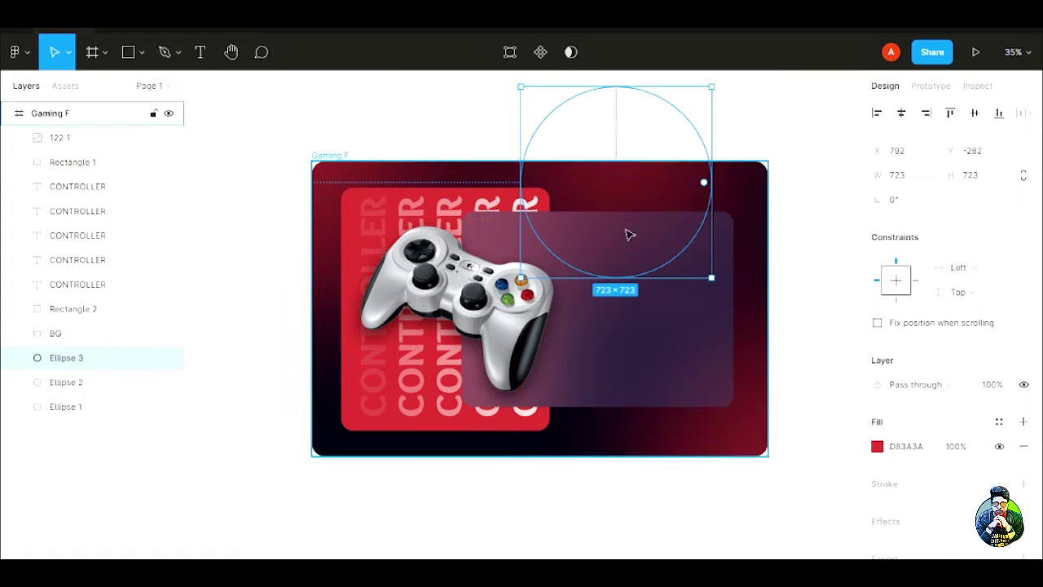
pyautogui.click(507, 493)
# - Duplicate the controller image onto the glass-blur panel and rotate the copy to about 50°
pyautogui.click(492, 317)
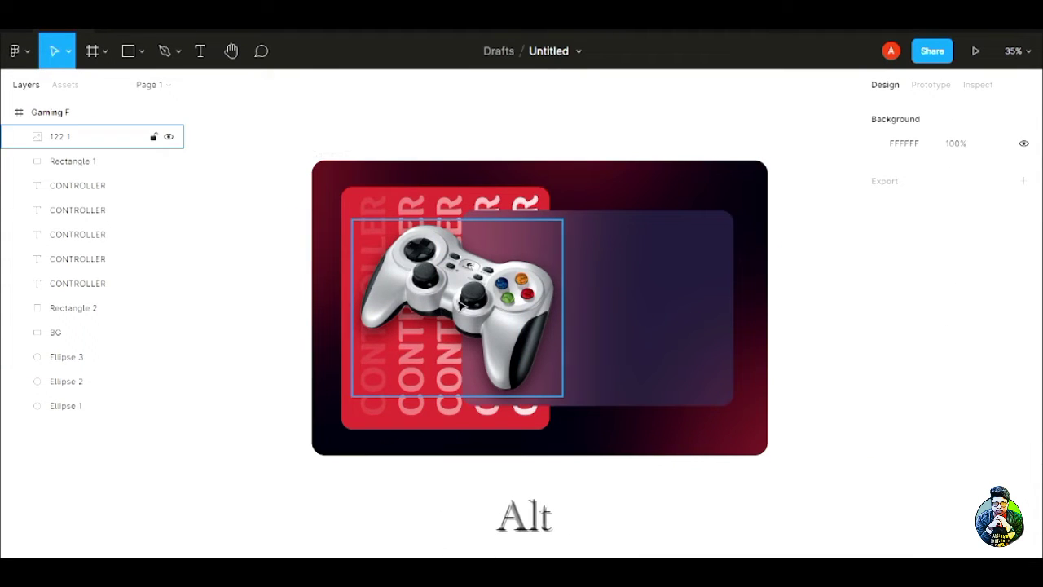
pyautogui.moveTo(513, 310); pyautogui.dragTo(664, 311)
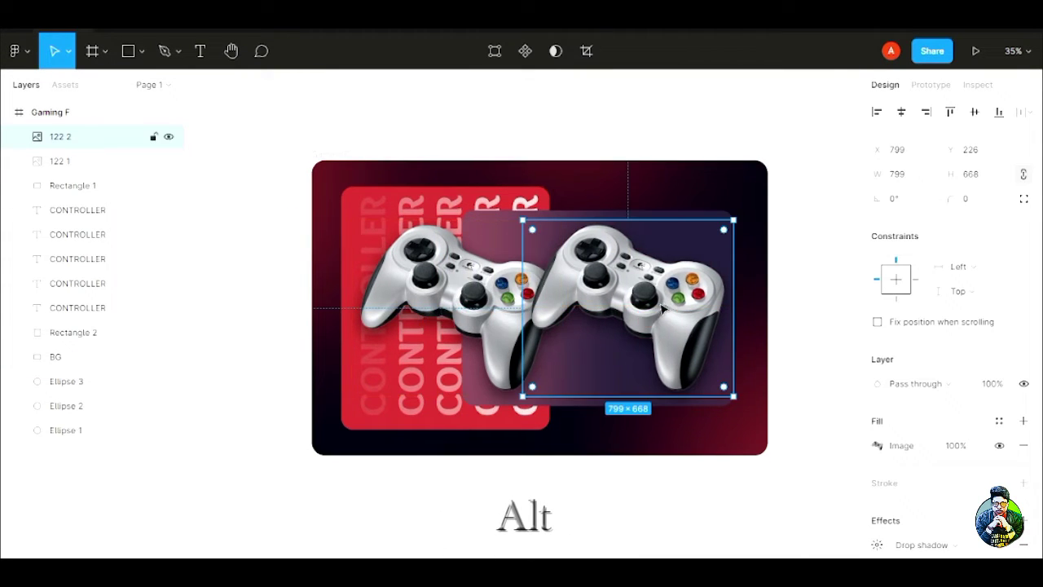
pyautogui.moveTo(750, 412); pyautogui.dragTo(770, 283)
pyautogui.hscroll(2, 723, 313)
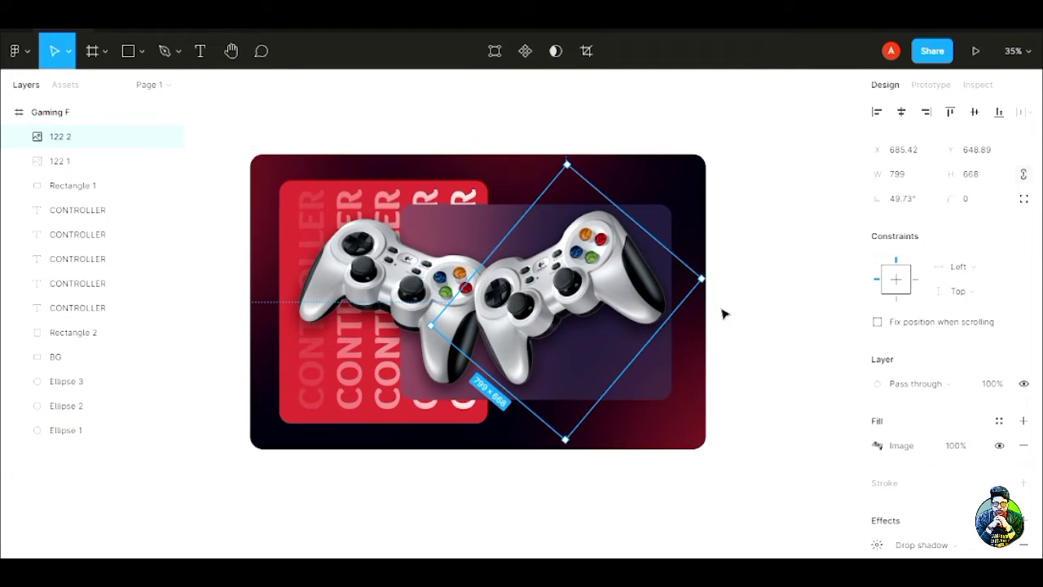
# - Place the controller copy between Rectangle 2 and BG, enlarged to about 921 × 1032 and rotated 60° in the frame's lower-right corner
pyautogui.moveTo(706, 275); pyautogui.dragTo(86, 351)
pyautogui.scroll(-1, 676, 336)
pyautogui.scroll(-3, 677, 336)
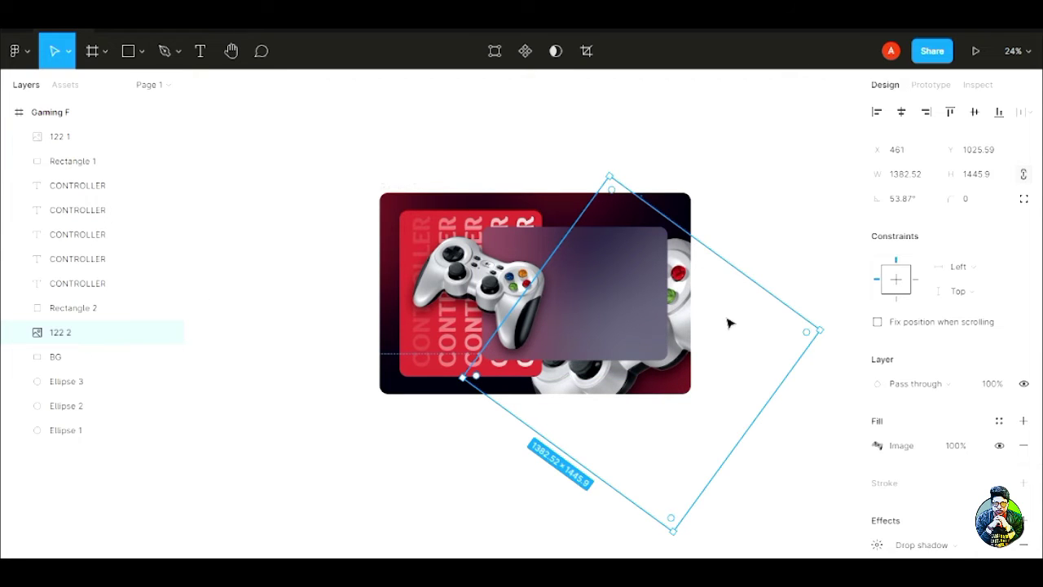
pyautogui.moveTo(733, 319); pyautogui.dragTo(776, 352)
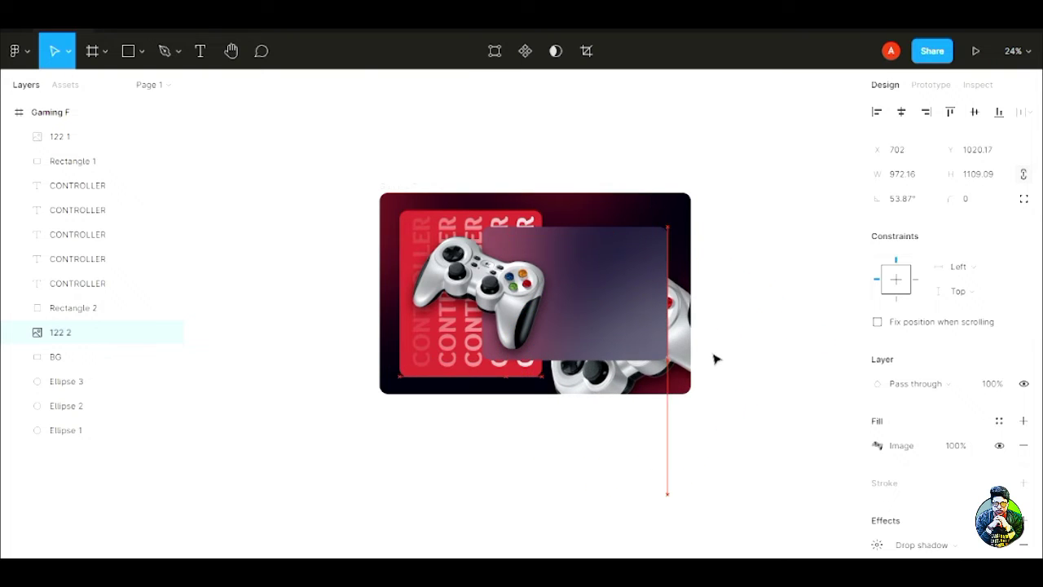
pyautogui.click(757, 285)
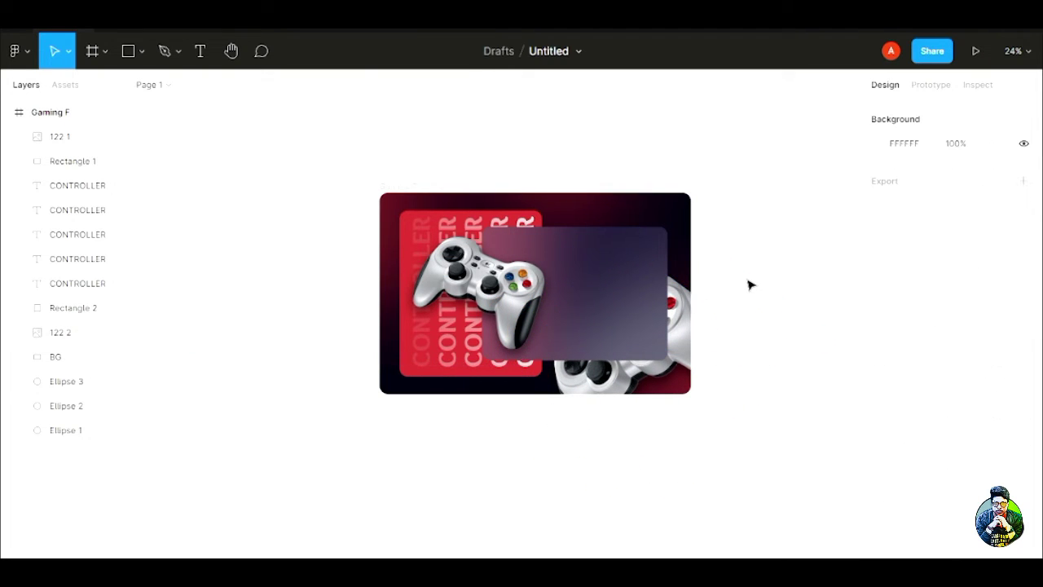
pyautogui.scroll(1, 749, 284)
pyautogui.scroll(-4, 748, 285)
pyautogui.scroll(2, 742, 286)
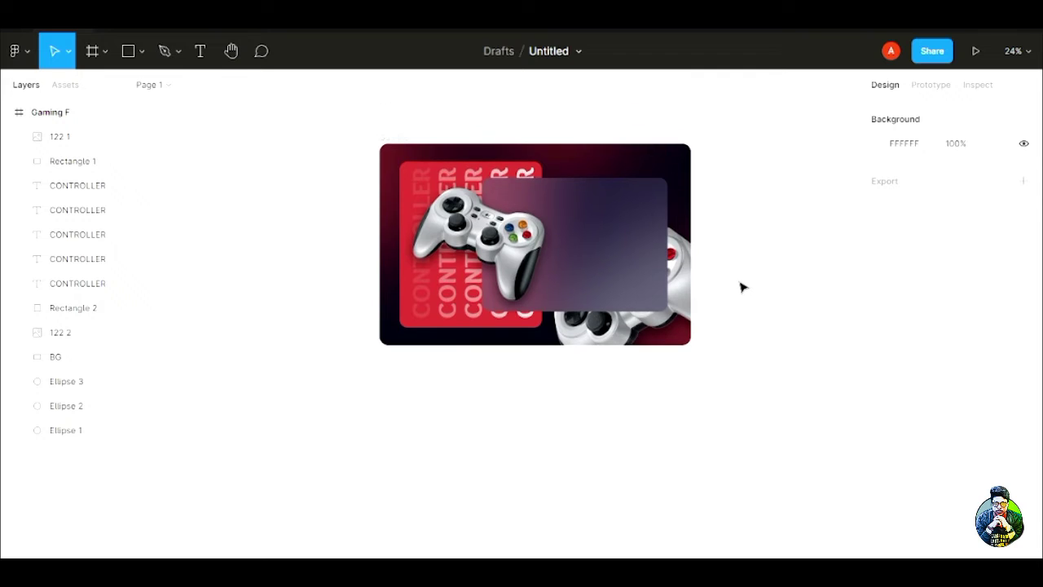
pyautogui.scroll(1, 742, 286)
pyautogui.scroll(2, 738, 291)
pyautogui.scroll(1, 717, 249)
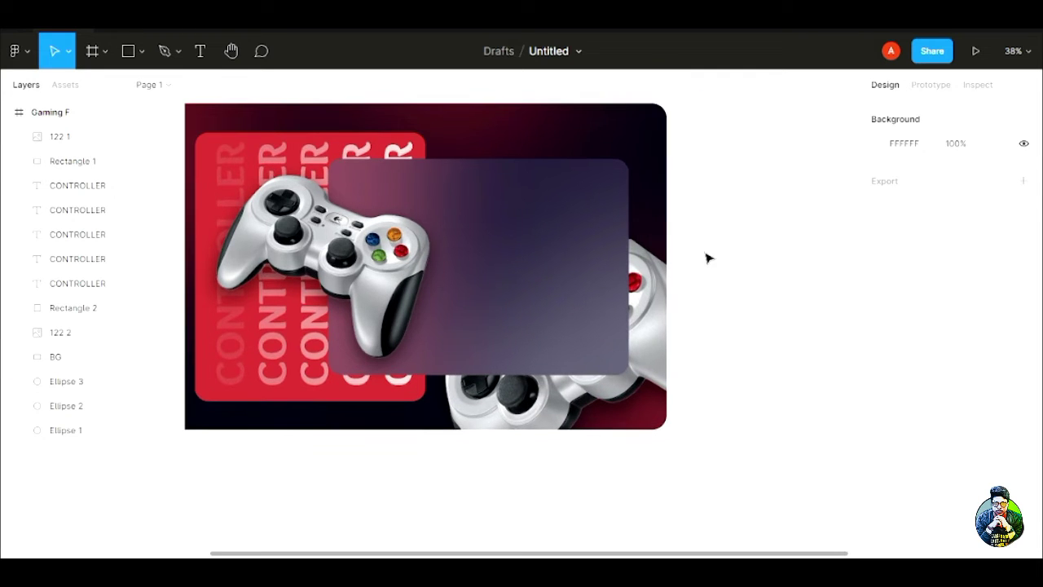
pyautogui.hscroll(-2, 750, 277)
pyautogui.scroll(1, 801, 313)
pyautogui.scroll(1, 807, 282)
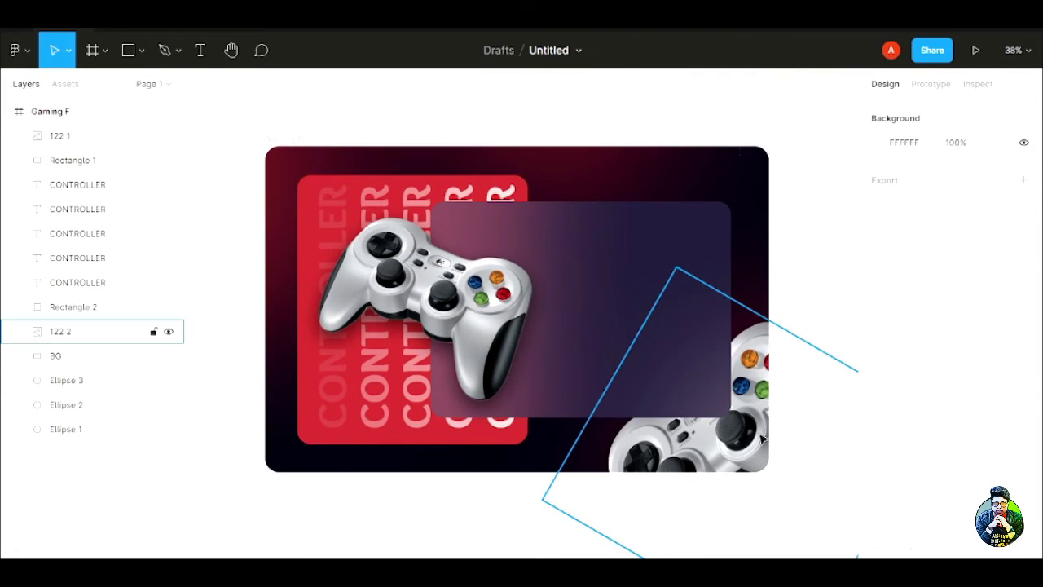
# - Set the controller copy's blend mode to Overlay and its layer opacity to 40%
pyautogui.click(762, 440)
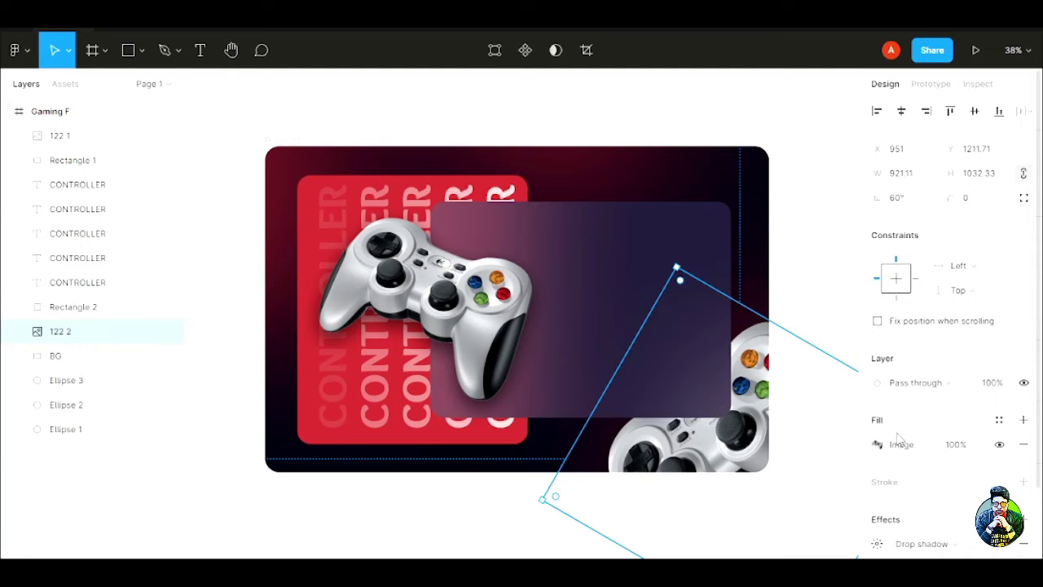
pyautogui.click(955, 383)
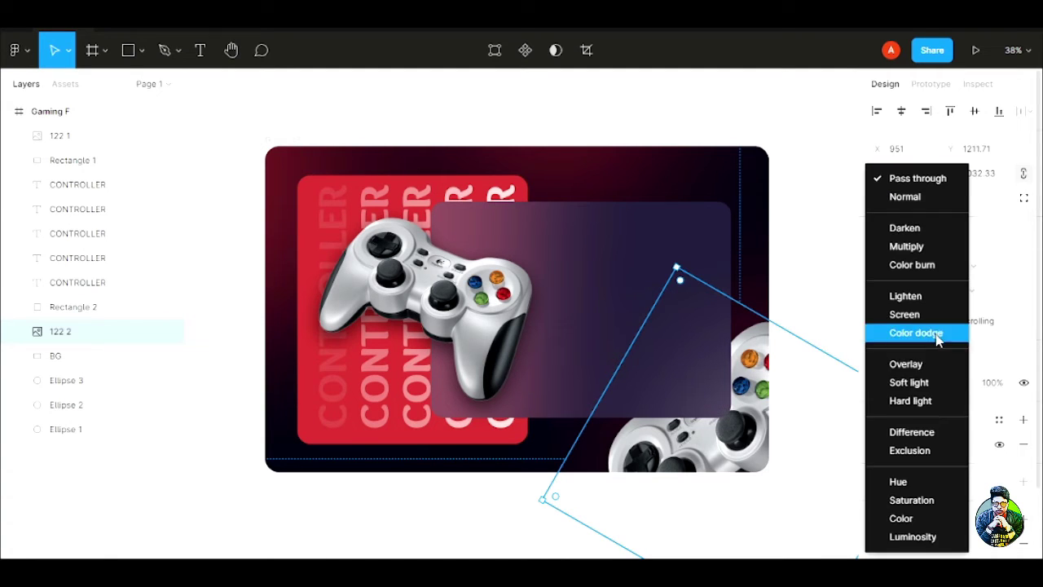
pyautogui.click(925, 368)
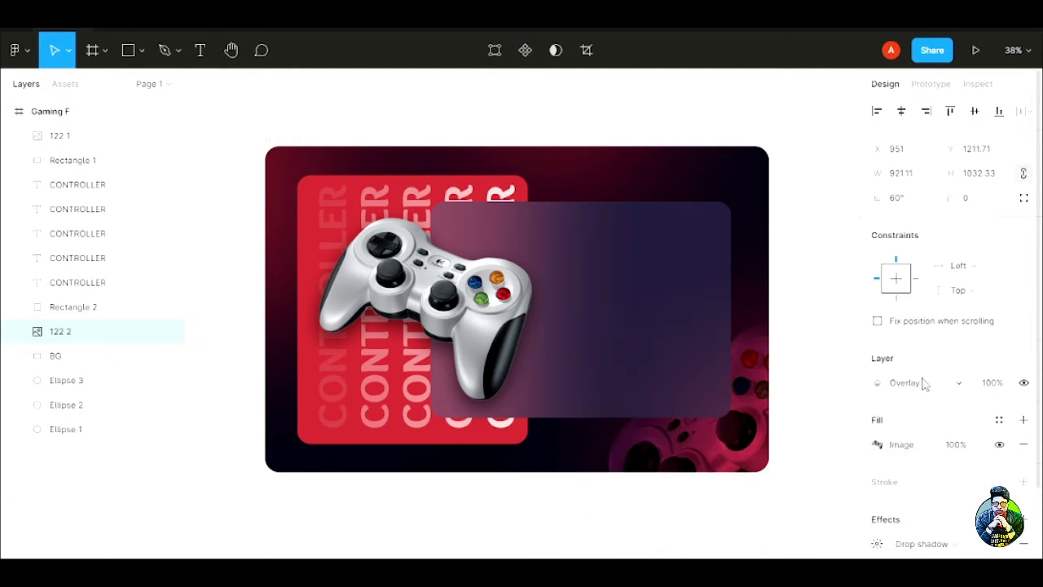
pyautogui.click(994, 388)
pyautogui.write('40')
pyautogui.press('Return')
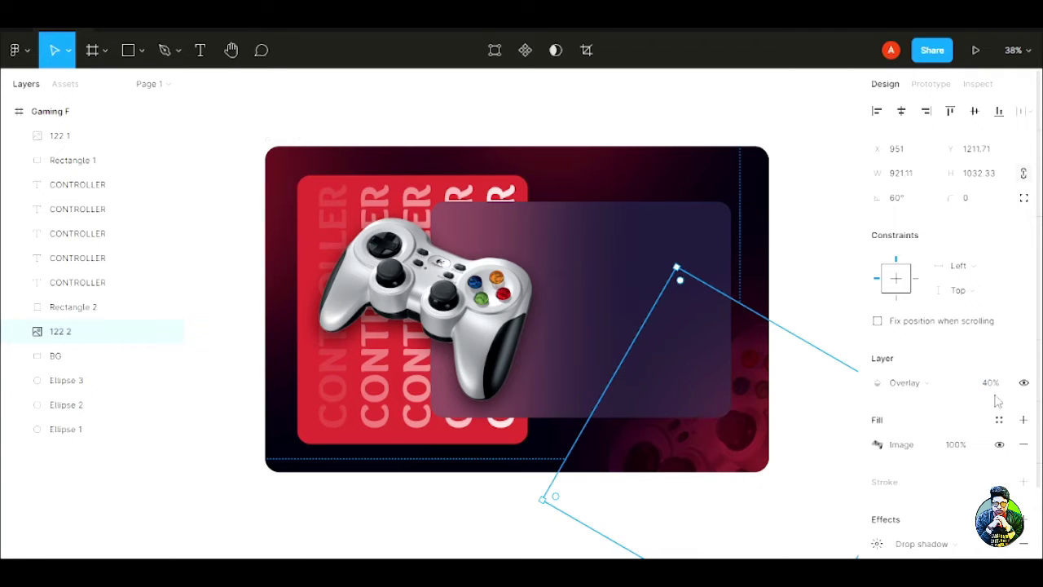
# - Enlarge the faded, rotated controller copy at the frame's lower-right corner and deselect it
pyautogui.moveTo(676, 267); pyautogui.dragTo(669, 144)
pyautogui.moveTo(744, 423)
pyautogui.mouseDown()
pyautogui.moveTo(731, 423)
pyautogui.moveTo(744, 424)
pyautogui.mouseUp()
pyautogui.click(807, 186)
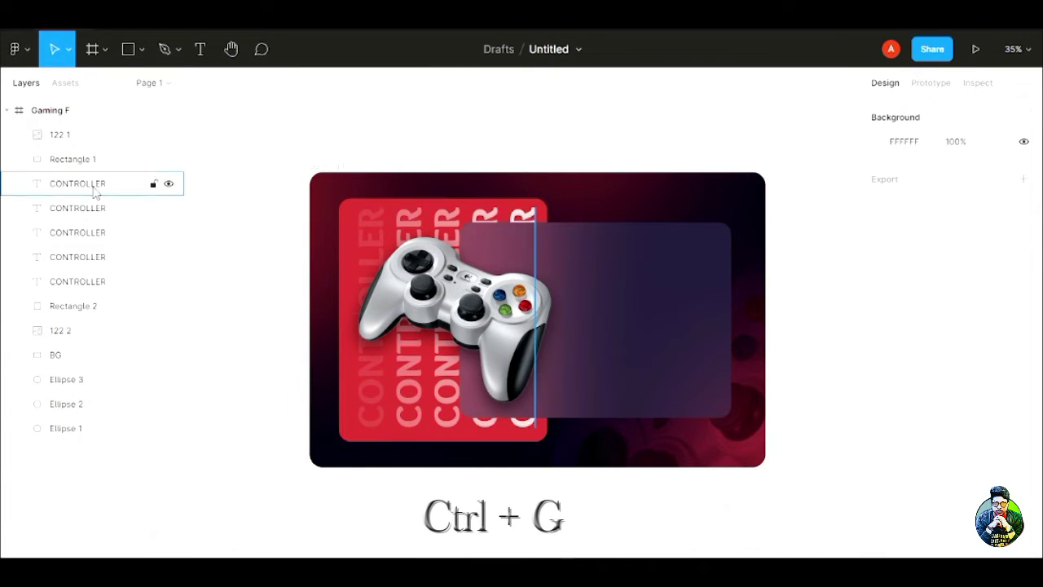
# - Group the five CONTROLLER text layers and rename the group C Group
pyautogui.click(93, 183)
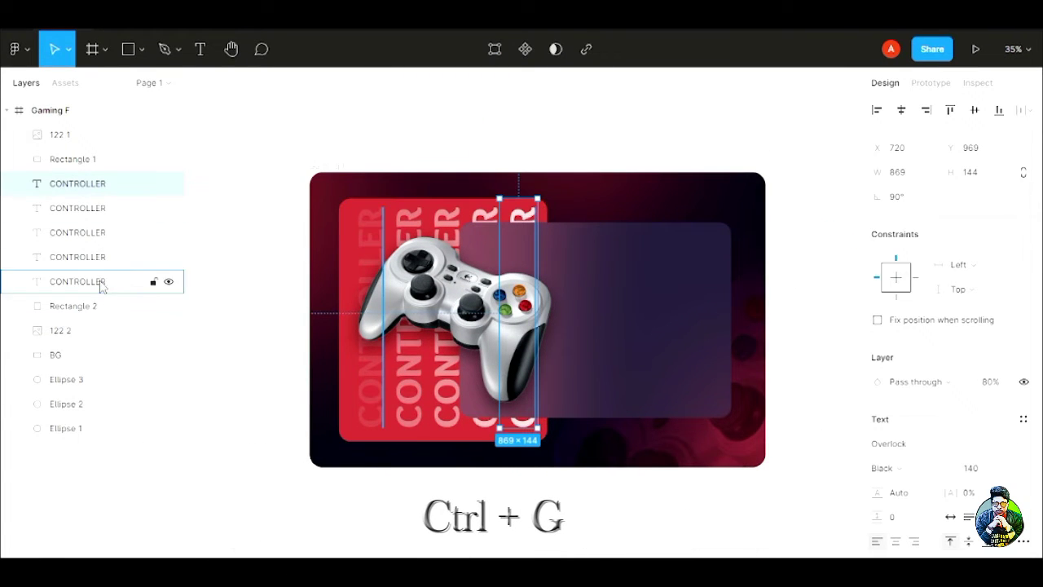
pyautogui.keyDown('shift'); pyautogui.click(101, 283); pyautogui.keyUp('shift')
pyautogui.hotkey('ctrl', 'g')
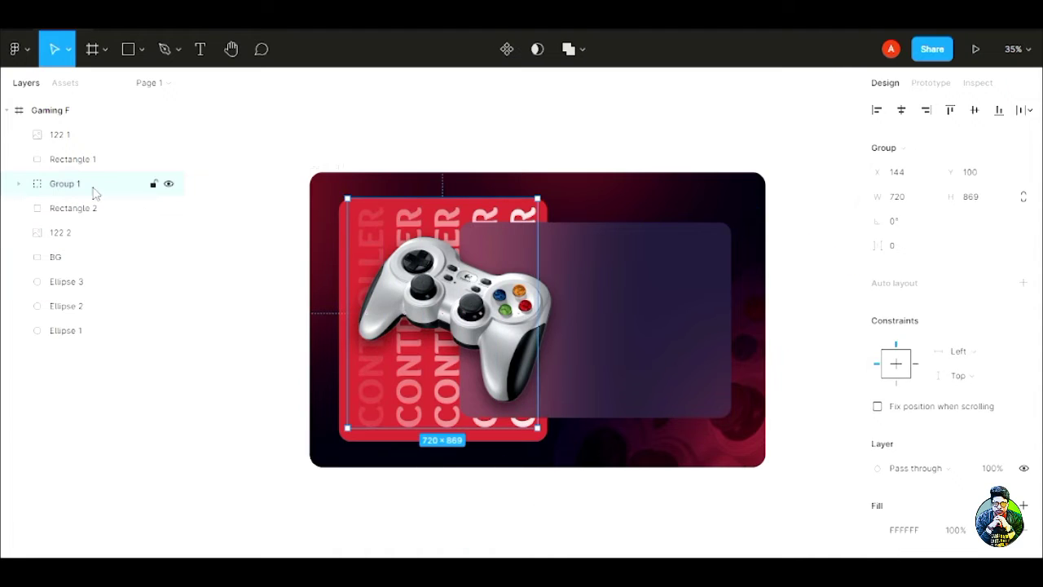
pyautogui.doubleClick(104, 186)
pyautogui.write('C')
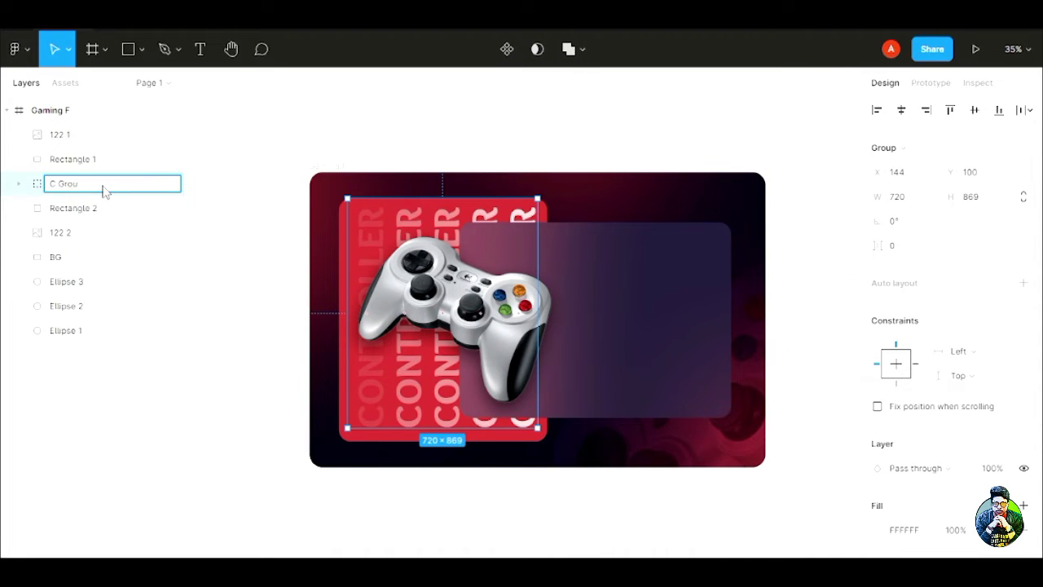
pyautogui.write(' Group')
pyautogui.click(204, 185)
# - Lock the layers Ellipse 3, Ellipse 2, BG, 122 2, Rectangle 2, C Group, Rectangle 1 and 122 1
pyautogui.click(130, 281)
pyautogui.keyDown('shift'); pyautogui.click(146, 309); pyautogui.keyUp('shift')
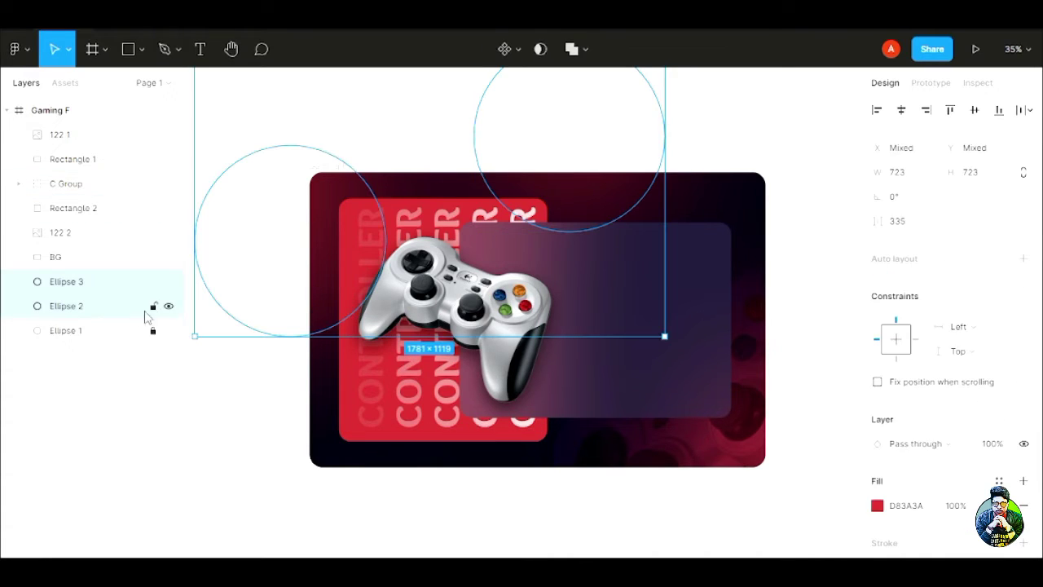
pyautogui.click(152, 306)
pyautogui.click(153, 282)
pyautogui.click(152, 257)
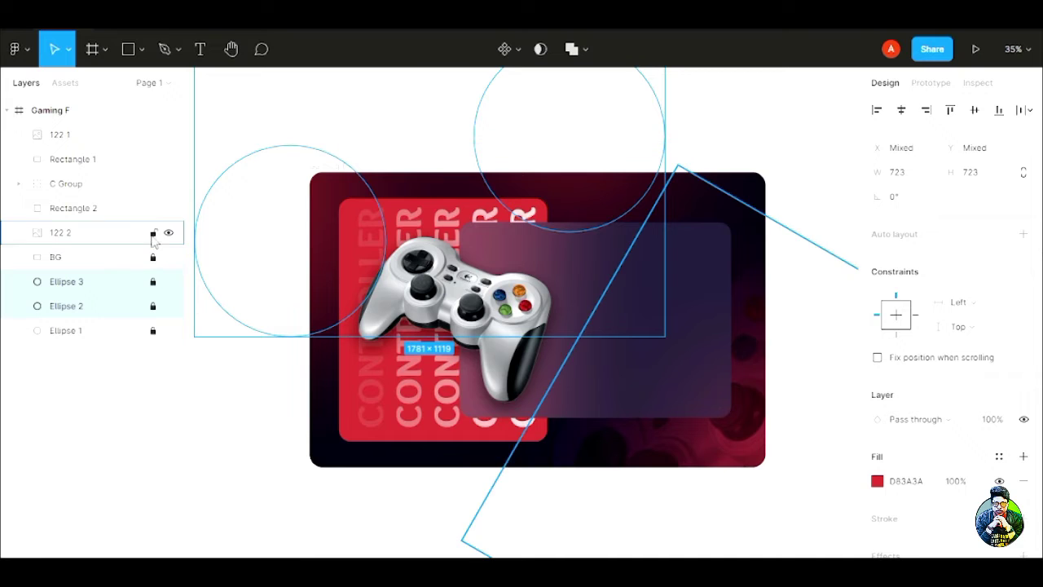
pyautogui.click(154, 234)
pyautogui.click(122, 207)
pyautogui.click(152, 208)
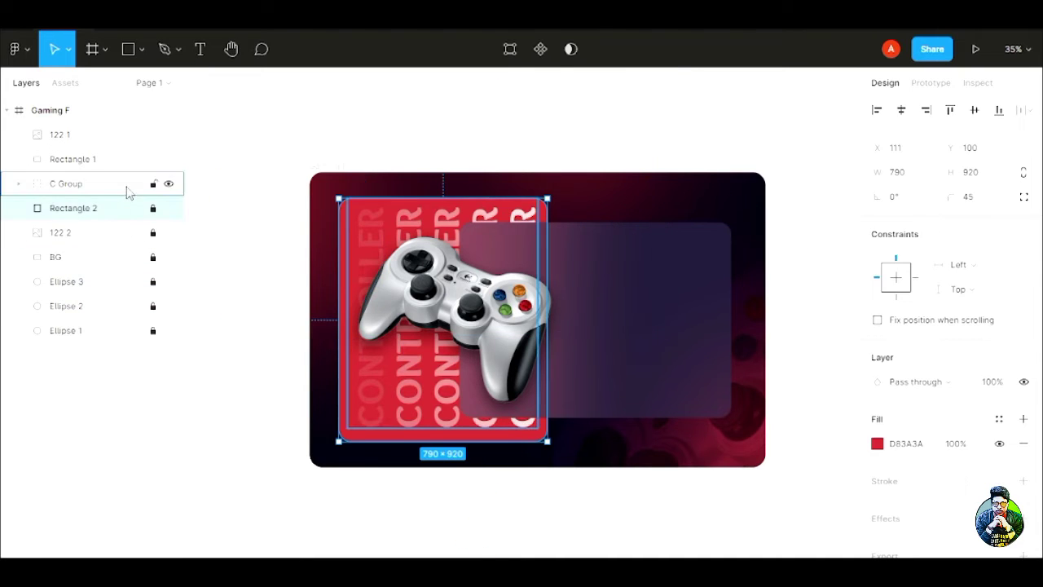
pyautogui.click(131, 186)
pyautogui.click(153, 185)
pyautogui.click(153, 159)
pyautogui.click(152, 134)
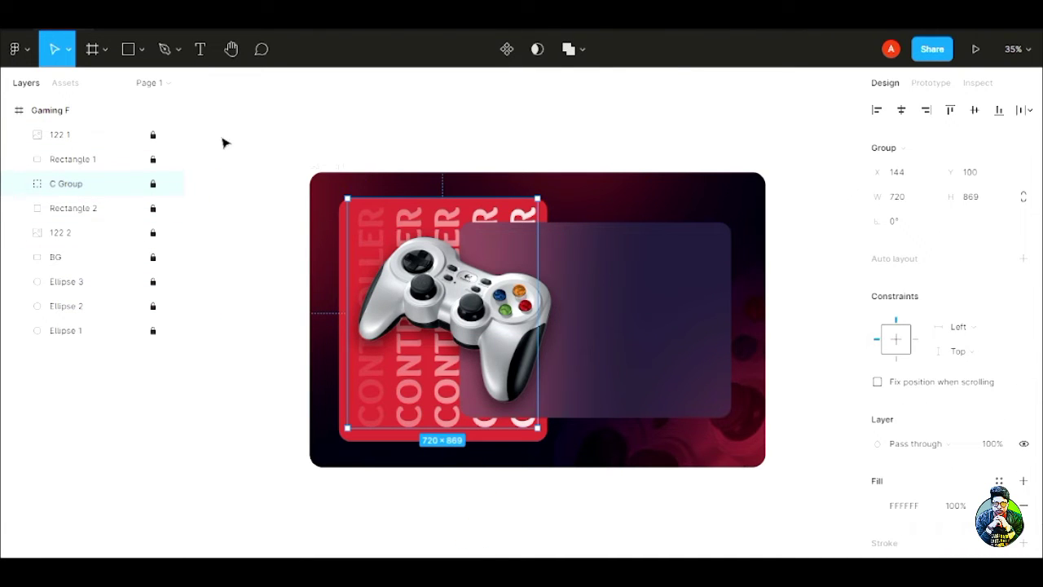
pyautogui.click(236, 138)
# - Add the text "Logitech G F710" in the upper part of the glass-blur panel, beside the controller
pyautogui.click(203, 52)
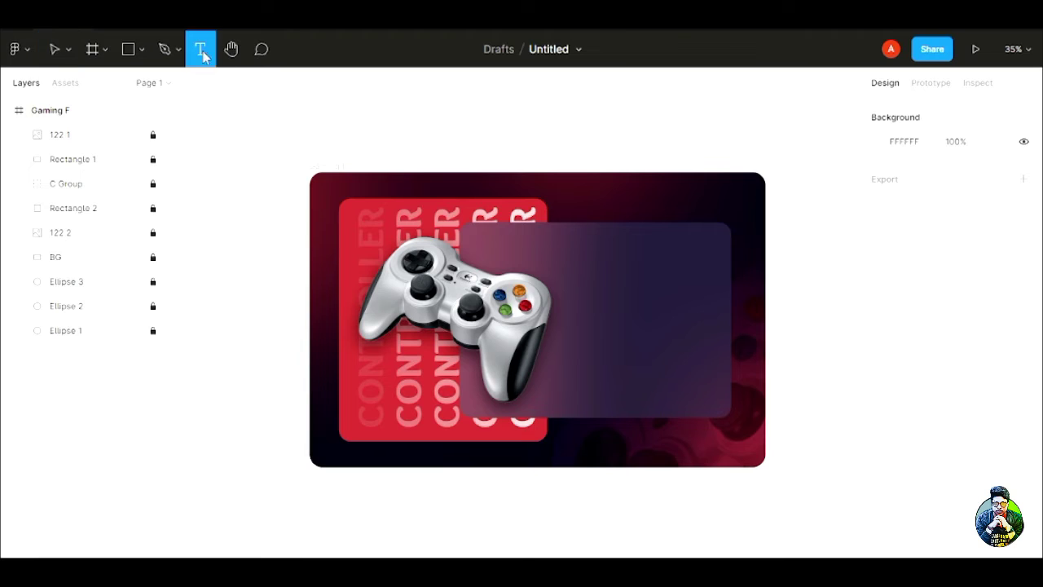
pyautogui.click(563, 255)
pyautogui.write('Logitech G F710')
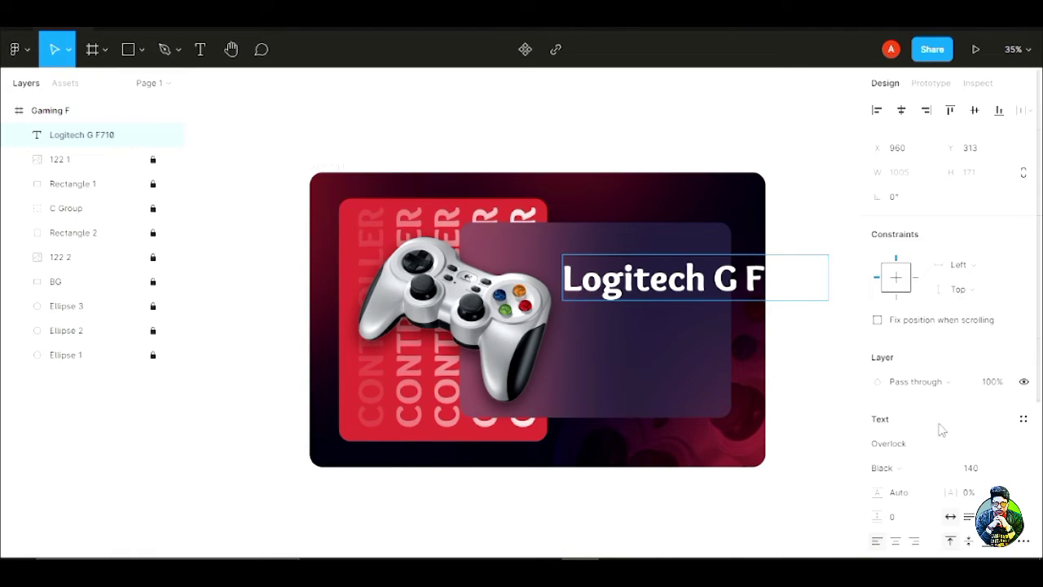
# - Set the Logitech G F710 title's font to Barlow in Bold weight
pyautogui.click(986, 442)
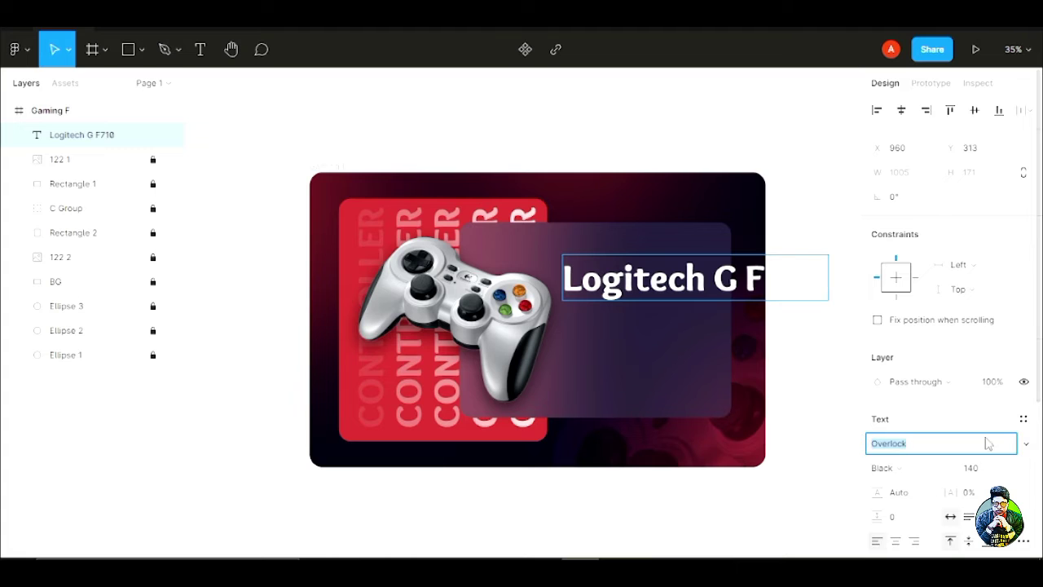
pyautogui.click(1026, 445)
pyautogui.scroll(15, 959, 326)
pyautogui.click(965, 440)
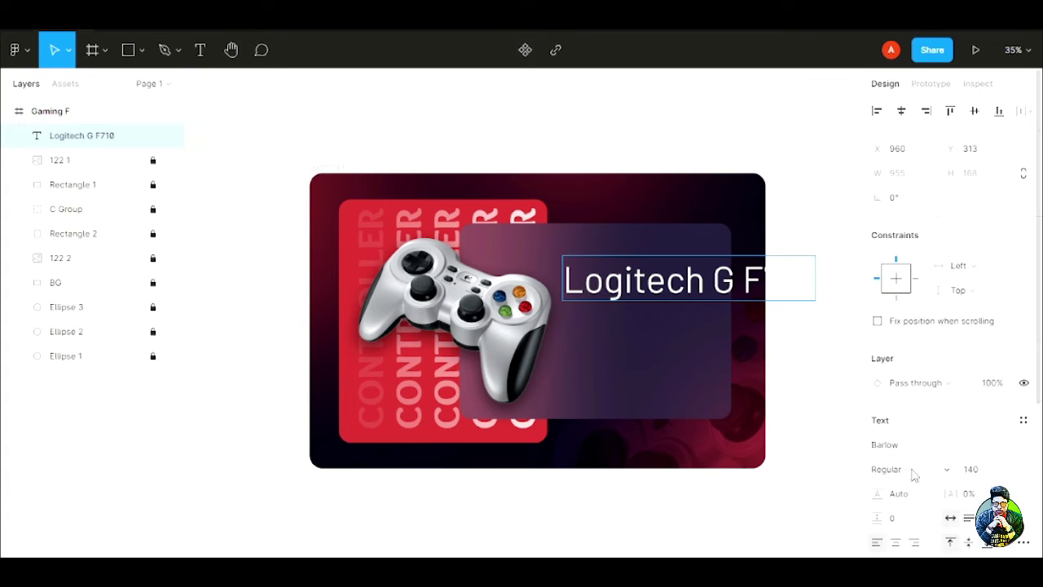
pyautogui.click(913, 471)
pyautogui.click(943, 322)
# - Set the Logitech G F710 title's font size to 85
pyautogui.click(979, 471)
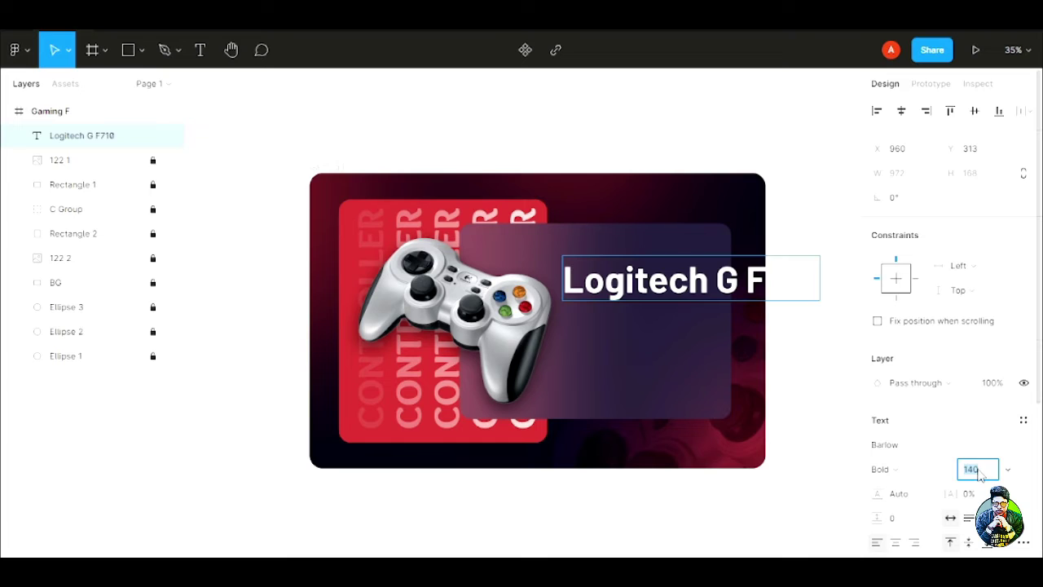
pyautogui.write('85')
pyautogui.press('Escape')
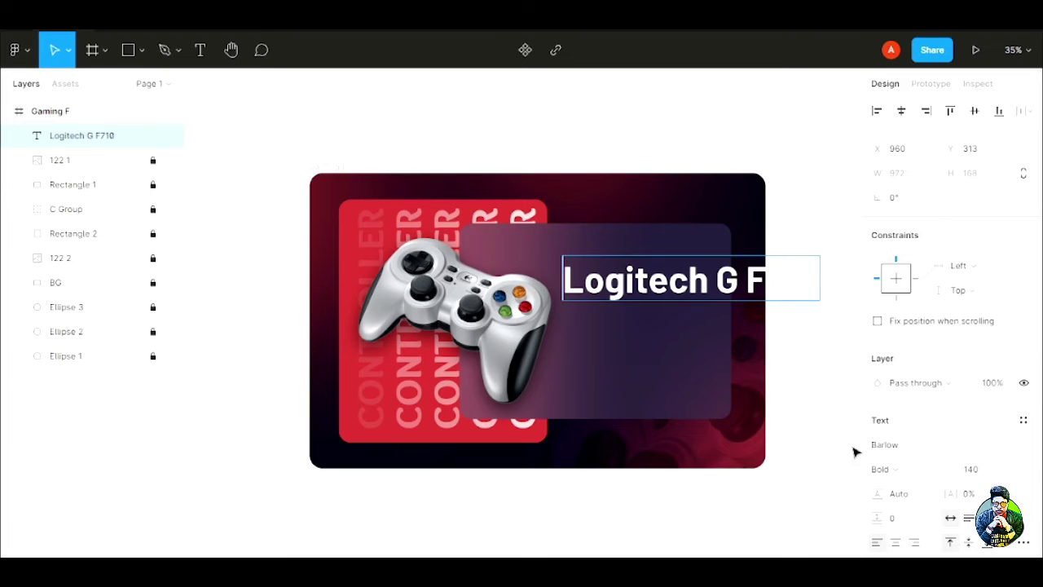
pyautogui.moveTo(810, 279); pyautogui.dragTo(562, 279)
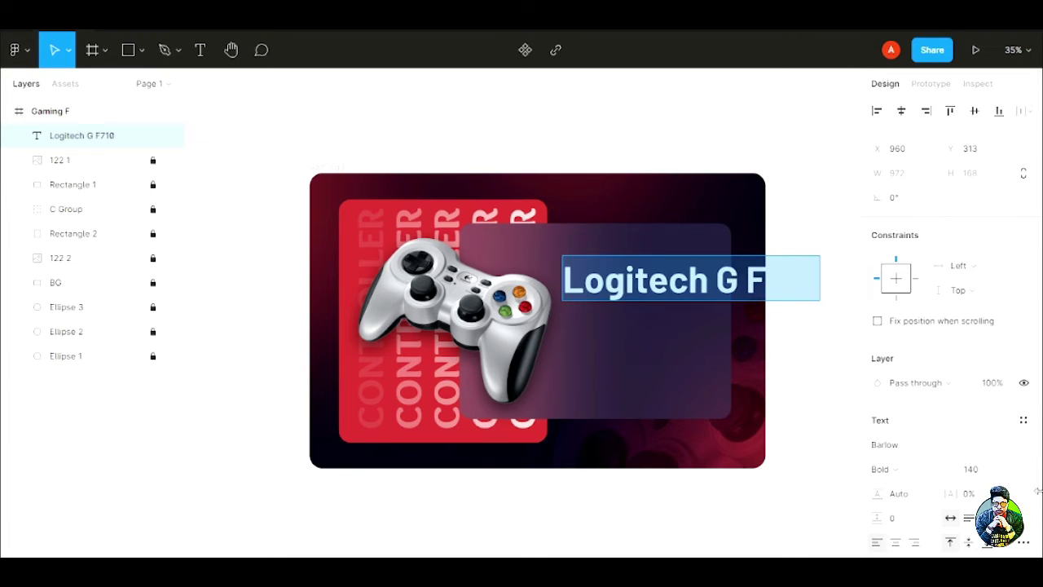
pyautogui.click(975, 475)
pyautogui.press('Return')
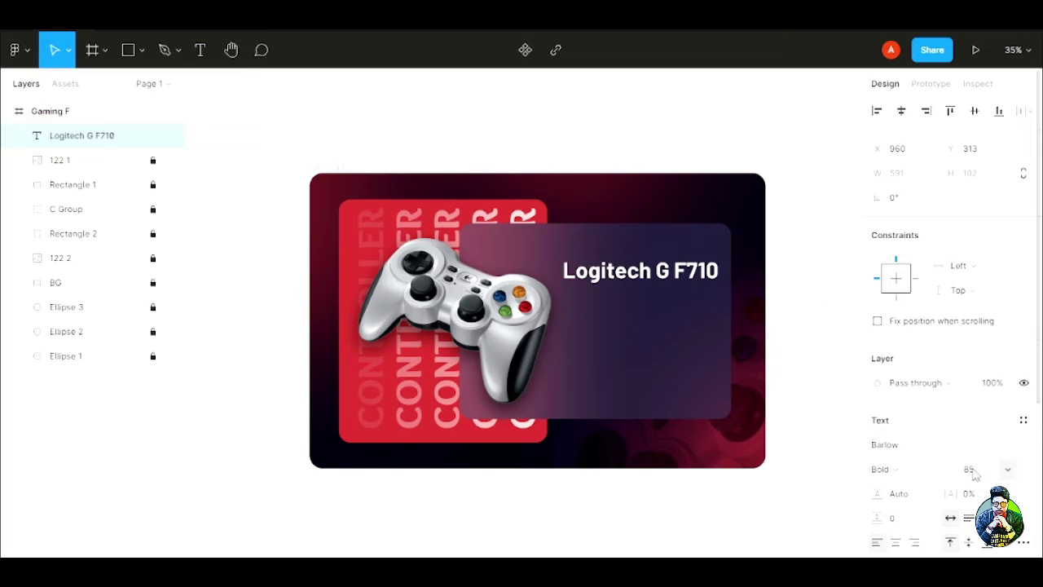
pyautogui.hotkey('ctrl', 'a')
pyautogui.press('Escape')
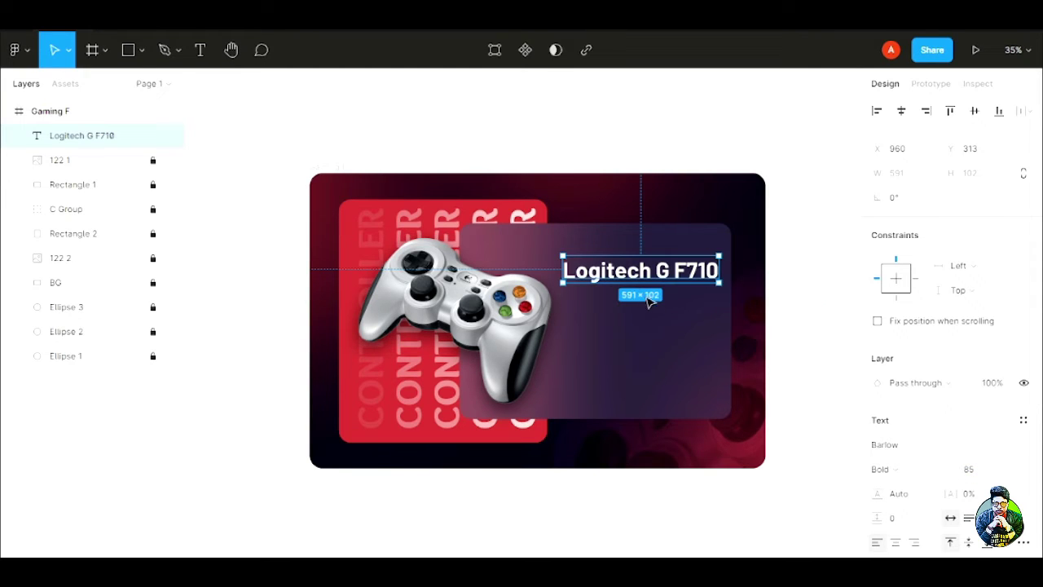
# - Move the title up toward the controller, duplicate it directly below, and replace the copy's text with "Wireless"
pyautogui.moveTo(621, 277); pyautogui.dragTo(591, 303)
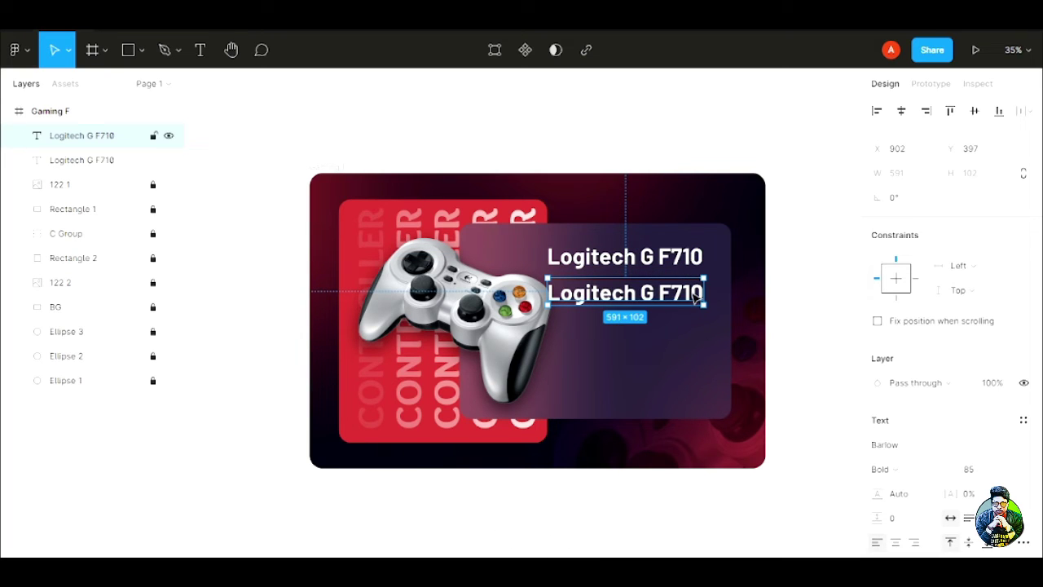
pyautogui.click(660, 336)
pyautogui.click(658, 301)
pyautogui.press('Return')
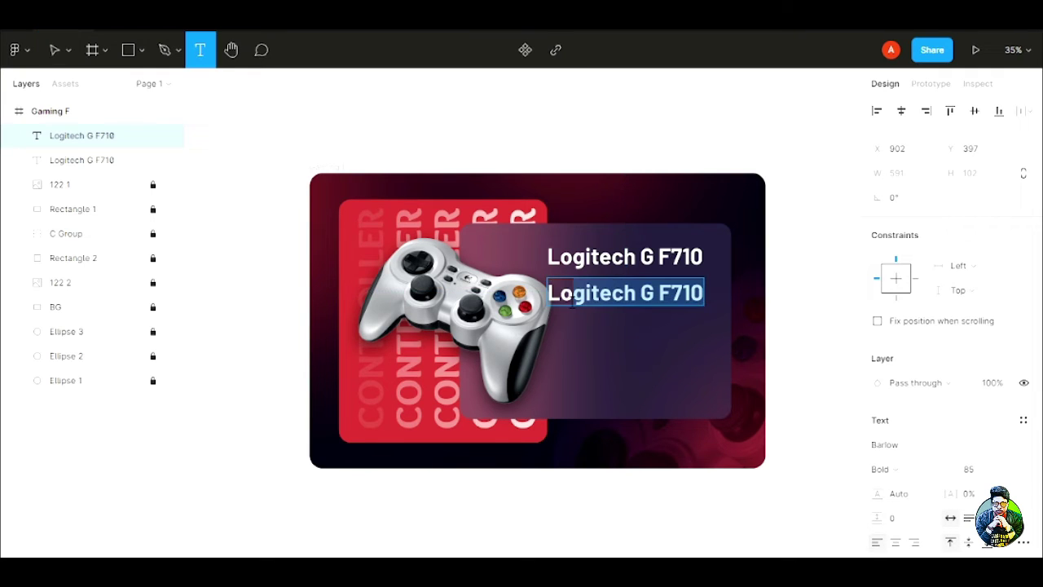
pyautogui.press('BackSpace')
pyautogui.write('Wireless')
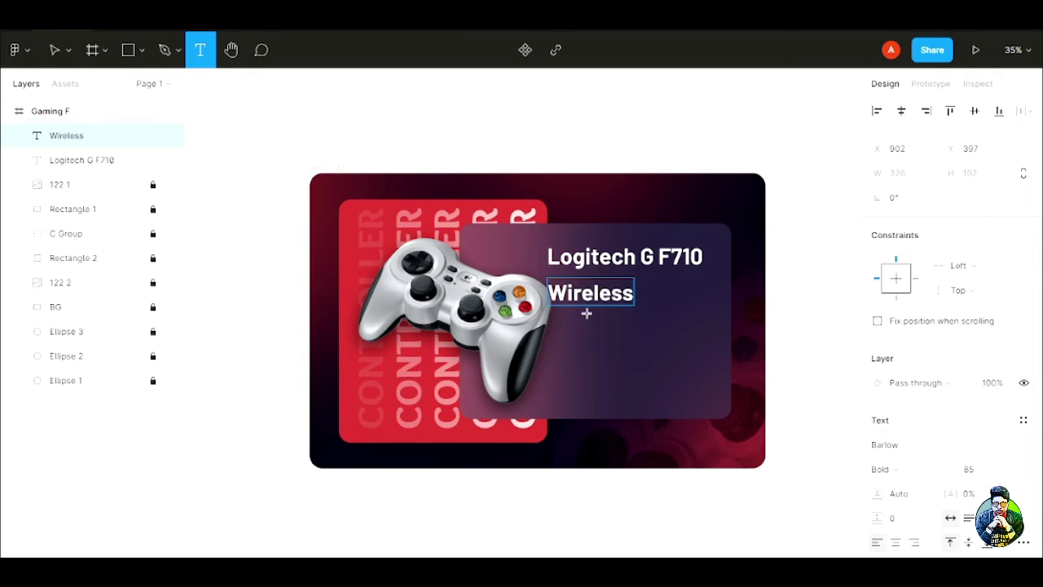
pyautogui.press('Escape')
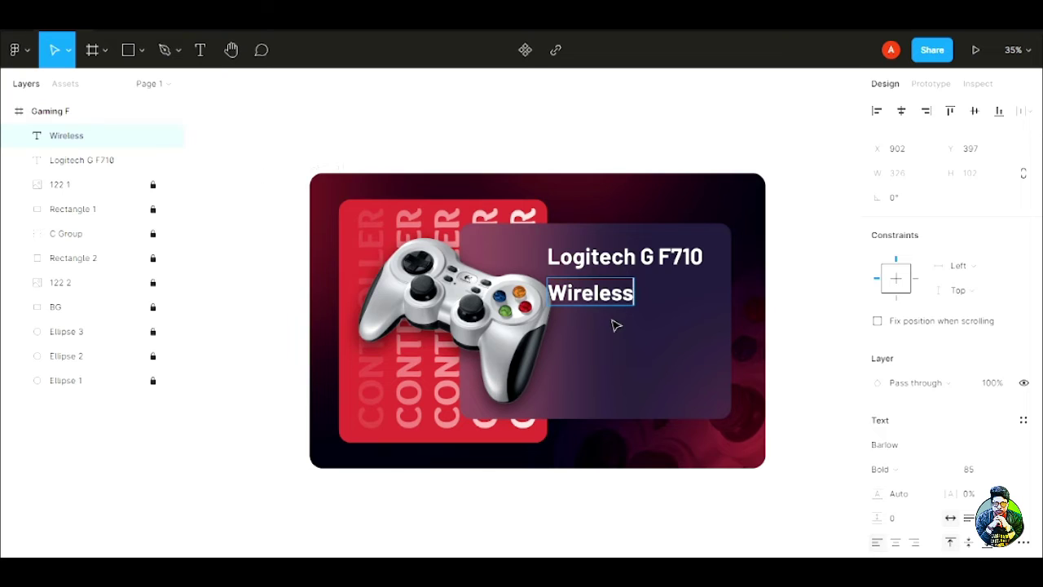
# - Move the Wireless text up close beneath the title and set it to Regular weight at size 56
pyautogui.moveTo(575, 301); pyautogui.dragTo(573, 289)
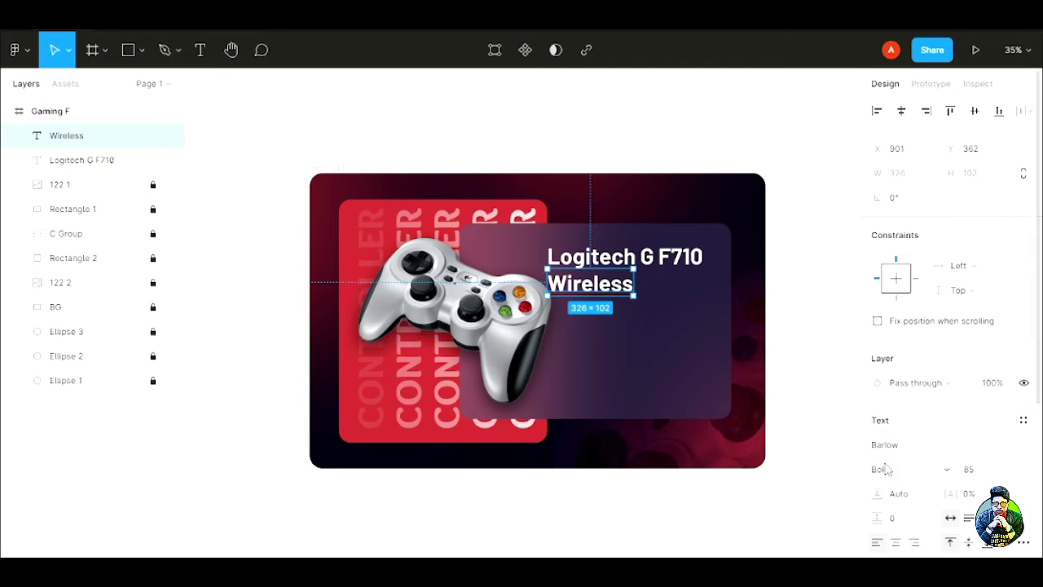
pyautogui.click(949, 475)
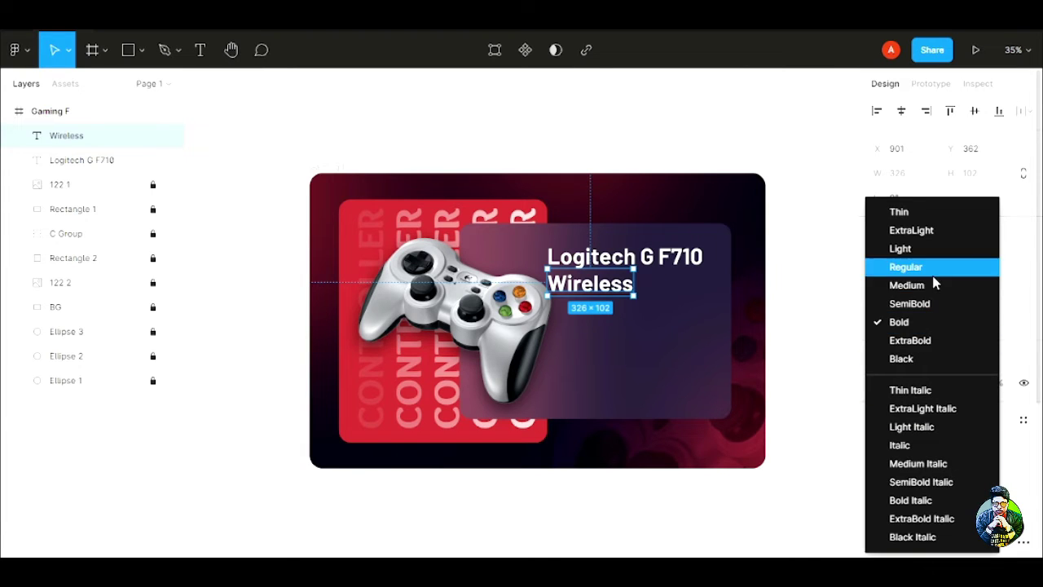
pyautogui.click(900, 266)
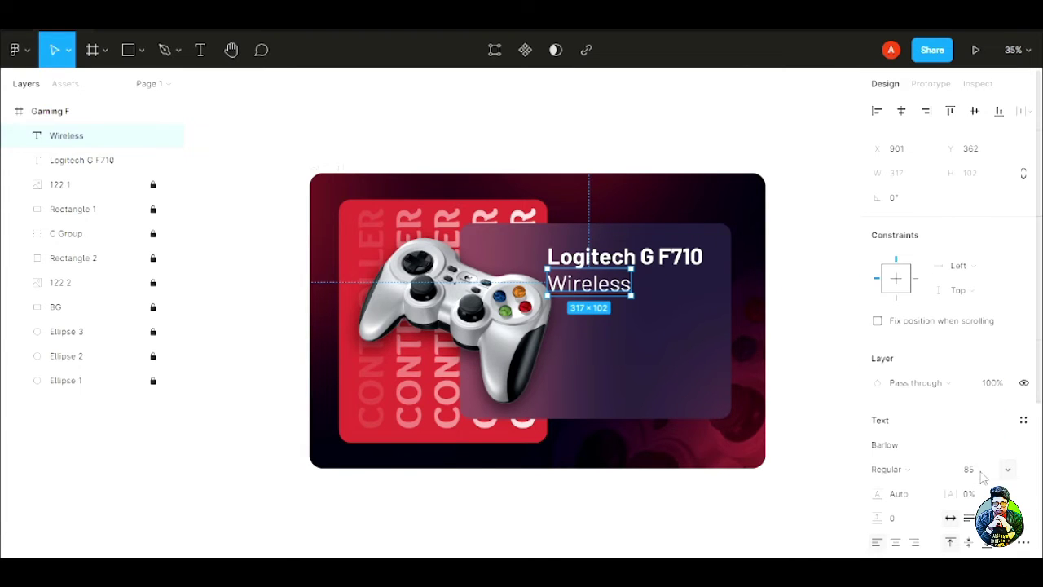
pyautogui.moveTo(984, 479); pyautogui.dragTo(928, 483)
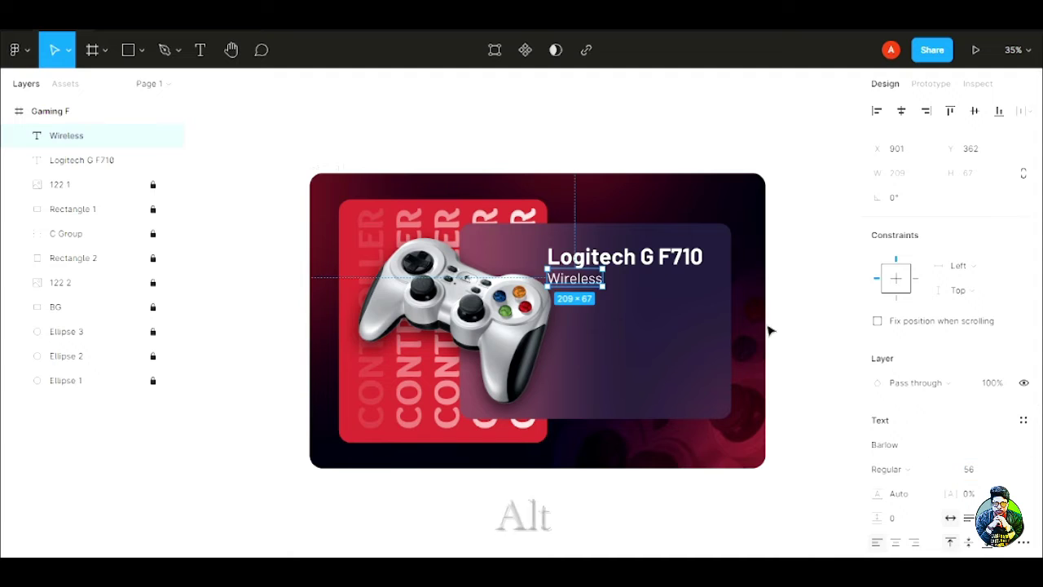
# - Duplicate the Wireless text straight below itself to about Y 511 and change the copy's text to "$40.06"
pyautogui.click(788, 330)
pyautogui.scroll(3, 608, 335)
pyautogui.click(603, 268)
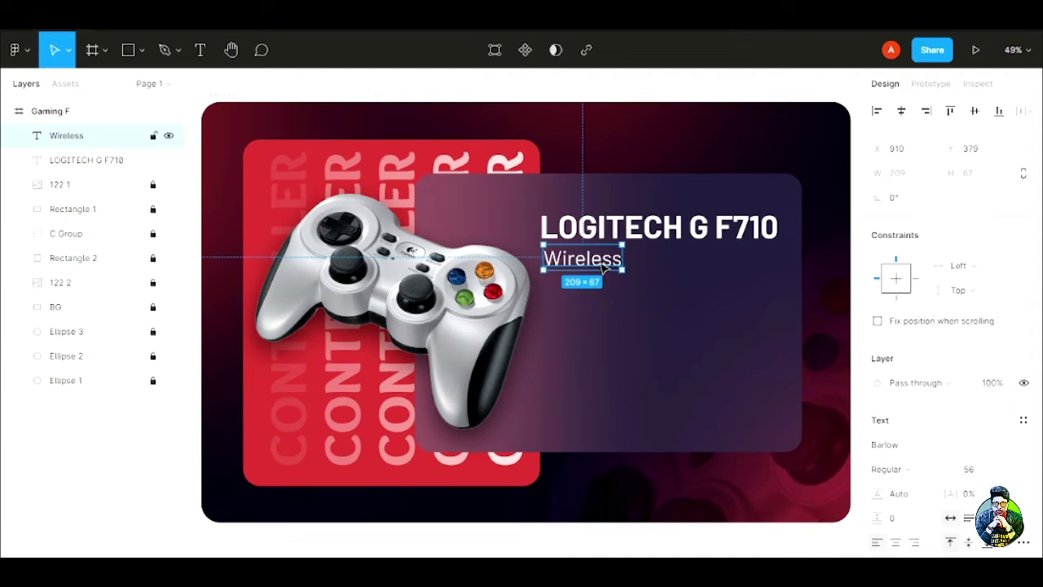
pyautogui.moveTo(599, 259); pyautogui.dragTo(599, 314)
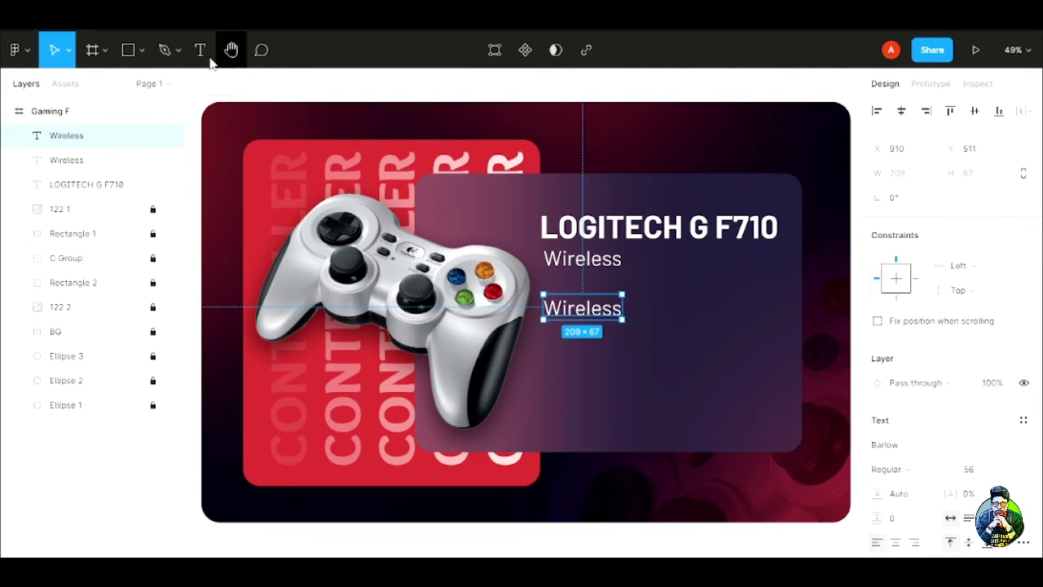
pyautogui.press('Return')
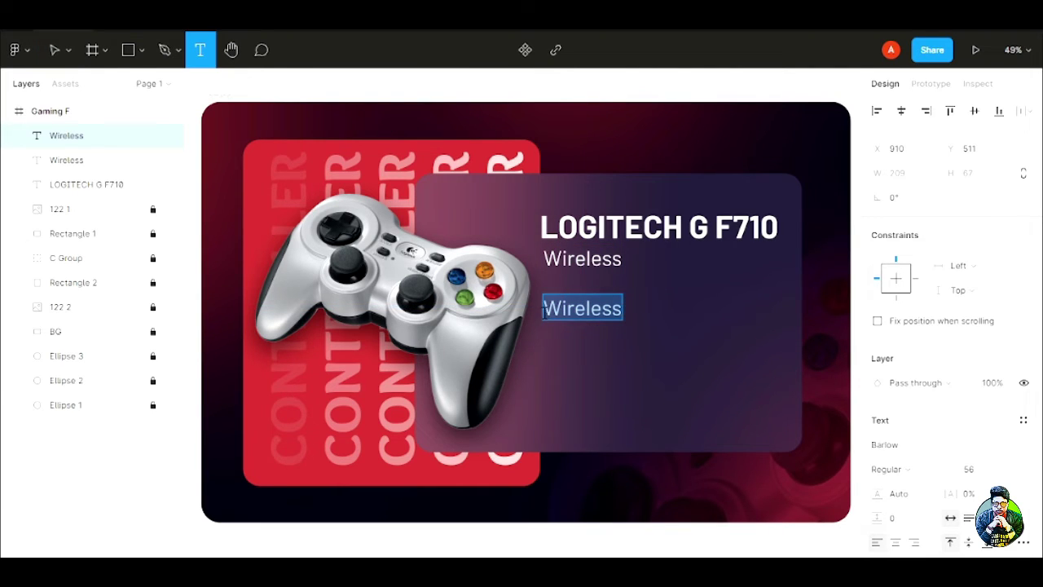
pyautogui.write('40.06')
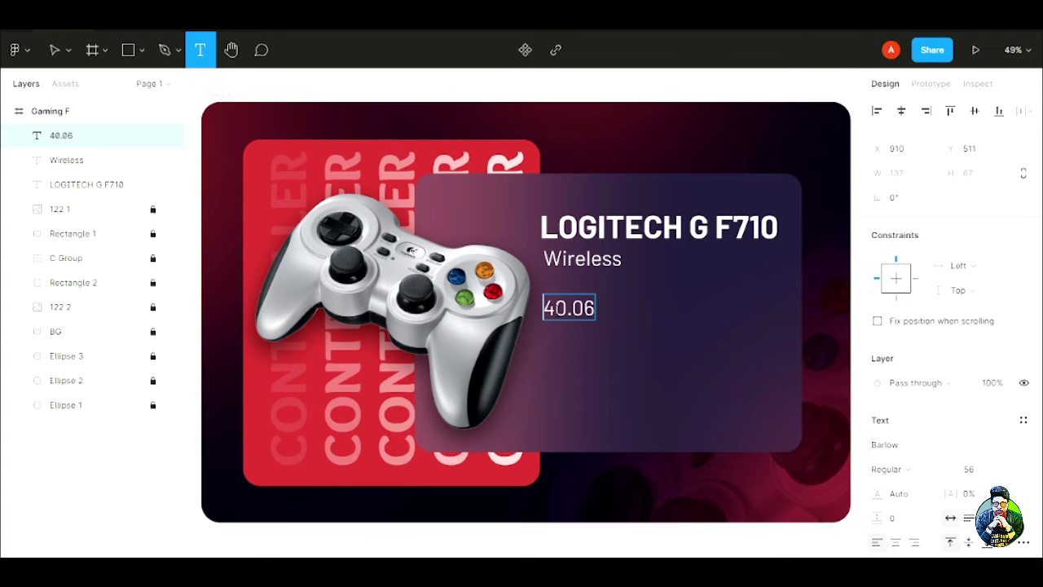
pyautogui.write('$')
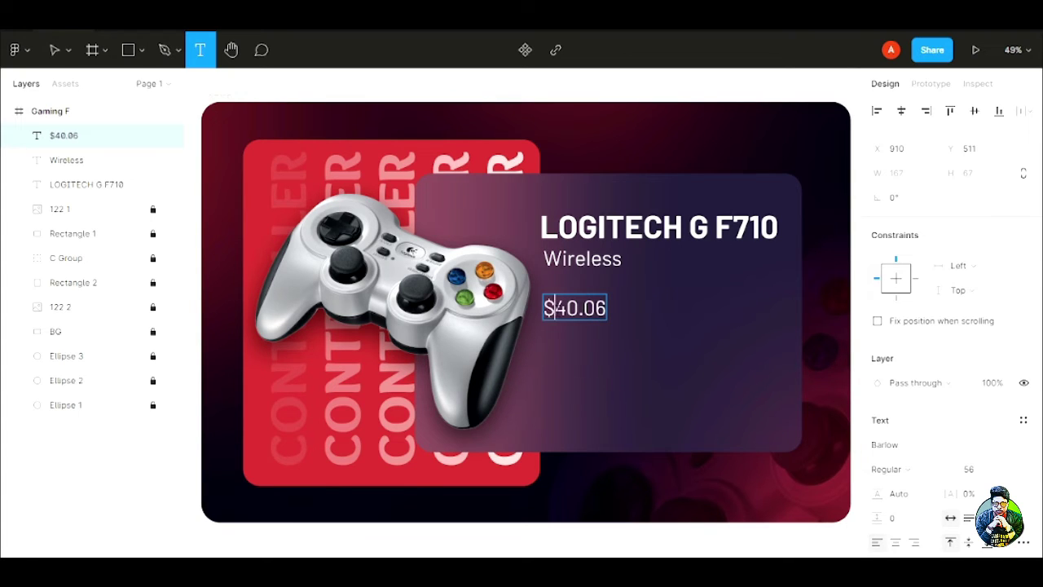
# - Set the font size of the $40.06 price text to 37
pyautogui.moveTo(607, 308); pyautogui.dragTo(538, 308)
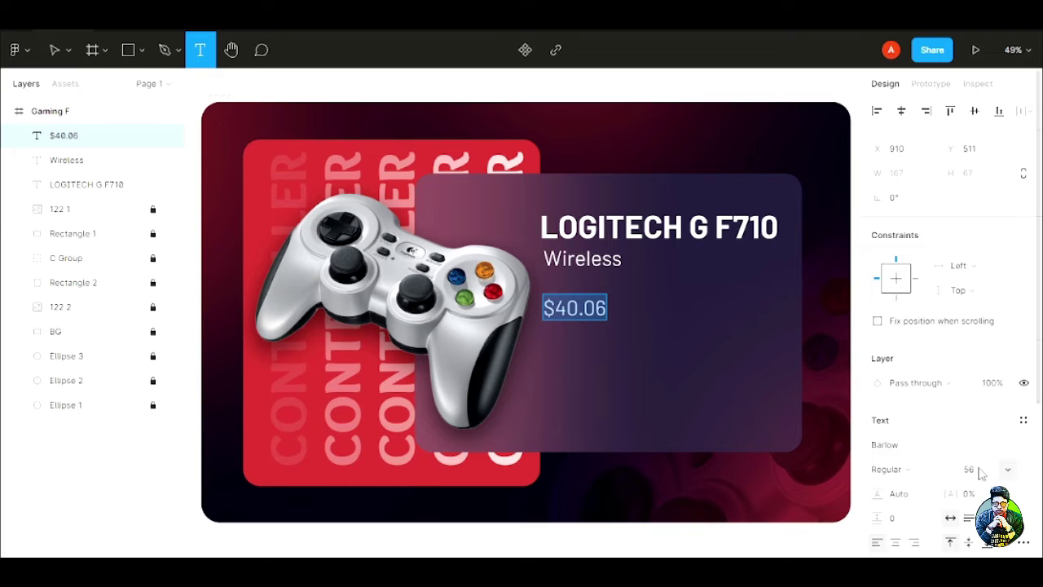
pyautogui.click(1008, 474)
pyautogui.click(987, 389)
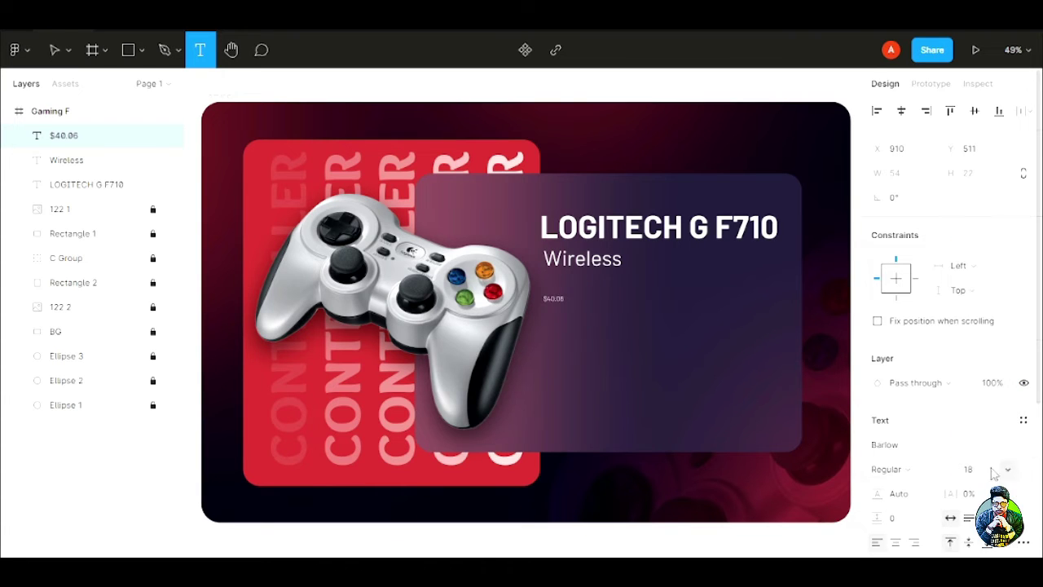
pyautogui.click(1010, 472)
pyautogui.click(993, 414)
pyautogui.click(974, 471)
pyautogui.write('34')
pyautogui.press('Return')
pyautogui.moveTo(988, 474); pyautogui.dragTo(992, 474)
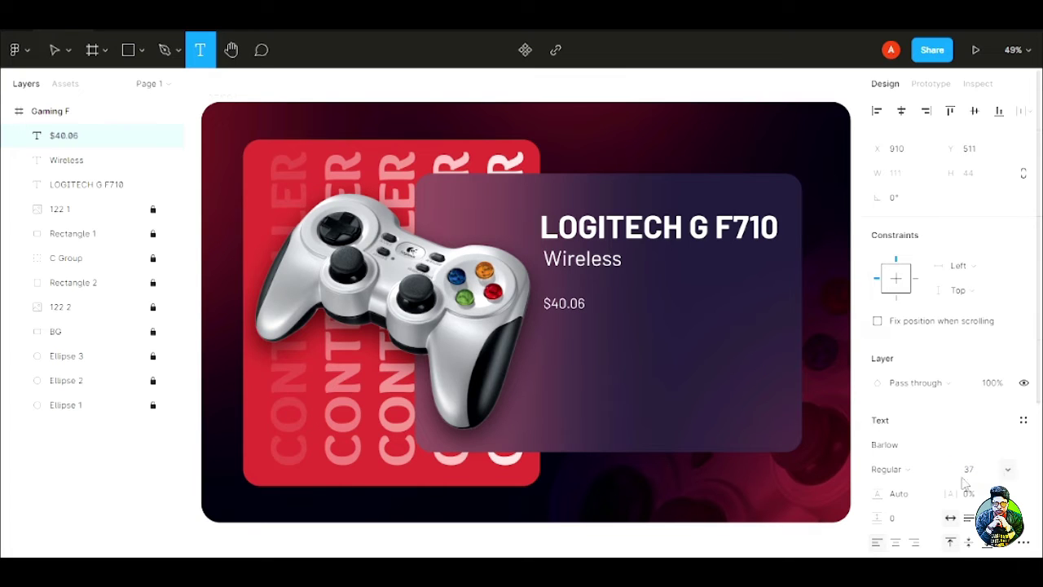
# - Duplicate the $40.06 price text directly beneath itself, at about Y 560
pyautogui.click(55, 49)
pyautogui.press('Escape')
pyautogui.click(607, 338)
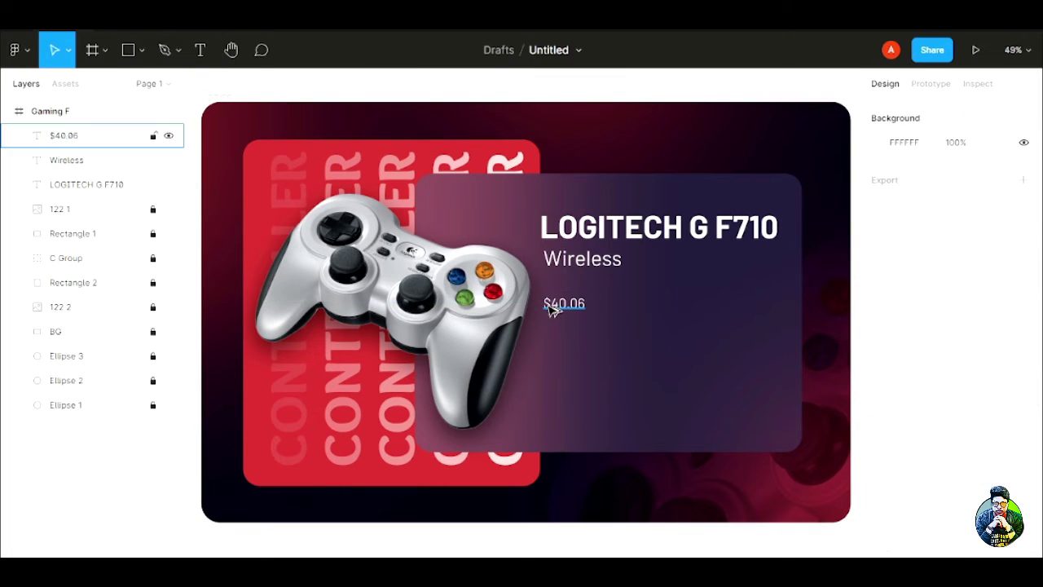
pyautogui.moveTo(552, 308)
pyautogui.mouseDown()
pyautogui.moveTo(565, 326)
pyautogui.moveTo(553, 328)
pyautogui.mouseUp()
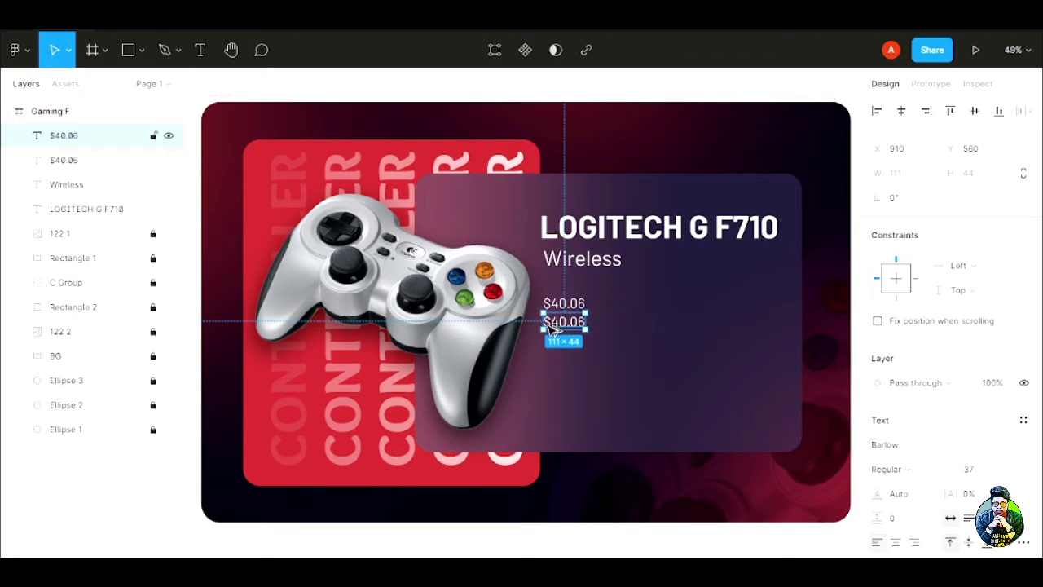
# - Change the duplicated lower price text to "$60.12"
pyautogui.press('Return')
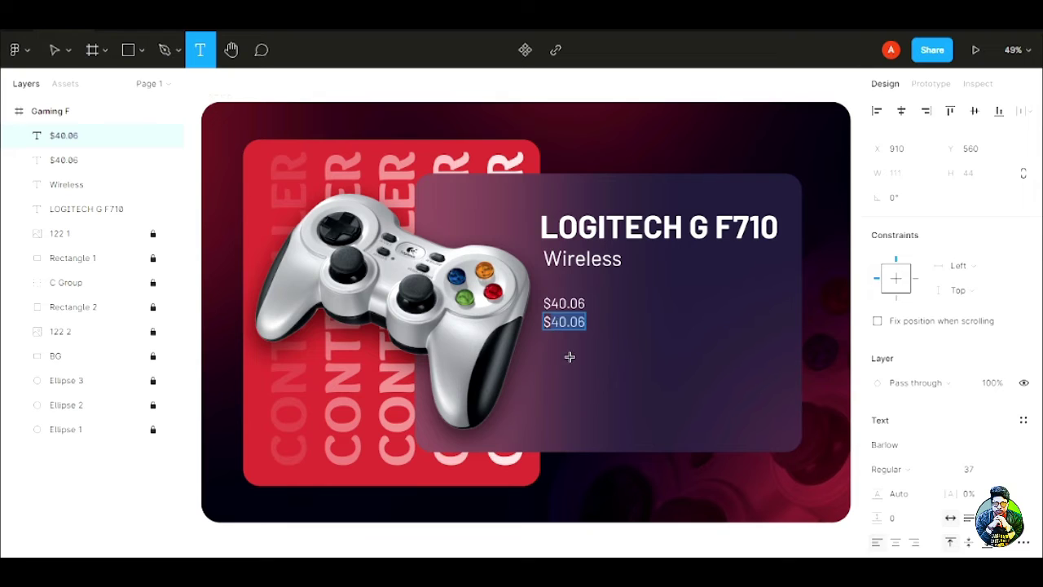
pyautogui.write('$60.12')
pyautogui.click(55, 50)
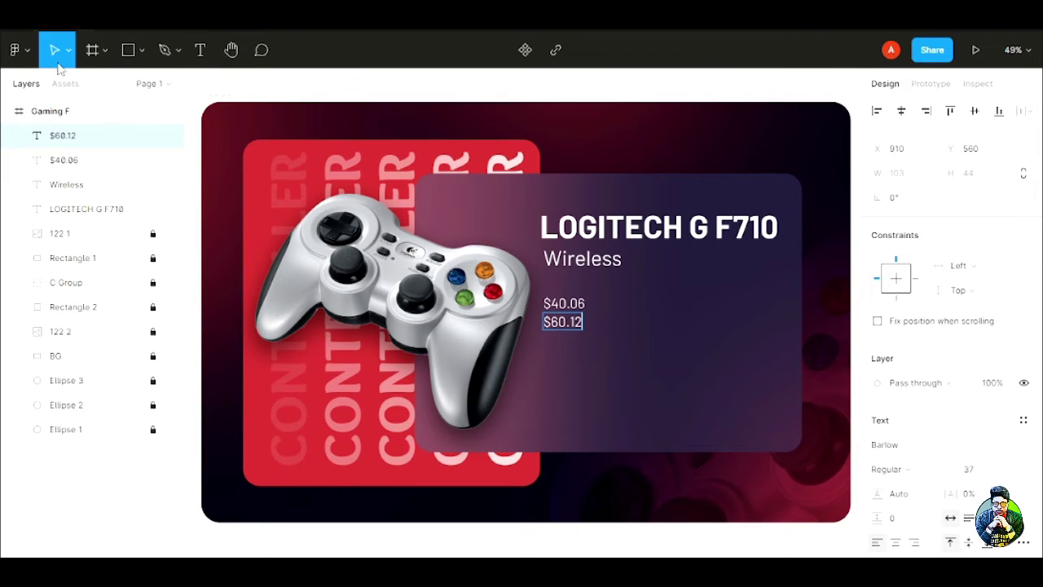
pyautogui.click(593, 373)
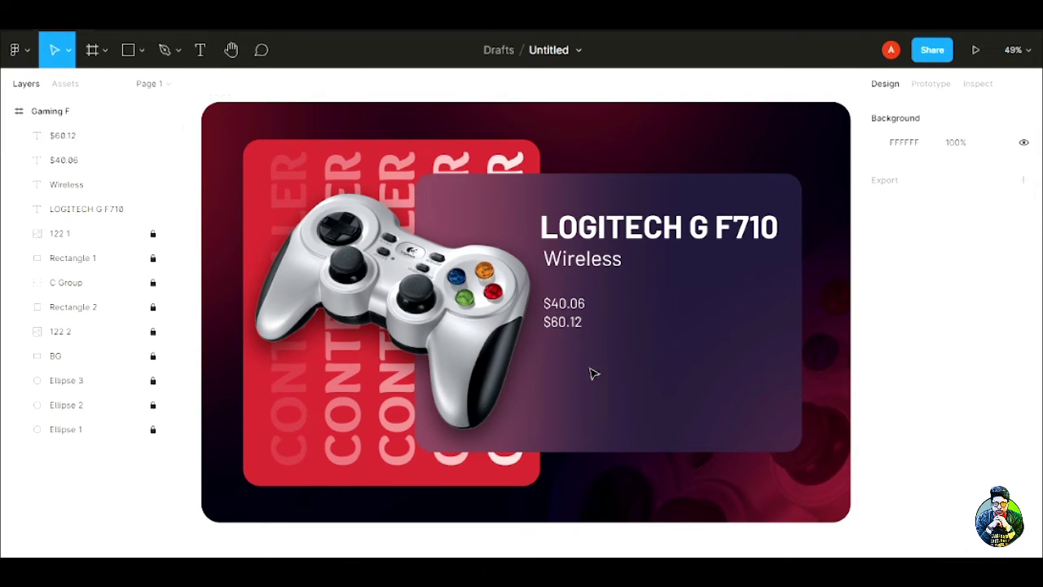
# - Draw a nearly horizontal line about 131 long across the $60.12 price
pyautogui.click(140, 50)
pyautogui.click(133, 105)
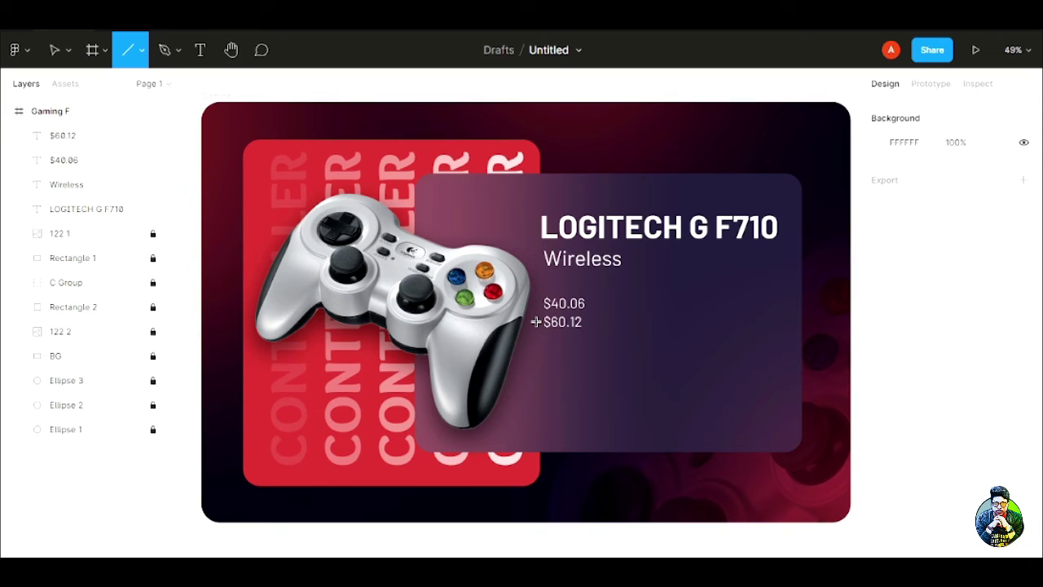
pyautogui.moveTo(535, 322); pyautogui.dragTo(589, 326)
pyautogui.click(634, 356)
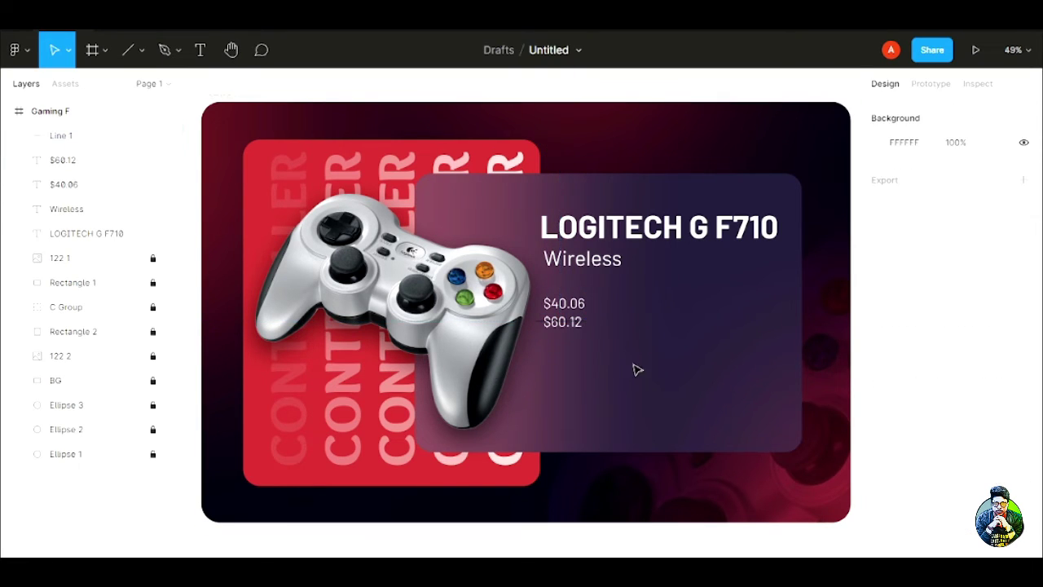
# - Nudge the line over the $60.12 price to X 895, Y 586
pyautogui.click(61, 135)
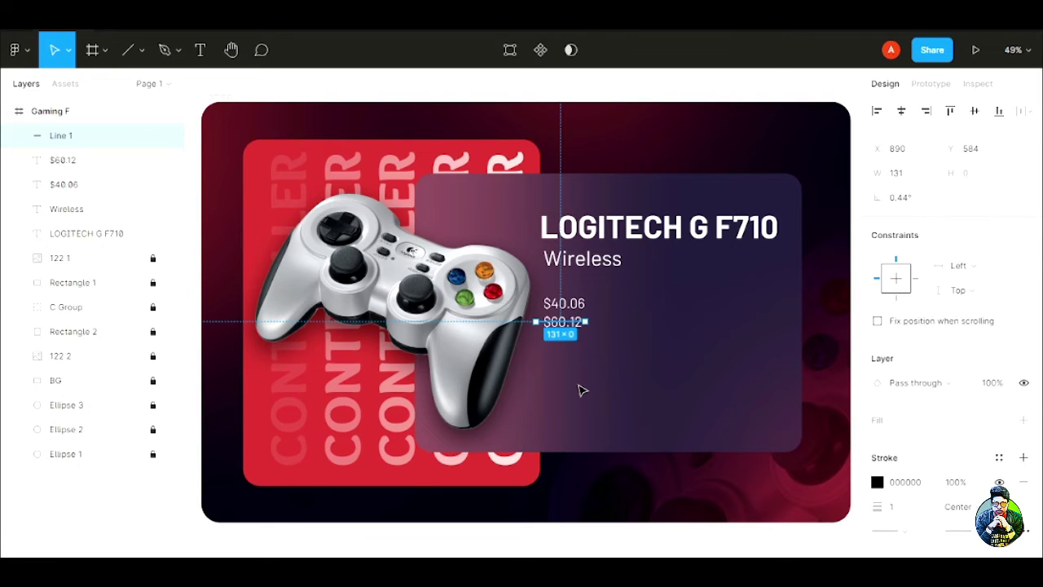
pyautogui.press('Right')
pyautogui.press('Right')
pyautogui.press('Right')
pyautogui.press('Right')
pyautogui.press('Right')
pyautogui.press('Up')
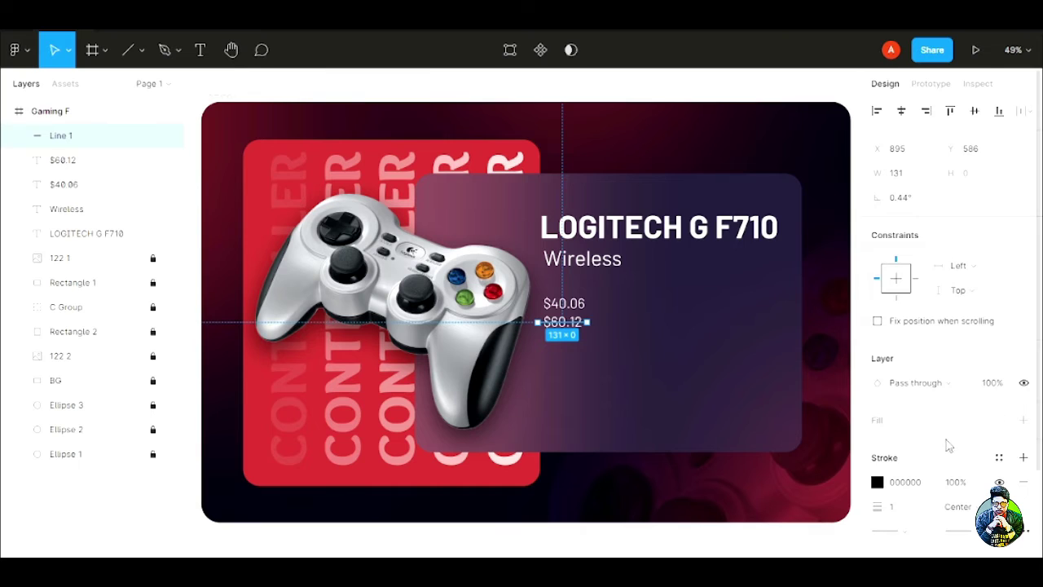
# - Set the strike-through line's stroke width to 5 and its color to white FFFFFF
pyautogui.scroll(-1, 947, 448)
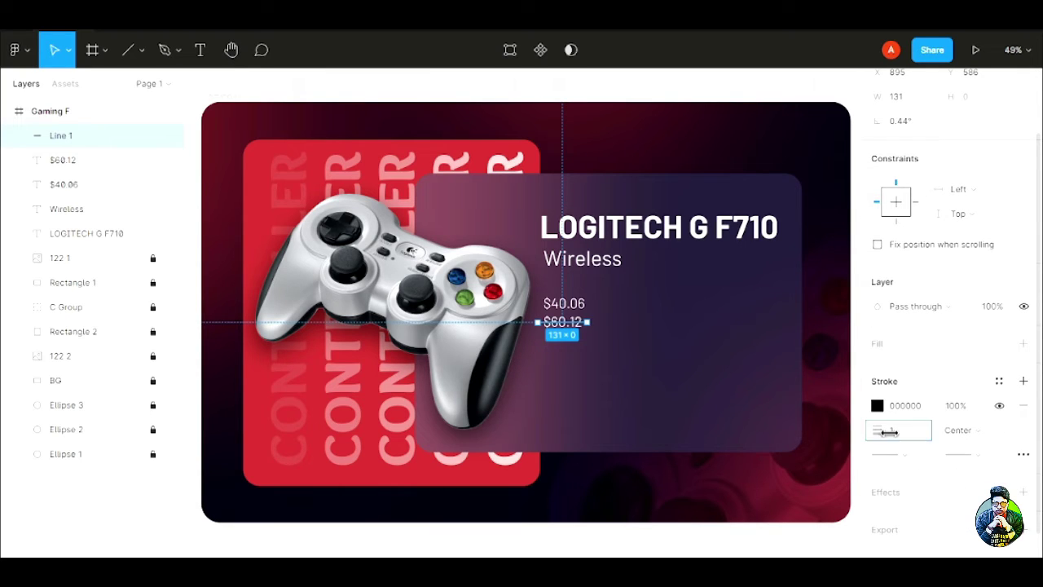
pyautogui.moveTo(885, 430); pyautogui.dragTo(897, 432)
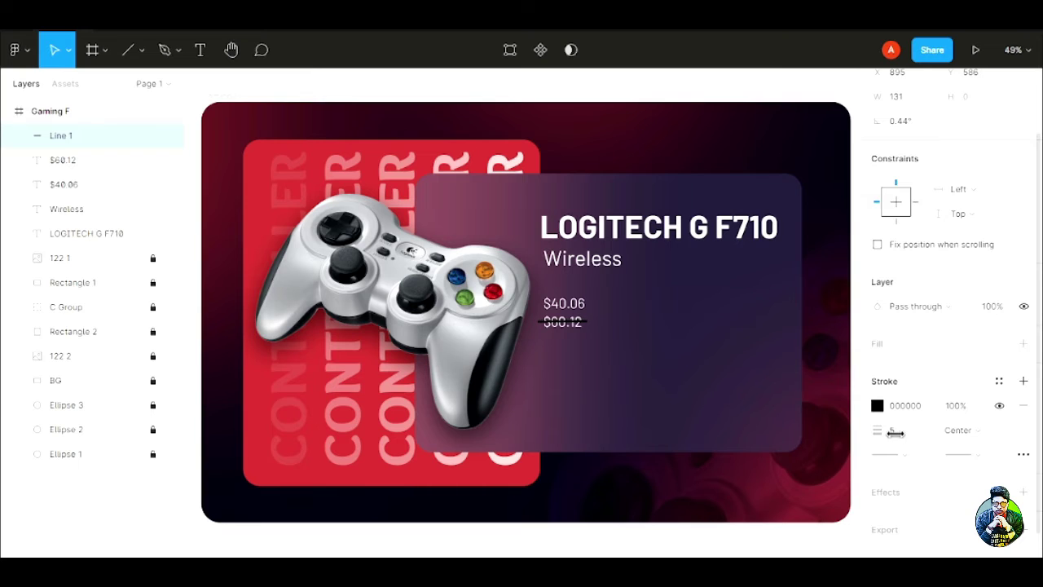
pyautogui.click(877, 408)
pyautogui.click(743, 133)
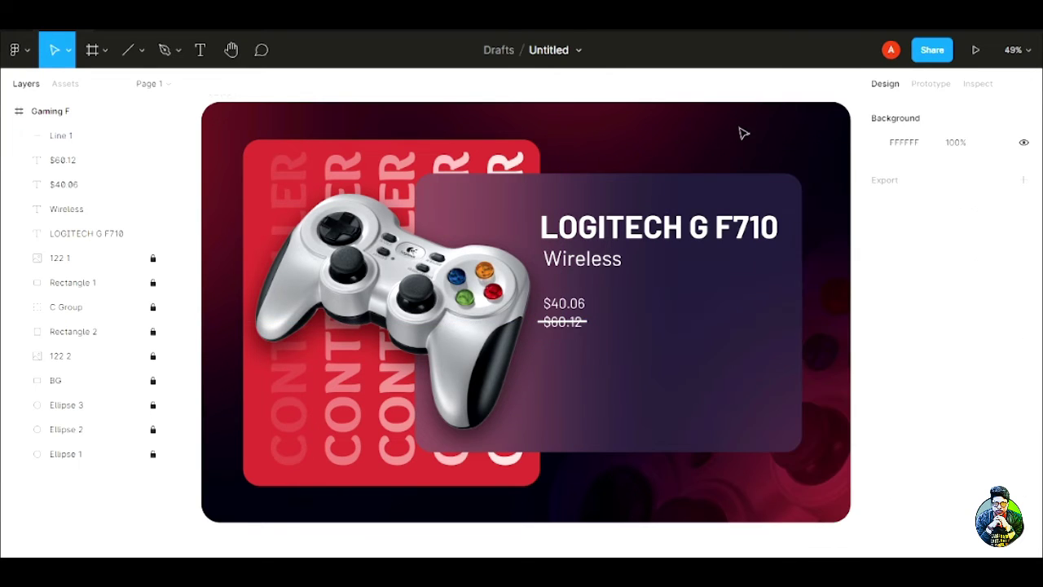
pyautogui.click(61, 136)
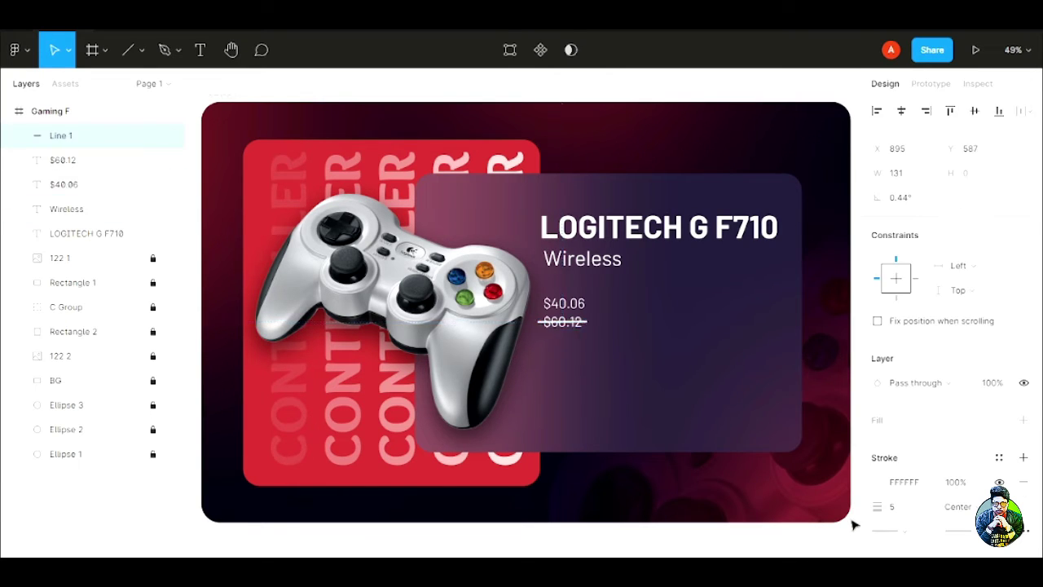
pyautogui.click(722, 368)
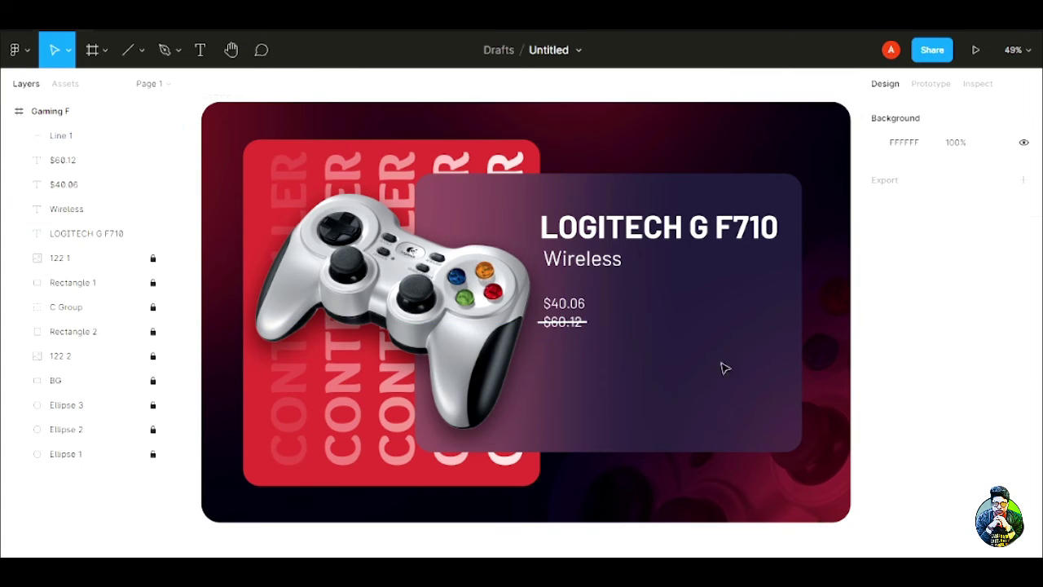
# - Shorten and straighten the strike-through line to the width of the $60.12 text: 103 long, 0° rotation, at X 910, Y 587
pyautogui.click(566, 323)
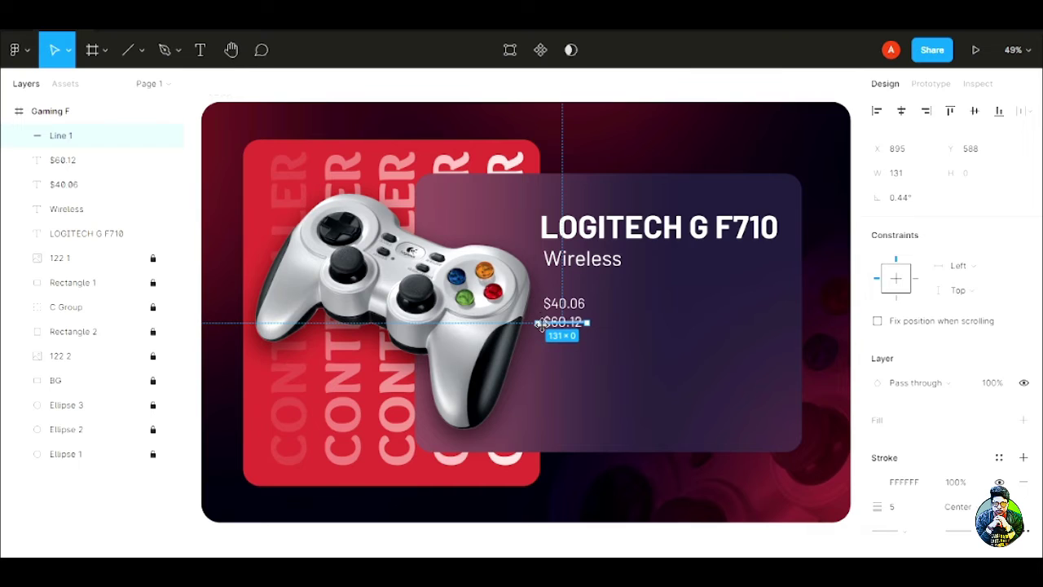
pyautogui.moveTo(534, 322); pyautogui.dragTo(581, 323)
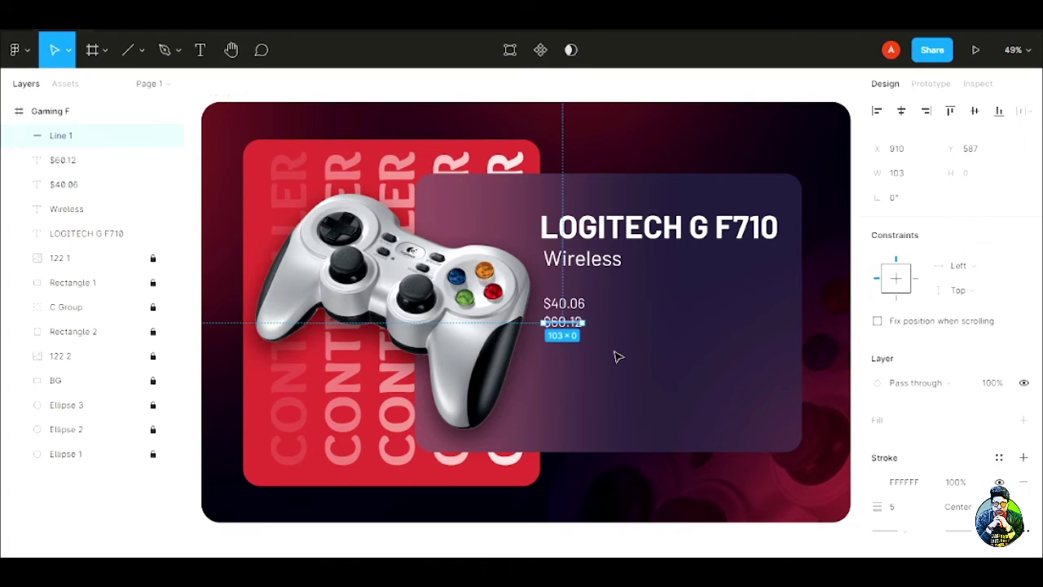
pyautogui.click(617, 357)
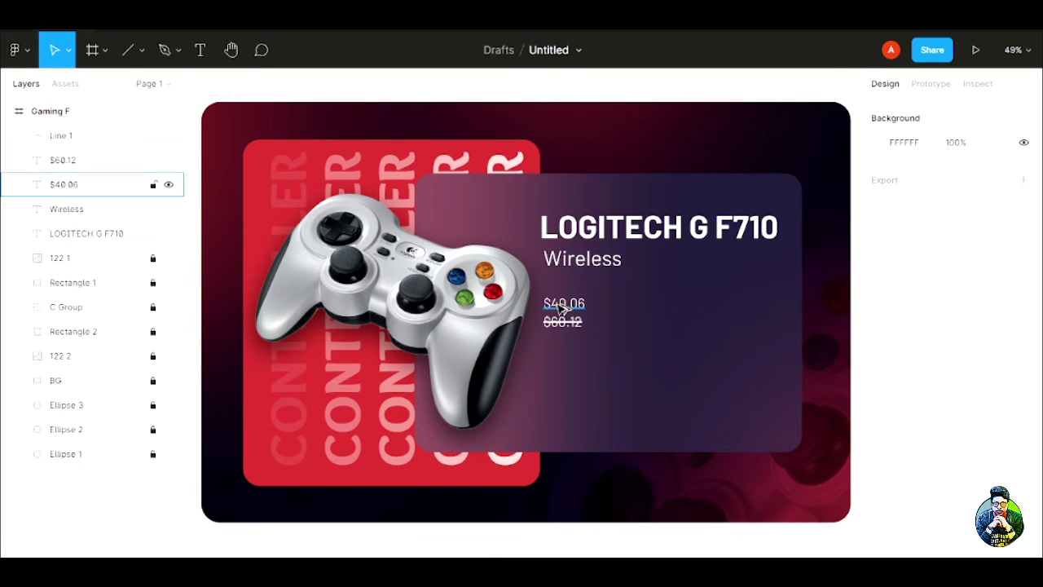
# - Duplicate the $40.06 text below the struck-out price at about Y 627 and change the copy's text to "Color :"
pyautogui.moveTo(563, 303); pyautogui.dragTo(555, 348)
pyautogui.click(200, 50)
pyautogui.doubleClick(564, 346)
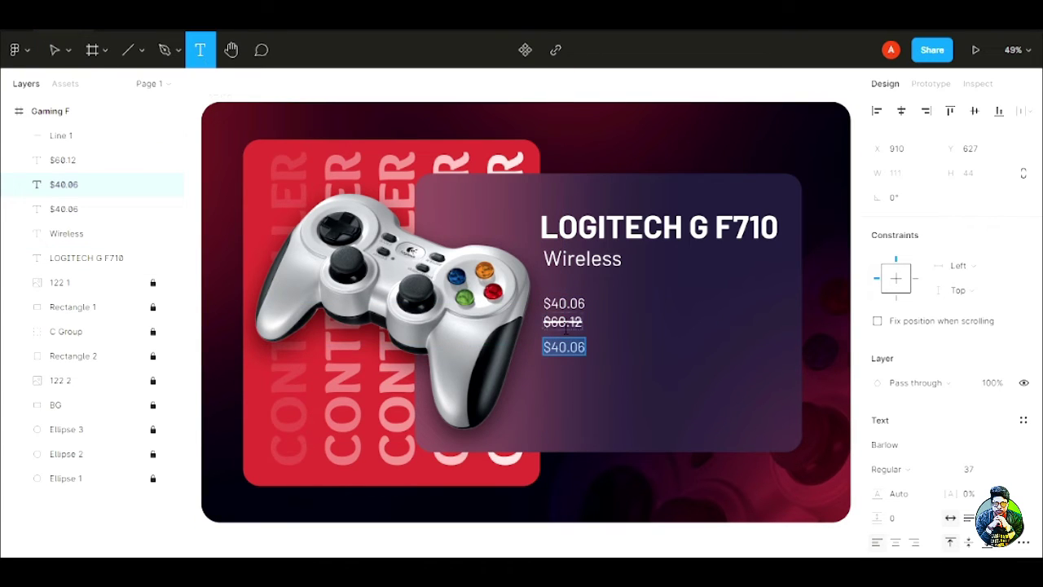
pyautogui.press('BackSpace')
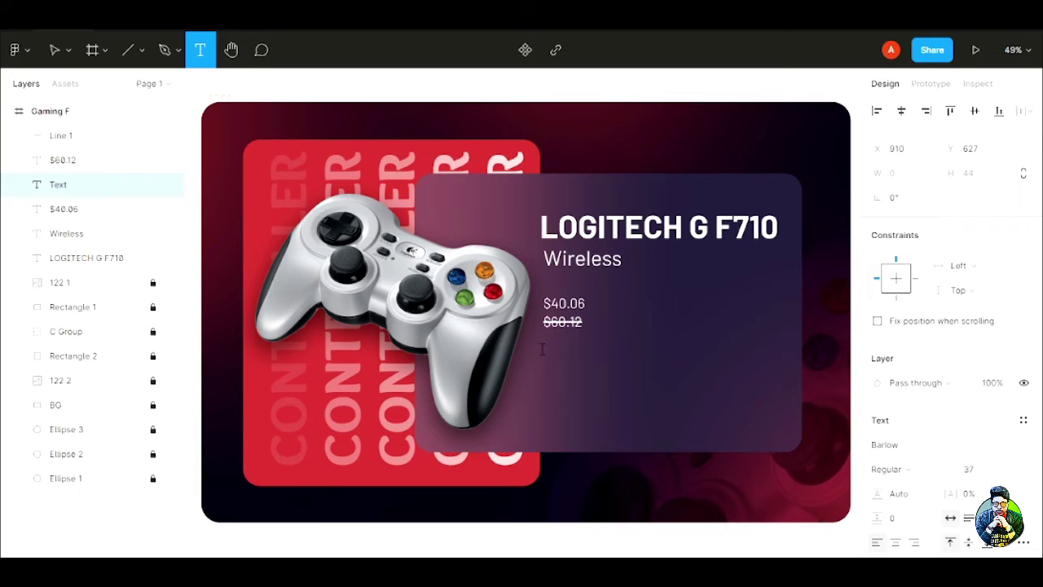
pyautogui.write('Color :')
pyautogui.click(54, 50)
pyautogui.click(644, 400)
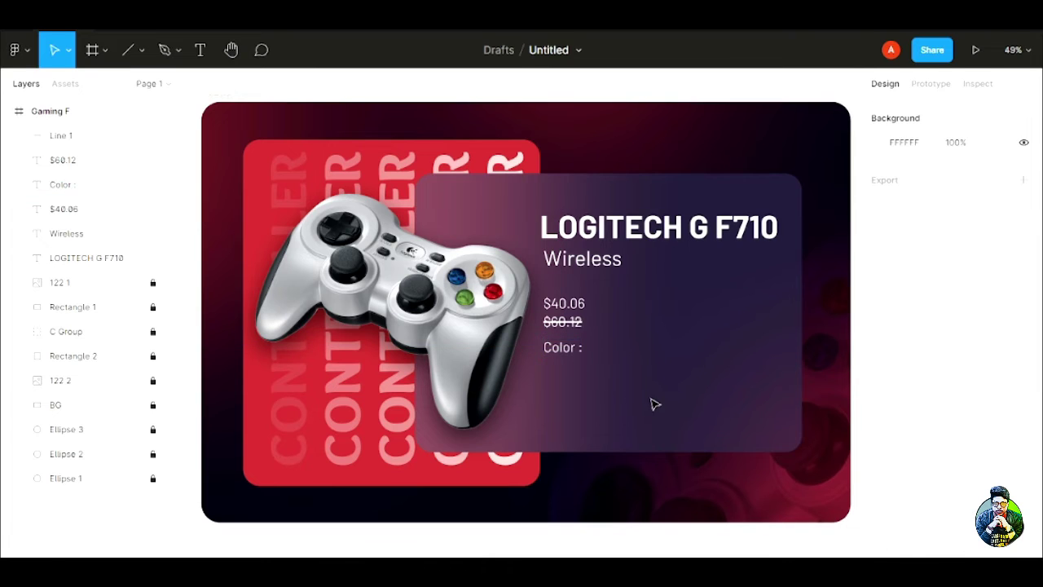
pyautogui.click(82, 209)
pyautogui.press('Return')
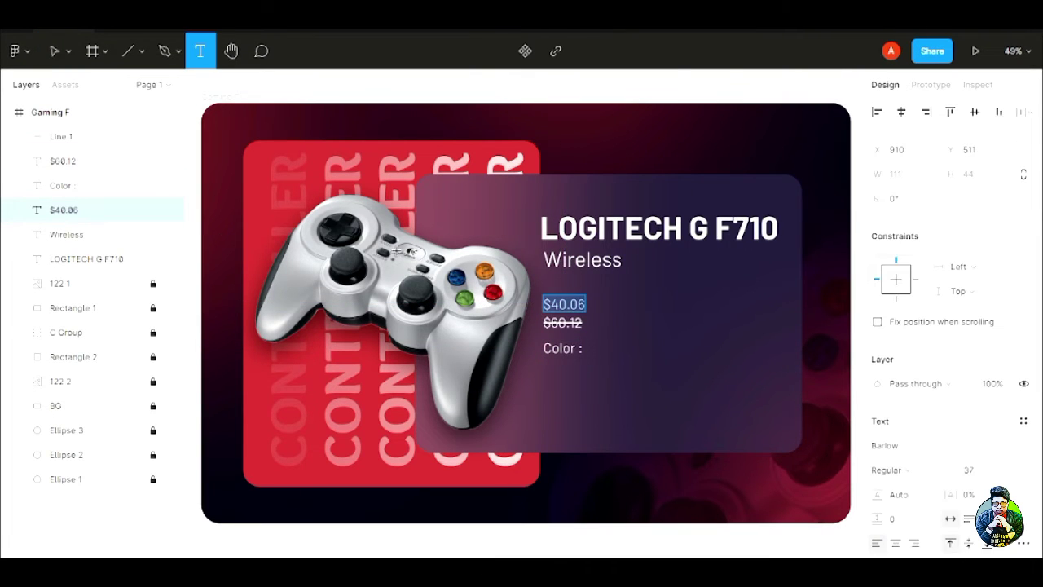
pyautogui.click(543, 315)
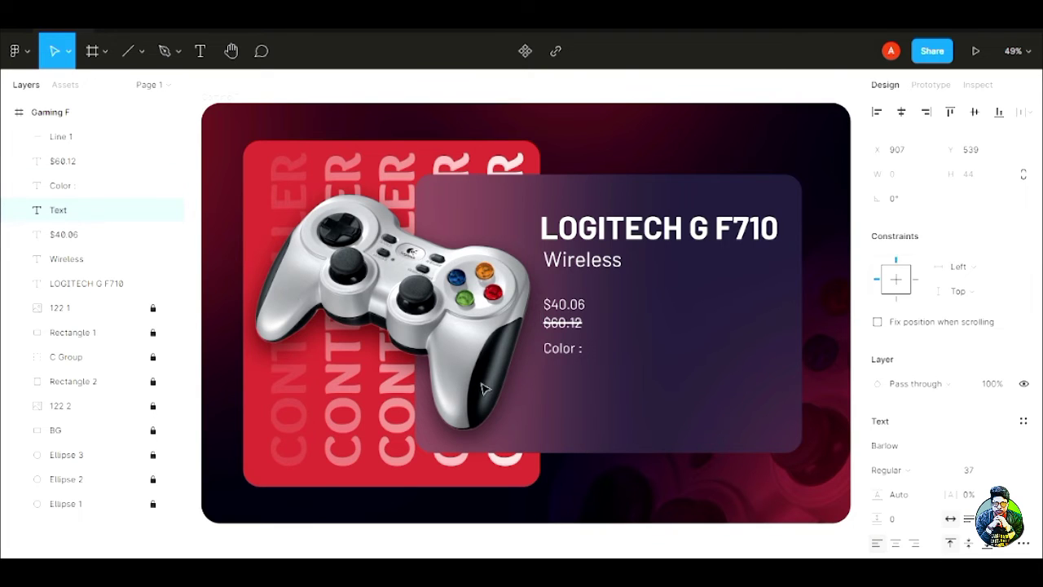
pyautogui.click(93, 162)
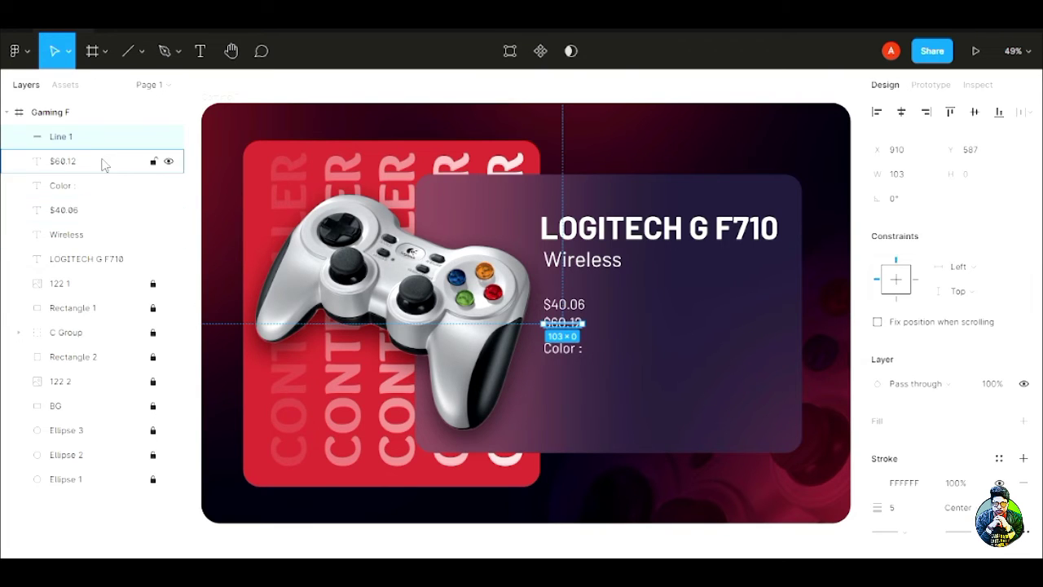
# - Insert "-33% " in front of the $40.06 price so the text reads "-33% $40.06"
pyautogui.click(91, 210)
pyautogui.press('Return')
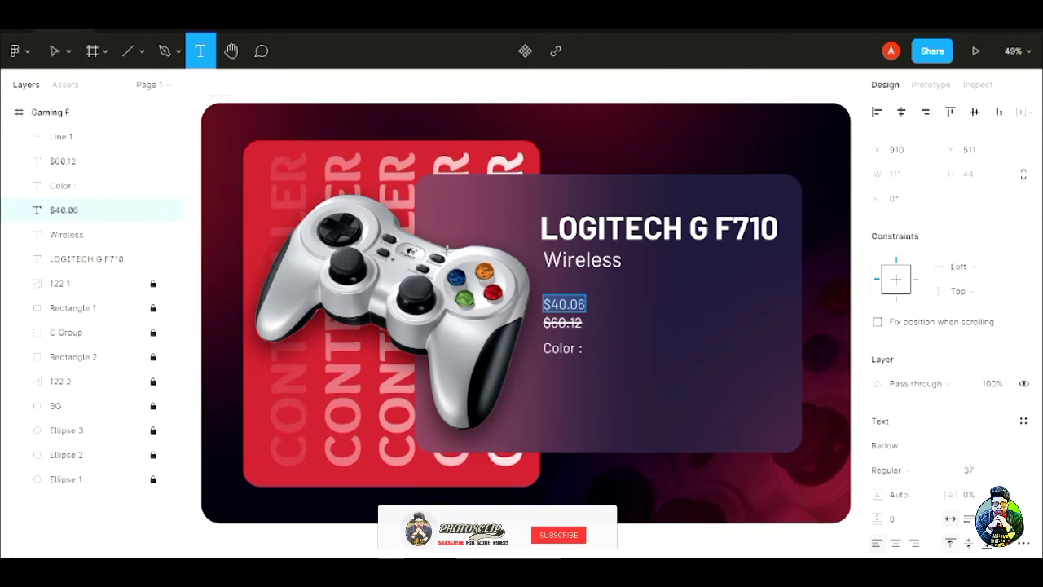
pyautogui.click(548, 304)
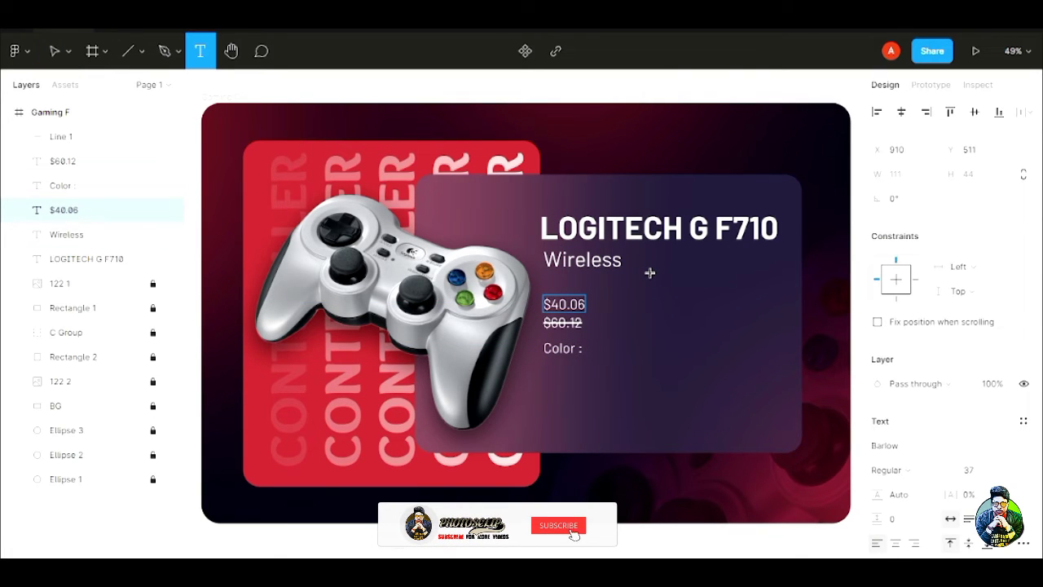
pyautogui.write('-33')
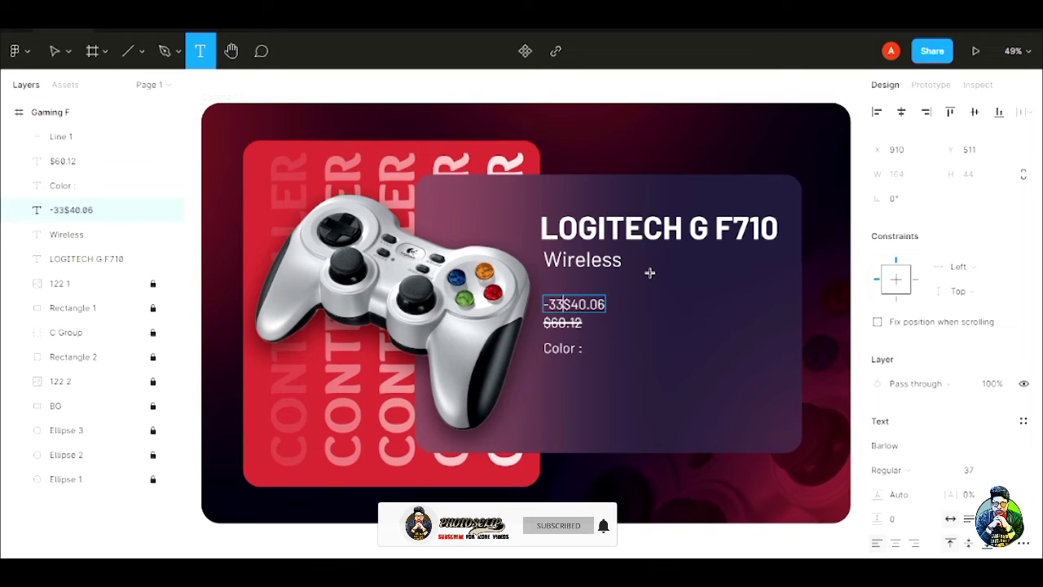
pyautogui.write('%')
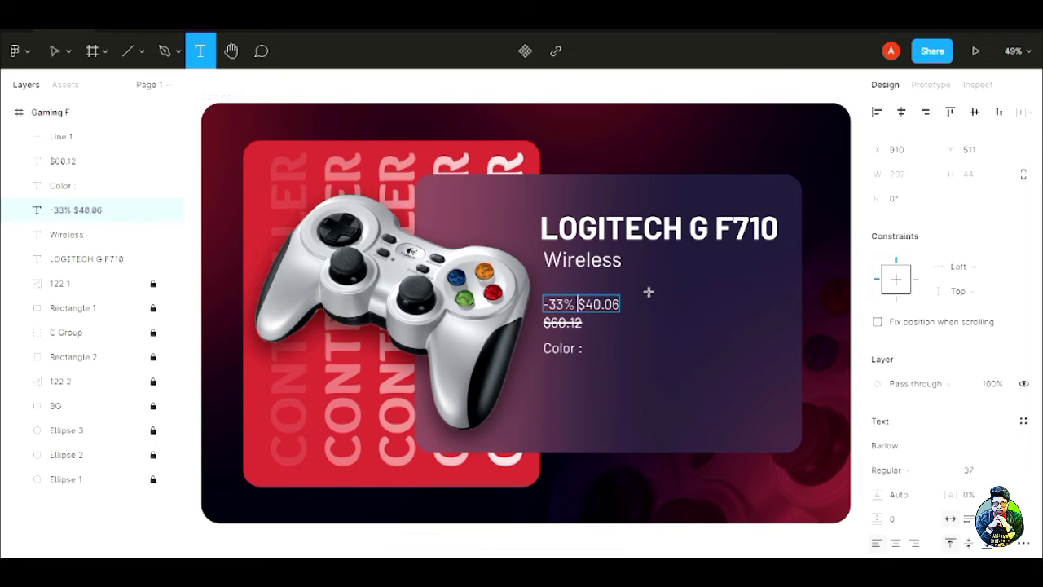
pyautogui.click(54, 50)
pyautogui.click(640, 404)
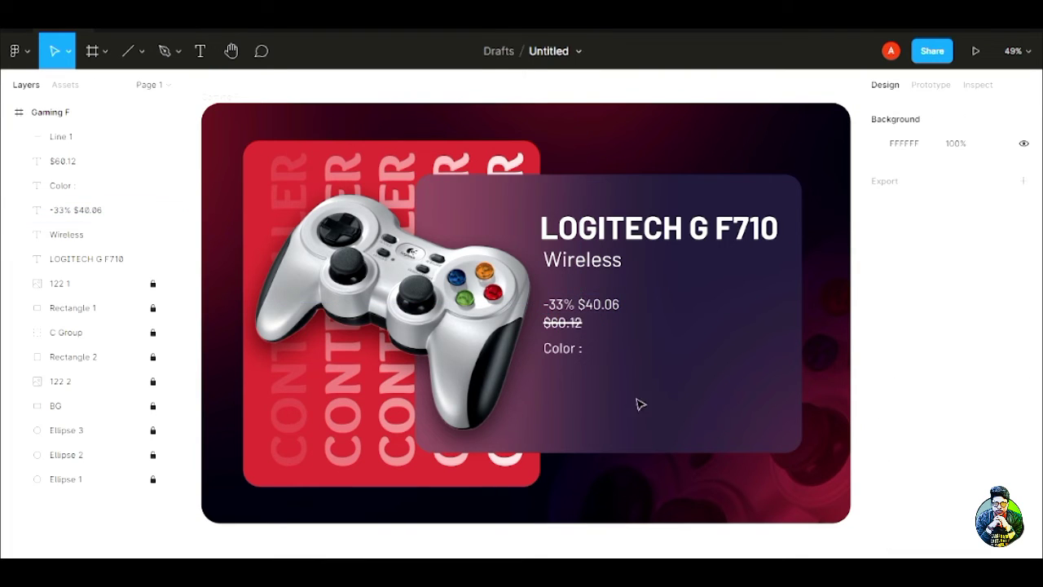
# - Move the $60.12 text together with its strike-through line sideways to X 1009, beneath the $40.06 figure
pyautogui.click(560, 330)
pyautogui.keyDown('shift'); pyautogui.click(58, 161); pyautogui.keyUp('shift')
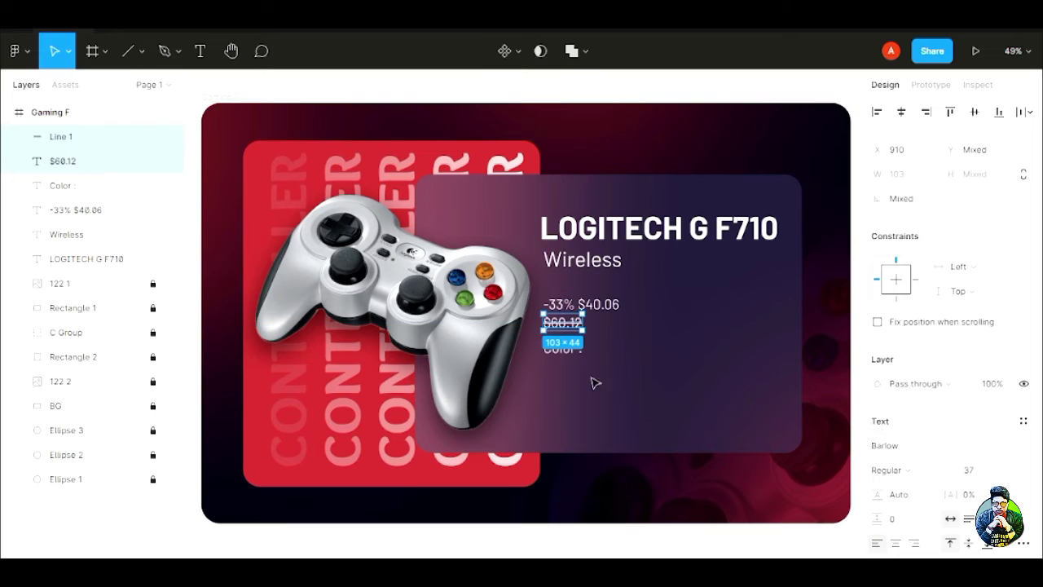
pyautogui.moveTo(564, 326); pyautogui.dragTo(602, 329)
pyautogui.click(645, 414)
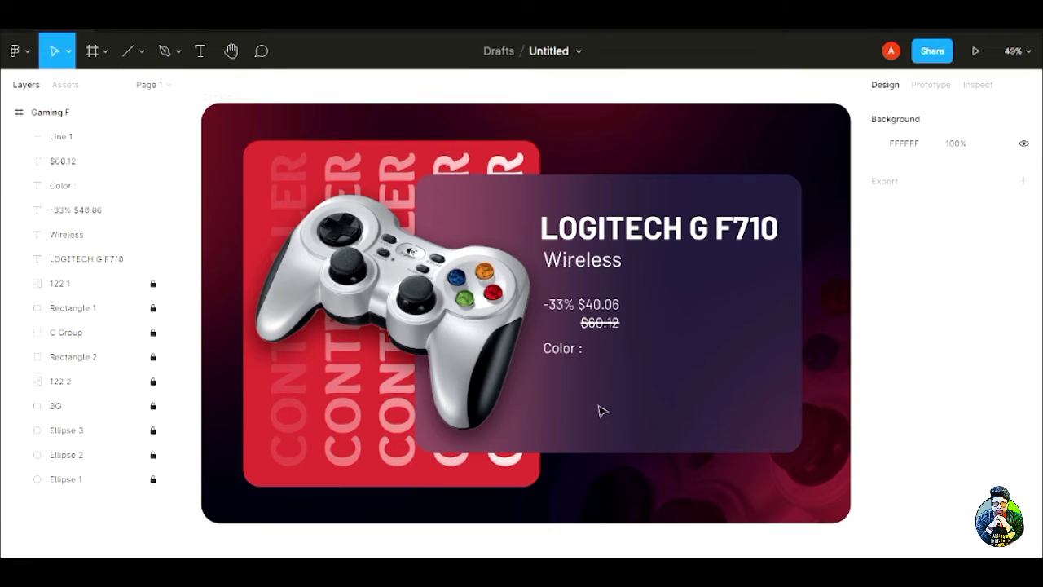
# - Set the font size of the "-33% $40.06" and $60.12 texts to 35
pyautogui.click(78, 163)
pyautogui.keyDown('shift'); pyautogui.click(75, 138); pyautogui.keyUp('shift')
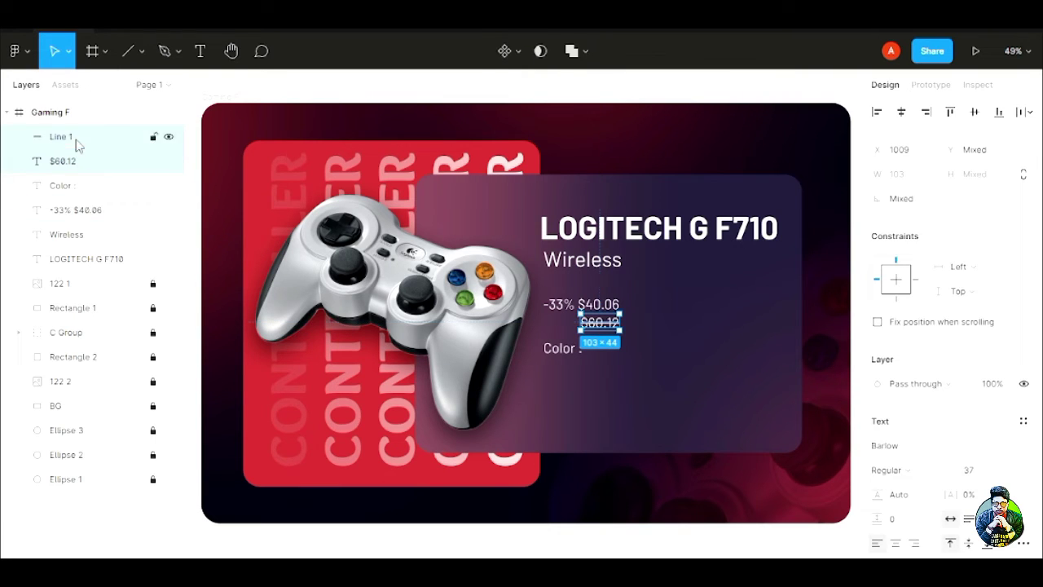
pyautogui.keyDown('shift'); pyautogui.click(81, 212); pyautogui.keyUp('shift')
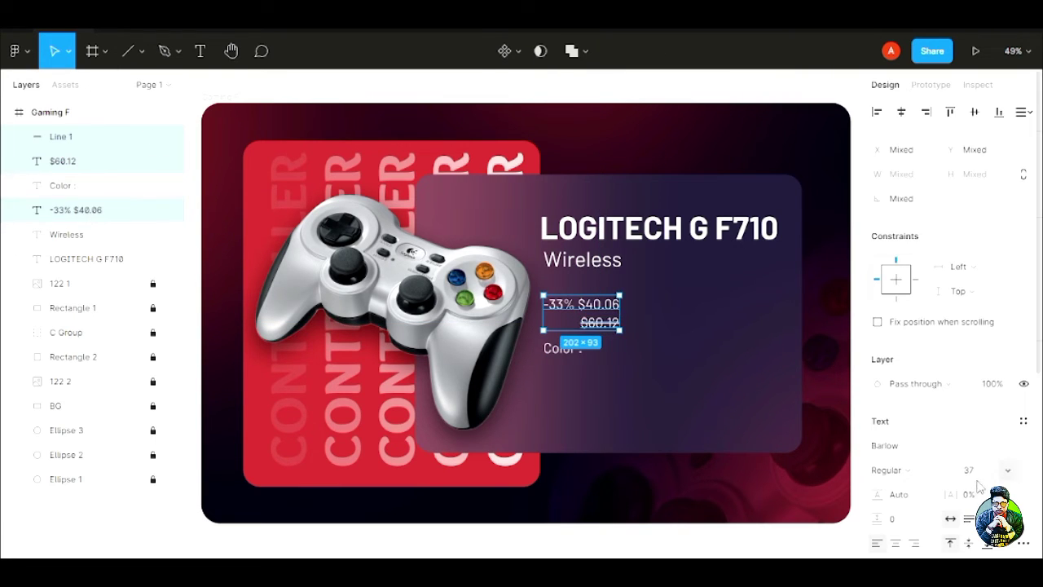
pyautogui.moveTo(976, 472)
pyautogui.mouseDown()
pyautogui.moveTo(966, 474)
pyautogui.moveTo(974, 478)
pyautogui.mouseUp()
pyautogui.click(699, 429)
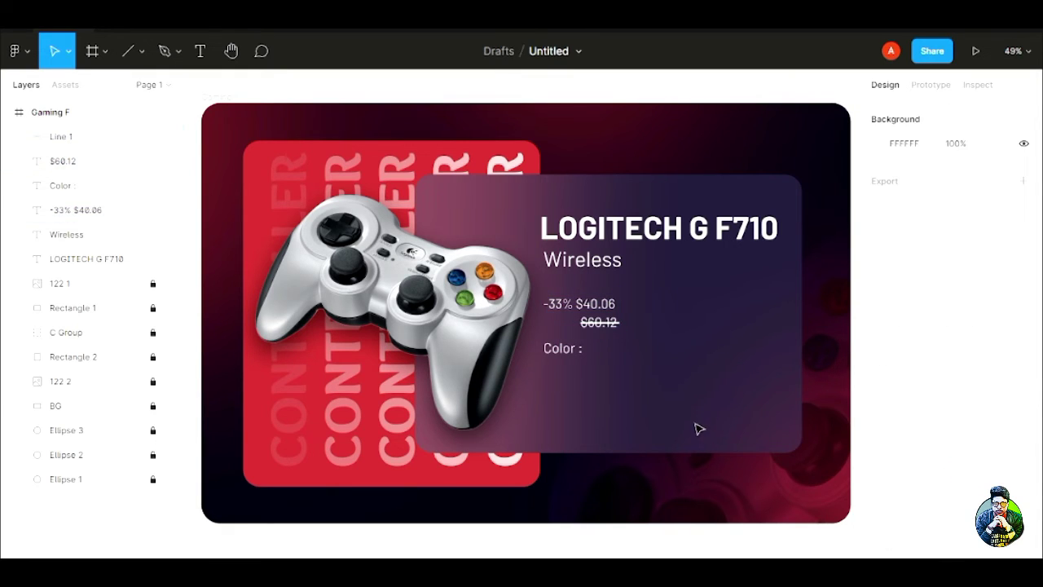
# - Shift the $60.12 text and its strike-through line to X 998 to line up under $40.06
pyautogui.click(81, 136)
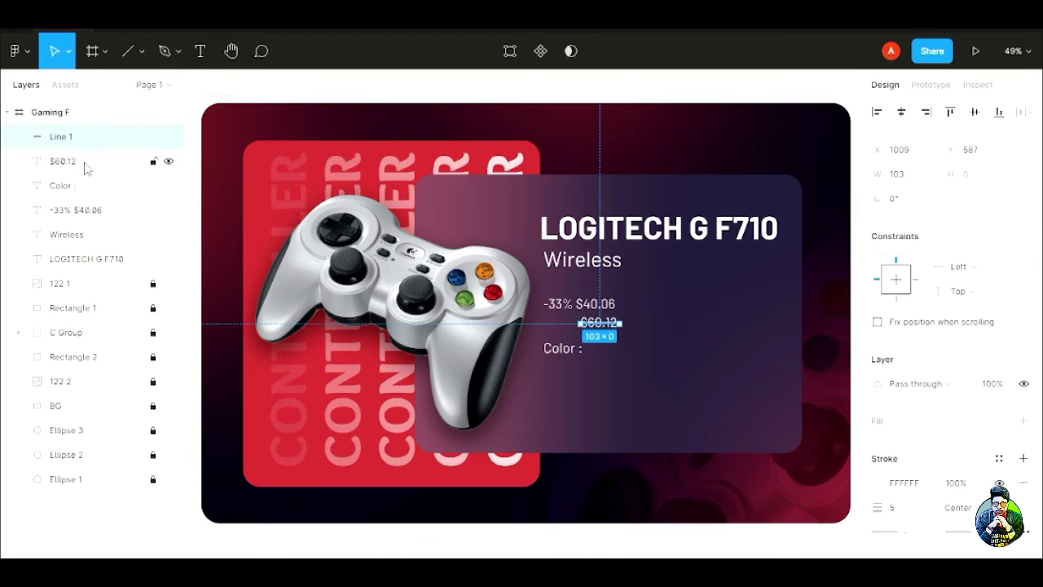
pyautogui.keyDown('shift'); pyautogui.click(85, 166); pyautogui.keyUp('shift')
pyautogui.moveTo(596, 324); pyautogui.dragTo(591, 324)
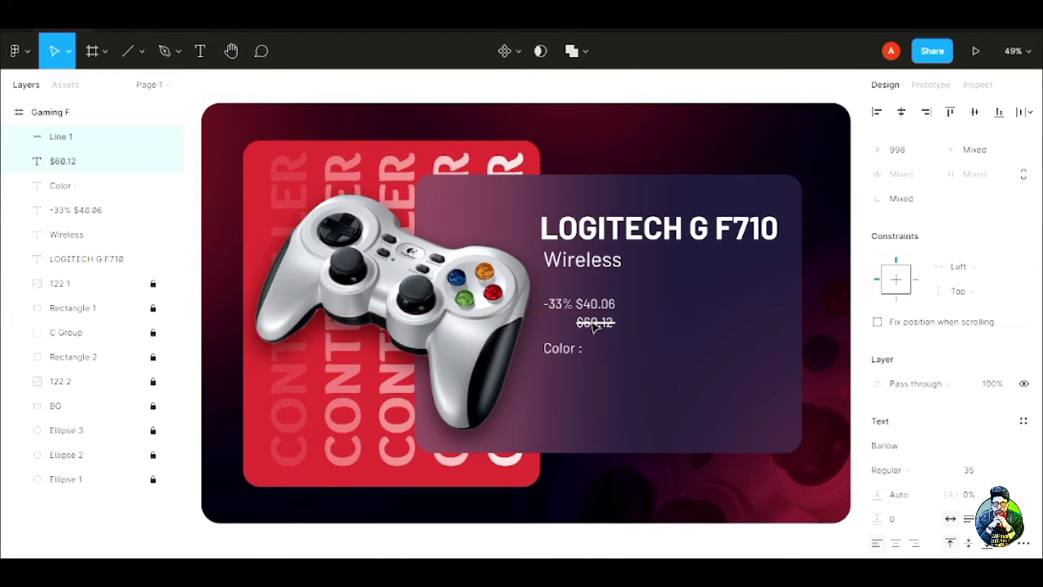
pyautogui.click(655, 392)
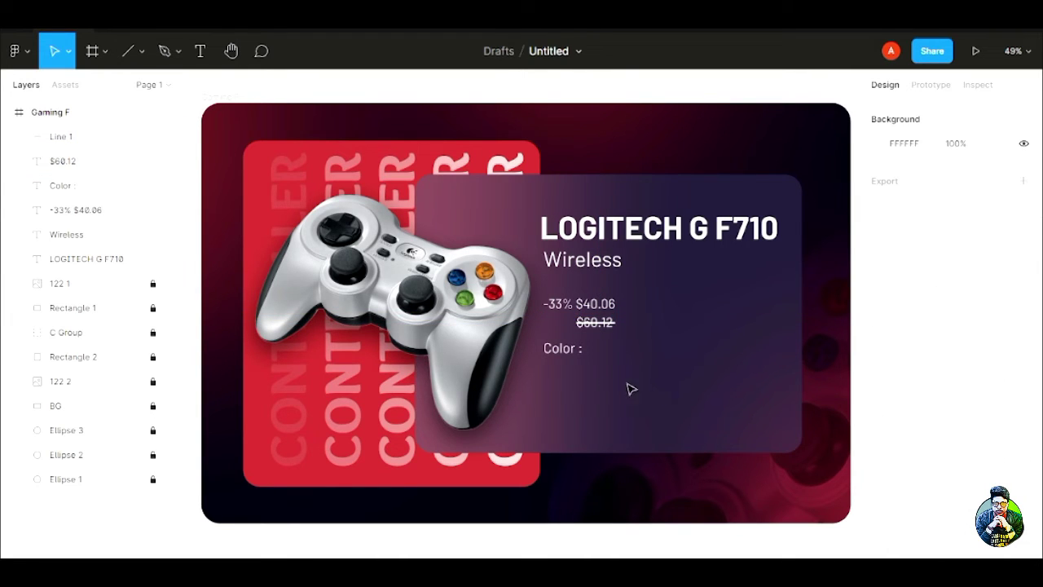
# - Draw a circle about 39 × 39 to the right of the "Color :" label
pyautogui.click(141, 51)
pyautogui.click(110, 144)
pyautogui.moveTo(597, 346); pyautogui.dragTo(613, 363)
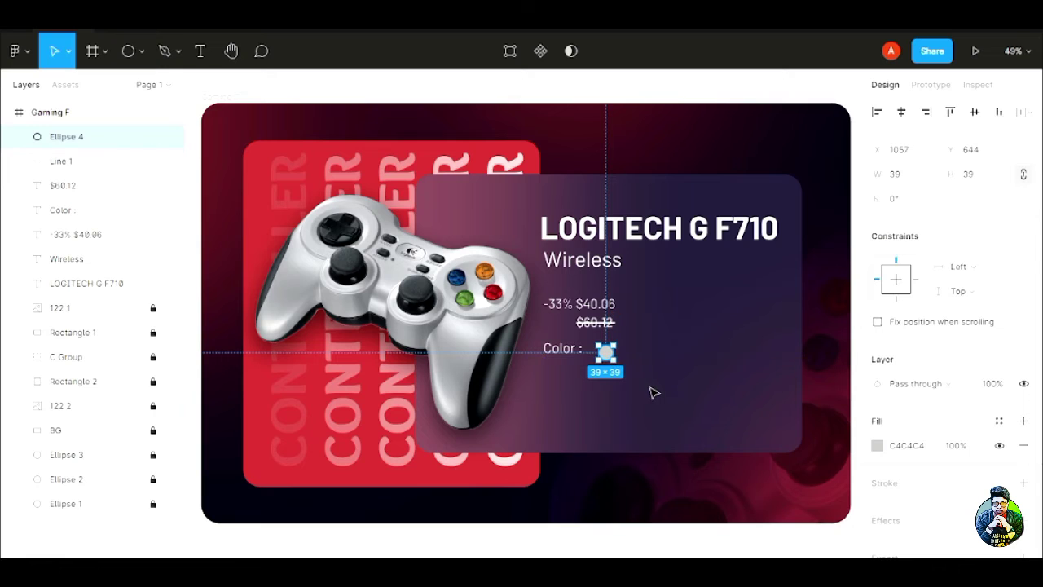
# - Change the fill of the circle beside the "Color :" label from solid to a linear gradient
pyautogui.click(654, 393)
pyautogui.click(609, 356)
pyautogui.click(876, 445)
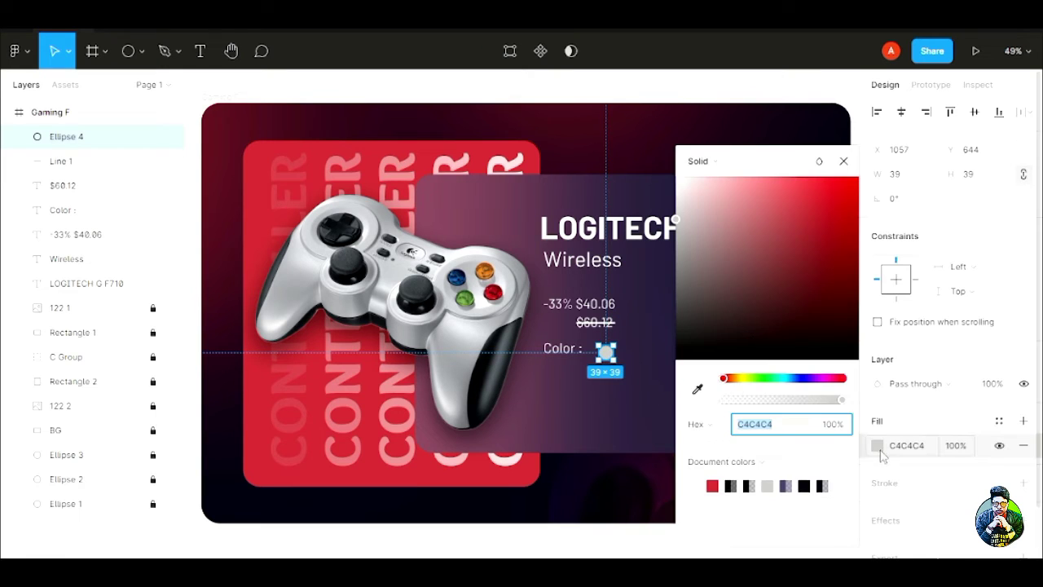
pyautogui.click(746, 163)
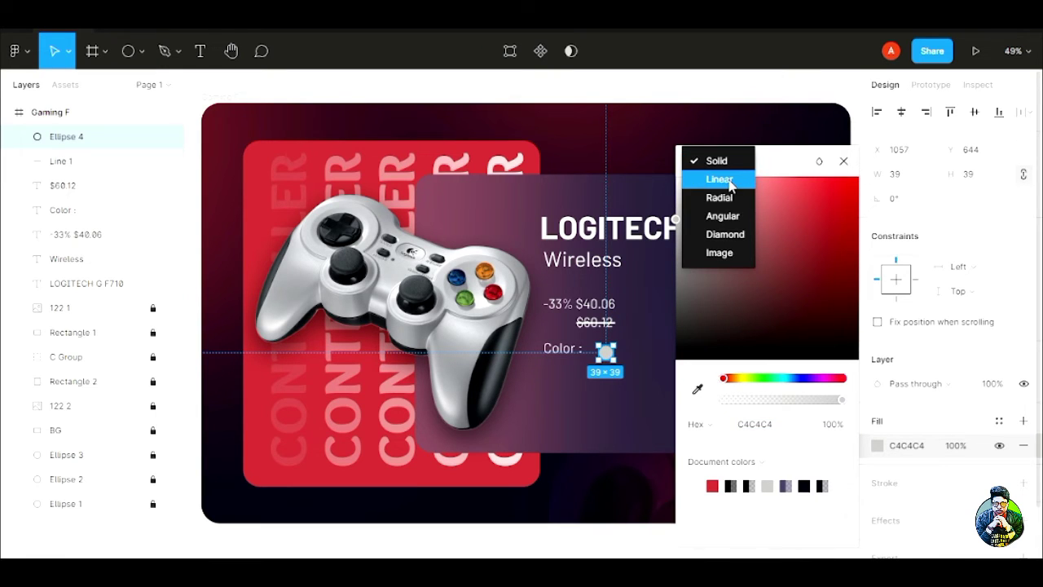
pyautogui.click(721, 180)
pyautogui.click(840, 486)
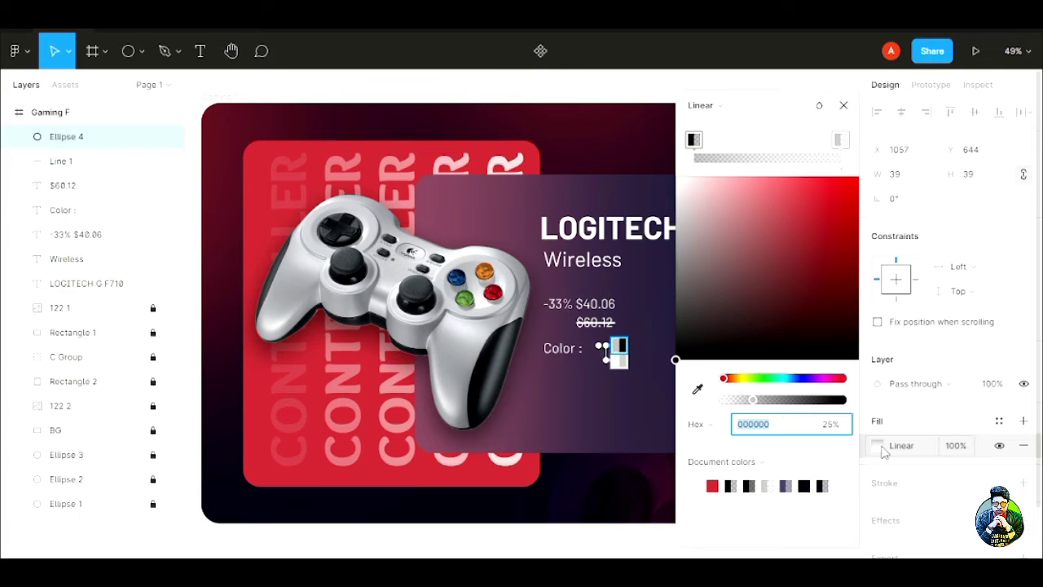
# - Set the circle's gradient start to 000000 at 100% opacity and its end to FFFFFF at 100%
pyautogui.click(842, 141)
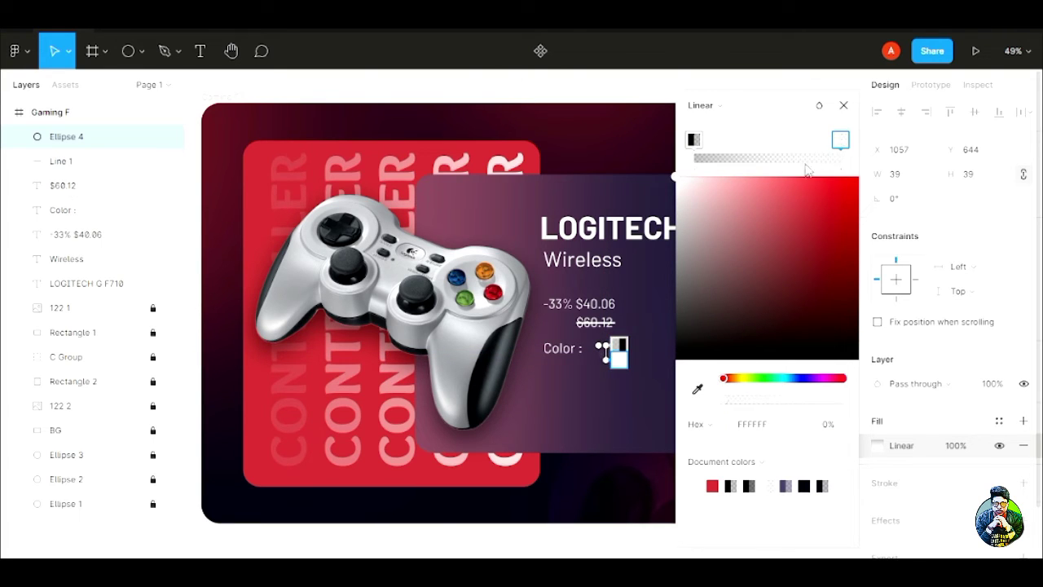
pyautogui.click(693, 140)
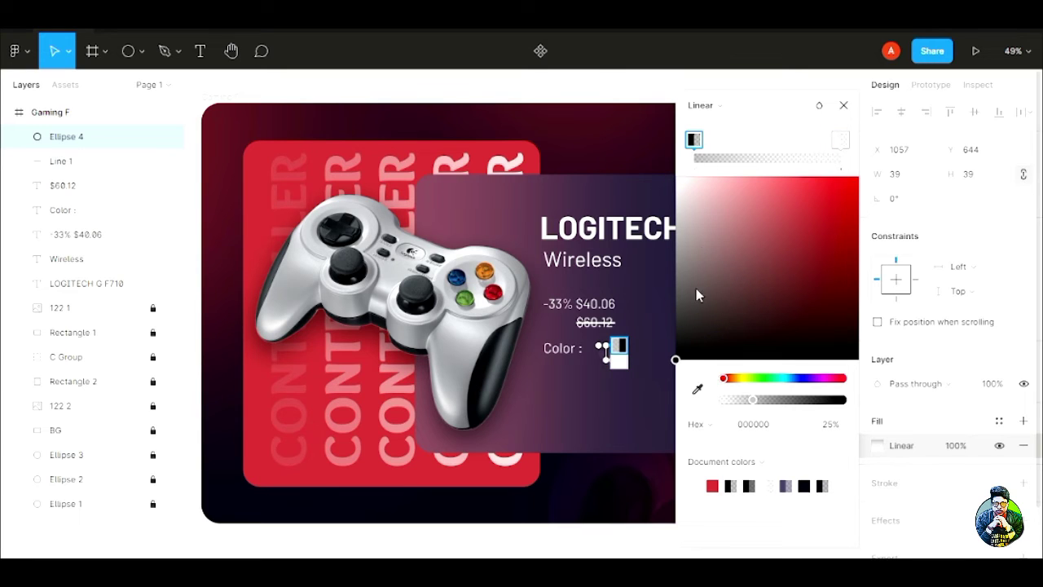
pyautogui.moveTo(676, 359); pyautogui.dragTo(858, 369)
pyautogui.moveTo(764, 400); pyautogui.dragTo(852, 403)
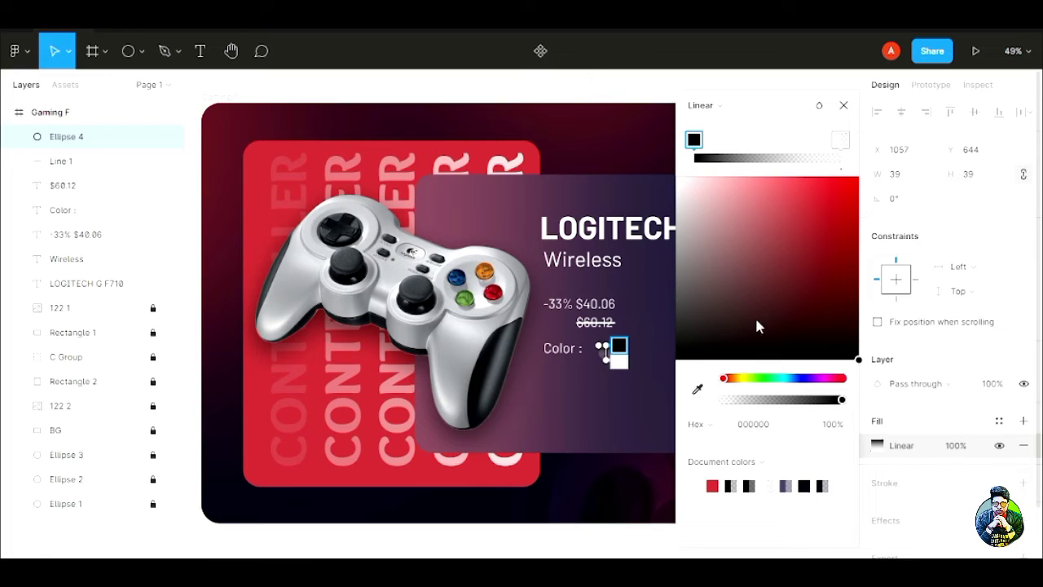
pyautogui.click(840, 141)
pyautogui.moveTo(727, 403); pyautogui.dragTo(847, 407)
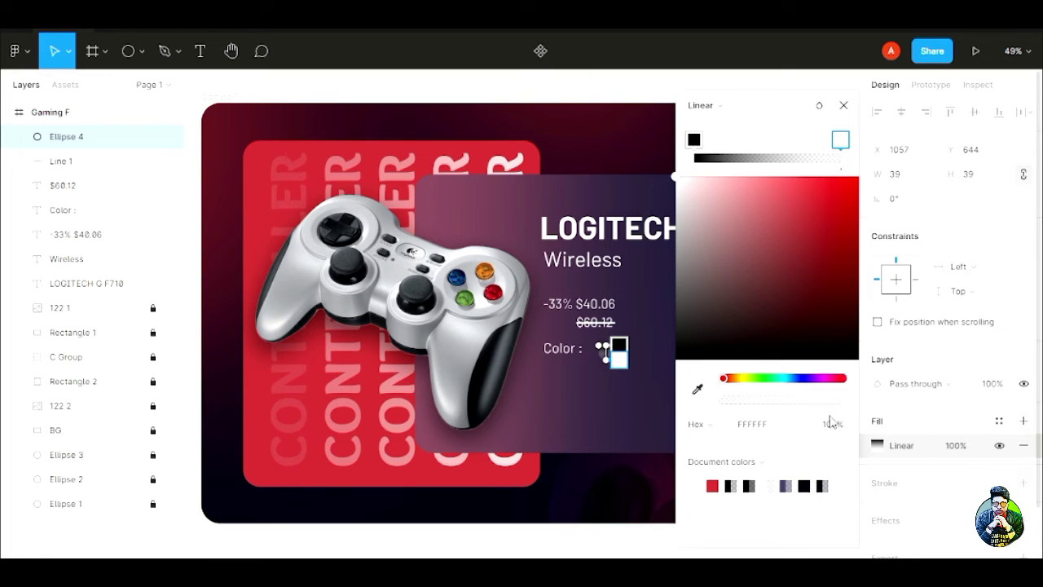
pyautogui.click(843, 105)
pyautogui.click(799, 323)
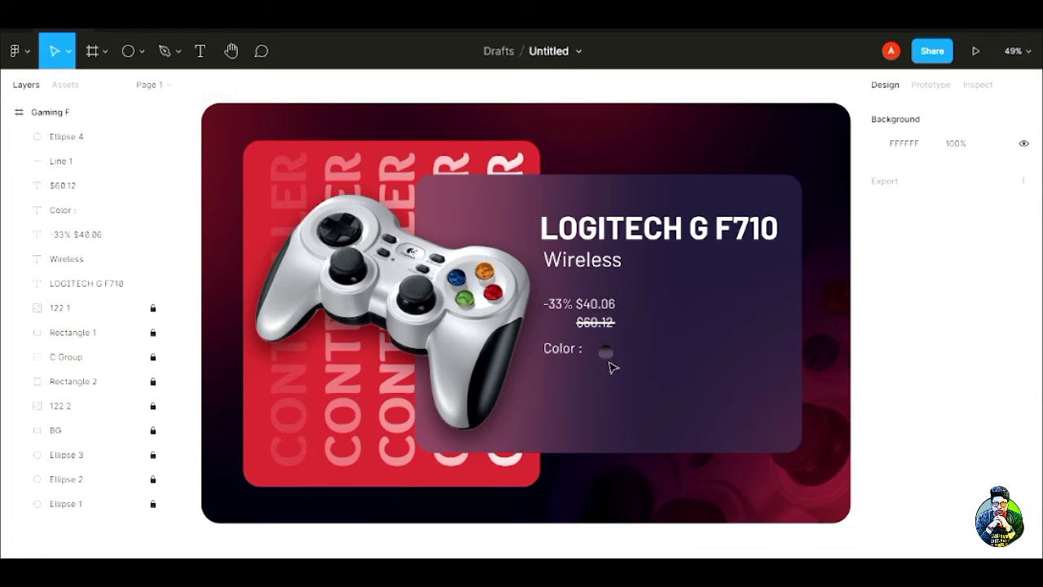
# - Duplicate the dark circle beside itself at X 1095, Y 636 and set the copy's gradient start color to FD0000
pyautogui.moveTo(607, 360)
pyautogui.mouseDown()
pyautogui.moveTo(600, 352)
pyautogui.moveTo(628, 358)
pyautogui.mouseUp()
pyautogui.click(877, 445)
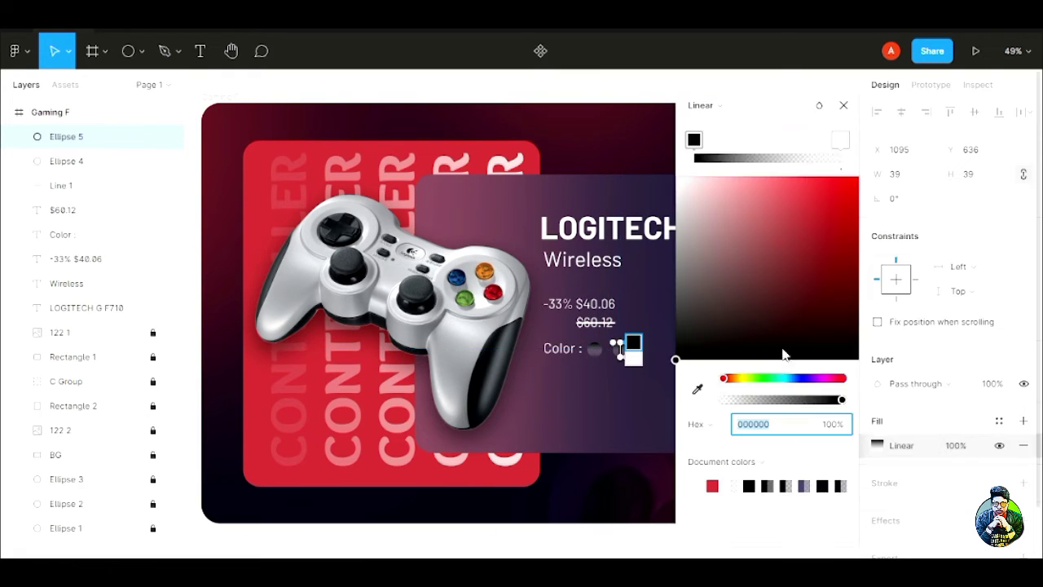
pyautogui.moveTo(825, 305); pyautogui.dragTo(865, 182)
# - Set the end color of the second circle's gradient to blue 0044F1
pyautogui.click(840, 141)
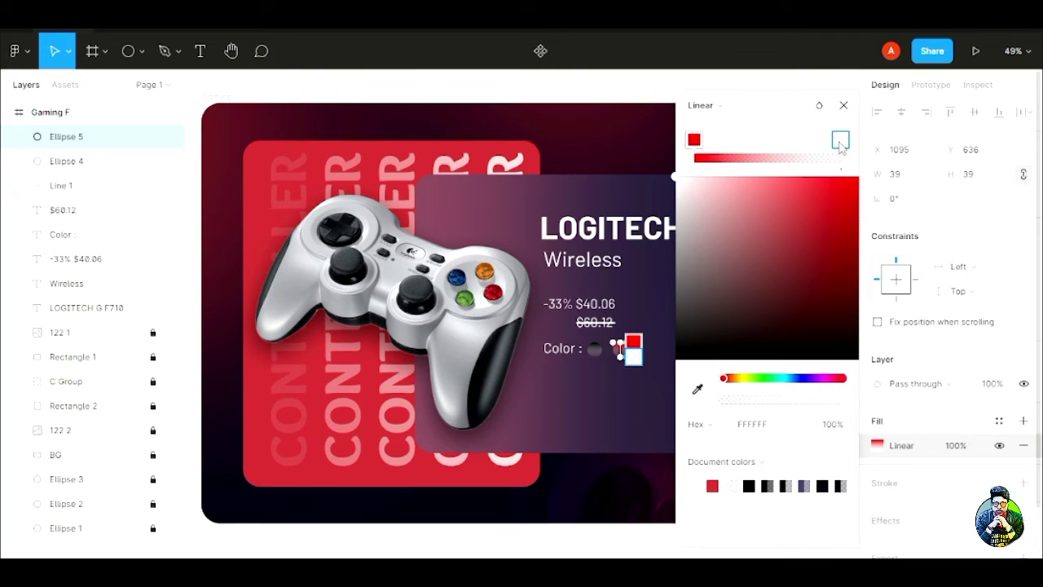
pyautogui.click(793, 379)
pyautogui.moveTo(808, 246); pyautogui.dragTo(858, 185)
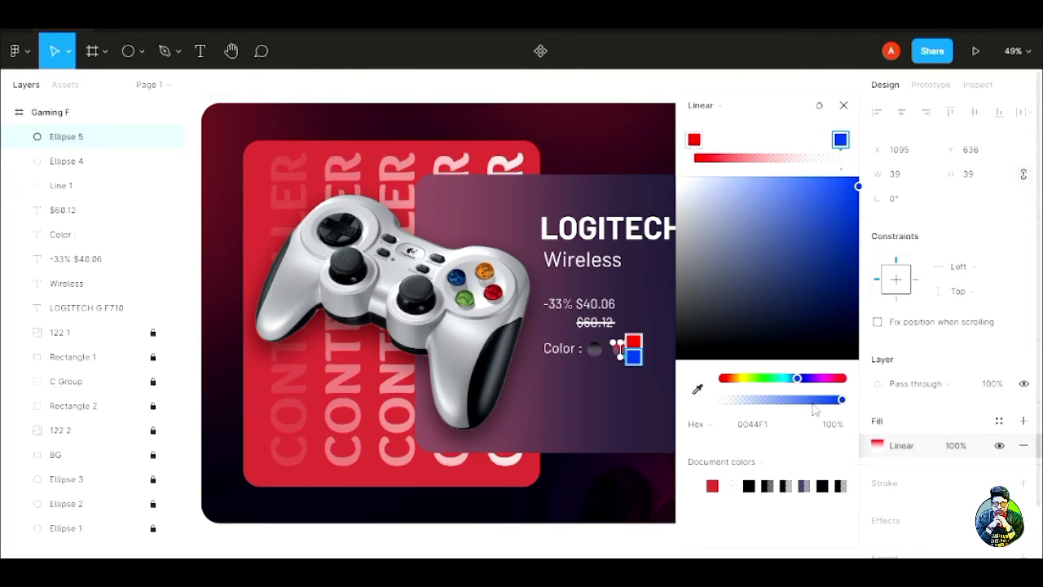
pyautogui.click(694, 139)
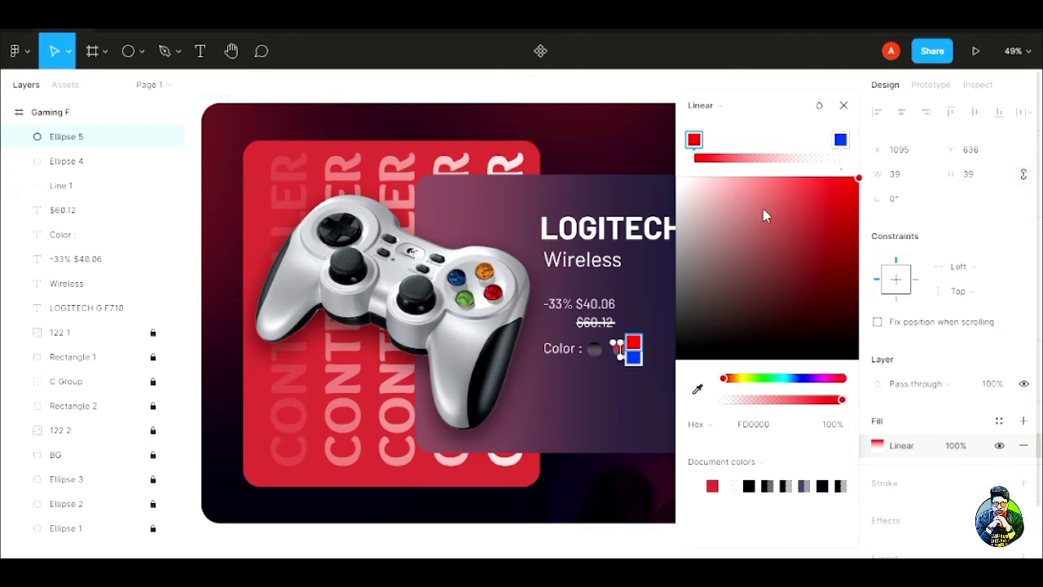
pyautogui.click(840, 139)
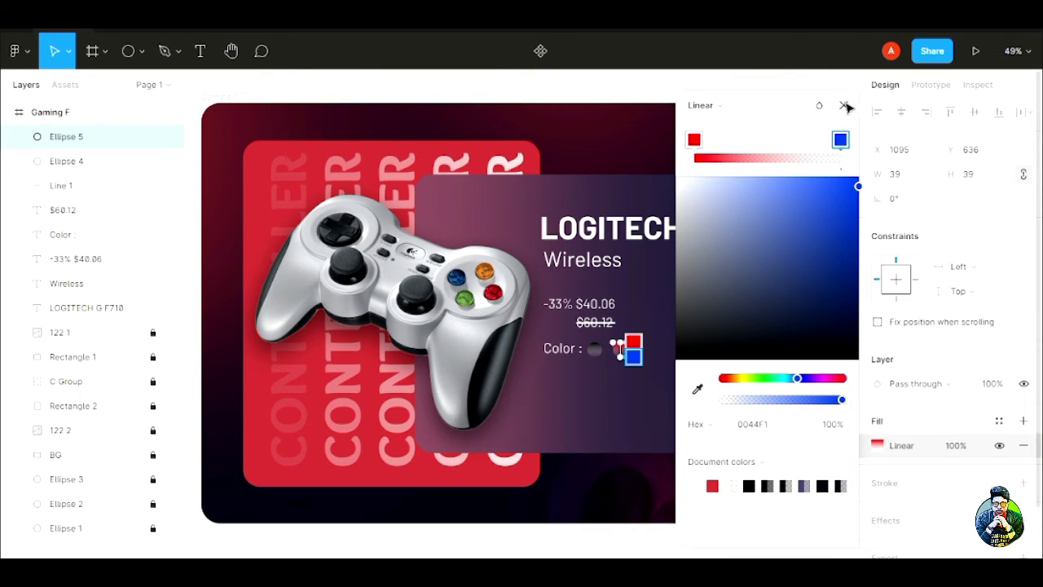
pyautogui.click(844, 105)
pyautogui.click(734, 347)
# - Duplicate the red circle to X 1163, Y 636 and give the copy a solid FFFFFF fill
pyautogui.click(622, 351)
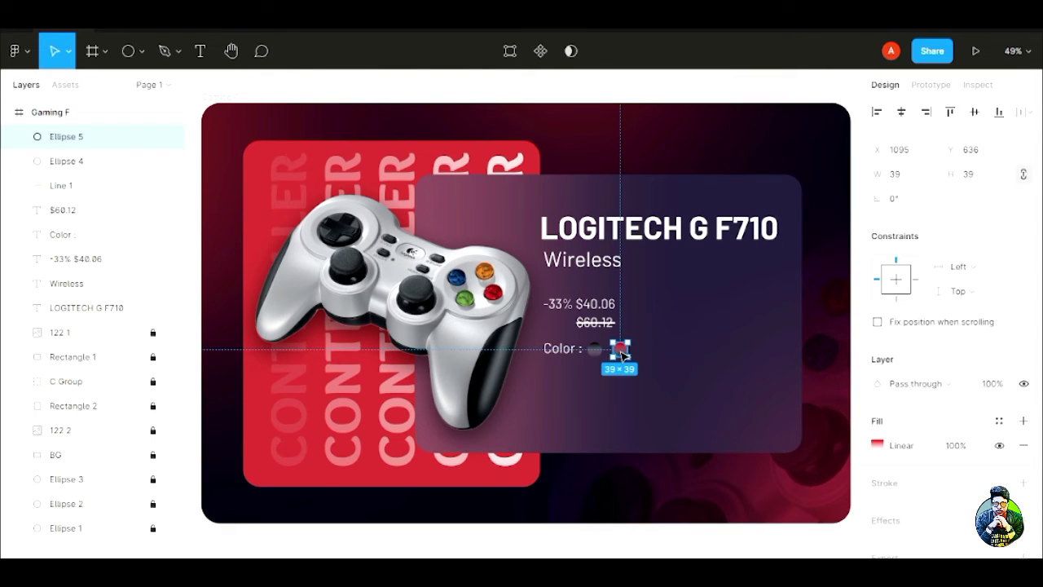
pyautogui.moveTo(613, 353); pyautogui.dragTo(646, 351)
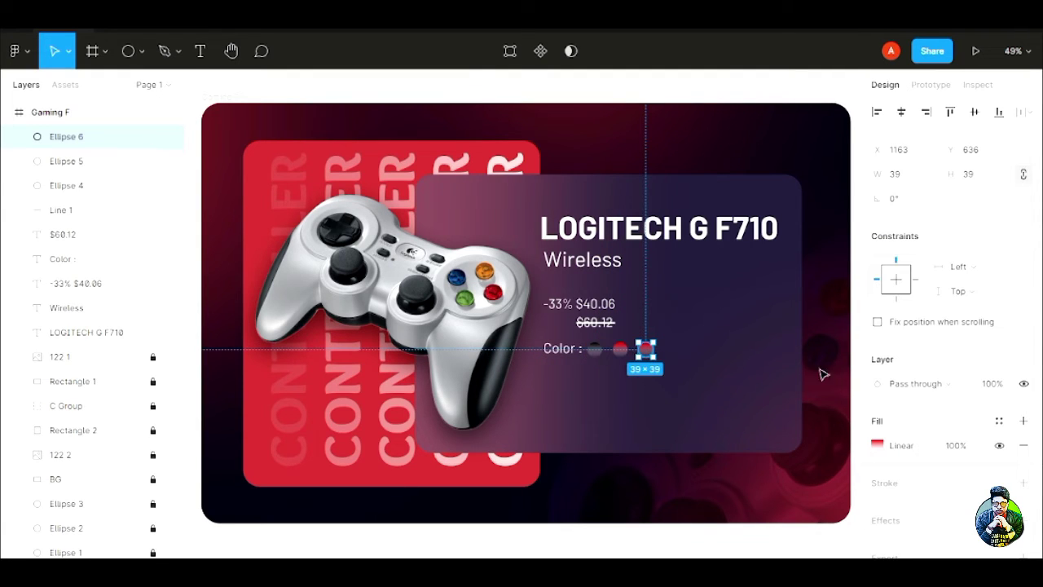
pyautogui.click(877, 446)
pyautogui.click(701, 104)
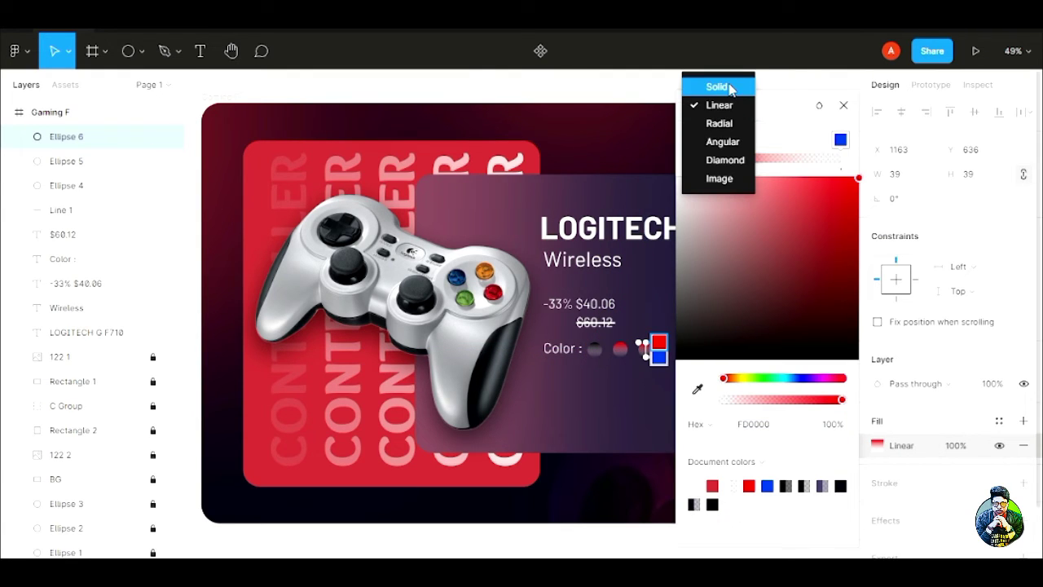
pyautogui.click(713, 122)
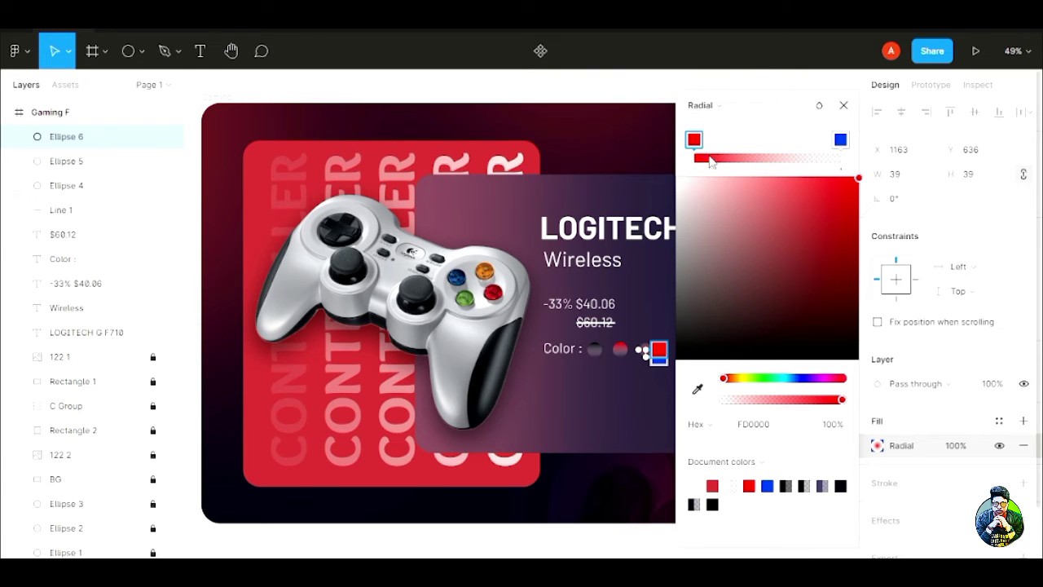
pyautogui.click(701, 105)
pyautogui.click(699, 67)
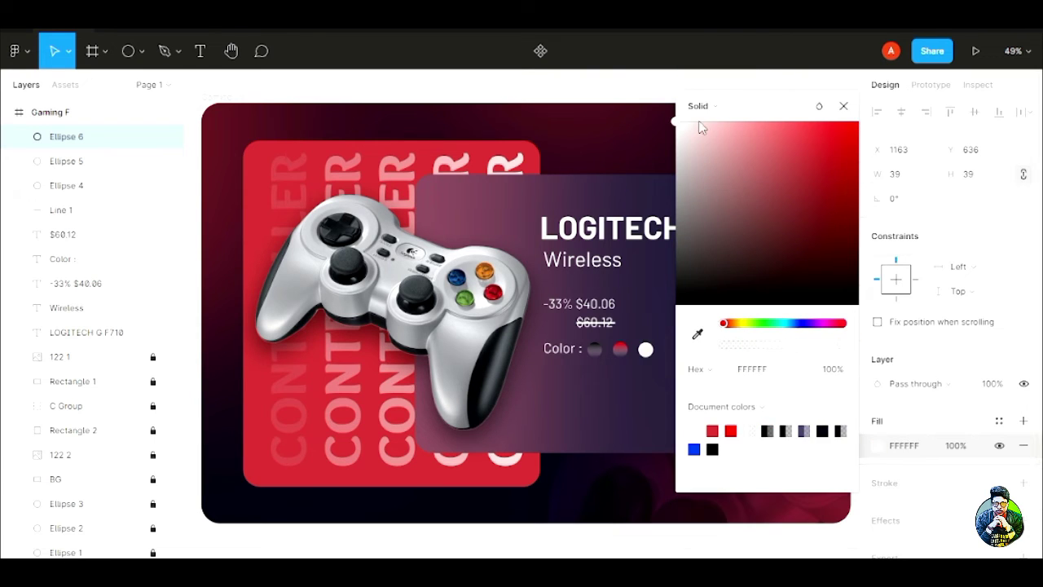
pyautogui.click(843, 106)
pyautogui.press('Escape')
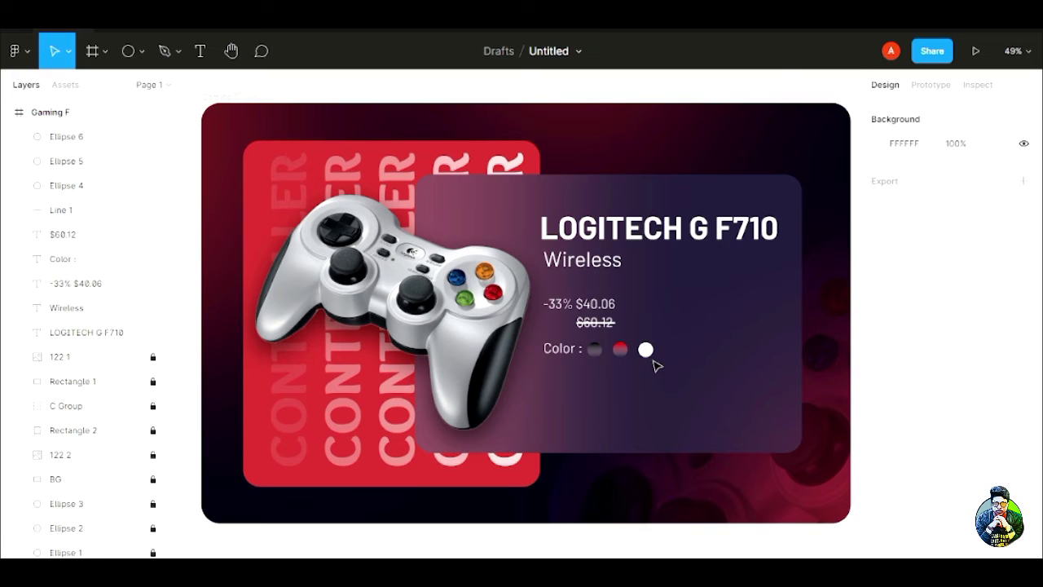
# - Scale the red and white circles down together to about 28 × 28 each
pyautogui.click(646, 350)
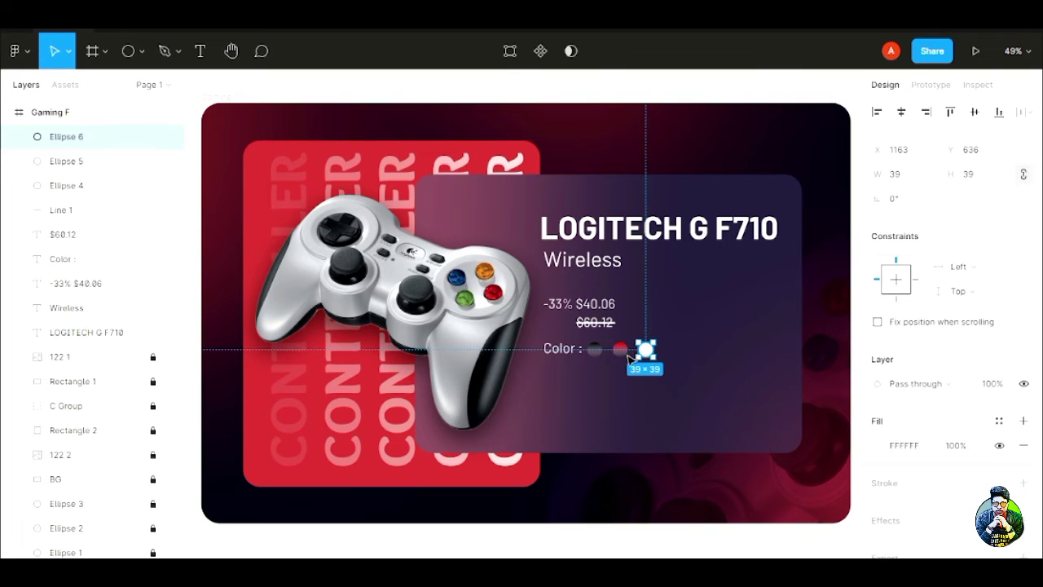
pyautogui.keyDown('shift'); pyautogui.click(624, 352); pyautogui.keyUp('shift')
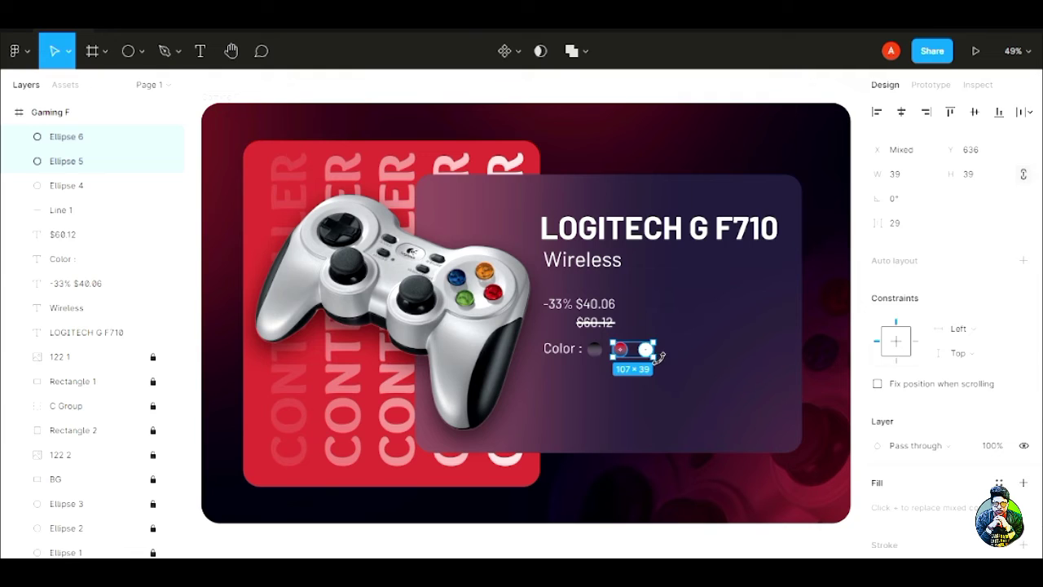
pyautogui.moveTo(648, 353); pyautogui.dragTo(639, 352)
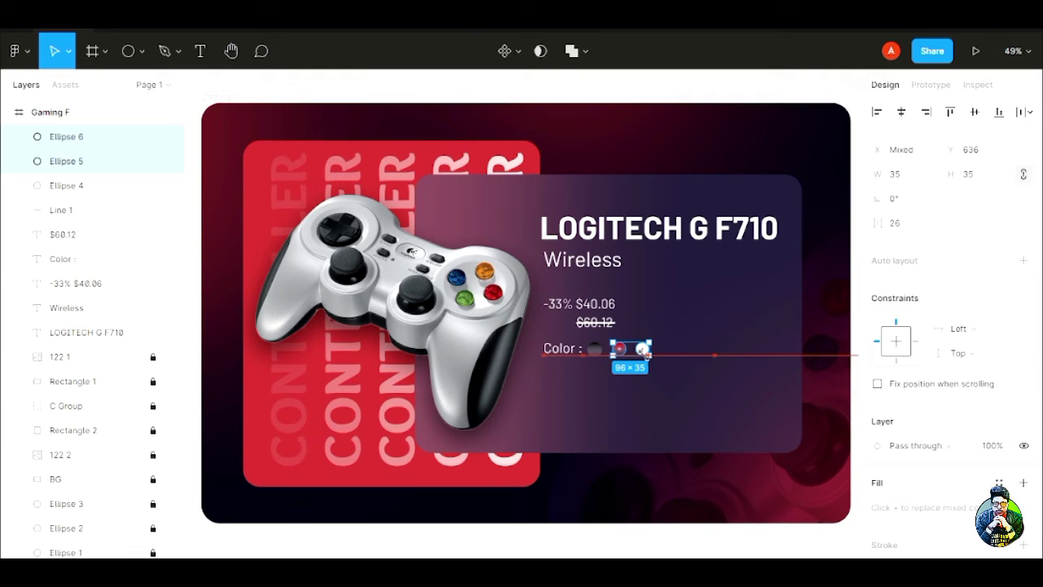
pyautogui.click(658, 373)
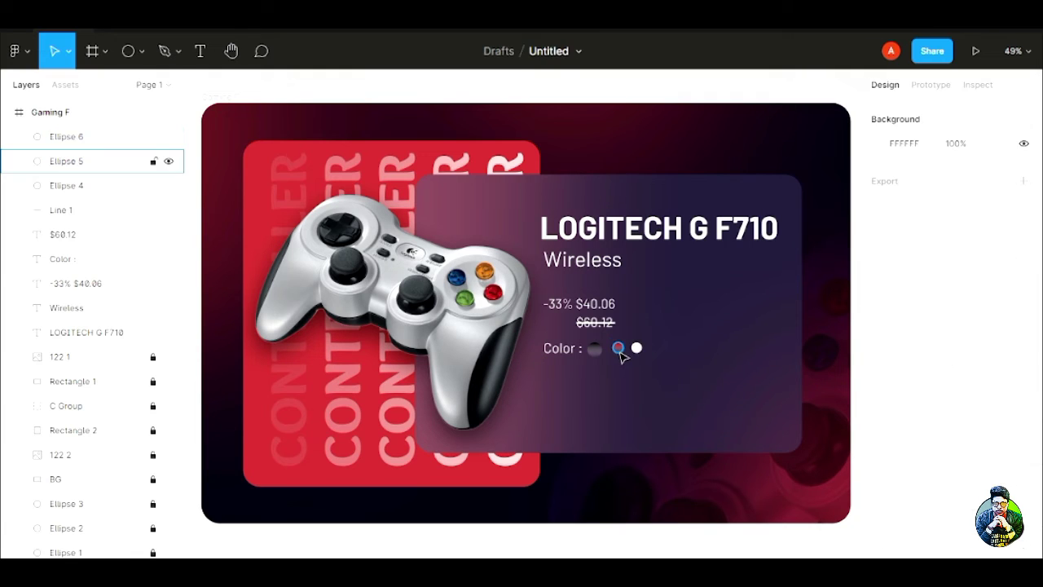
# - Move the red and white circles together closer to the dark circle, centered on the same row
pyautogui.click(631, 349)
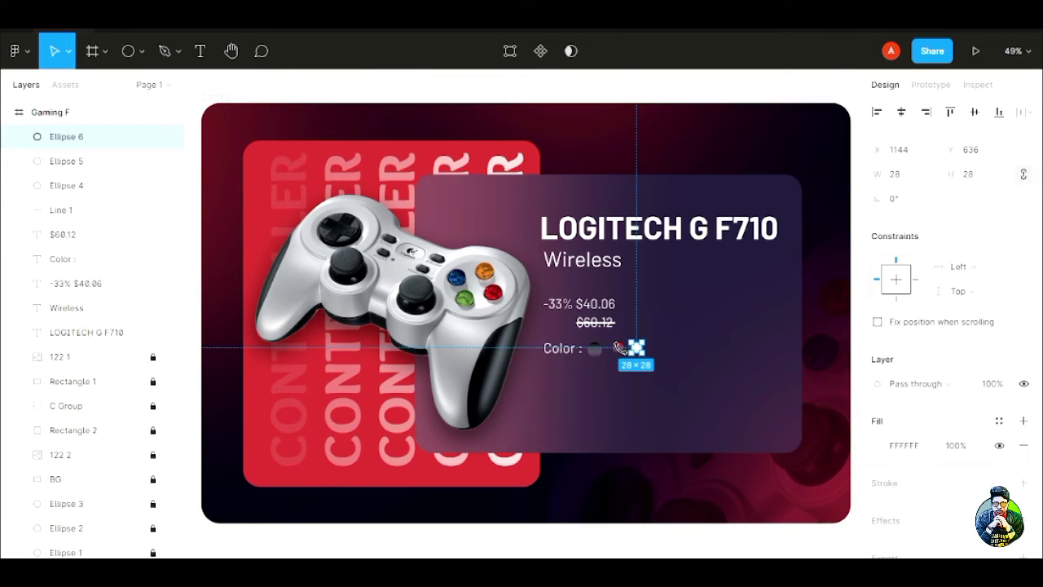
pyautogui.keyDown('shift'); pyautogui.click(617, 349); pyautogui.keyUp('shift')
pyautogui.moveTo(619, 350); pyautogui.dragTo(625, 359)
pyautogui.click(705, 424)
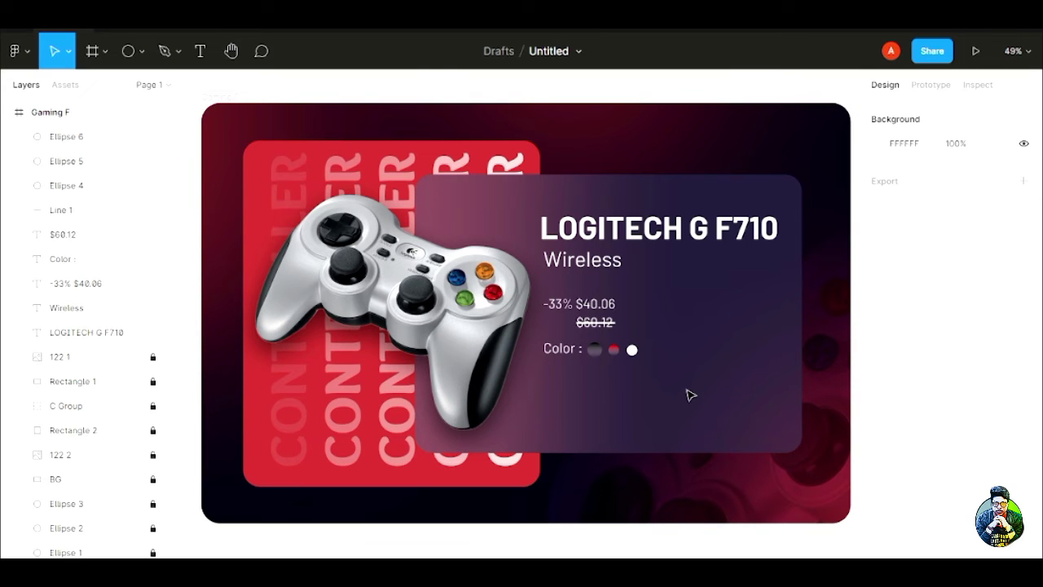
# - Duplicate the "Color :" label below itself, replace its text with the "2.4 GHZ WIRELESS CONNECTION - Plug and forget..." description, and wrap it in a 628 × 113 box
pyautogui.moveTo(552, 351); pyautogui.dragTo(565, 385)
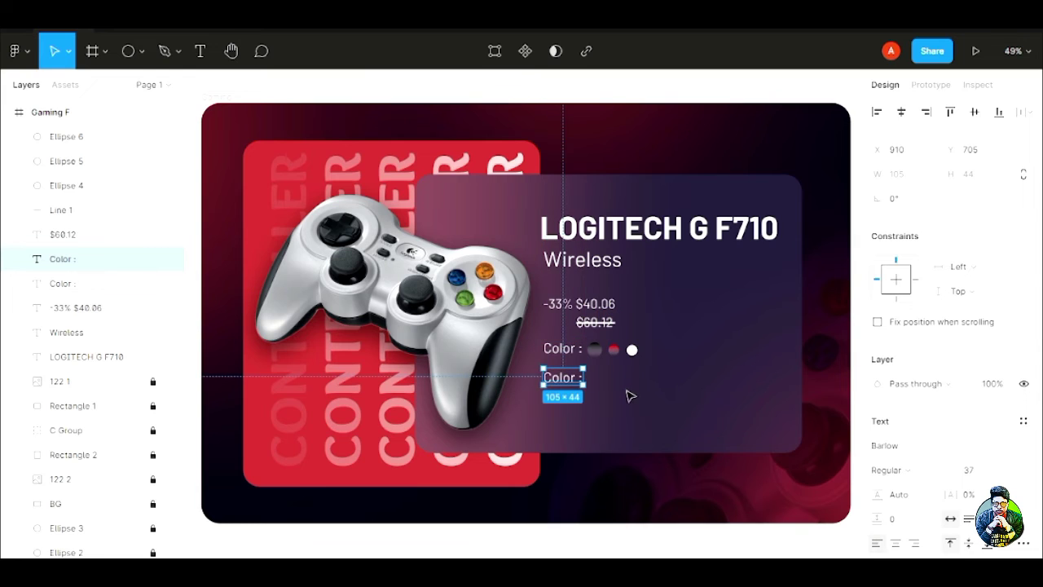
pyautogui.doubleClick(569, 381)
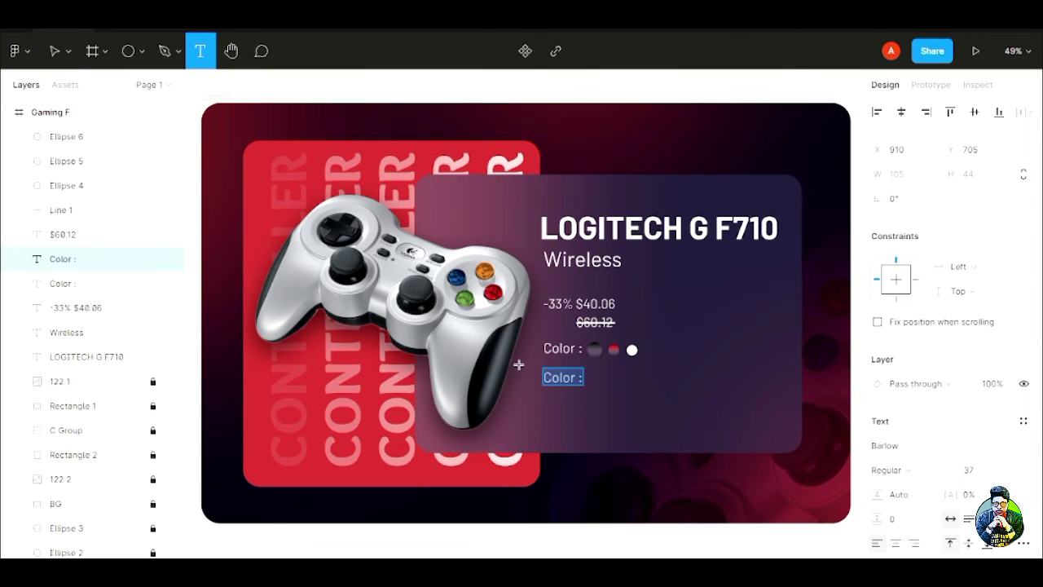
pyautogui.write('2.4 GHZ WIRELESS CONNECTION - Plug and forget. Cut the cord and enjoy the freedom—gaming without wires. Simply insert the nano-receiver into a USB port for fast, 2.4 GHz data transmission with virtually no delays, dropouts or interference')
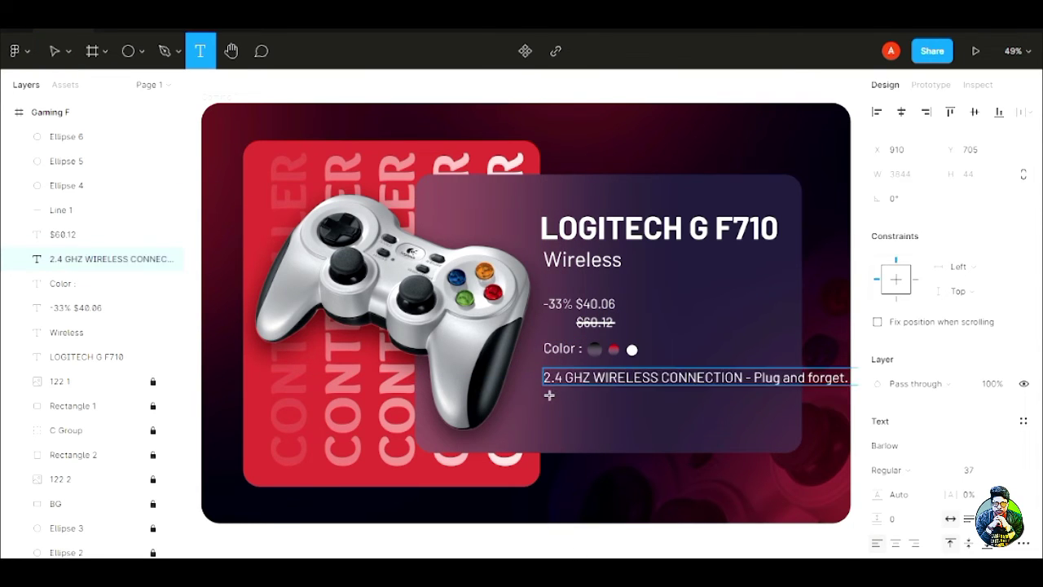
pyautogui.press('Escape')
pyautogui.scroll(-2, 740, 254)
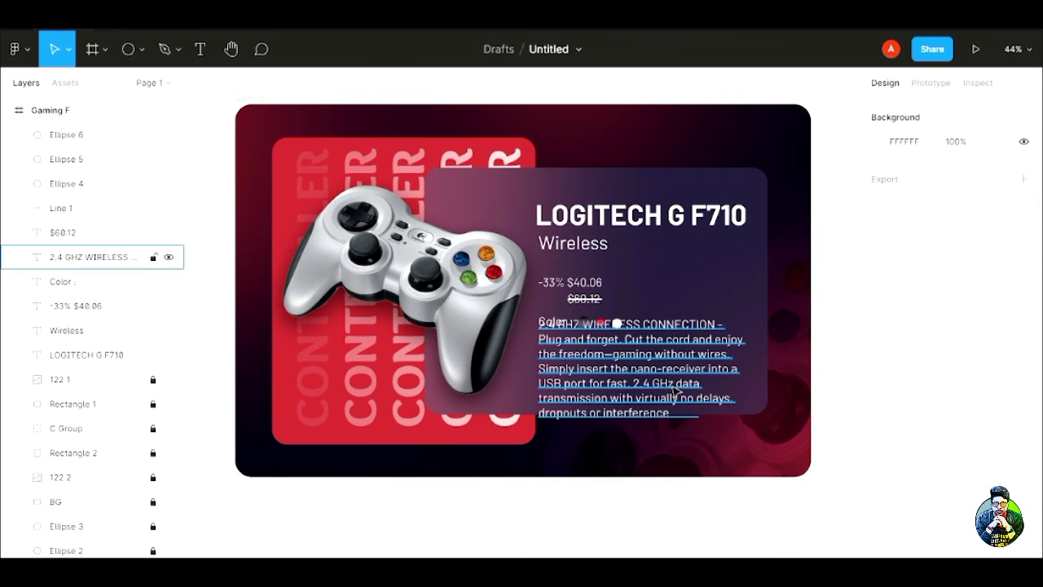
# - Set the description's font size to 25 and move it below the color row to Y 709
pyautogui.click(628, 401)
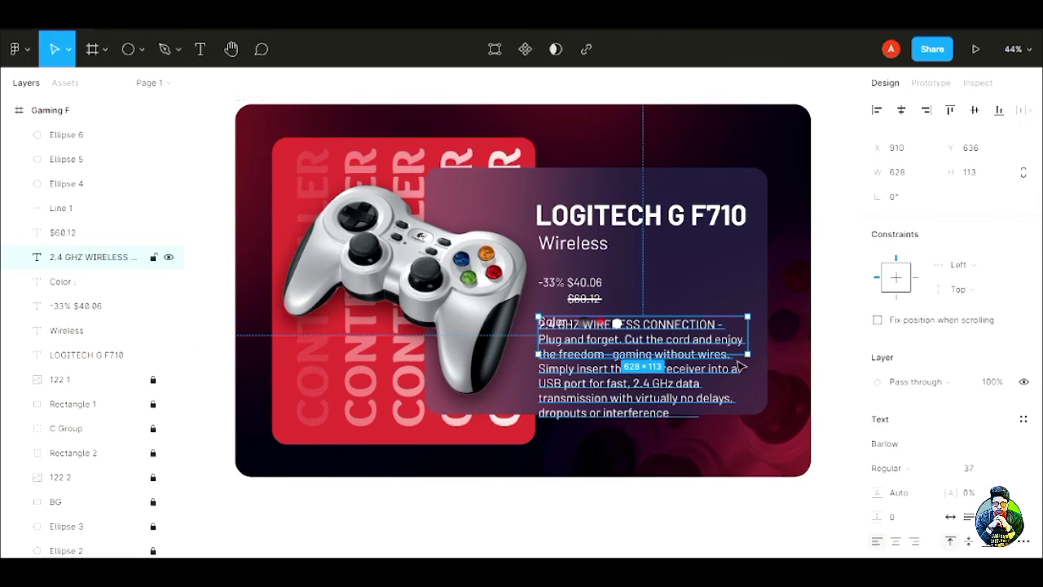
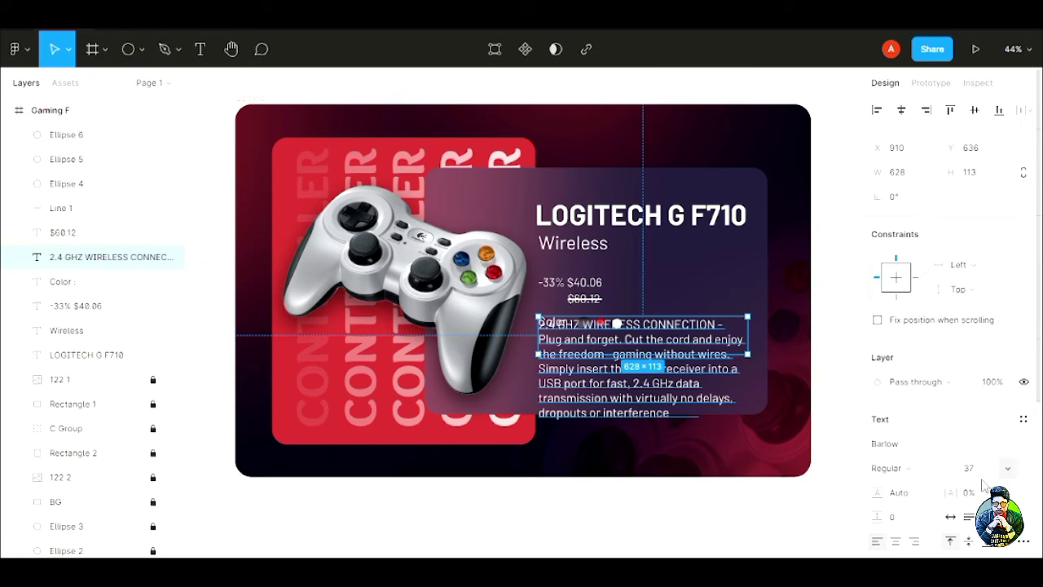
pyautogui.moveTo(968, 474); pyautogui.dragTo(950, 473)
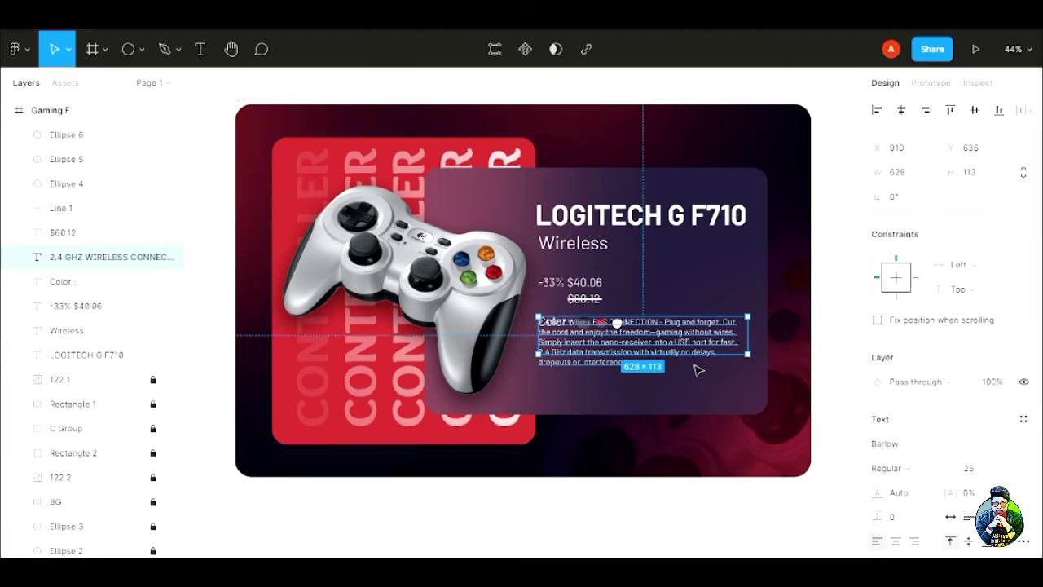
pyautogui.moveTo(669, 339); pyautogui.dragTo(670, 360)
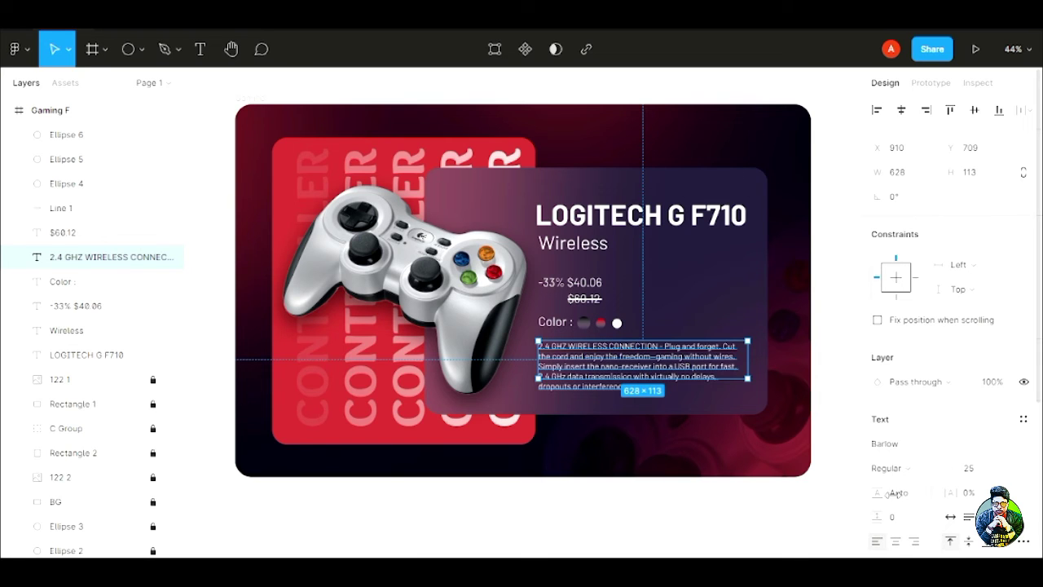
# - Set the description's line height to 164% and shift the text slightly up to fit inside the glass panel
pyautogui.moveTo(896, 496); pyautogui.dragTo(963, 498)
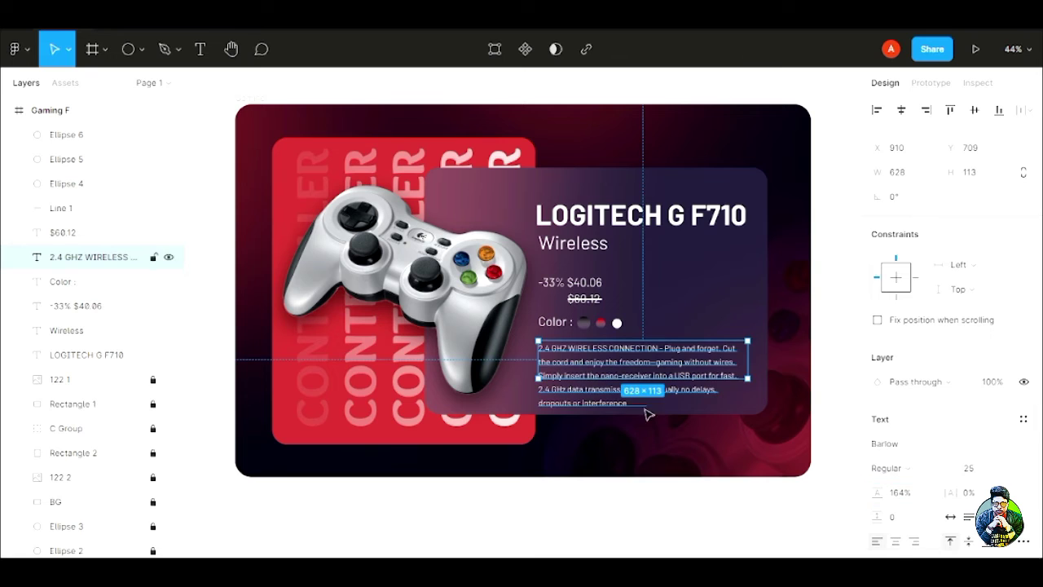
pyautogui.click(719, 411)
pyautogui.click(635, 374)
pyautogui.moveTo(635, 375); pyautogui.dragTo(649, 367)
pyautogui.click(751, 422)
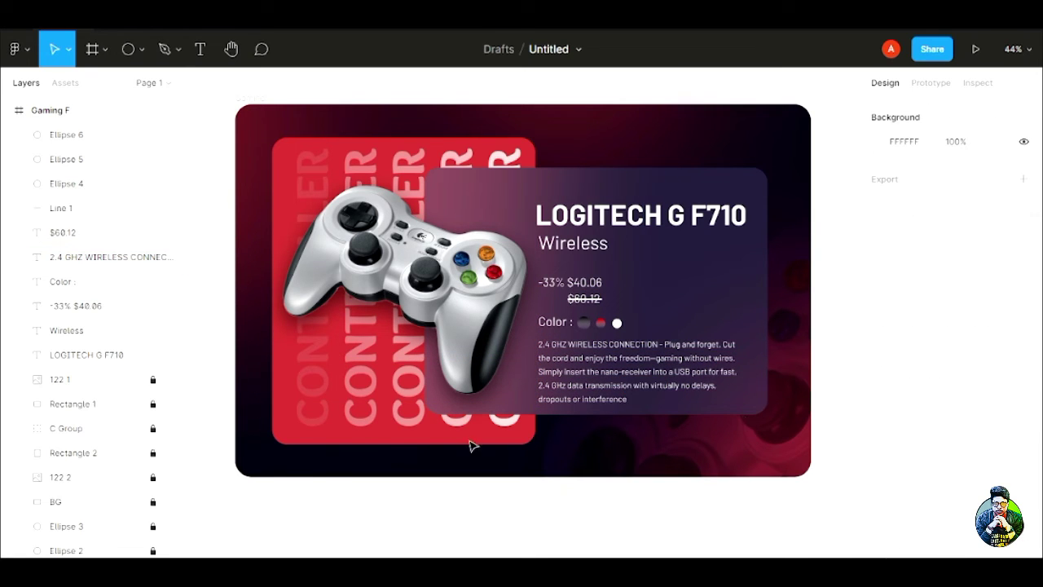
# - Draw a rectangle about 294 × 91 below the glass panel, just beside the red panel's lower corner
pyautogui.scroll(1, 452, 432)
pyautogui.scroll(-1, 672, 495)
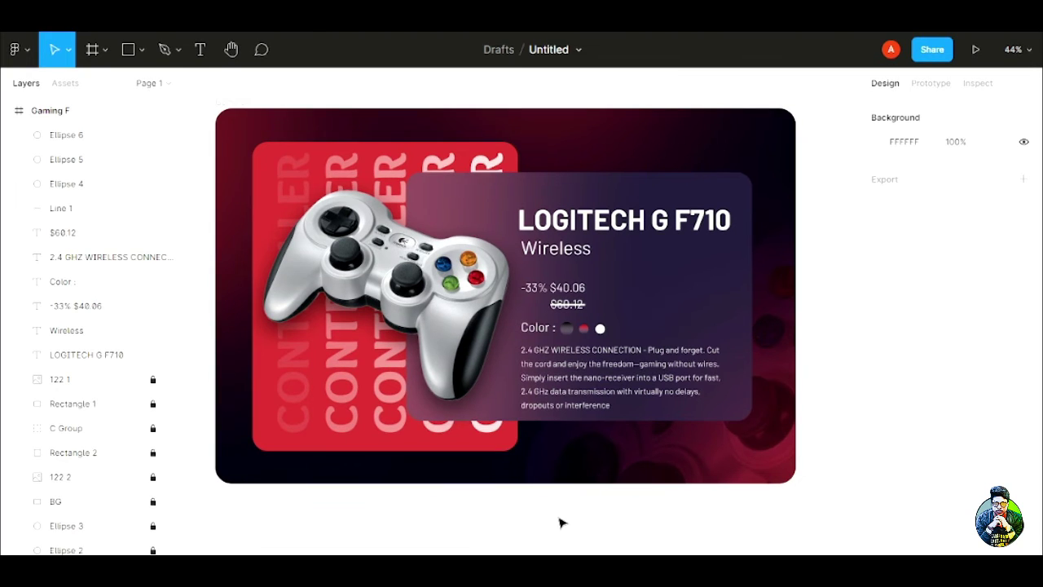
pyautogui.click(128, 50)
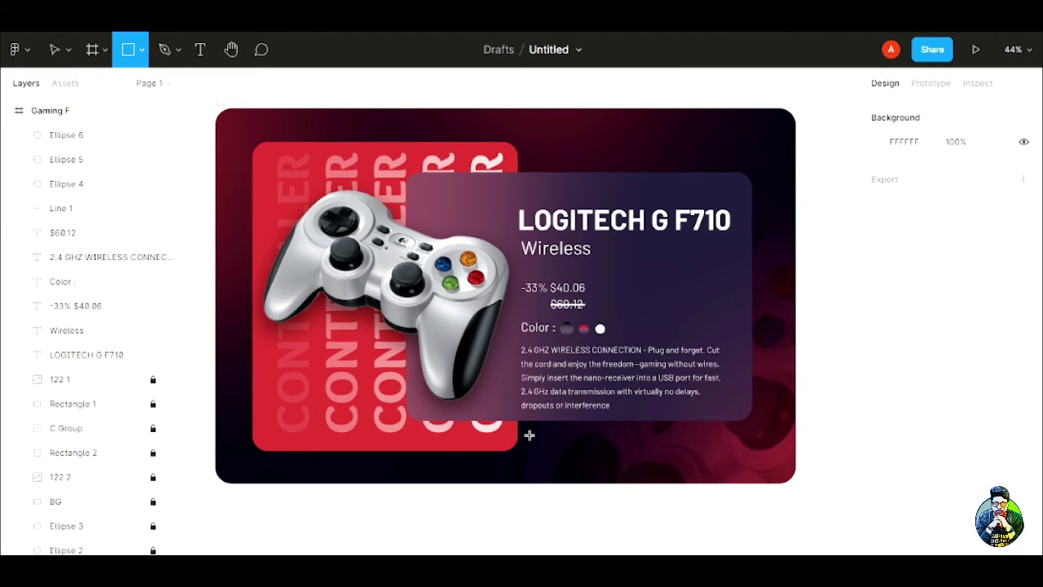
pyautogui.moveTo(528, 435); pyautogui.dragTo(627, 465)
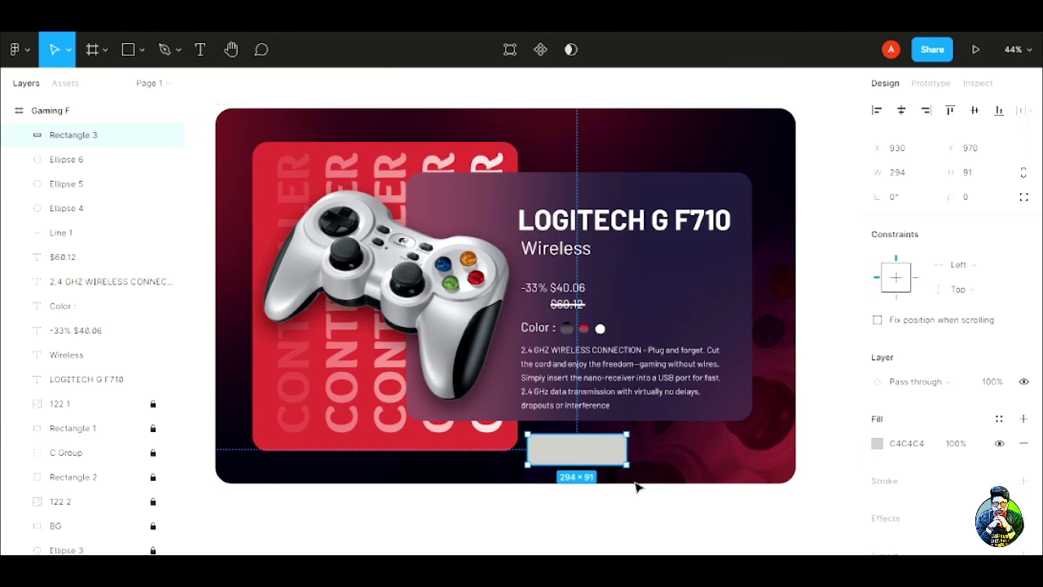
# - Resize the new rectangle to 156 × 40 and give it a corner radius of 52
pyautogui.click(902, 179)
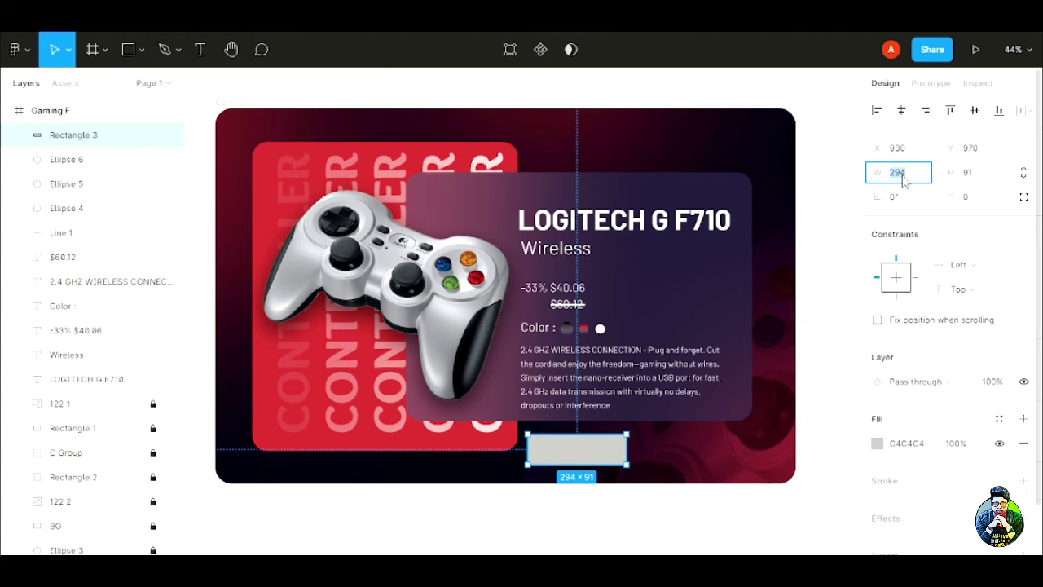
pyautogui.write('156')
pyautogui.click(972, 175)
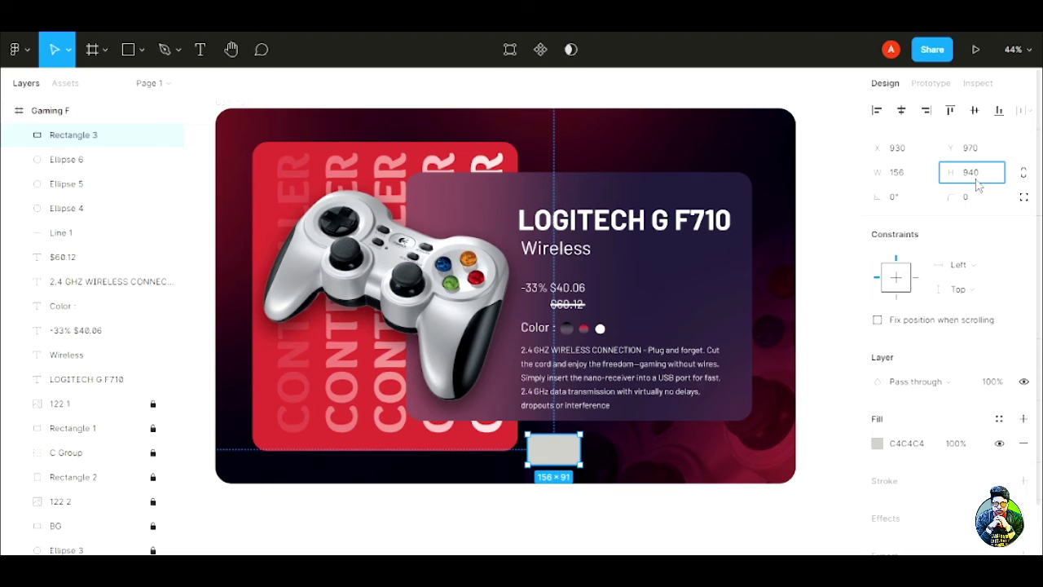
pyautogui.press('Tab')
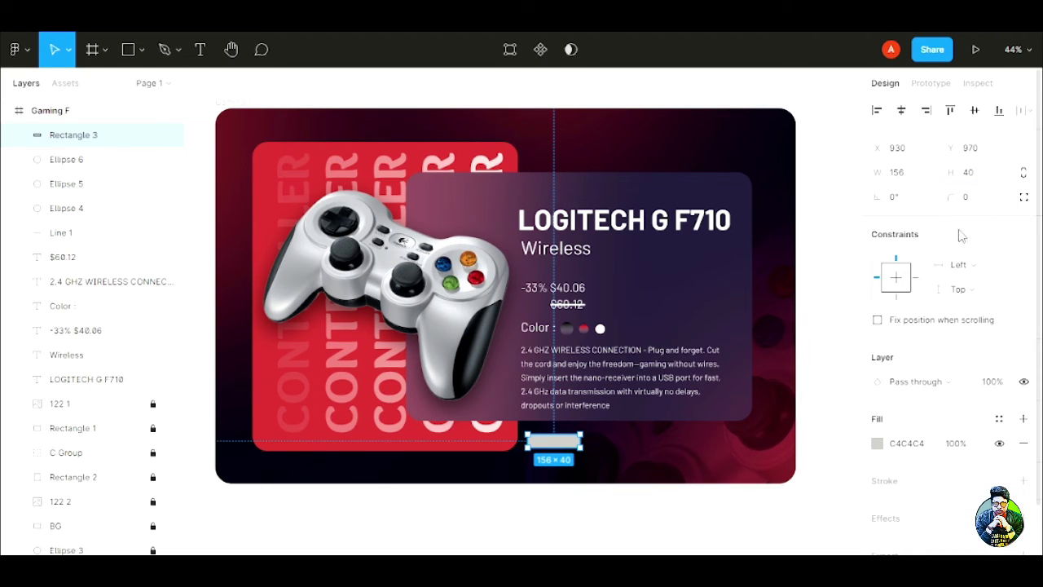
pyautogui.press('Return')
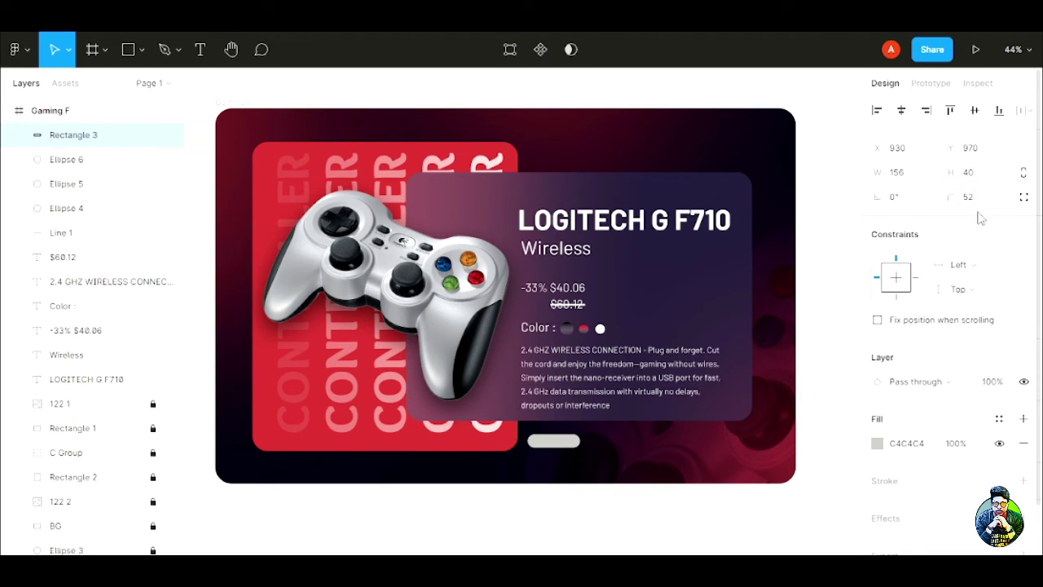
# - Move the rounded rectangle to about X 927, Y 960 and fill it with the red D83A3A sampled from the CONTROLLER panel
pyautogui.scroll(-1, 660, 444)
pyautogui.scroll(5, 660, 444)
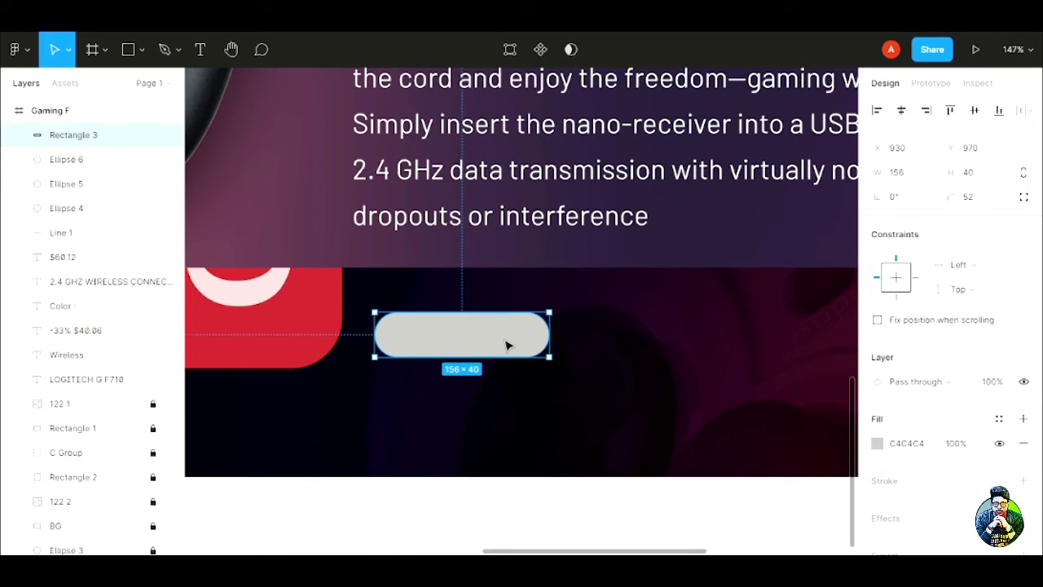
pyautogui.moveTo(505, 345); pyautogui.dragTo(503, 335)
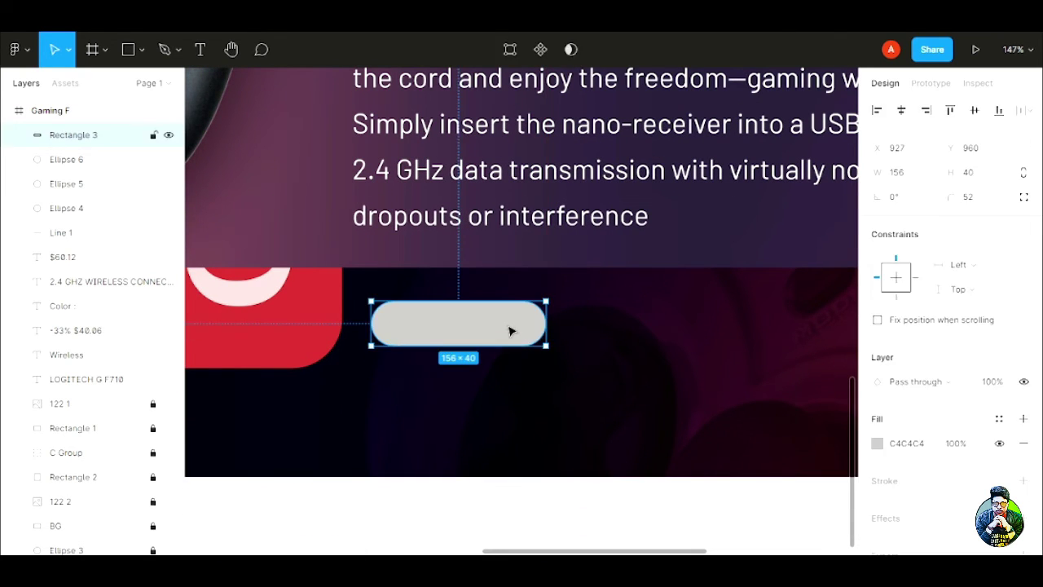
pyautogui.click(876, 442)
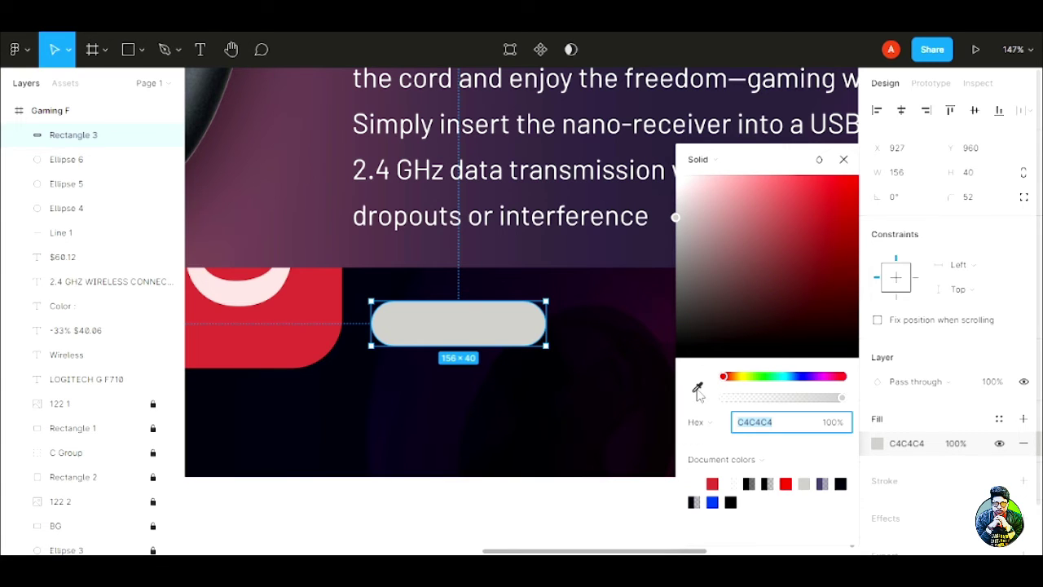
pyautogui.click(698, 389)
pyautogui.click(330, 293)
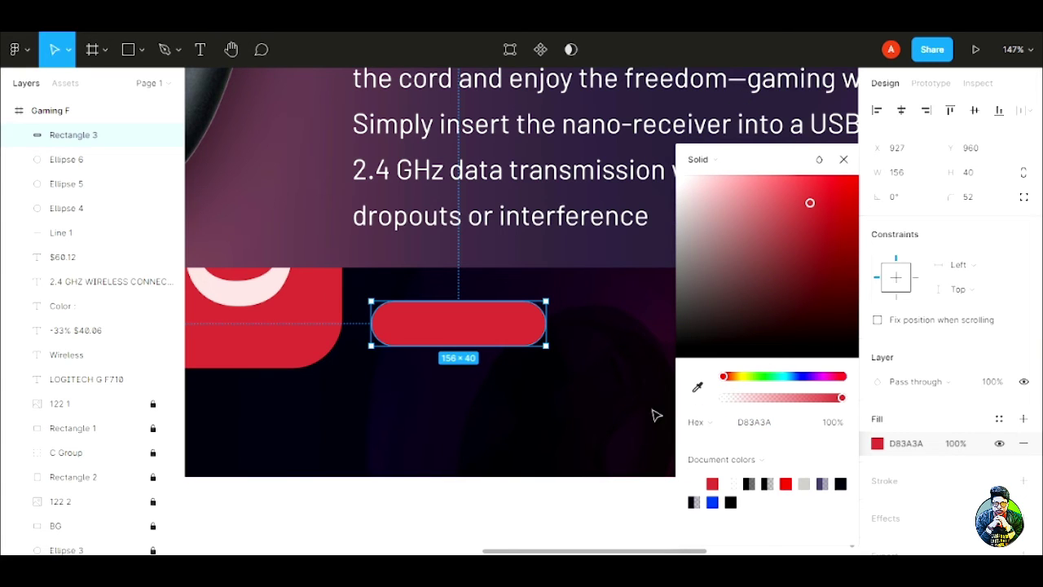
pyautogui.click(644, 384)
# - Enlarge the red pill proportionally and line up its left edge with the description text
pyautogui.scroll(-5, 610, 370)
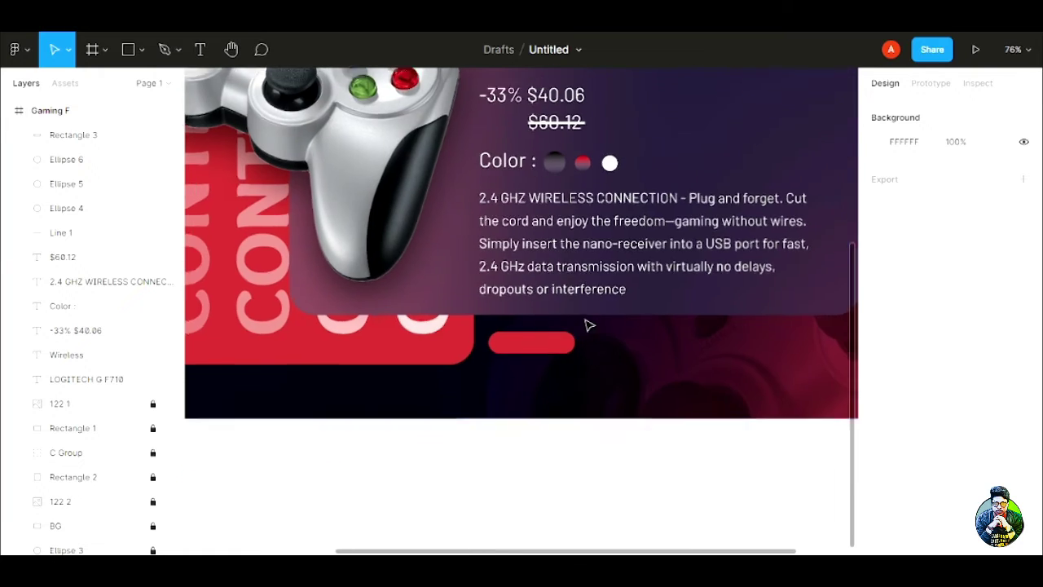
pyautogui.scroll(-5, 764, 249)
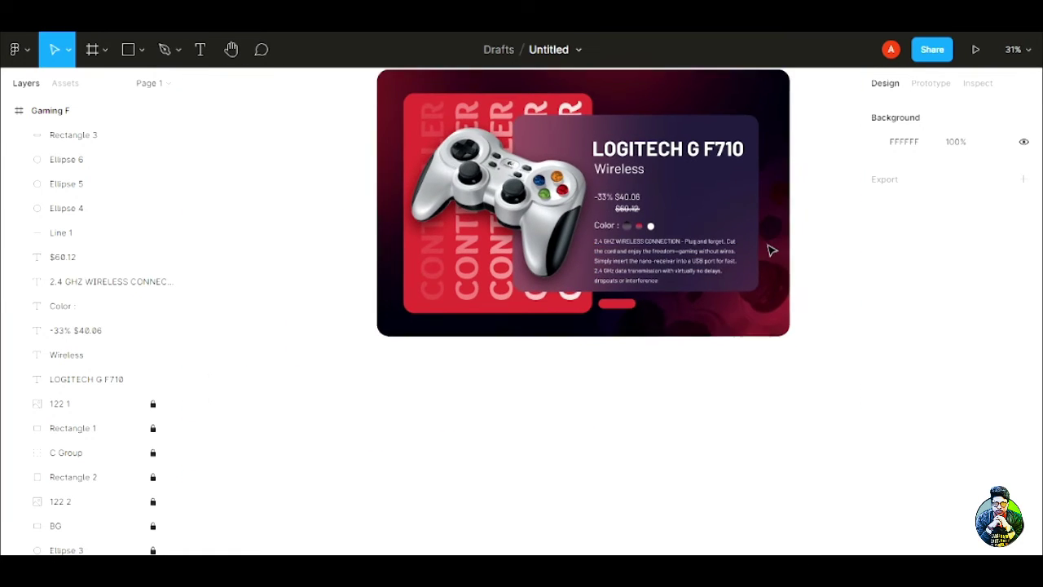
pyautogui.scroll(2, 764, 250)
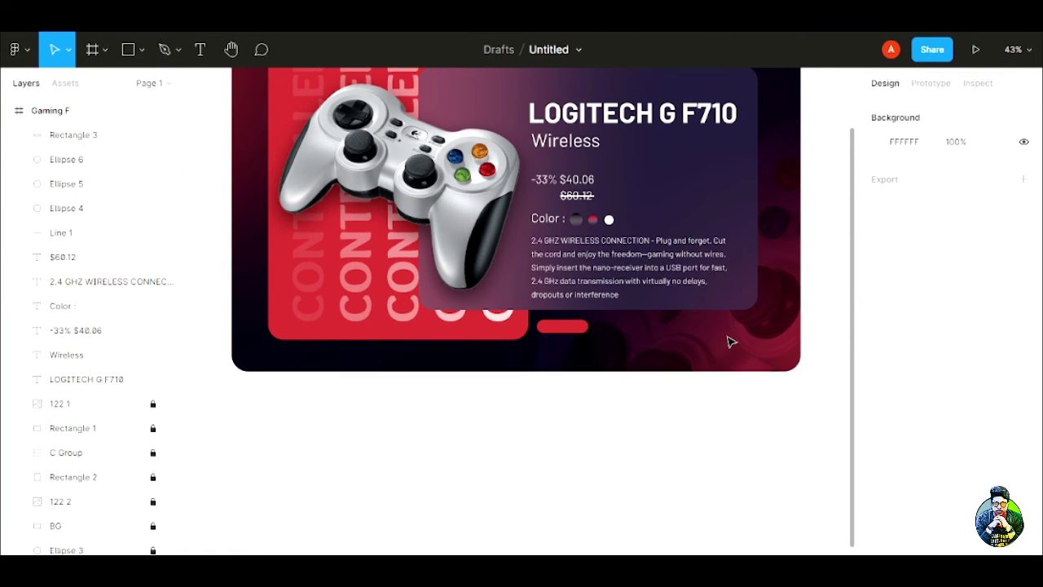
pyautogui.click(573, 328)
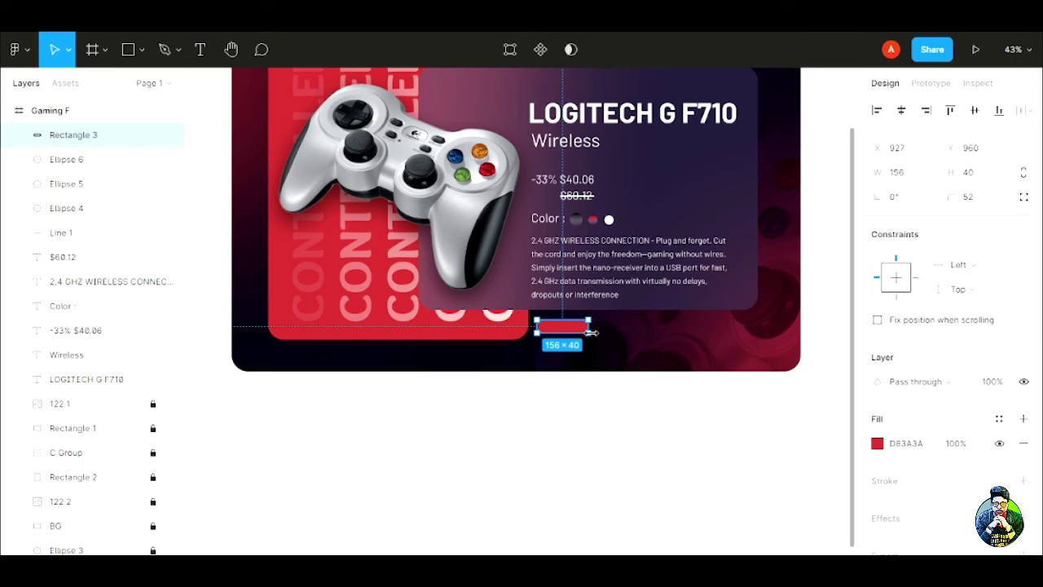
pyautogui.moveTo(591, 332)
pyautogui.mouseDown()
pyautogui.moveTo(632, 343)
pyautogui.moveTo(600, 338)
pyautogui.mouseUp()
pyautogui.click(635, 400)
# - Duplicate the "Wireless" text onto the red pill and bring the copy to the top of the layer order
pyautogui.scroll(1, 636, 423)
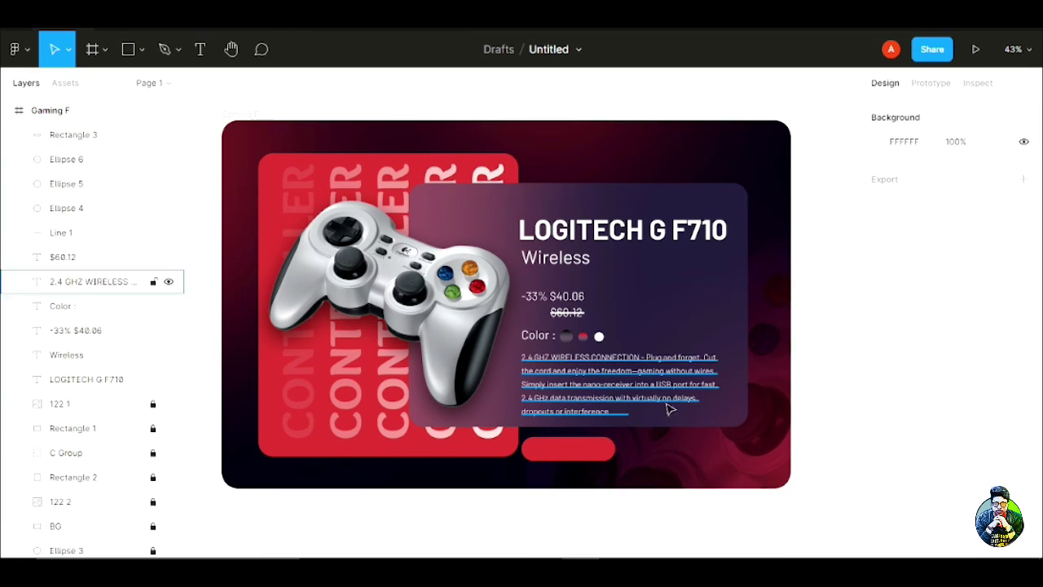
pyautogui.scroll(5, 656, 450)
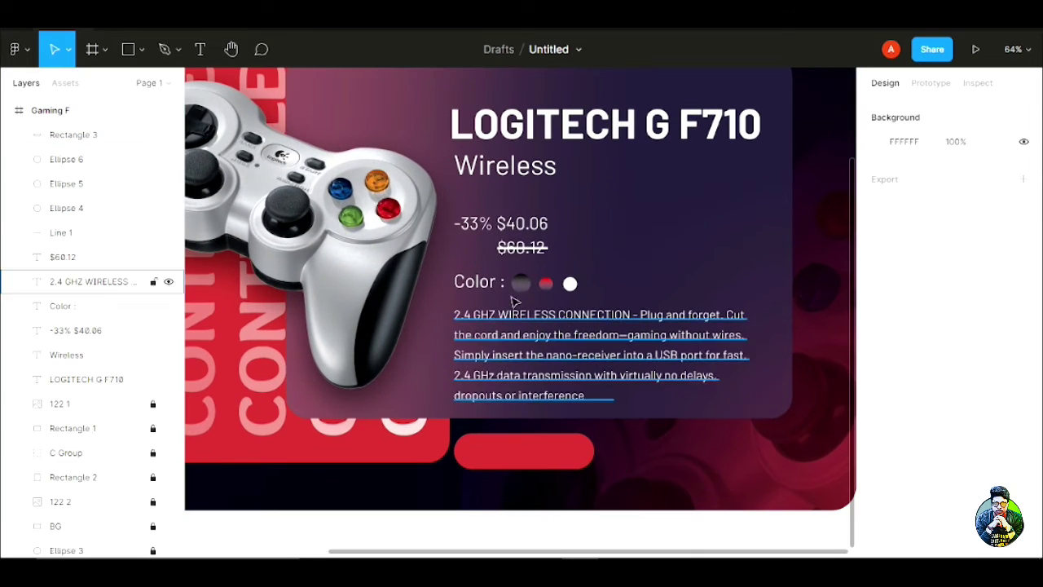
pyautogui.moveTo(503, 173); pyautogui.dragTo(525, 458)
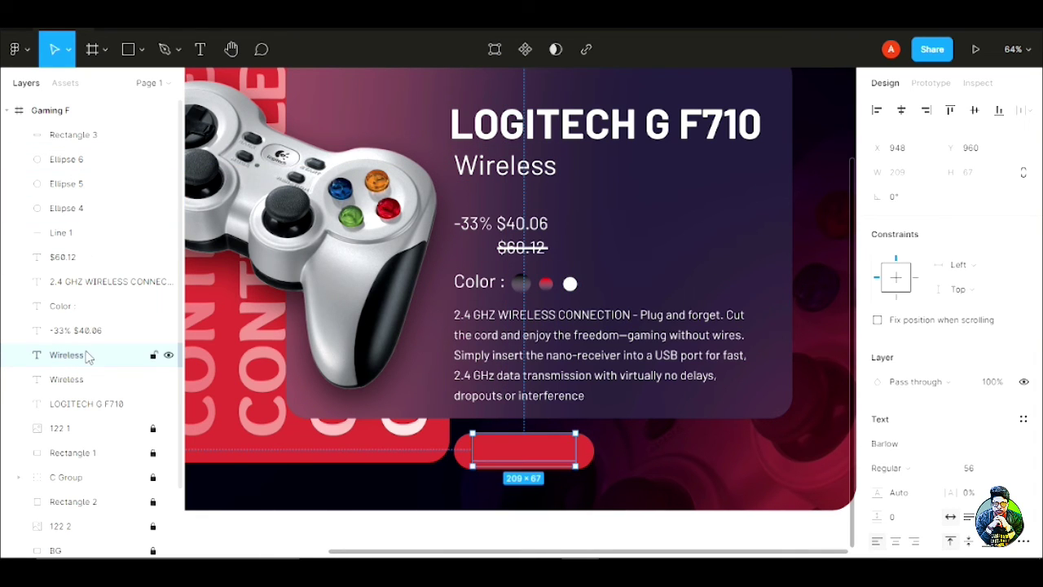
pyautogui.moveTo(93, 361); pyautogui.dragTo(81, 133)
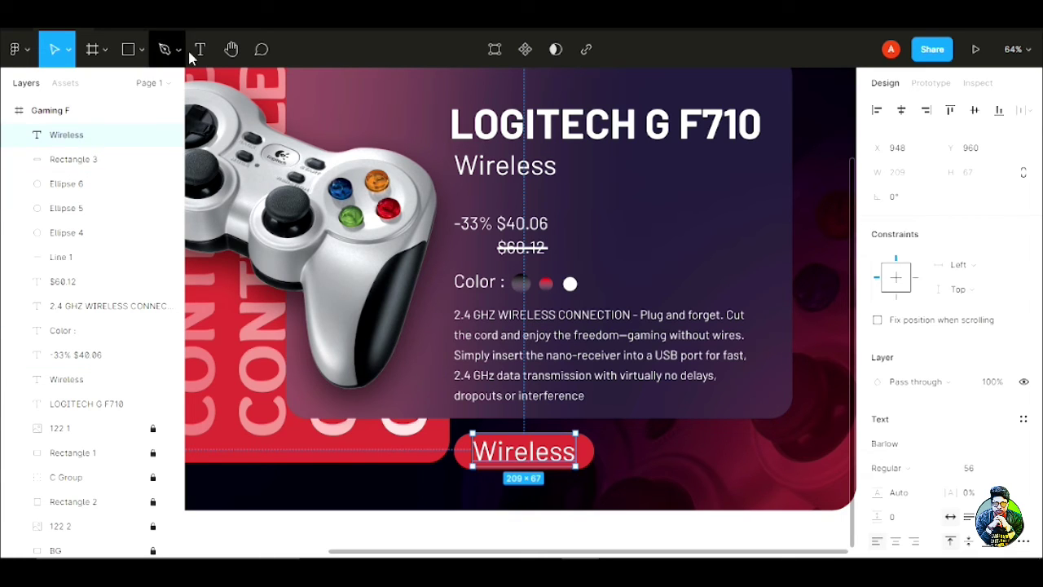
# - Replace the copied text on the red pill with "ADD TO CART"
pyautogui.press('Return')
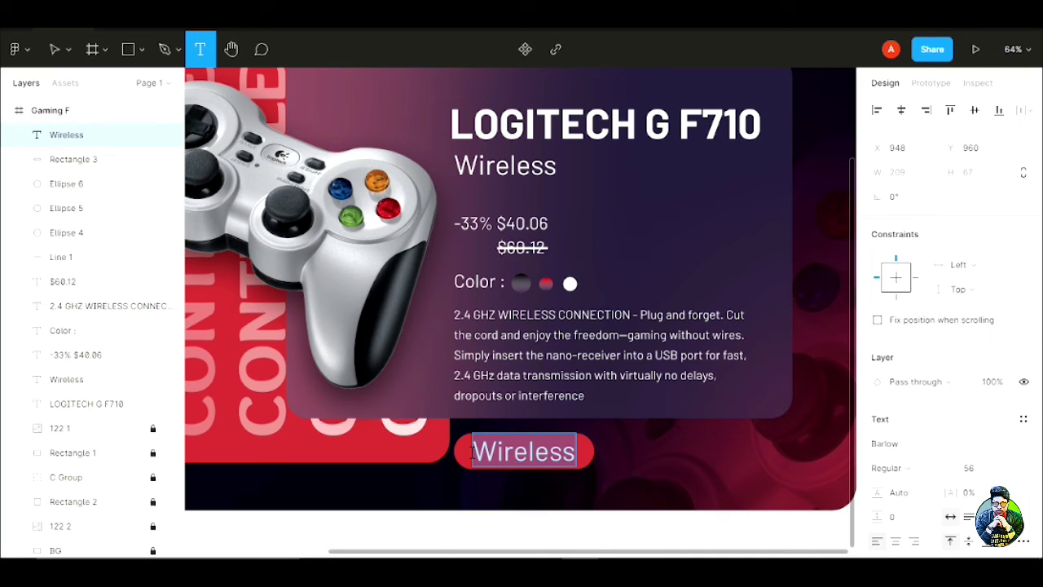
pyautogui.write('ADD')
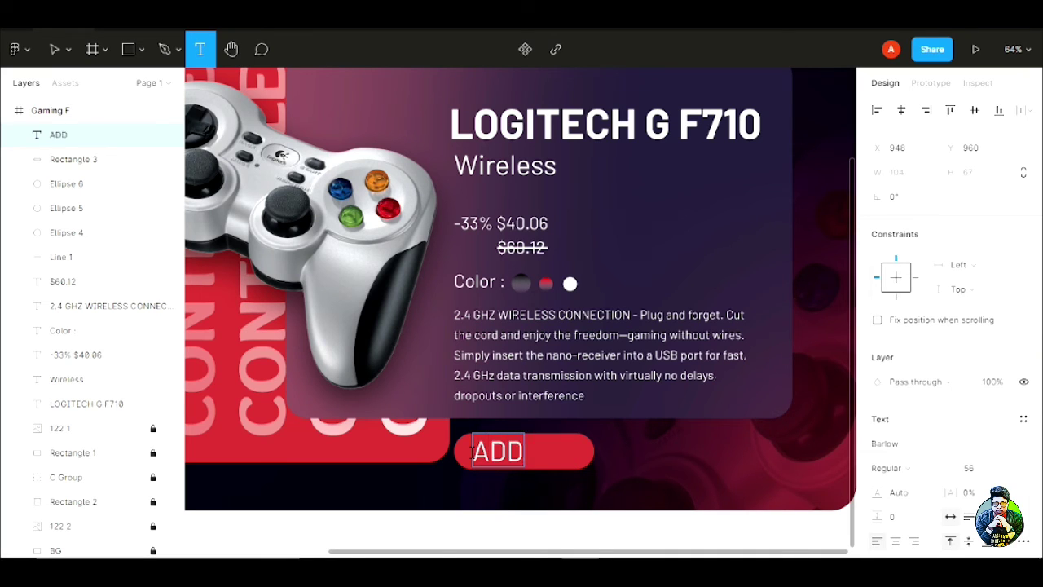
pyautogui.write(' TO CART')
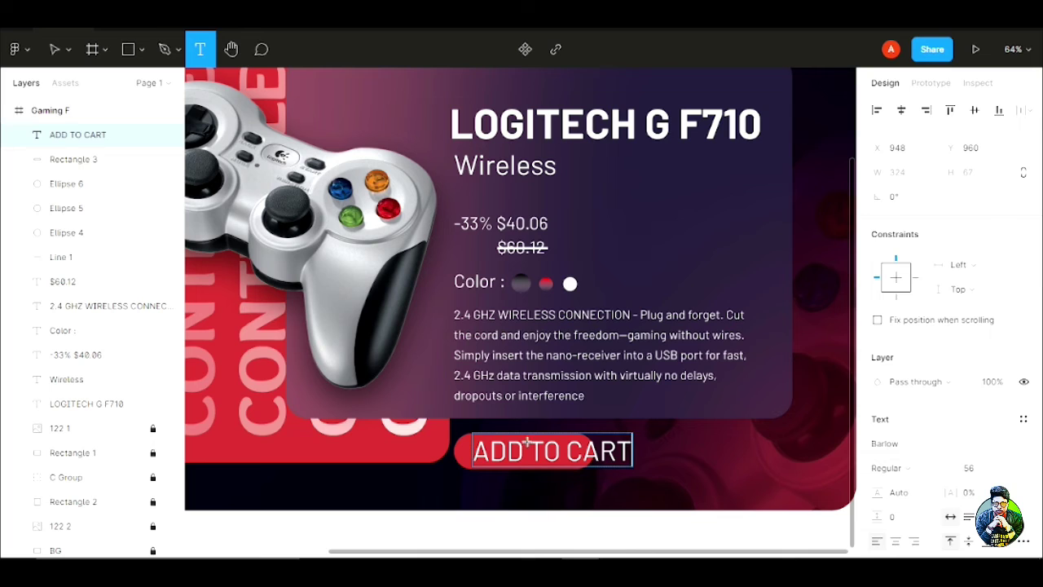
pyautogui.press('Escape')
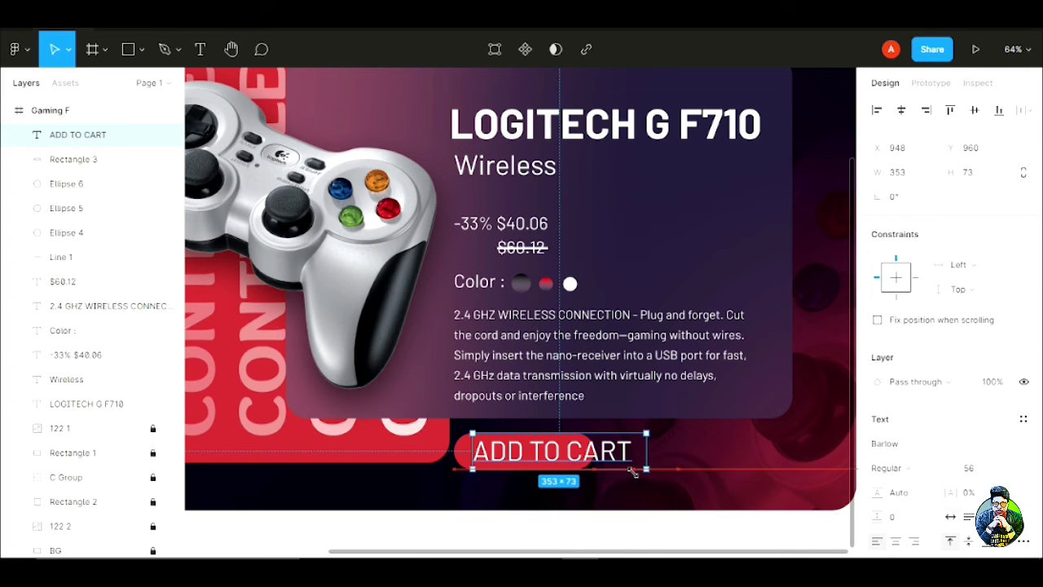
# - Reduce the ADD TO CART font size to 36, shrink its text box to 243 × 51 and place it inside the pill
pyautogui.click(1007, 468)
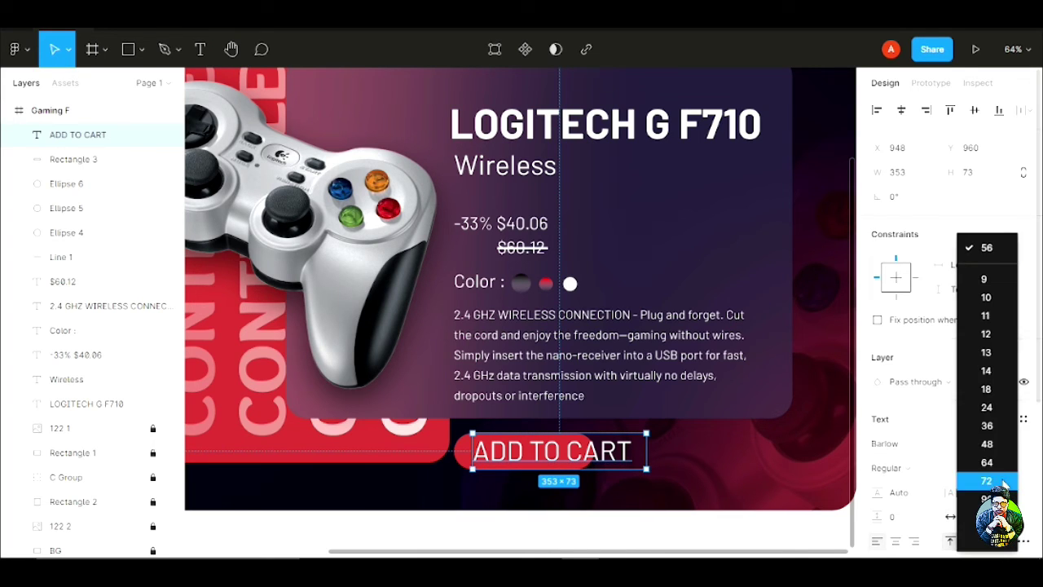
pyautogui.click(985, 425)
pyautogui.click(1008, 469)
pyautogui.click(990, 444)
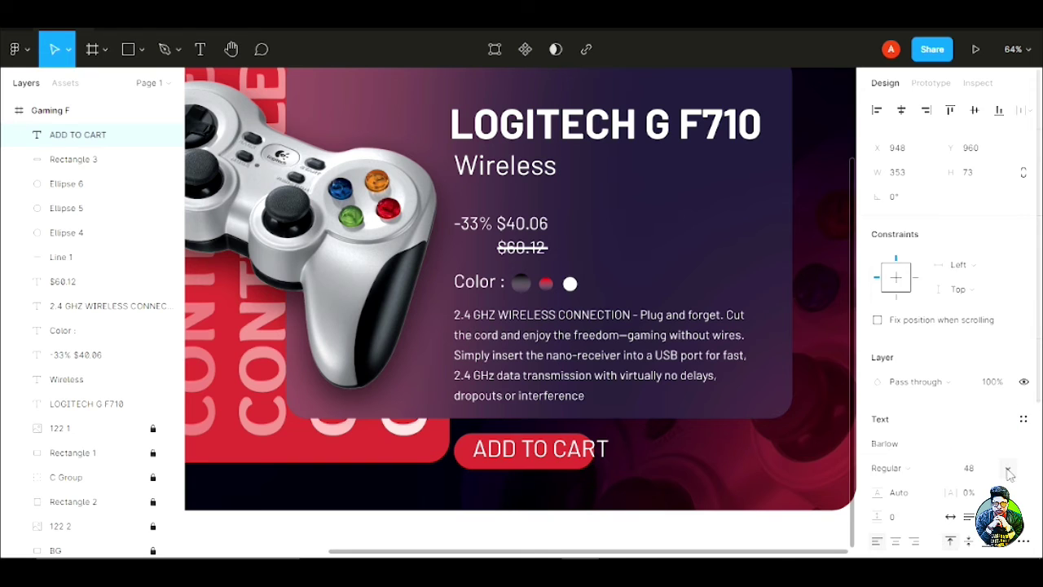
pyautogui.click(1008, 470)
pyautogui.click(987, 427)
pyautogui.moveTo(501, 449); pyautogui.dragTo(505, 456)
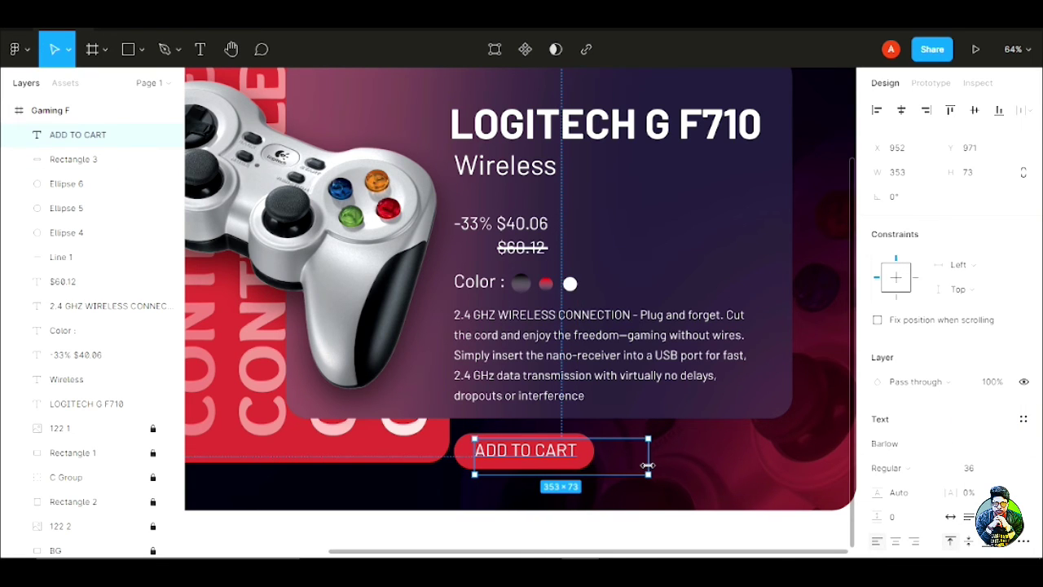
pyautogui.moveTo(648, 464); pyautogui.dragTo(595, 460)
pyautogui.moveTo(516, 460); pyautogui.dragTo(512, 455)
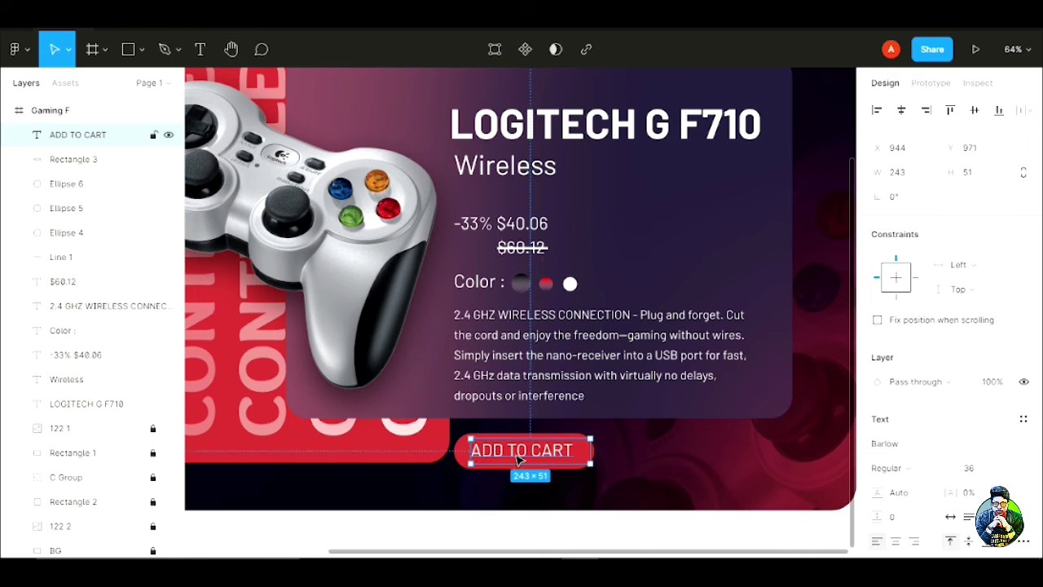
pyautogui.click(644, 475)
# - Set the ADD TO CART font size to 24 and shrink its text box to about 188 × 39
pyautogui.scroll(-2, 641, 448)
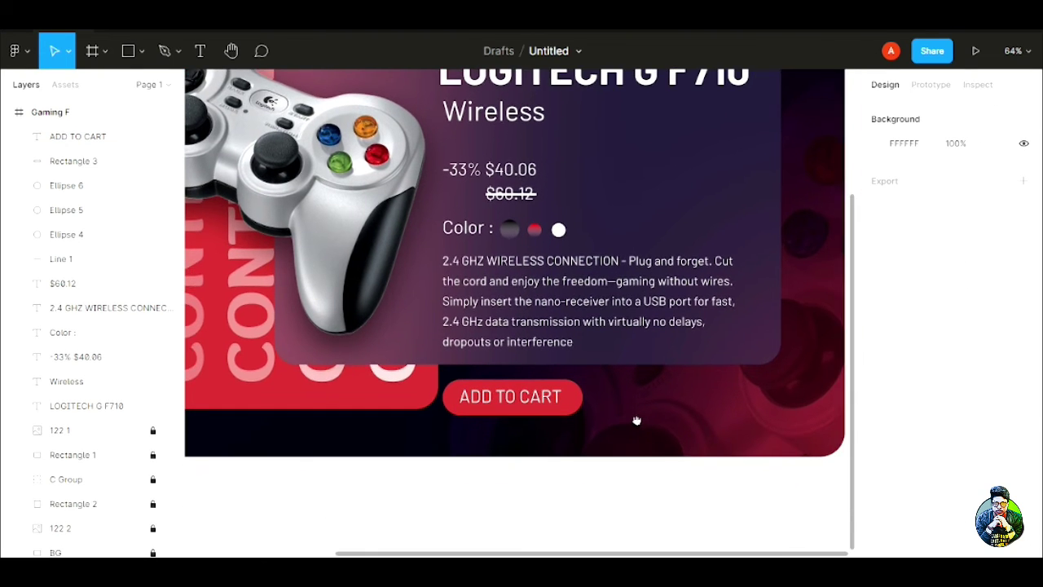
pyautogui.keyDown('ctrl'); pyautogui.scroll(4, 612, 421); pyautogui.keyUp('ctrl')
pyautogui.click(457, 402)
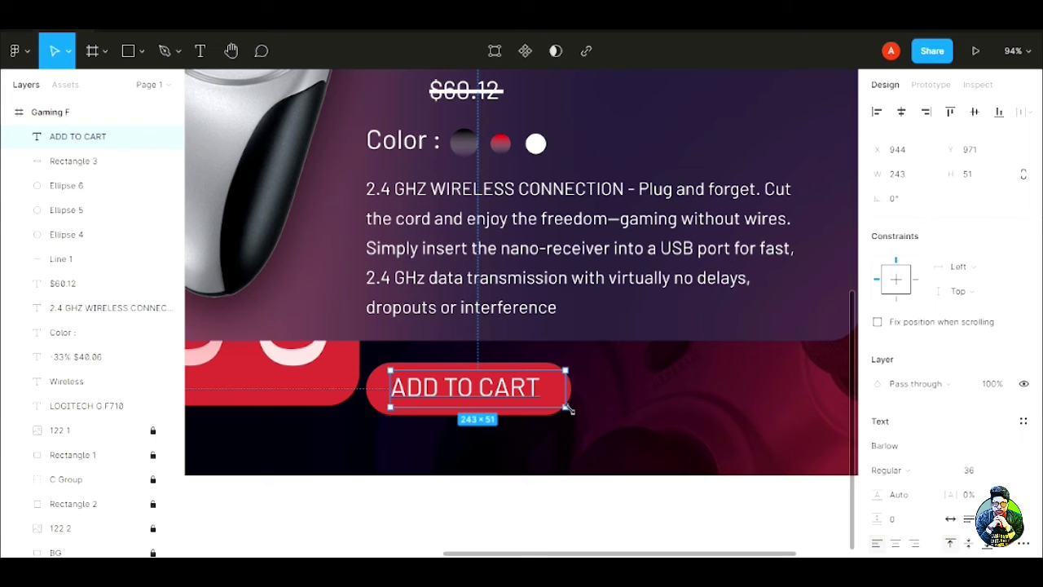
pyautogui.moveTo(570, 410); pyautogui.dragTo(559, 405)
pyautogui.click(1007, 478)
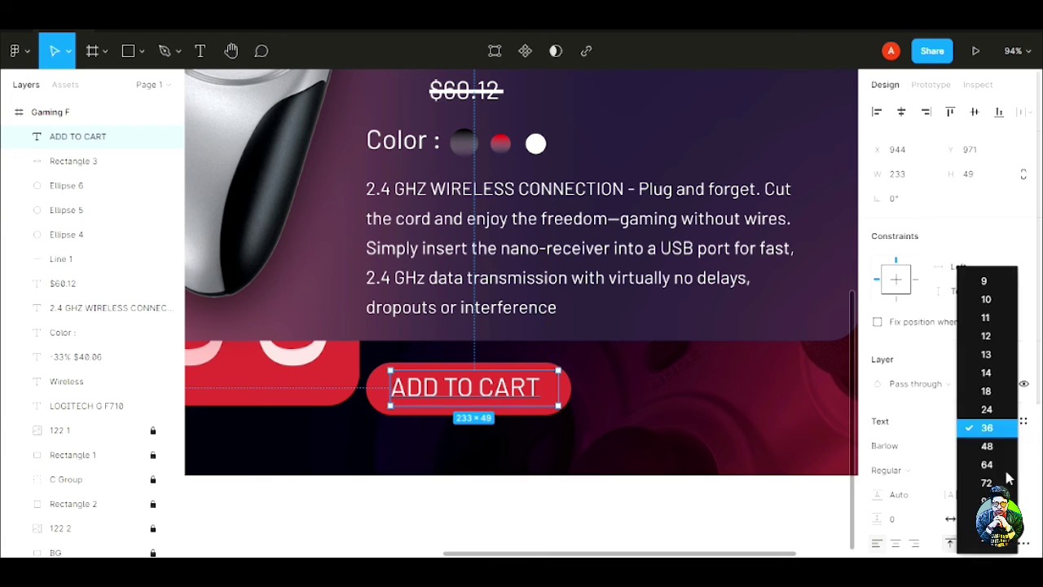
pyautogui.click(986, 409)
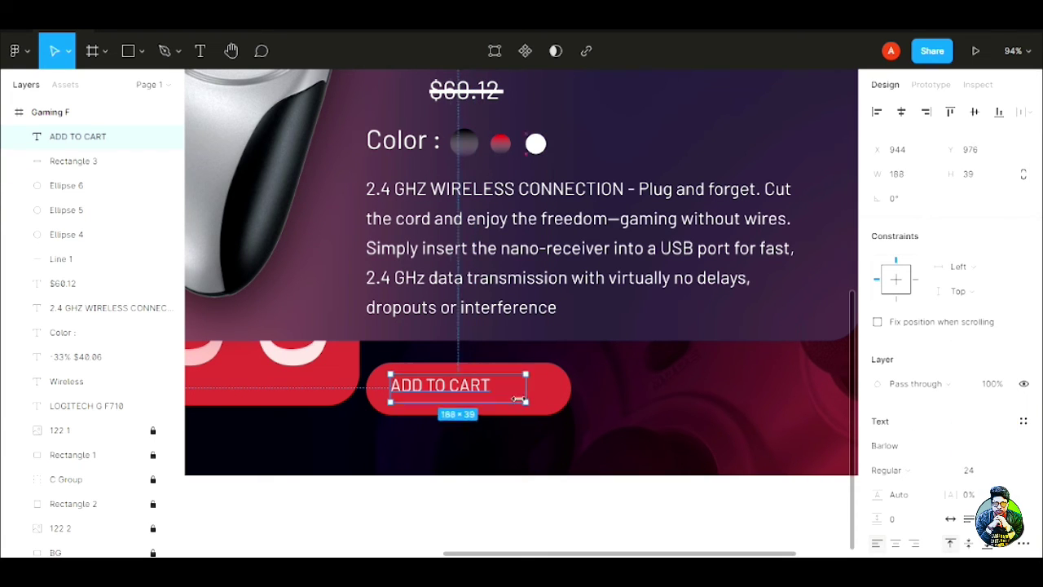
pyautogui.doubleClick(517, 399)
pyautogui.click(519, 426)
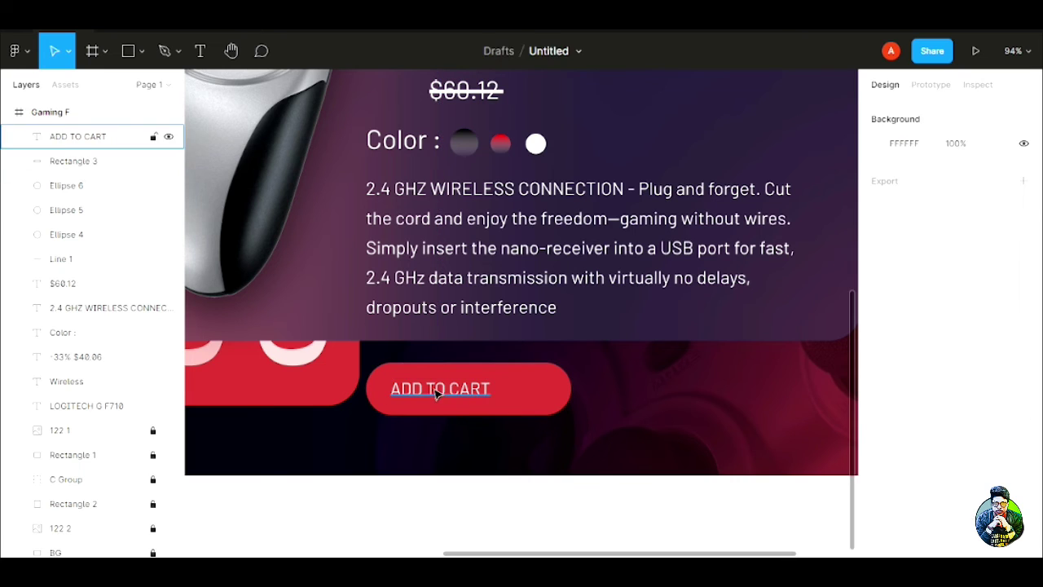
# - Shift the ADD TO CART label sideways, shrink the red pill to 222 × 57 and move it behind the label at about X 924, Y 969
pyautogui.moveTo(440, 390); pyautogui.dragTo(462, 388)
pyautogui.click(552, 406)
pyautogui.moveTo(571, 392); pyautogui.dragTo(526, 394)
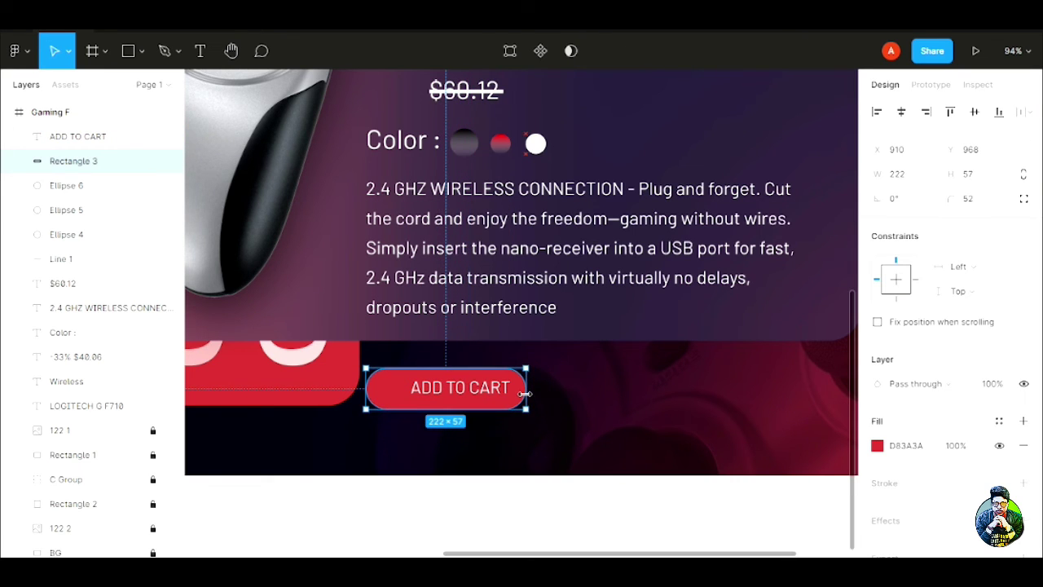
pyautogui.moveTo(461, 406); pyautogui.dragTo(465, 404)
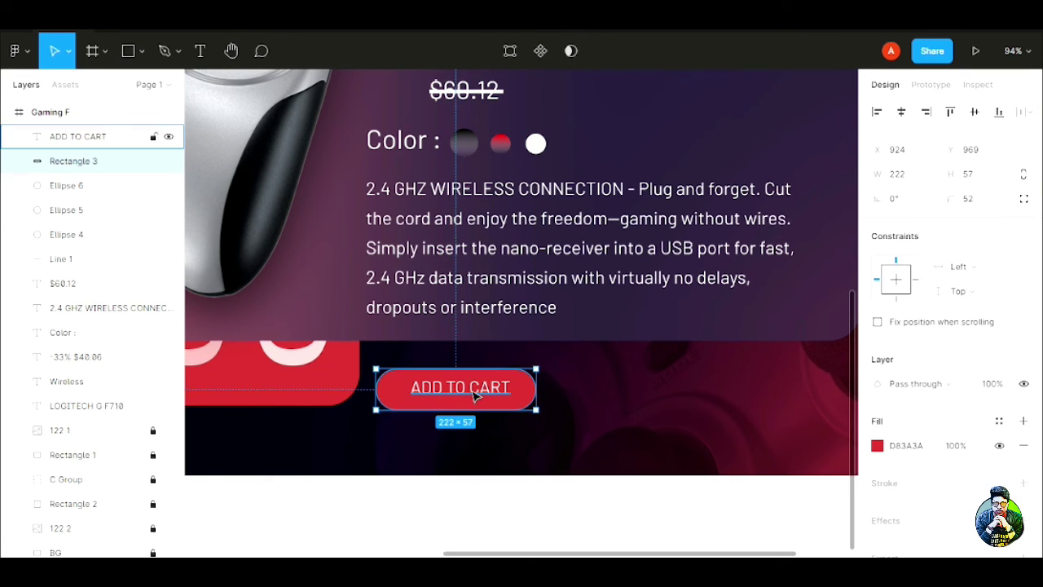
# - Align the horizontal centres of the ADD TO CART label and the red pill behind it
pyautogui.click(477, 395)
pyautogui.keyDown('shift'); pyautogui.click(392, 399); pyautogui.keyUp('shift')
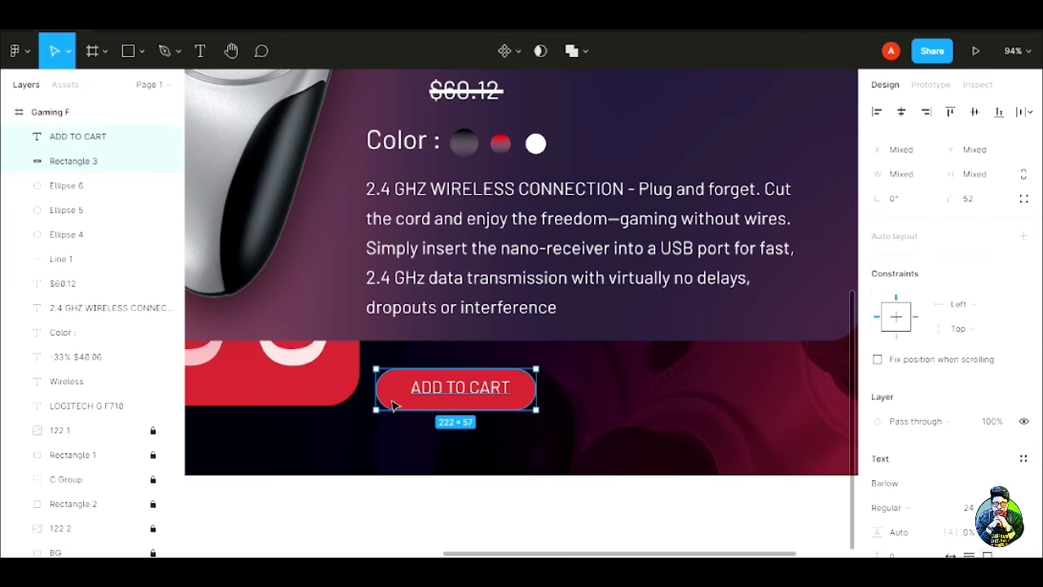
pyautogui.click(902, 114)
pyautogui.click(584, 424)
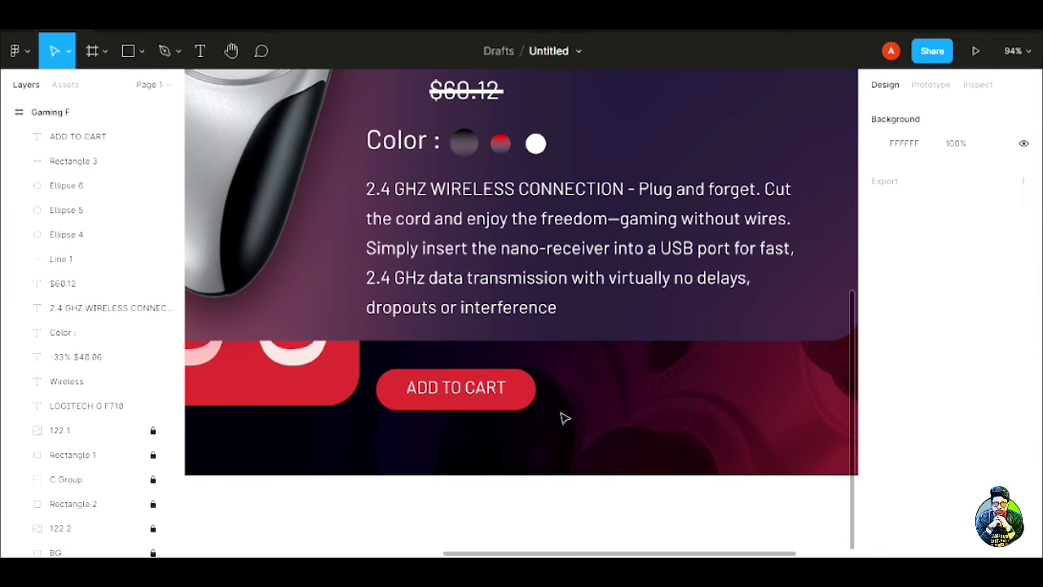
# - Add a drop shadow to the red pill and colour it D83A3A, sampled from the pill
pyautogui.scroll(-5, 571, 407)
pyautogui.scroll(5, 554, 417)
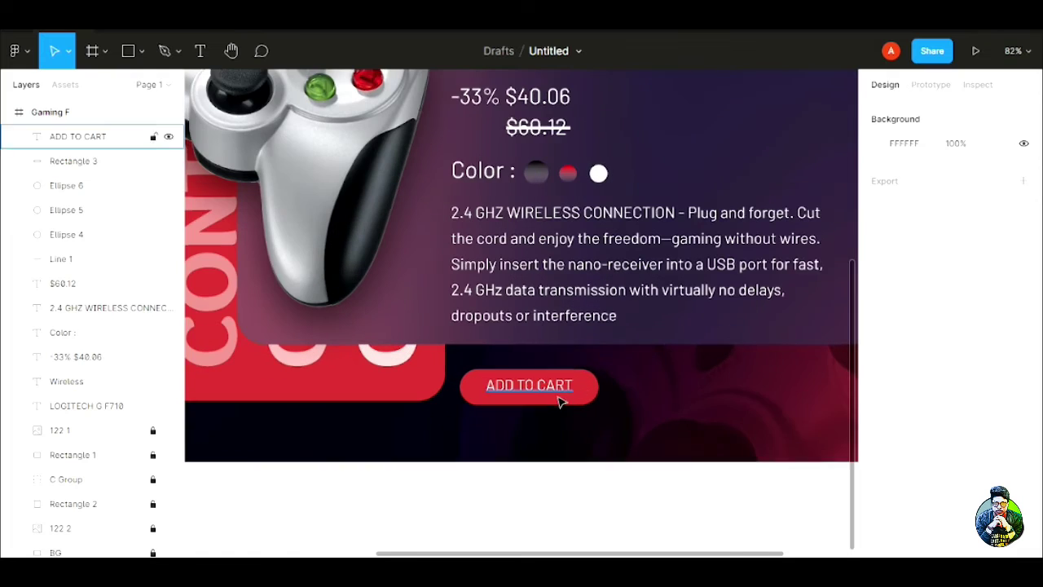
pyautogui.scroll(1, 558, 401)
pyautogui.click(573, 401)
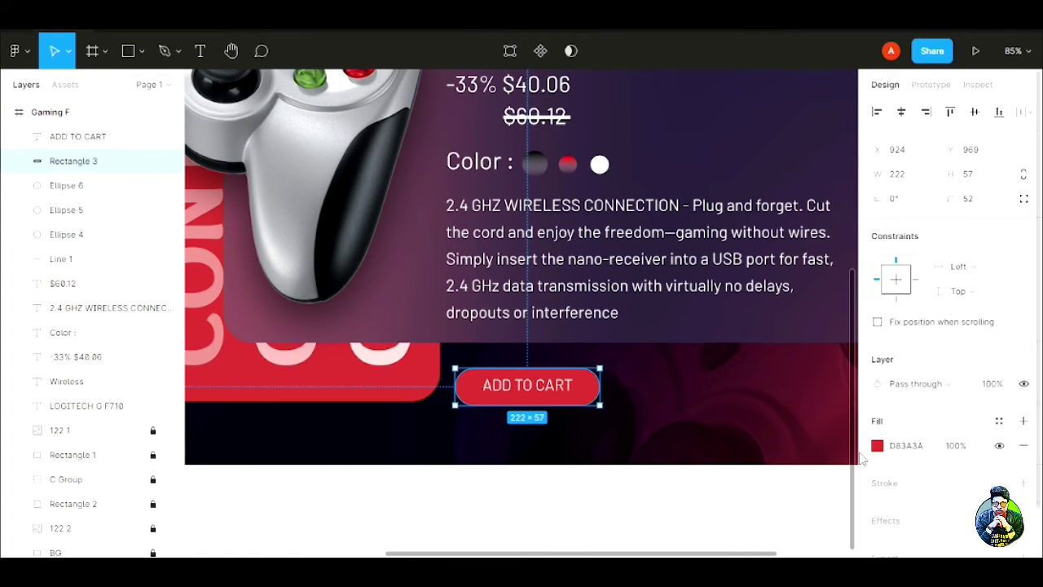
pyautogui.scroll(-2, 945, 465)
pyautogui.click(1023, 464)
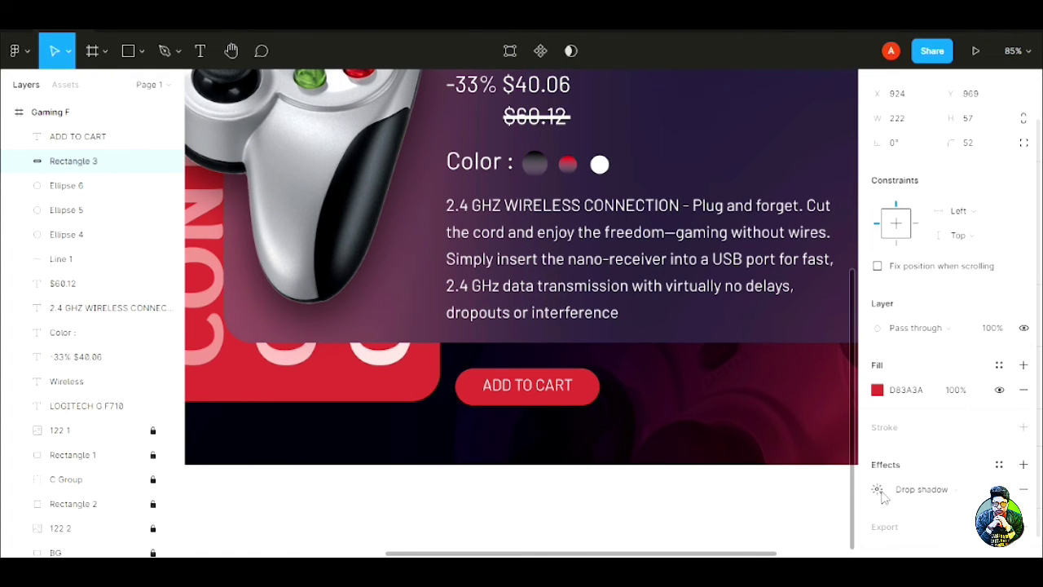
pyautogui.click(876, 489)
pyautogui.click(806, 484)
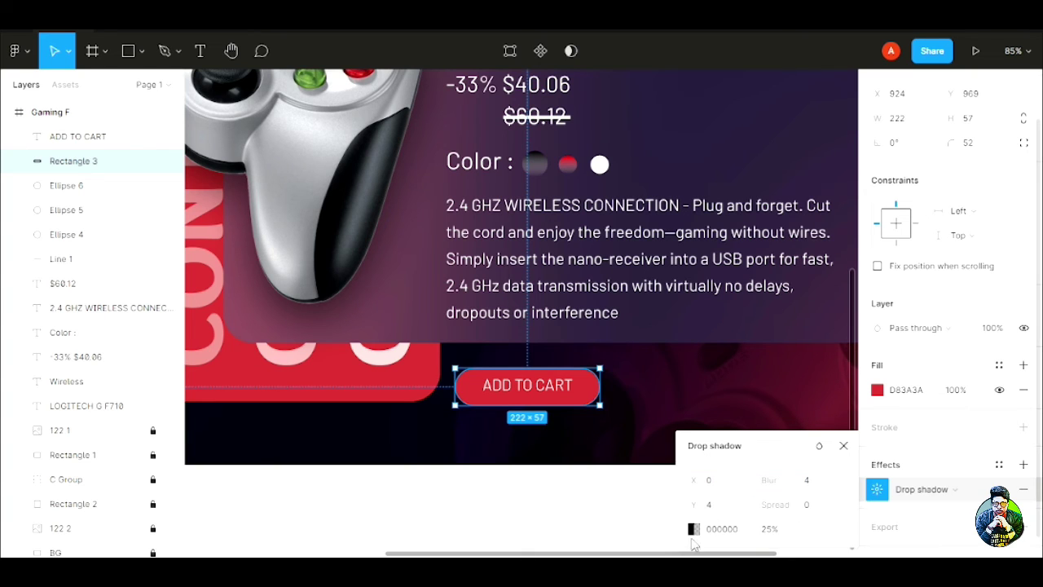
pyautogui.click(693, 529)
pyautogui.click(514, 390)
pyautogui.click(472, 381)
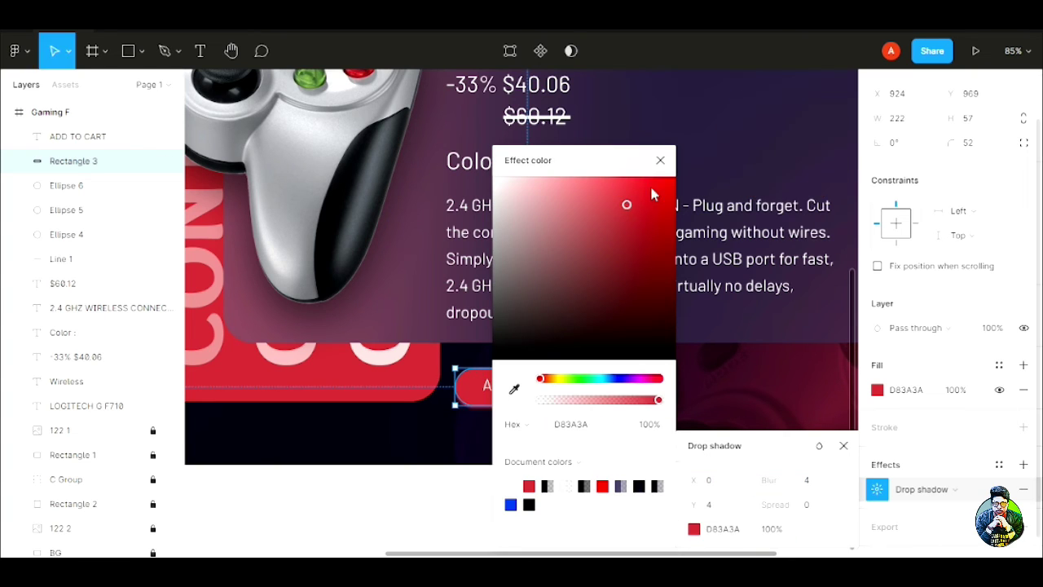
pyautogui.click(778, 467)
# - Set the red pill's drop shadow to blur 36, Y offset 6 and opacity 51%
pyautogui.click(560, 397)
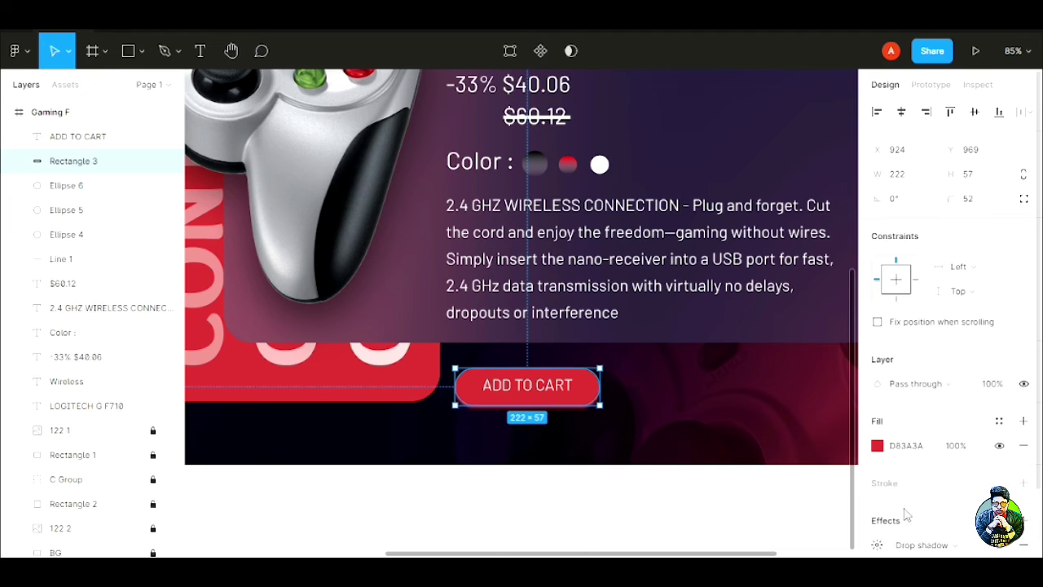
pyautogui.scroll(-2, 912, 505)
pyautogui.click(877, 466)
pyautogui.click(812, 484)
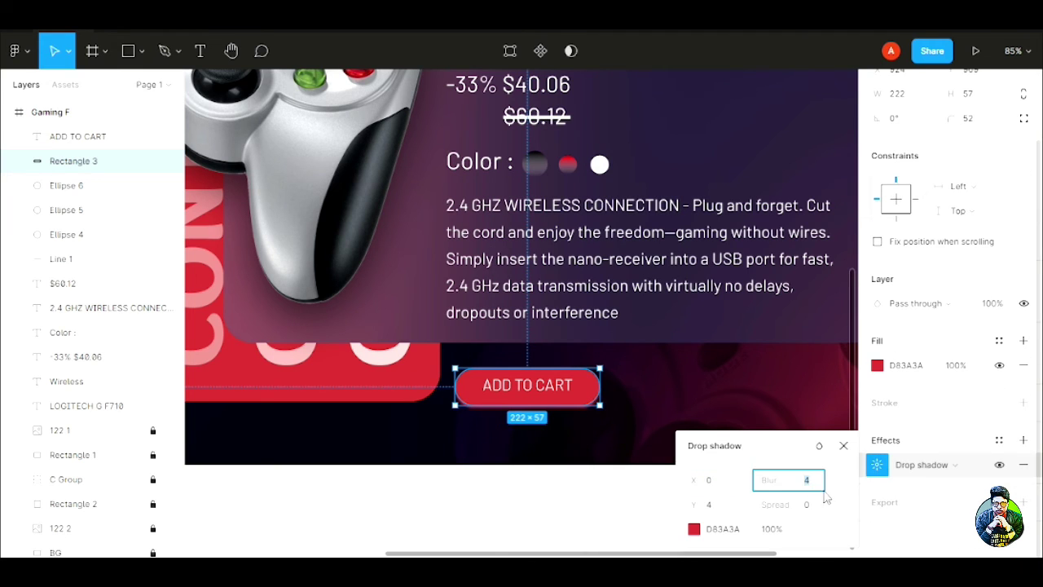
pyautogui.press('Return')
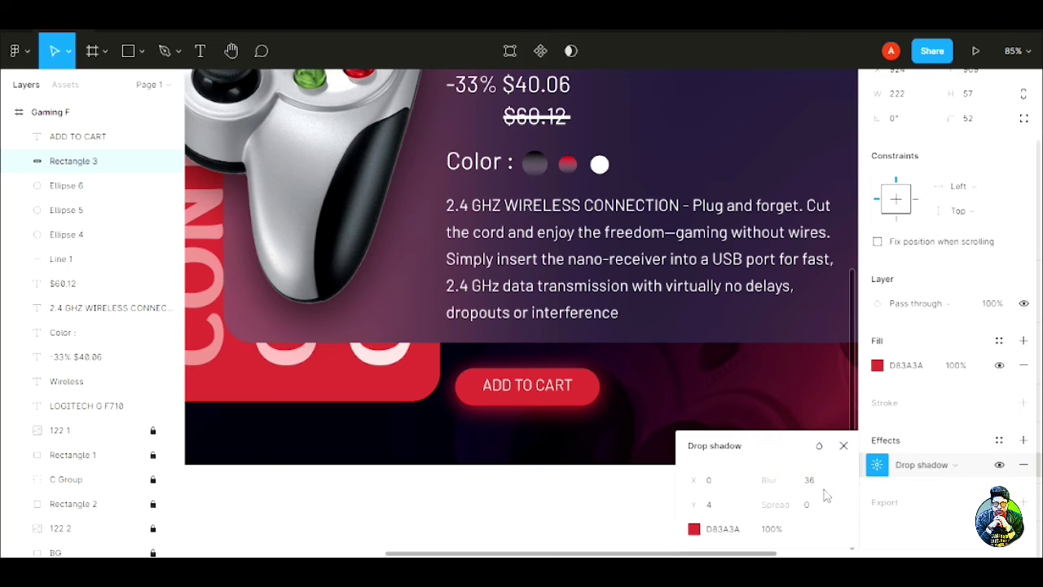
pyautogui.click(716, 509)
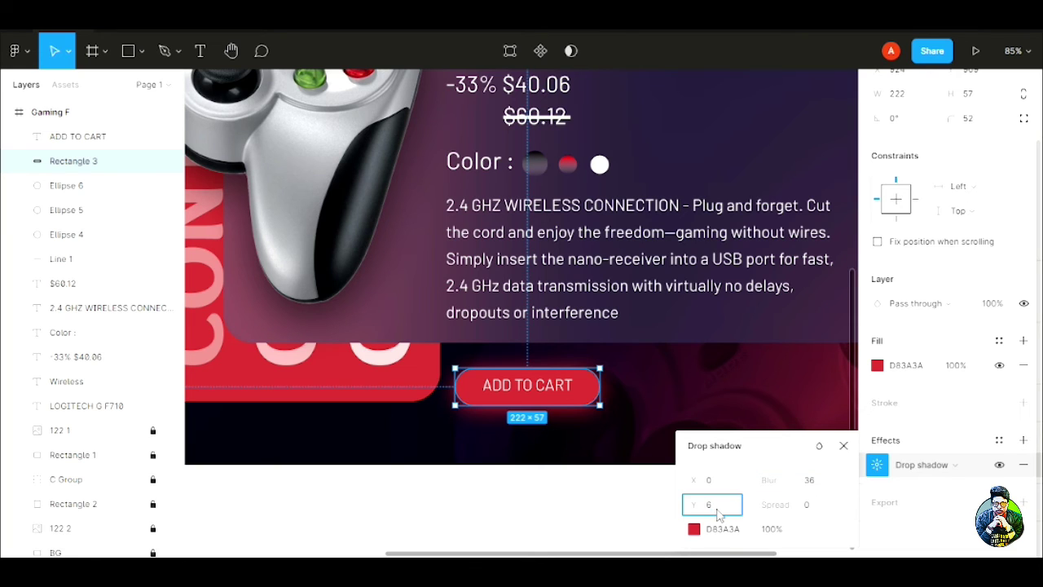
pyautogui.press('Return')
pyautogui.click(772, 531)
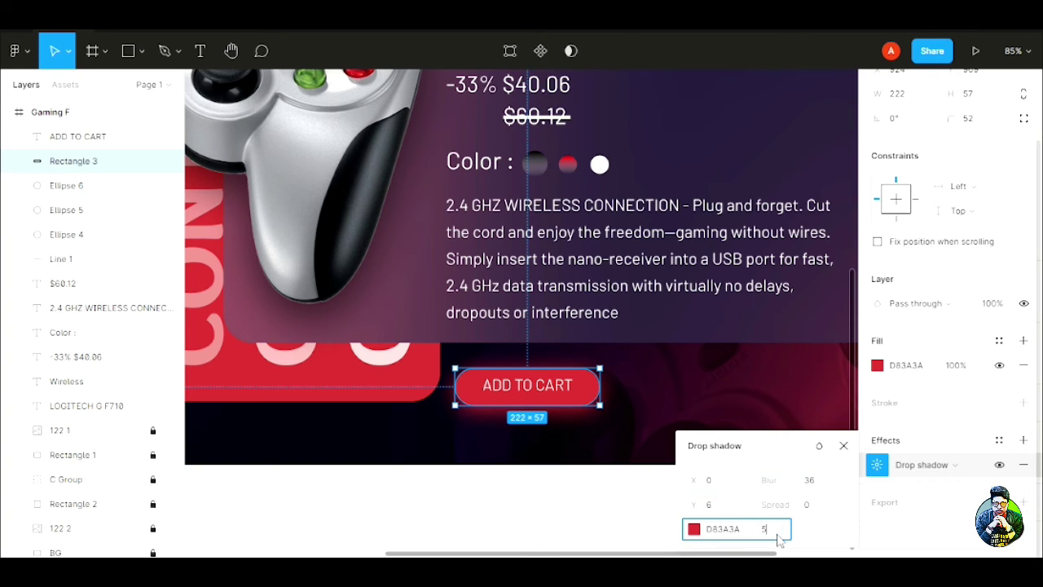
pyautogui.press('Return')
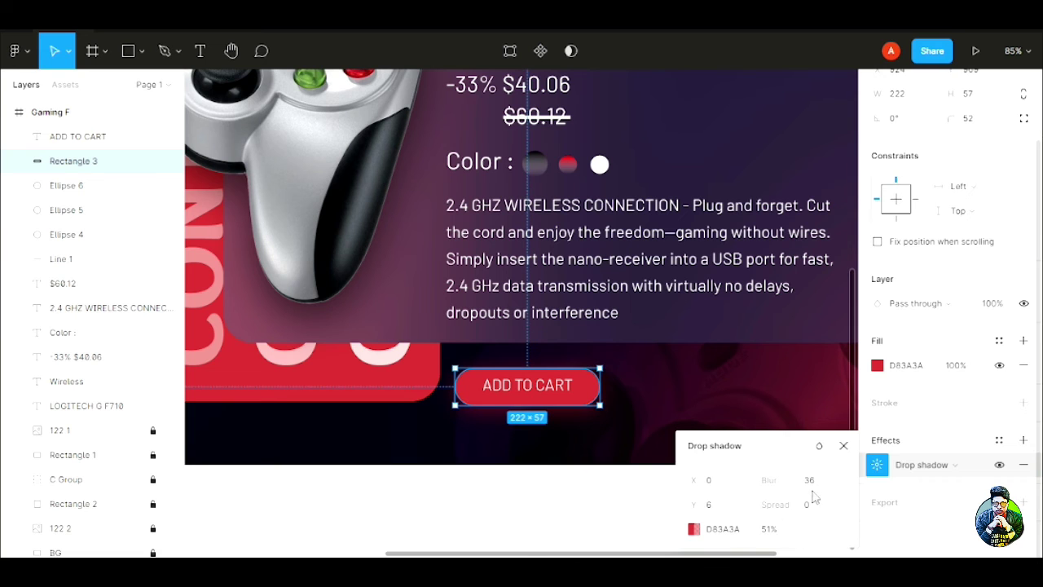
pyautogui.click(830, 416)
pyautogui.hotkey('shift', '1')
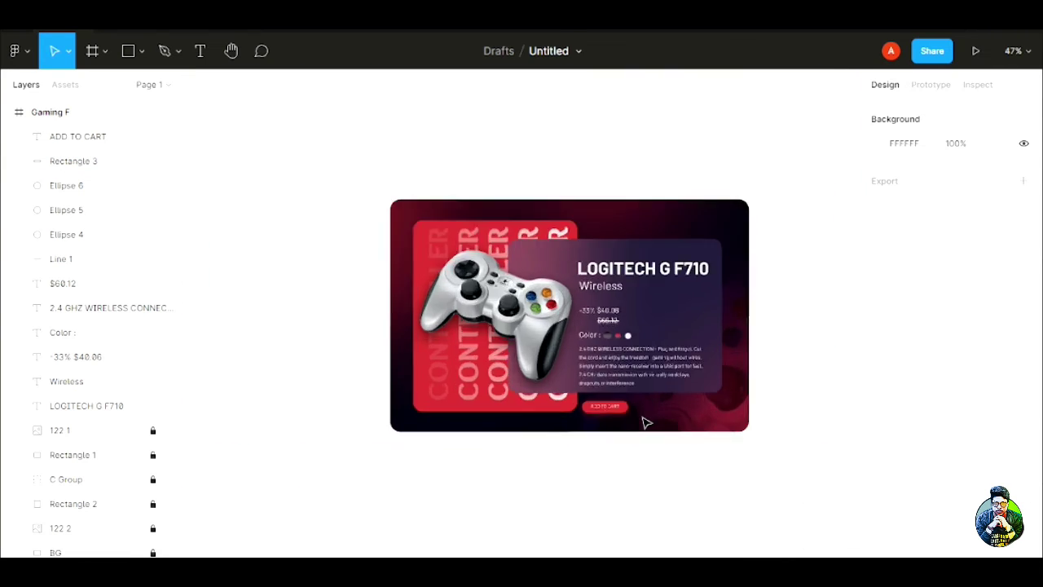
# - Add an inside stroke to the red pill in light red EF7474 with a weight of 1.5
pyautogui.click(647, 422)
pyautogui.hotkey('shift', '2')
pyautogui.scroll(10, 605, 427)
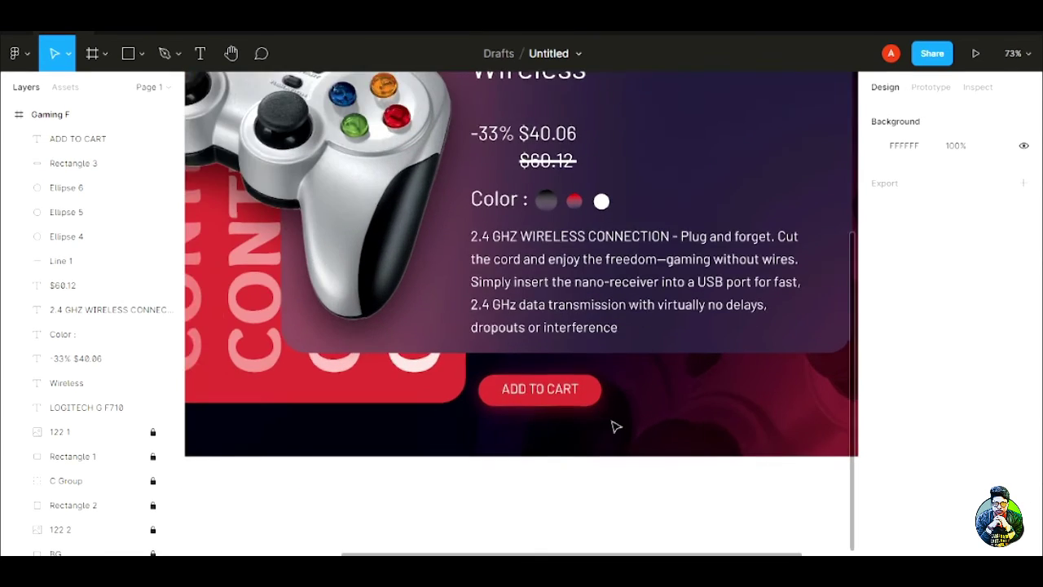
pyautogui.click(575, 380)
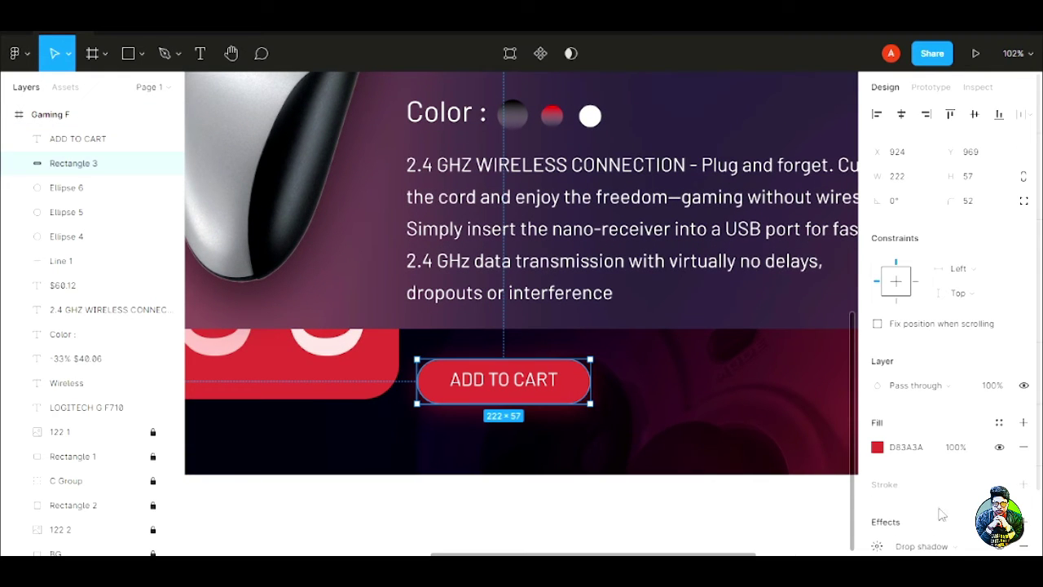
pyautogui.scroll(-2, 943, 513)
pyautogui.click(1023, 408)
pyautogui.click(877, 433)
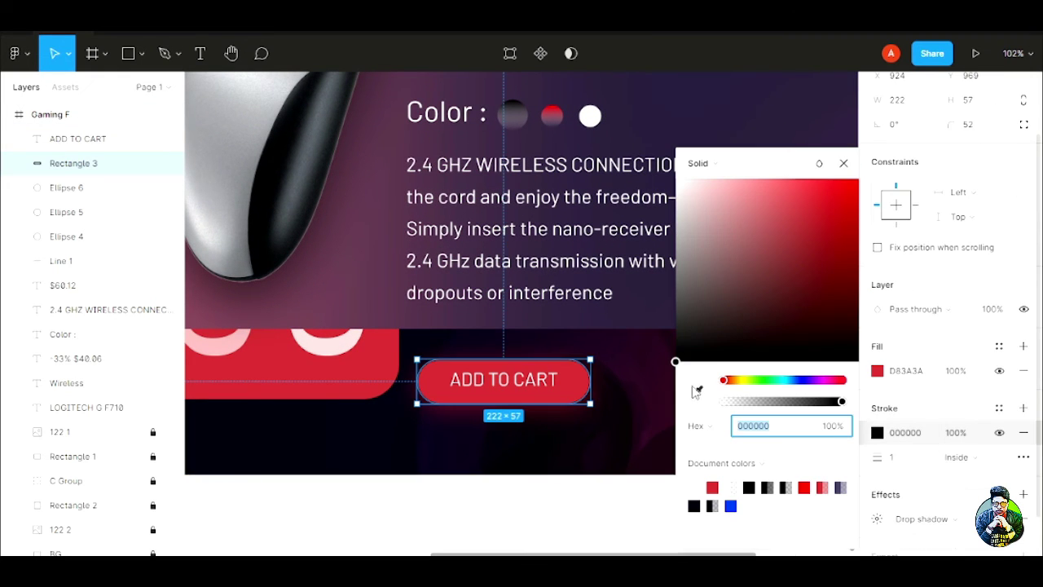
pyautogui.click(697, 392)
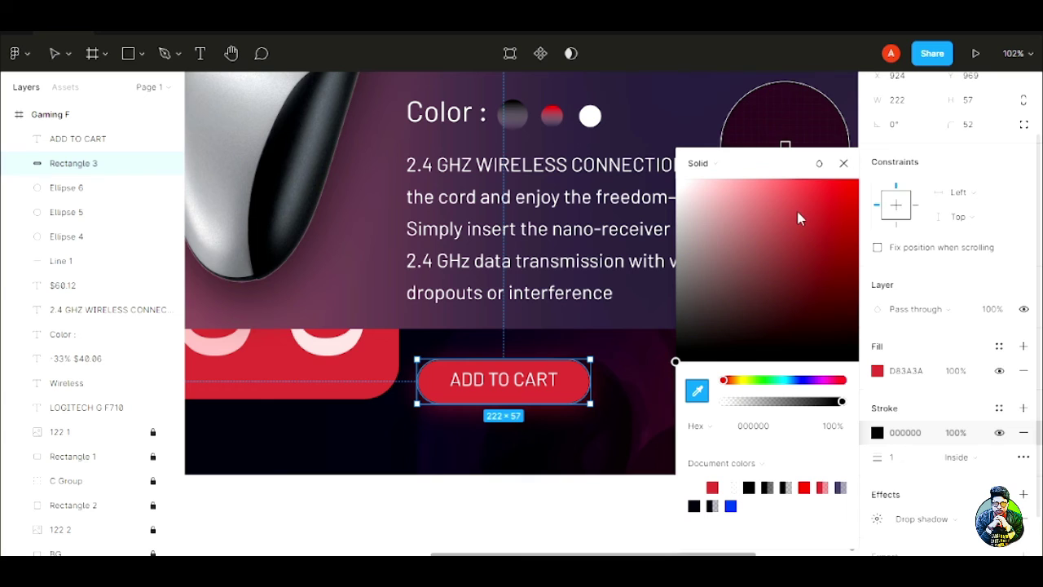
pyautogui.click(571, 389)
pyautogui.click(789, 187)
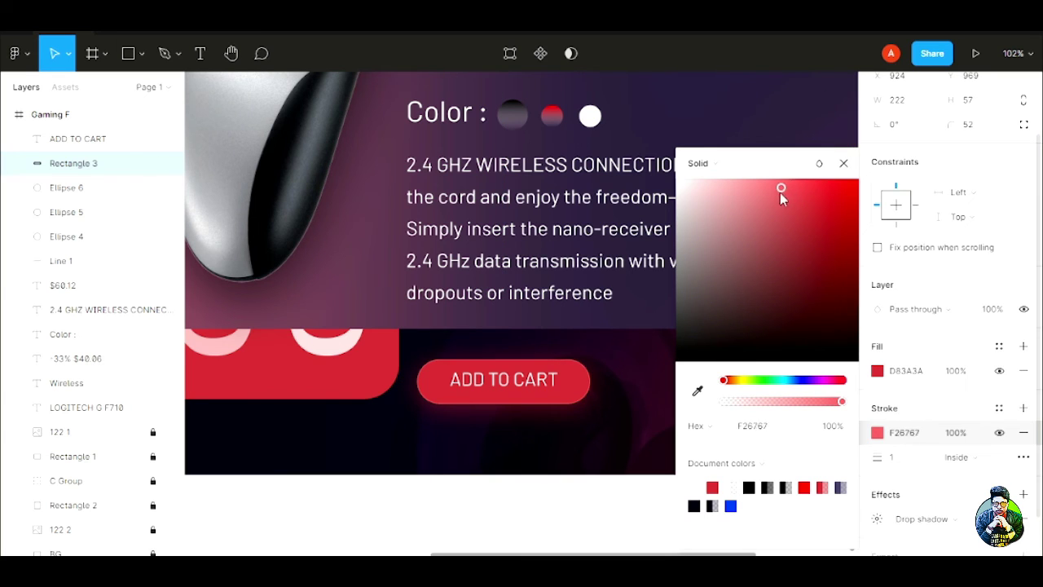
pyautogui.click(897, 463)
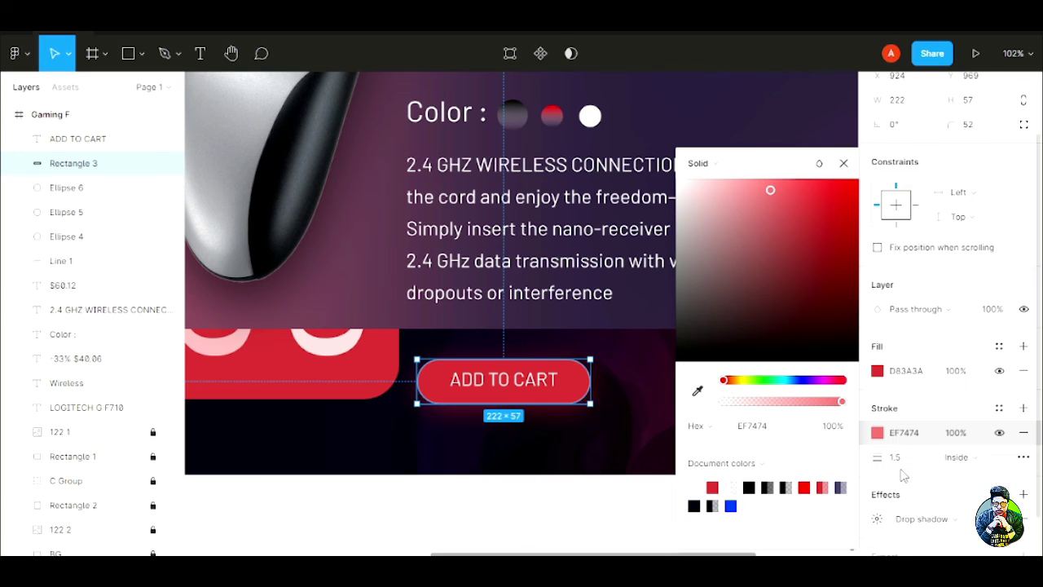
pyautogui.click(826, 132)
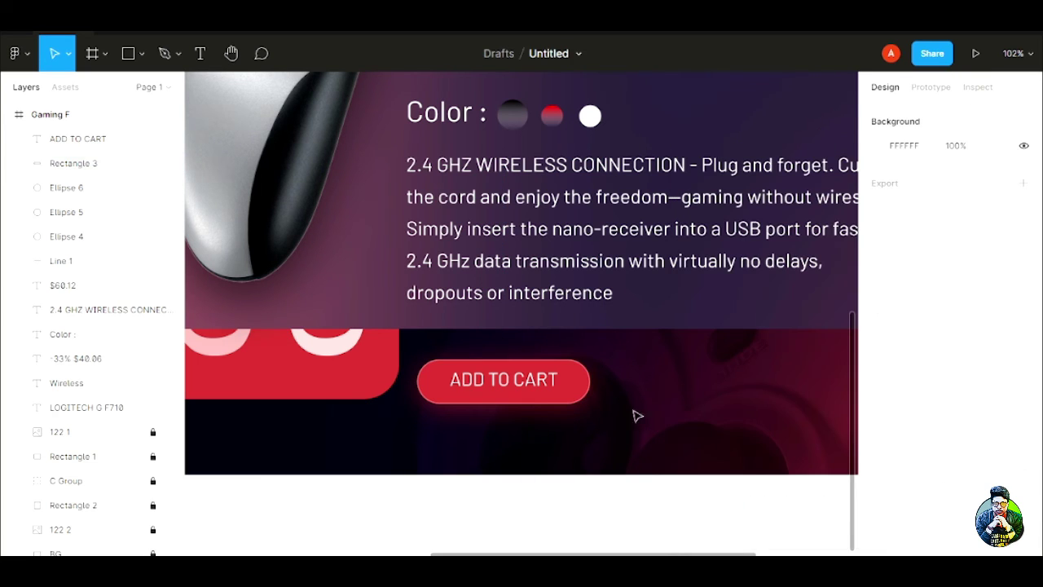
# - Set the ADD TO CART label's font weight to Bold
pyautogui.click(519, 385)
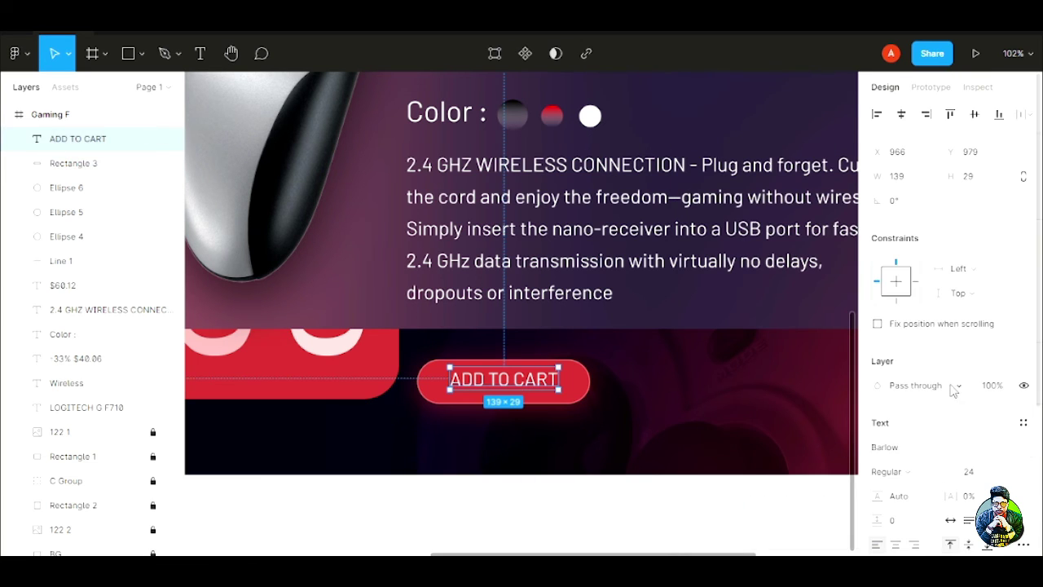
pyautogui.click(946, 478)
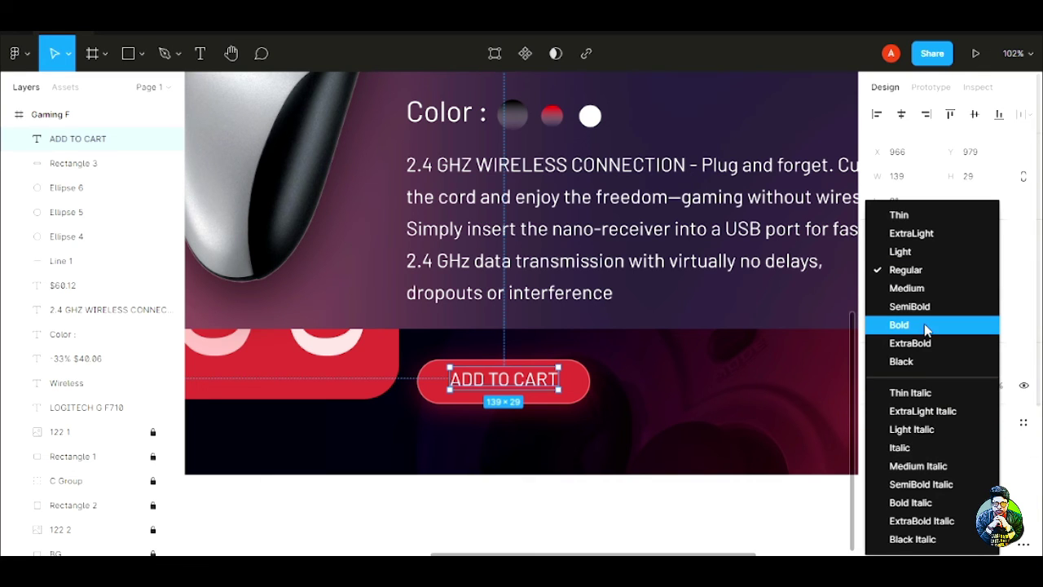
pyautogui.click(924, 327)
pyautogui.click(639, 398)
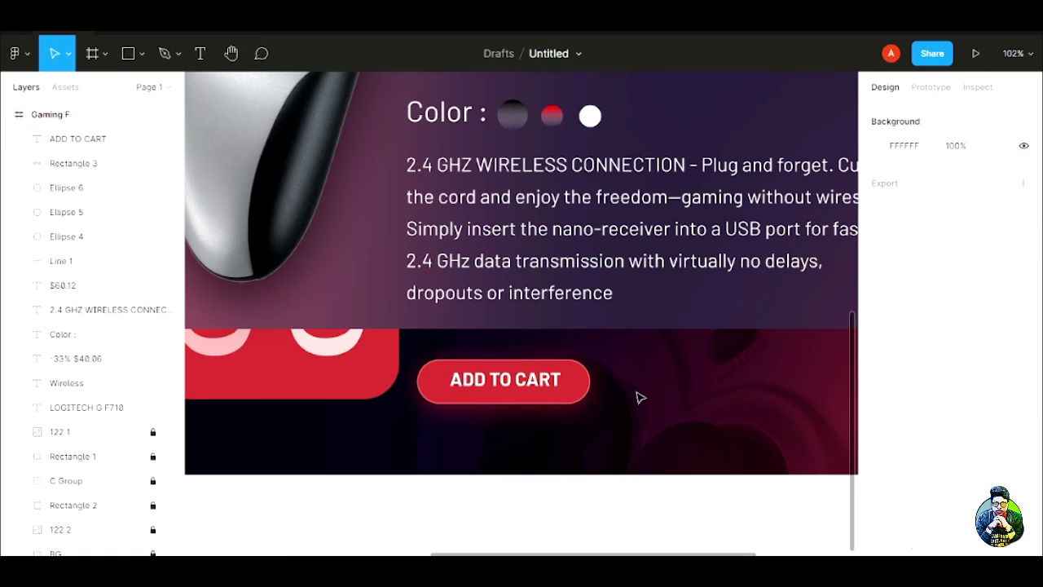
# - Duplicate the ADD TO CART label to X 1251, Y 979 and change the copy's text to "ADD TO WISHLIST"
pyautogui.click(486, 378)
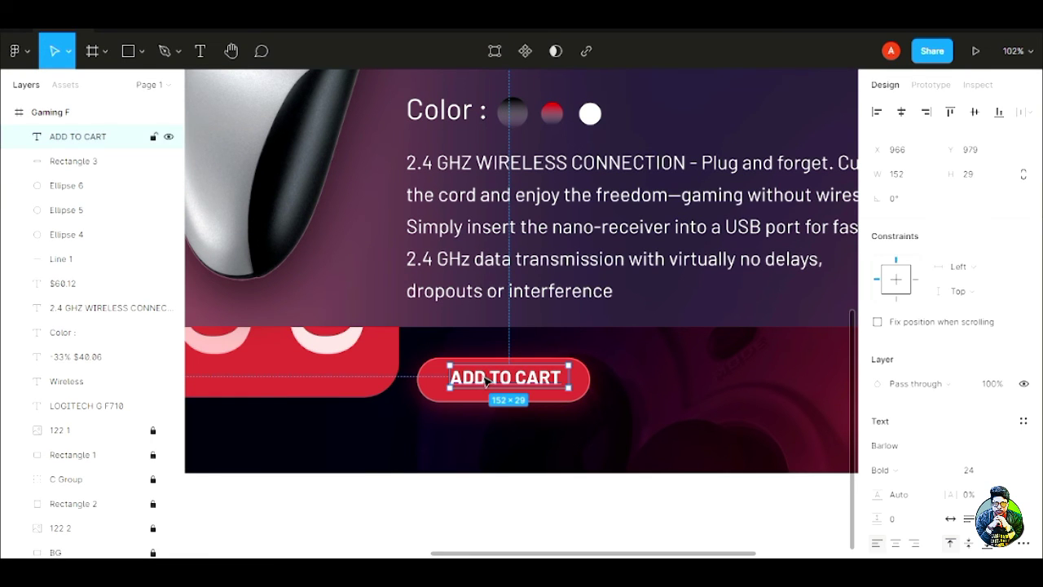
pyautogui.moveTo(487, 379); pyautogui.dragTo(708, 379)
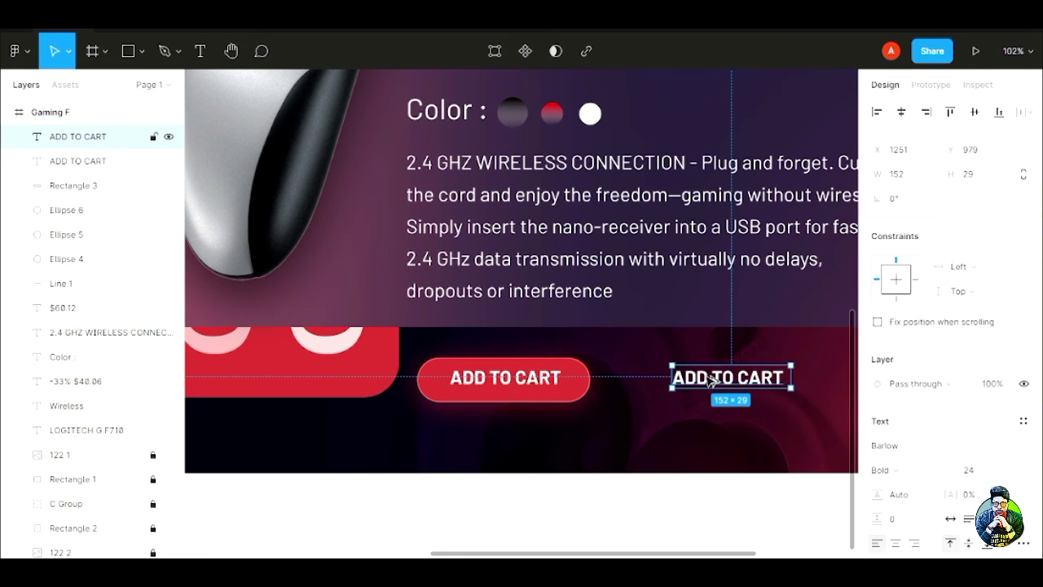
pyautogui.press('Return')
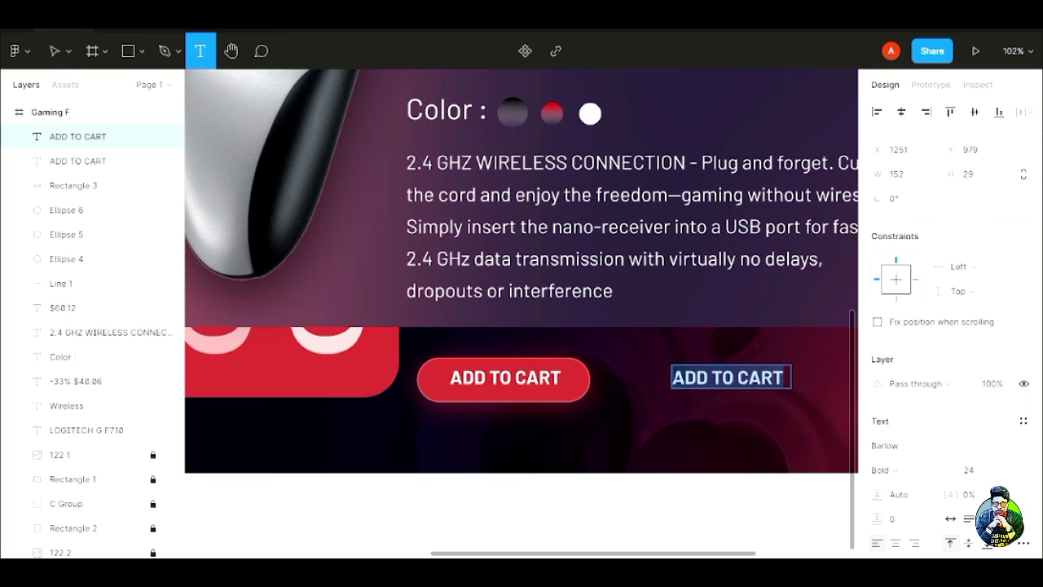
pyautogui.doubleClick(760, 377)
pyautogui.write('WI')
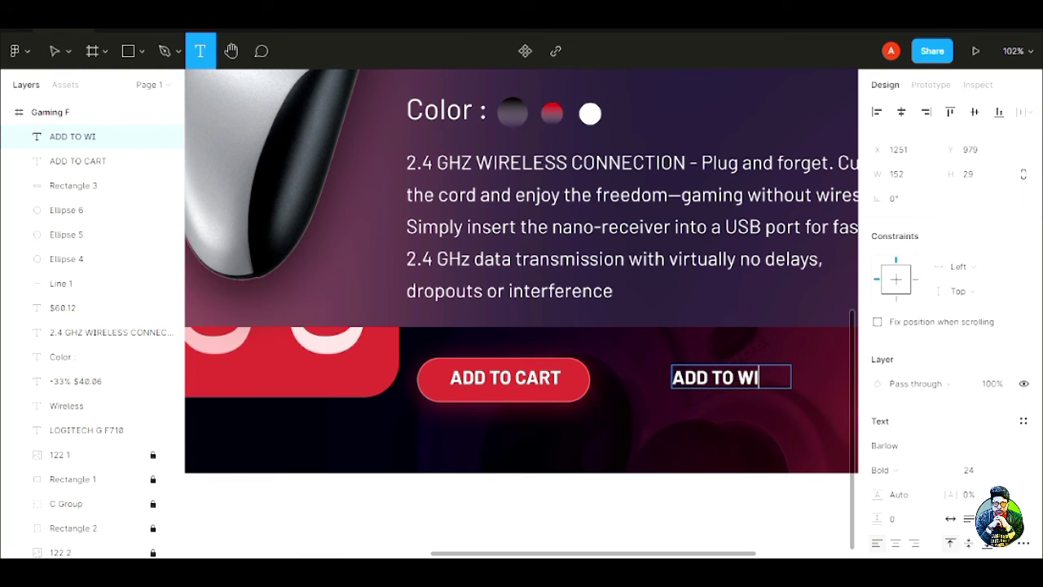
pyautogui.write('SHLIST')
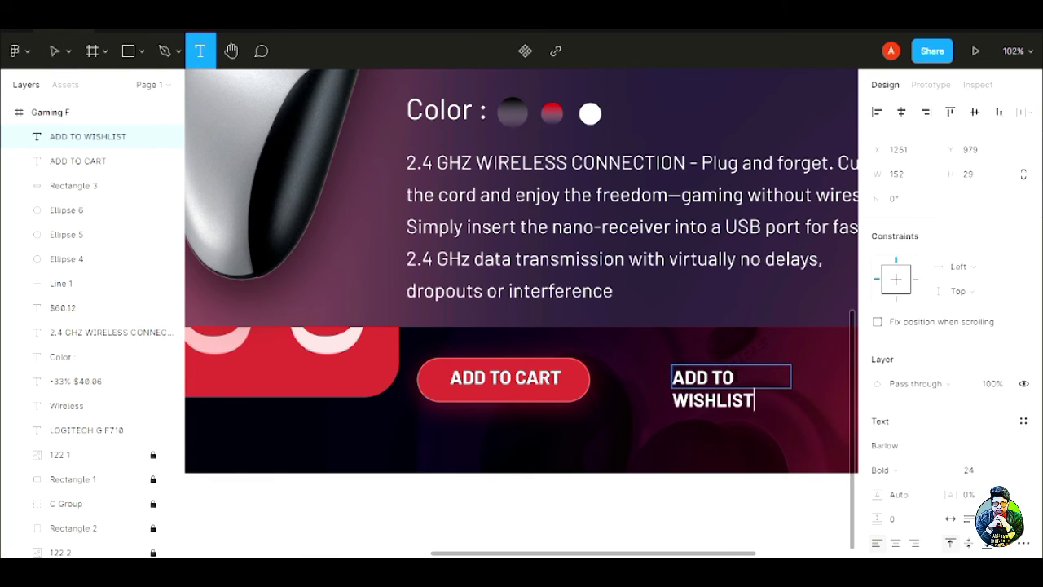
# - Widen the ADD TO WISHLIST text box so the text fits on one line, and shift the label slightly right
pyautogui.click(55, 50)
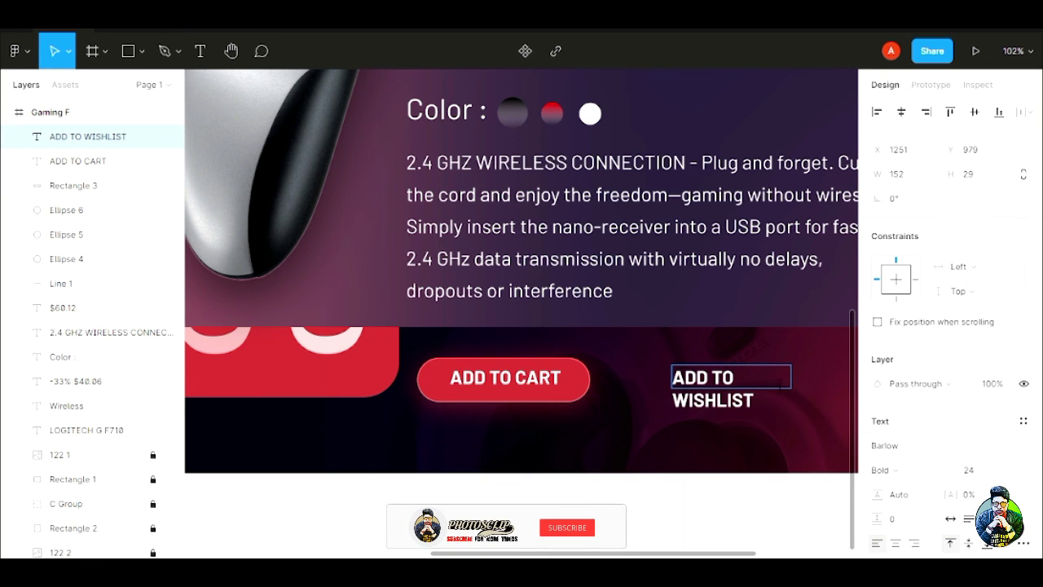
pyautogui.moveTo(791, 376); pyautogui.dragTo(828, 377)
pyautogui.click(774, 440)
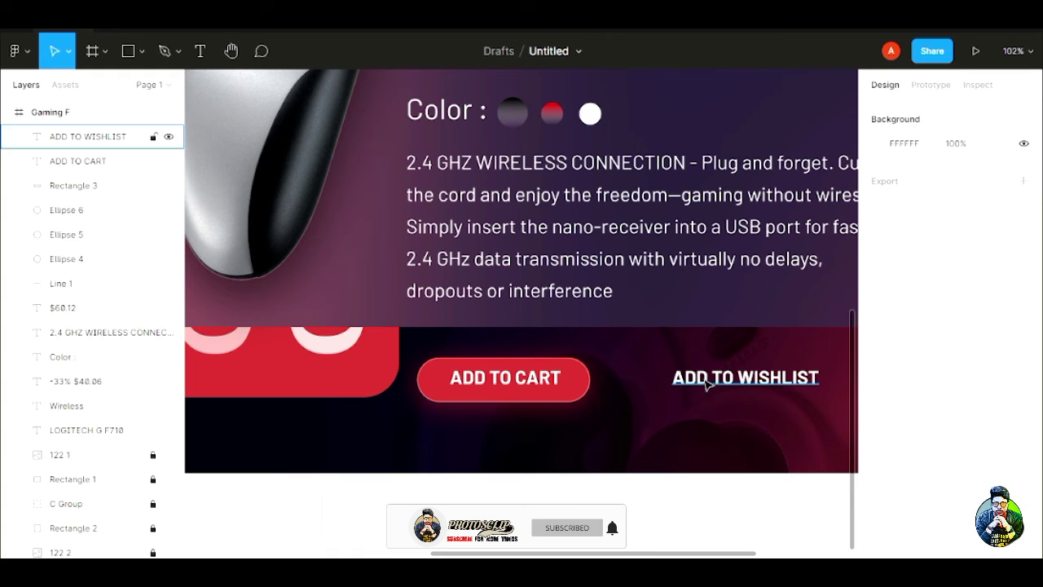
pyautogui.moveTo(705, 386); pyautogui.dragTo(711, 386)
pyautogui.click(668, 441)
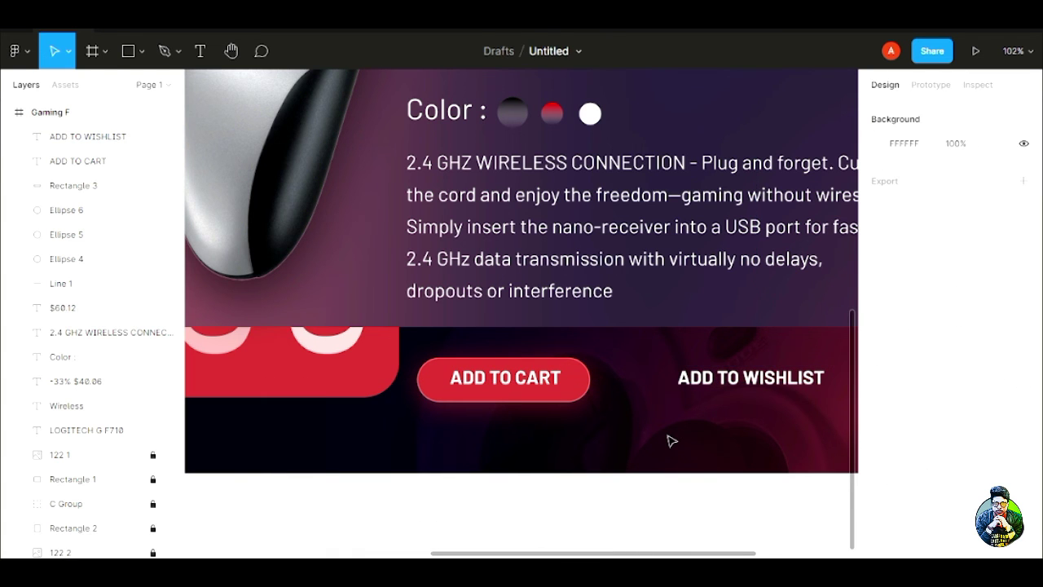
# - Import the ant-design:heart-filled icon with the Iconify plugin at a height of 50, and close the plugin
pyautogui.hotkey('shift', '1')
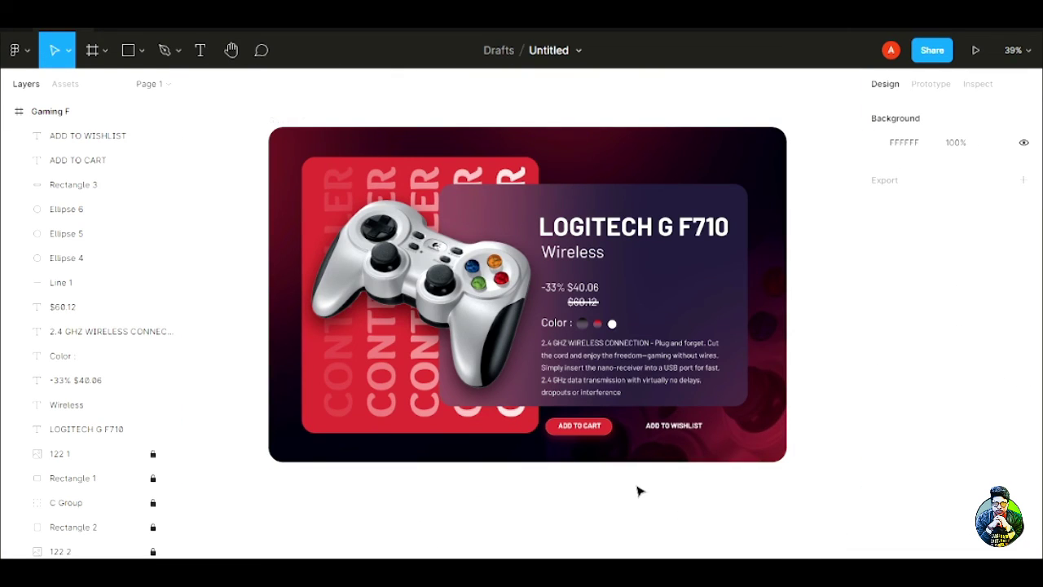
pyautogui.rightClick(637, 490)
pyautogui.moveTo(733, 535)
pyautogui.click(841, 458)
pyautogui.click(344, 331)
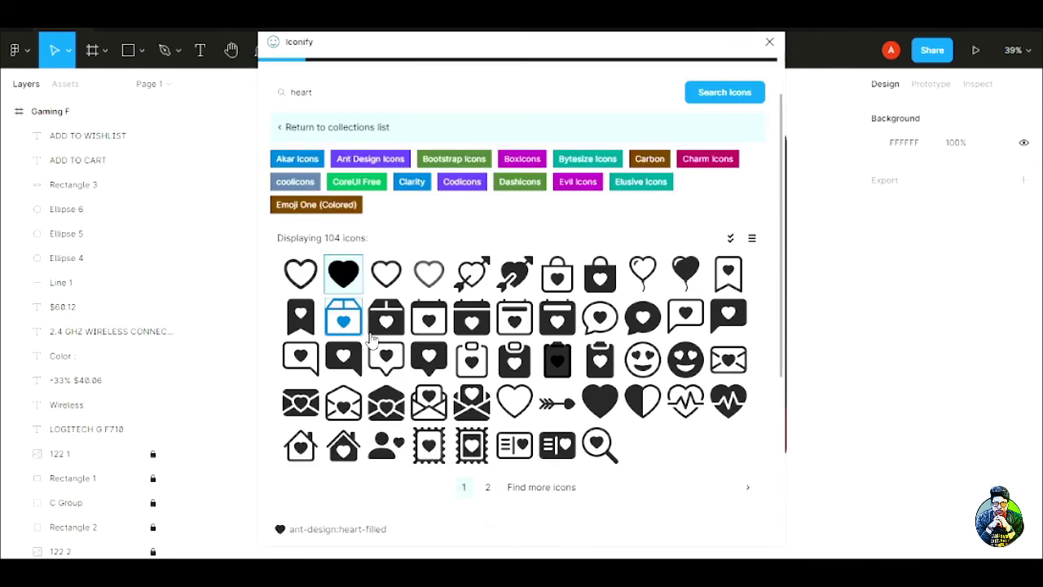
pyautogui.scroll(-4, 371, 340)
pyautogui.moveTo(451, 365)
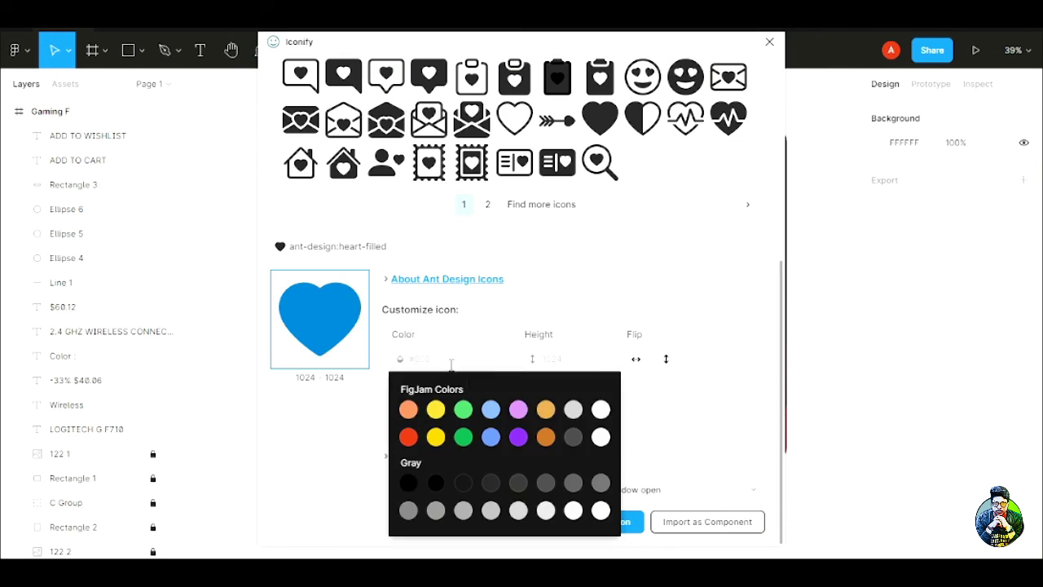
pyautogui.click(545, 360)
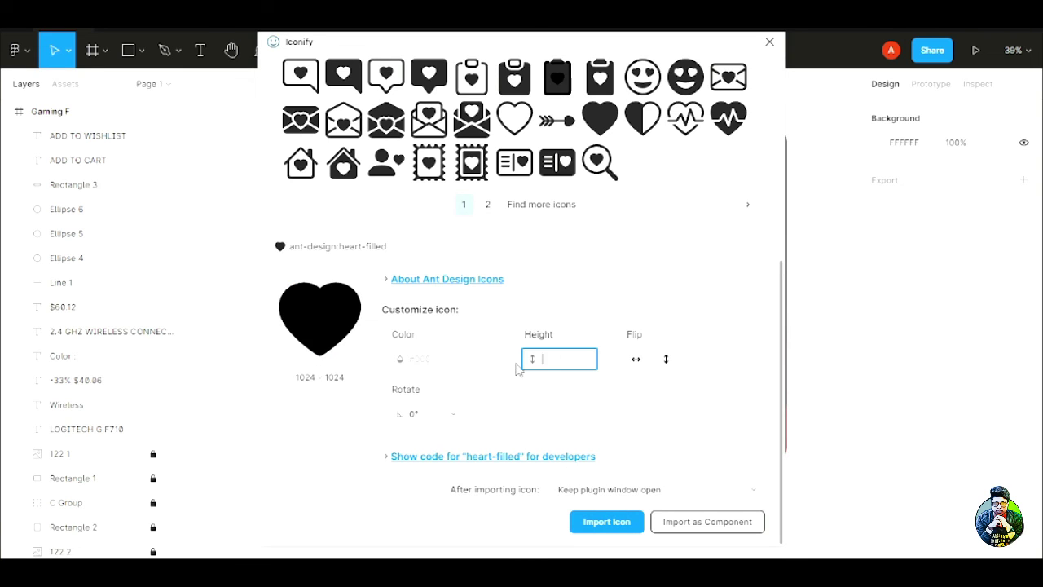
pyautogui.write('50')
pyautogui.click(617, 525)
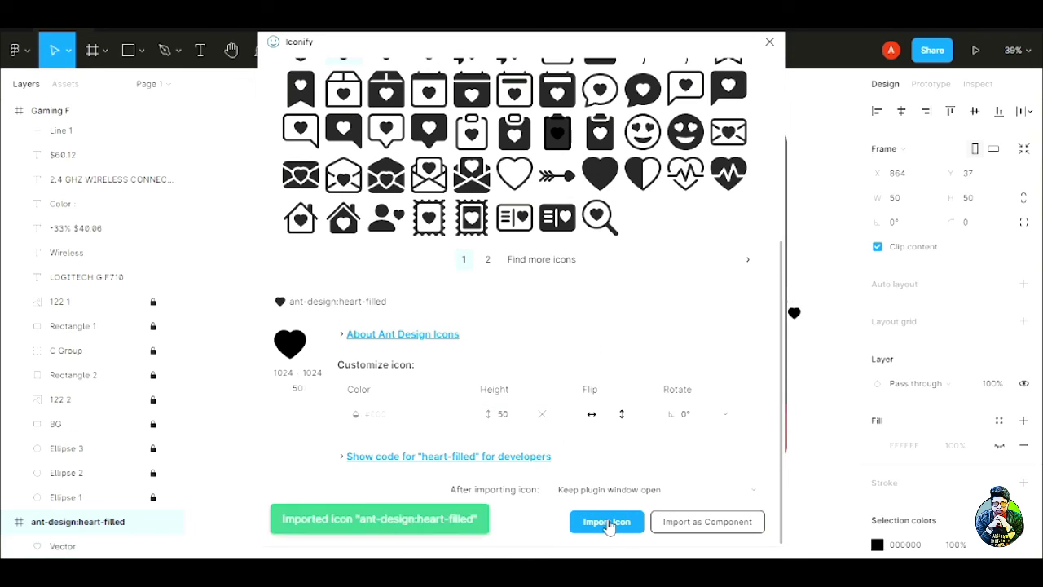
pyautogui.click(770, 42)
# - Move the ADD TO WISHLIST label to X 1338, Y 977 and place the heart icon just before it at X 1277, Y 970
pyautogui.scroll(5, 733, 420)
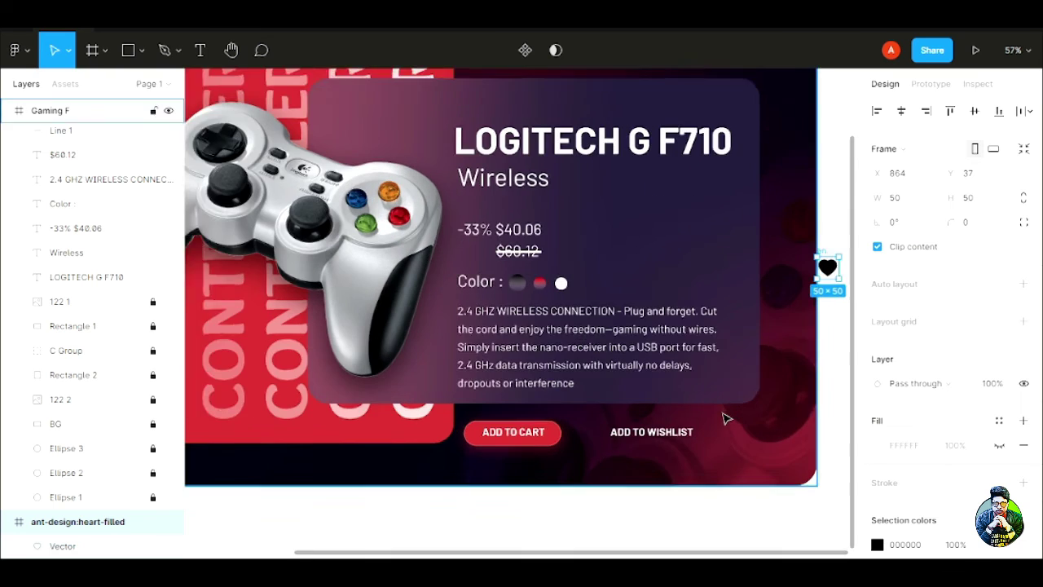
pyautogui.moveTo(644, 397); pyautogui.dragTo(595, 437)
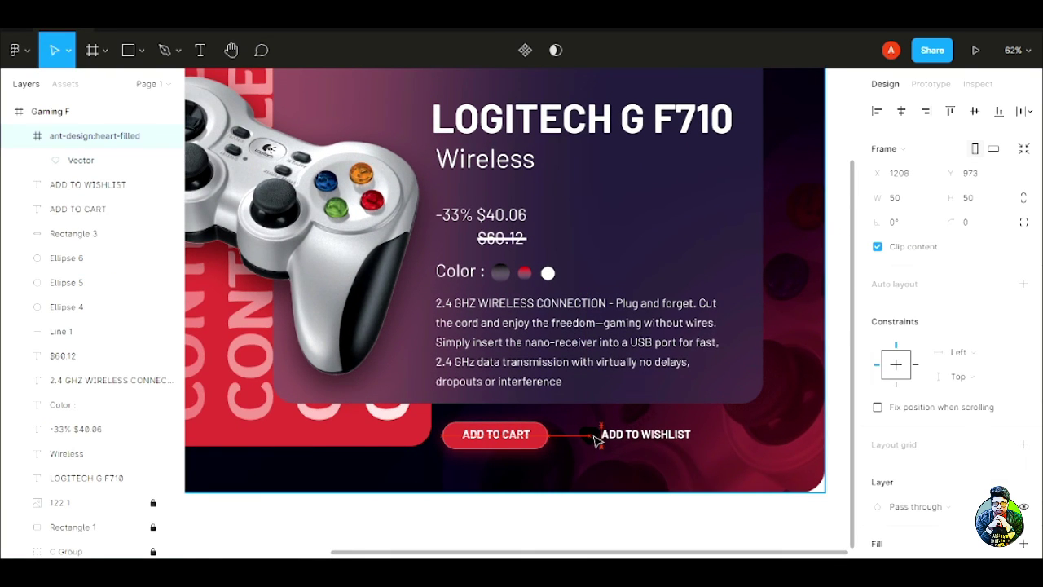
pyautogui.hscroll(-1, 644, 436)
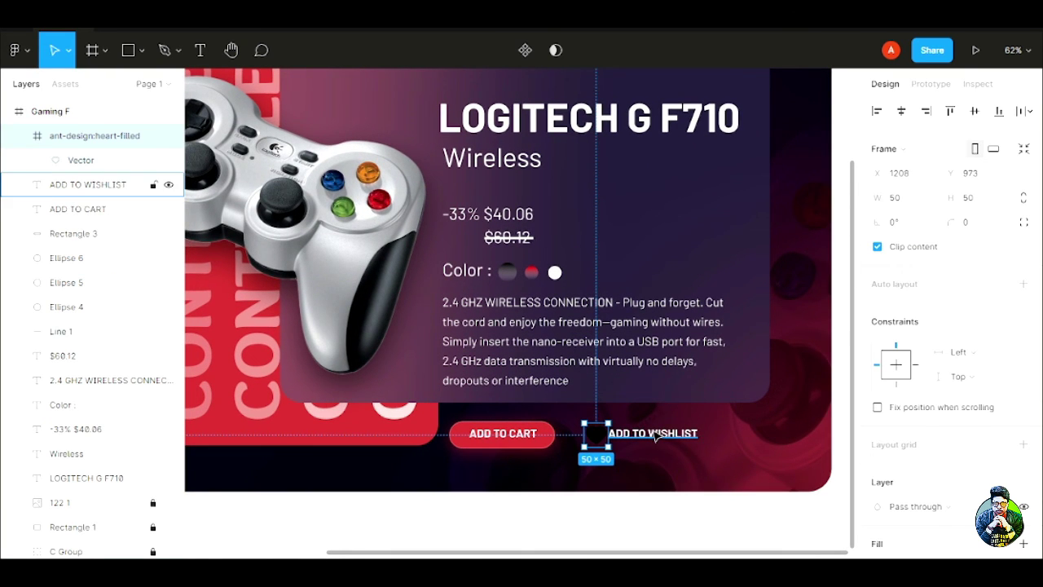
pyautogui.click(653, 439)
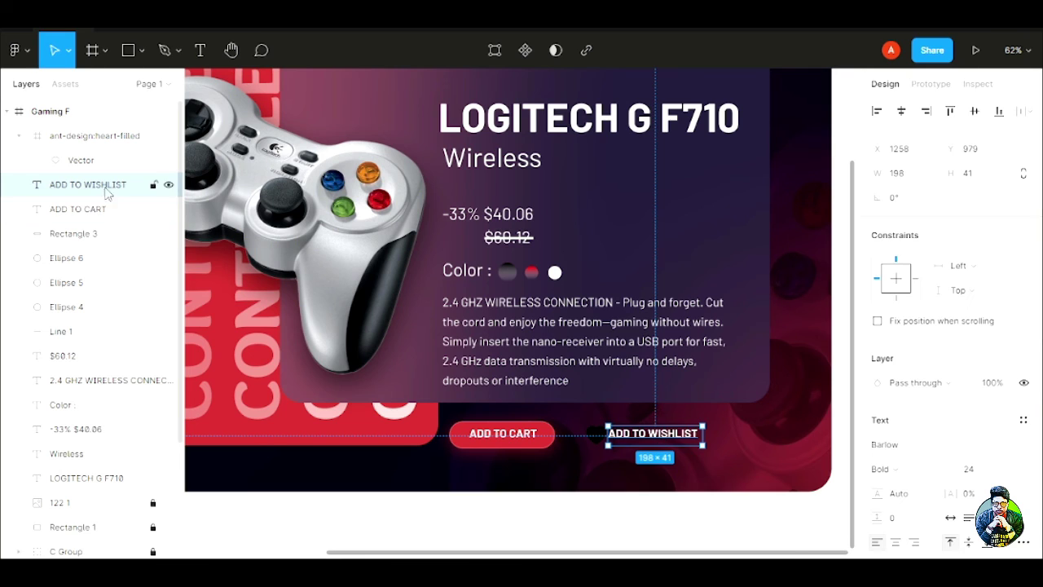
pyautogui.moveTo(637, 440); pyautogui.dragTo(681, 437)
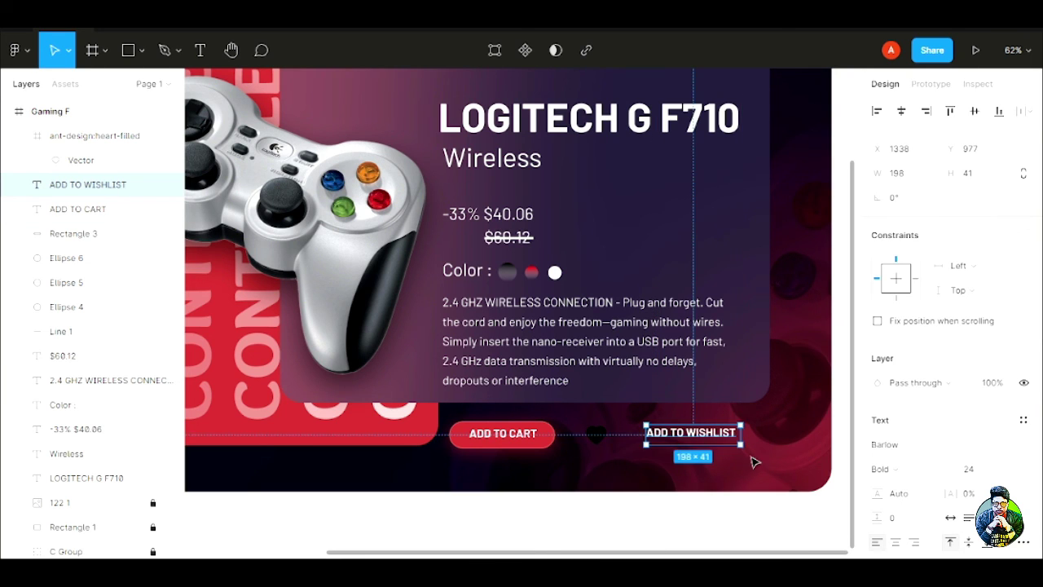
pyautogui.moveTo(598, 439); pyautogui.dragTo(676, 451)
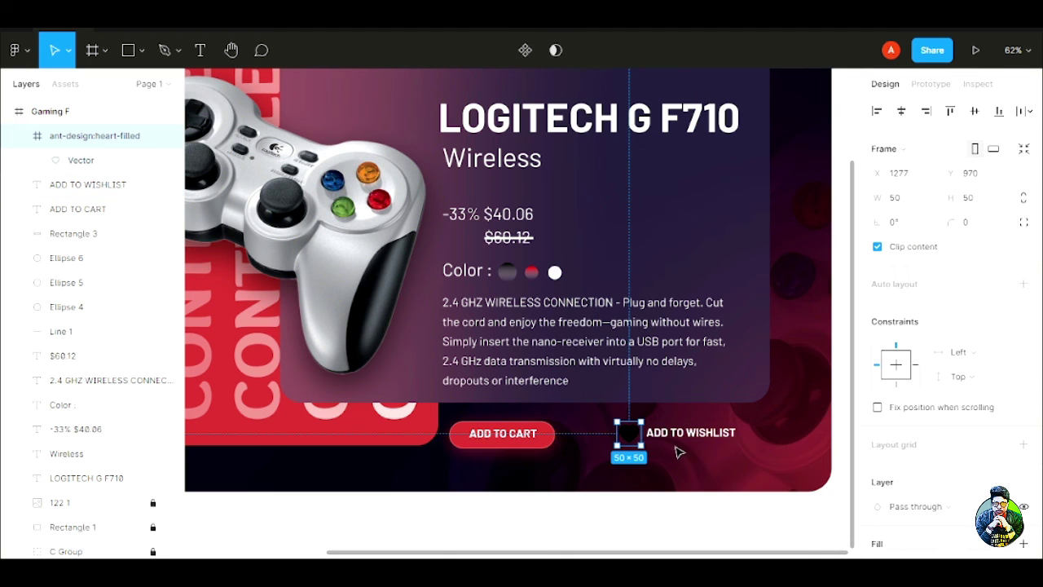
# - Shrink the heart icon to 31 × 28 beside the ADD TO WISHLIST label and recolor it with red sampled from the ADD TO CART button
pyautogui.scroll(5, 656, 460)
pyautogui.scroll(-5, 944, 428)
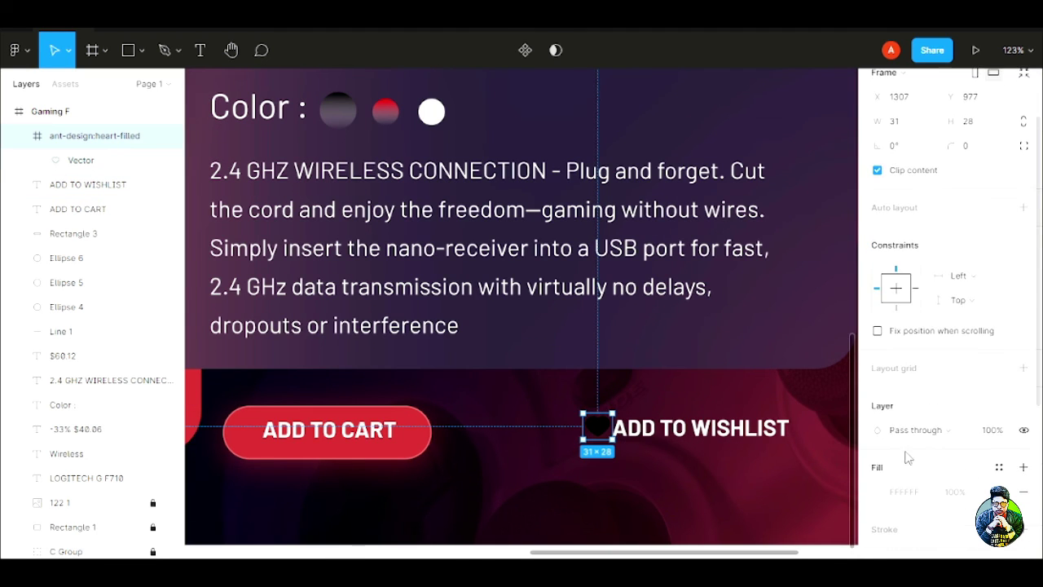
pyautogui.click(877, 438)
pyautogui.click(696, 392)
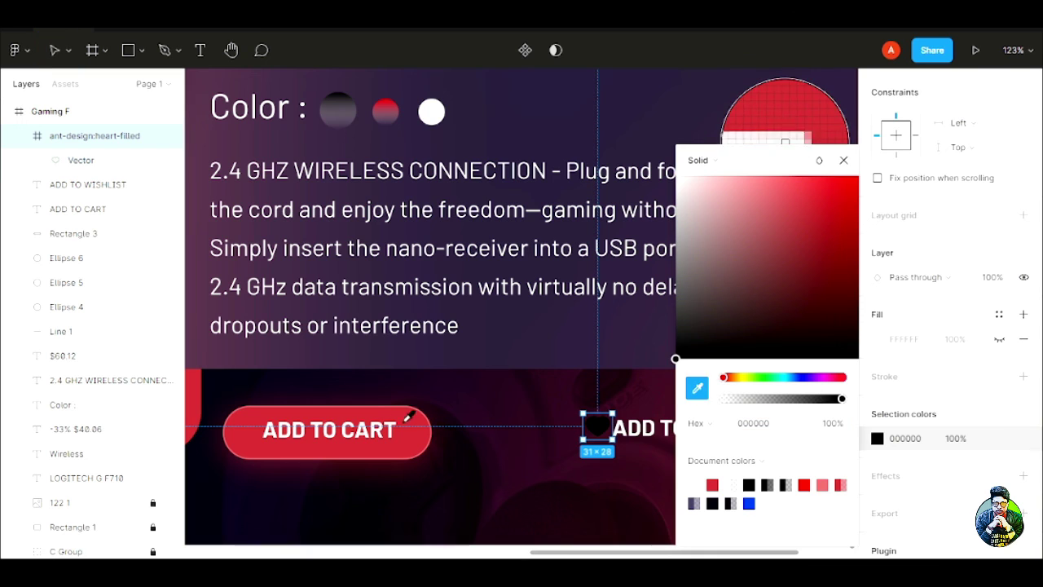
pyautogui.click(408, 419)
pyautogui.click(815, 302)
pyautogui.click(595, 432)
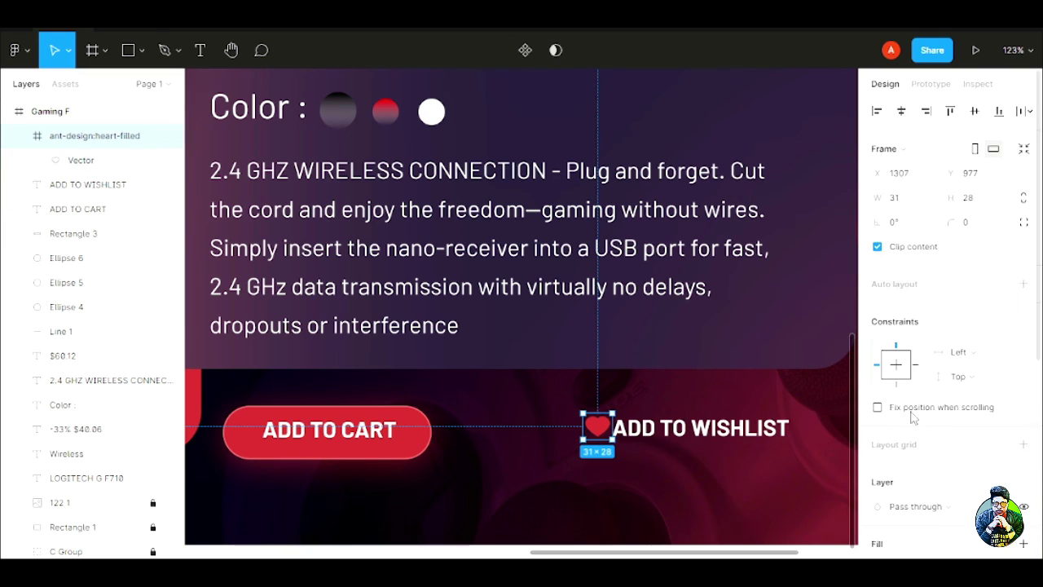
pyautogui.scroll(-6, 913, 415)
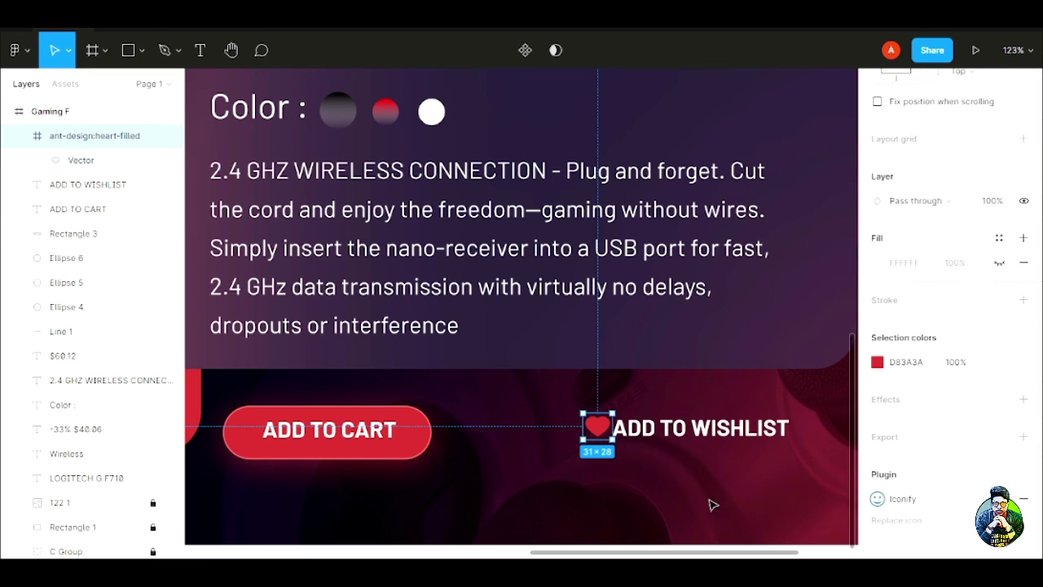
# - Shift the heart icon slightly away from the ADD TO WISHLIST label to X 1299, Y 980
pyautogui.click(652, 476)
pyautogui.scroll(-3, 649, 480)
pyautogui.scroll(3, 647, 477)
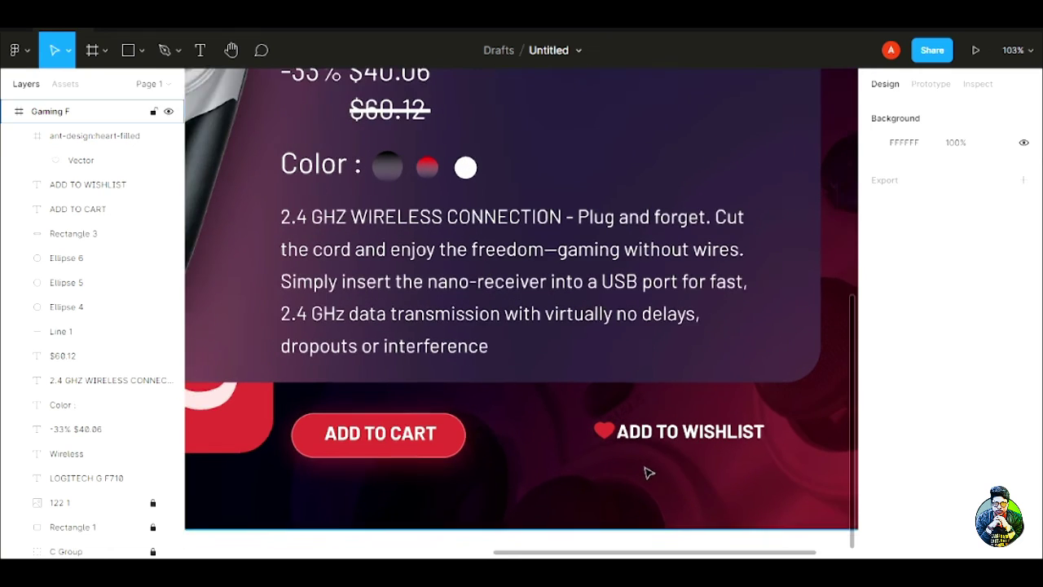
pyautogui.click(602, 431)
pyautogui.moveTo(602, 433); pyautogui.dragTo(597, 437)
pyautogui.click(670, 489)
pyautogui.scroll(-8, 671, 489)
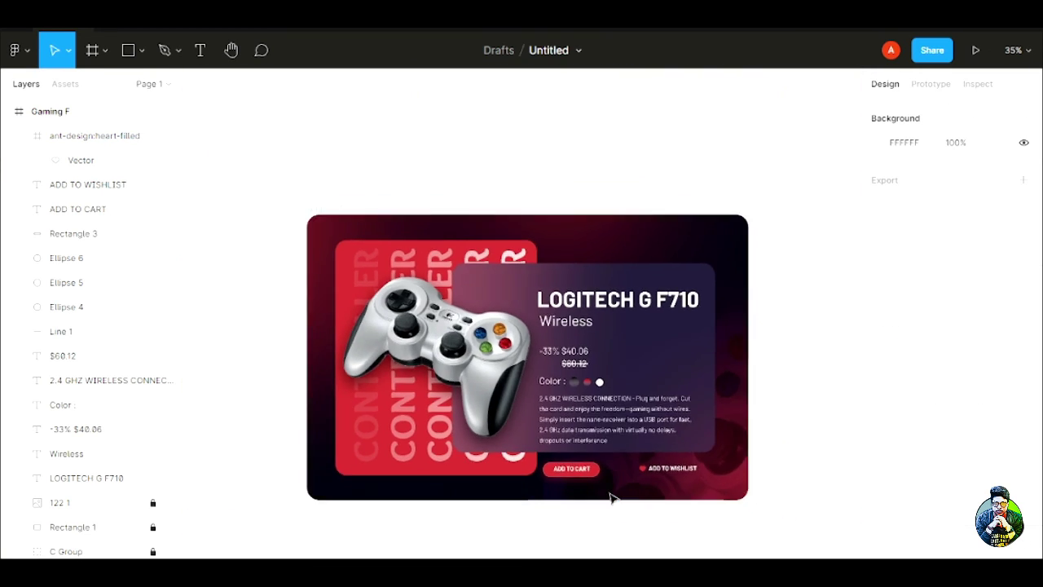
pyautogui.scroll(3, 598, 486)
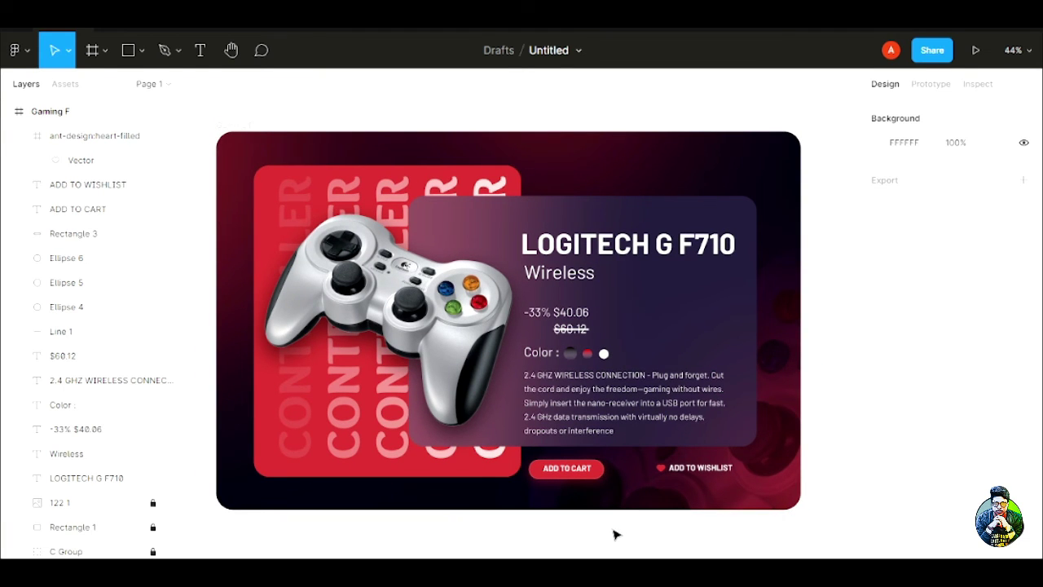
pyautogui.click(661, 468)
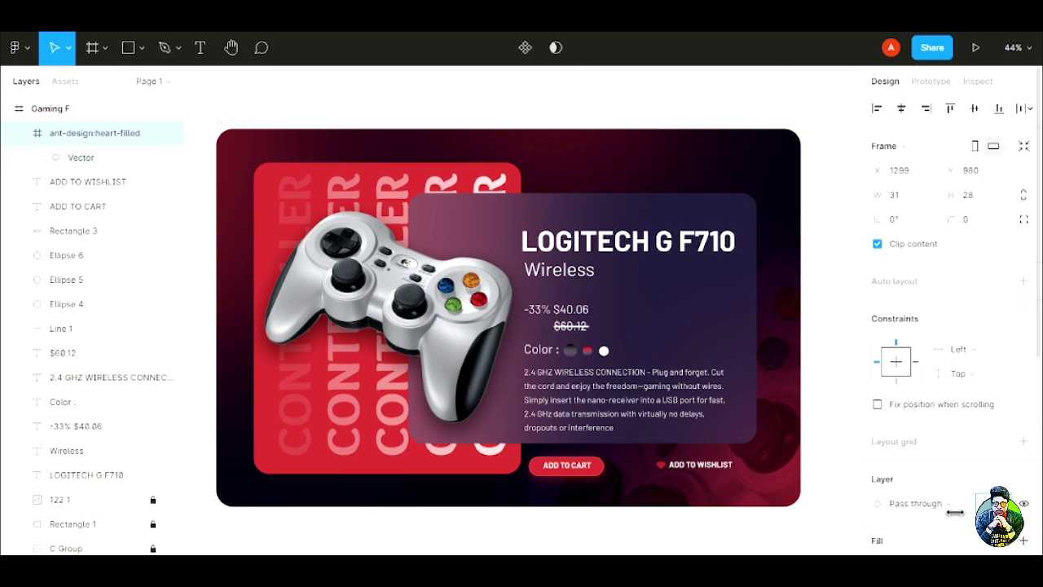
pyautogui.click(585, 526)
# - Open the Noise plugin, move its window clear of the layout's center, and turn on Invert
pyautogui.rightClick(621, 521)
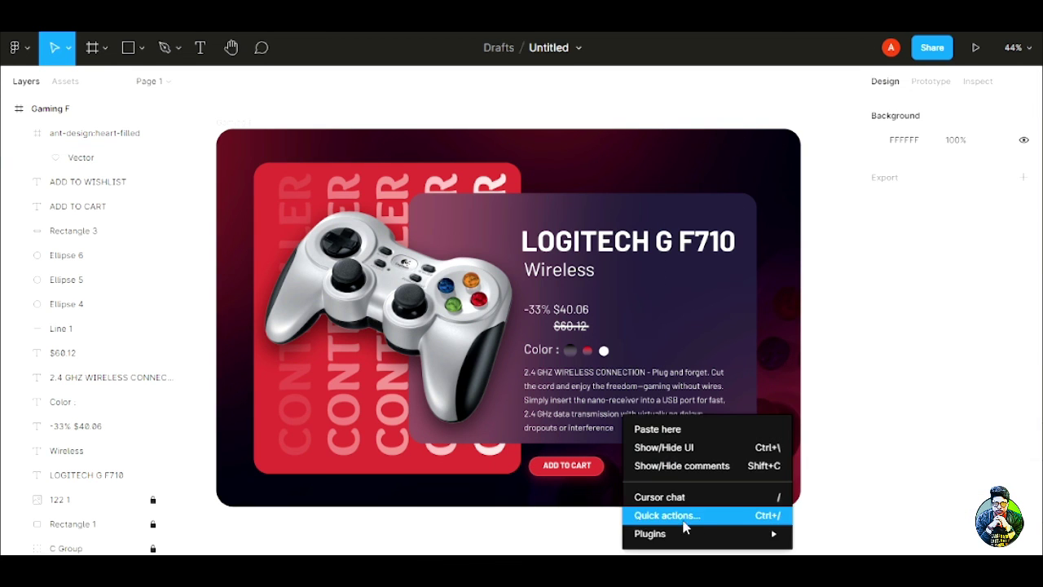
pyautogui.moveTo(706, 530)
pyautogui.click(847, 438)
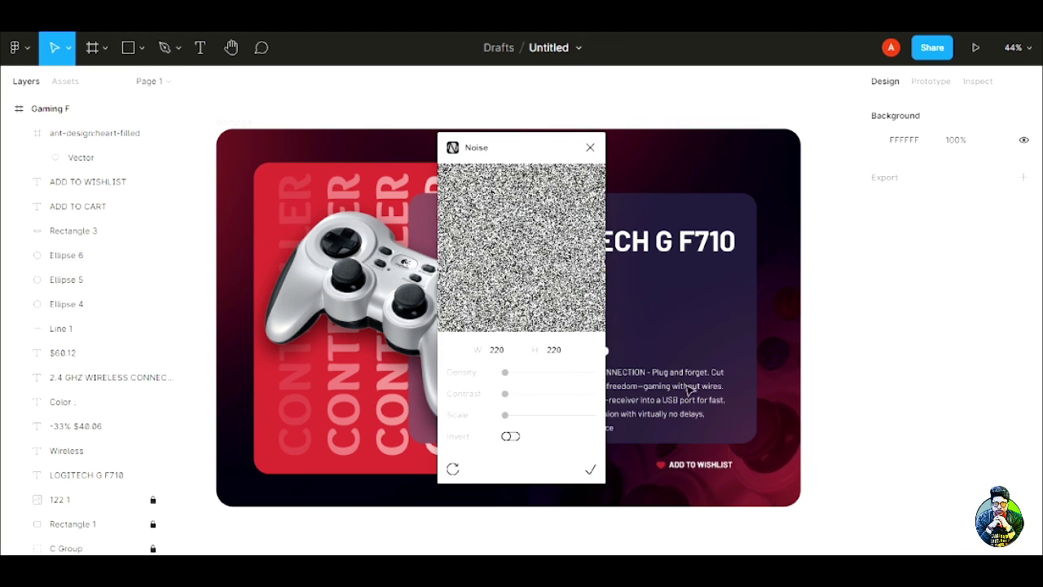
pyautogui.moveTo(543, 159); pyautogui.dragTo(801, 157)
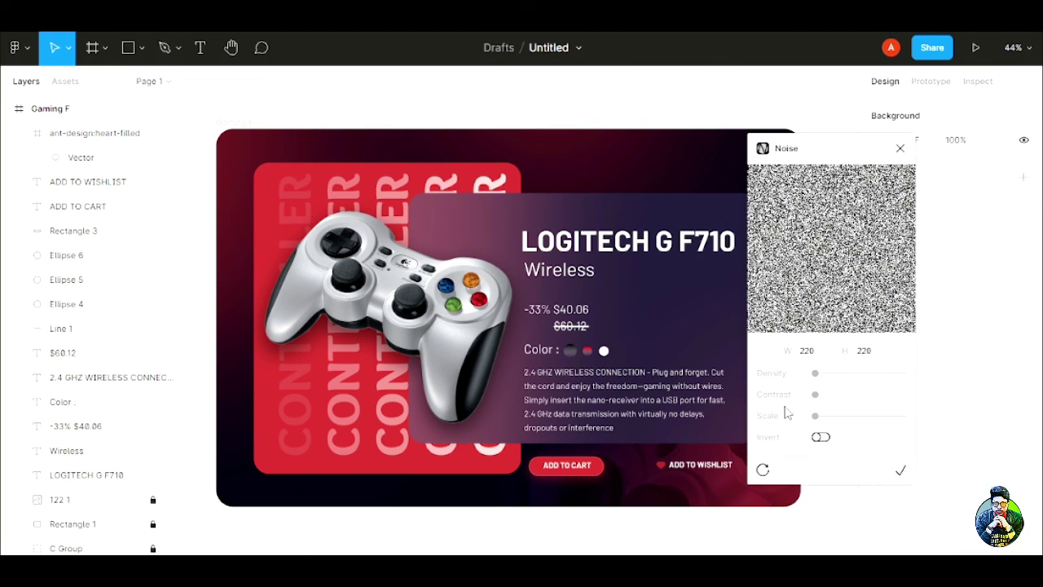
pyautogui.click(820, 438)
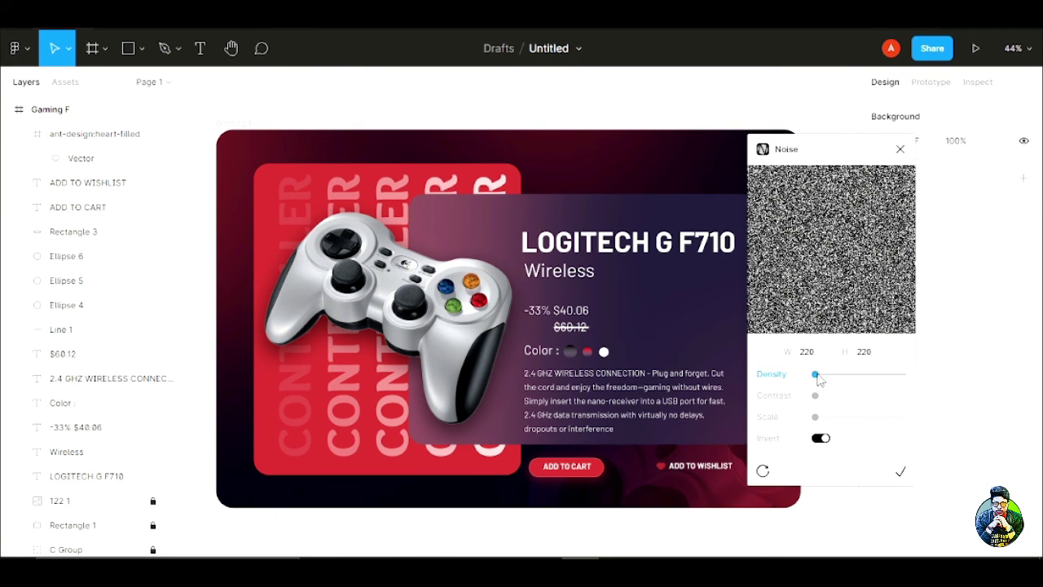
pyautogui.moveTo(816, 374)
pyautogui.mouseDown()
pyautogui.moveTo(903, 374)
pyautogui.moveTo(812, 376)
pyautogui.mouseUp()
# - Set the noise width and height to 1000 each and insert the noise texture onto the canvas
pyautogui.click(823, 357)
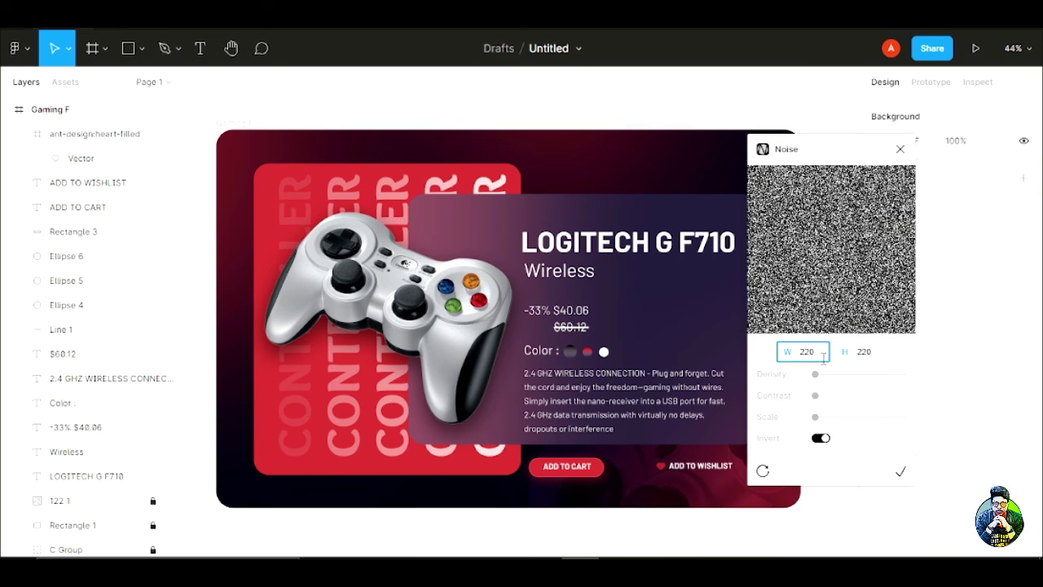
pyautogui.write('1000')
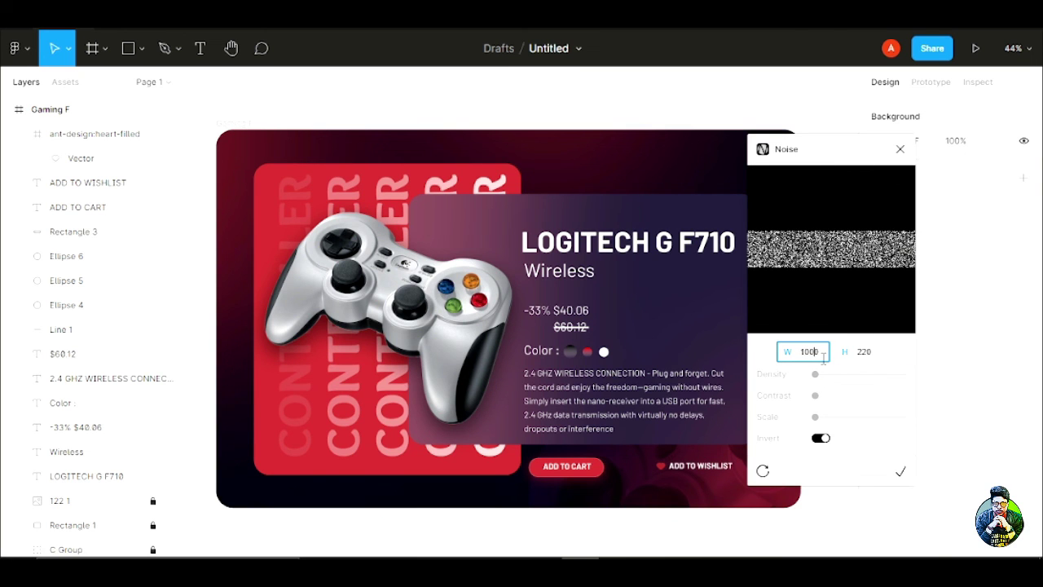
pyautogui.click(863, 352)
pyautogui.press('BackSpace')
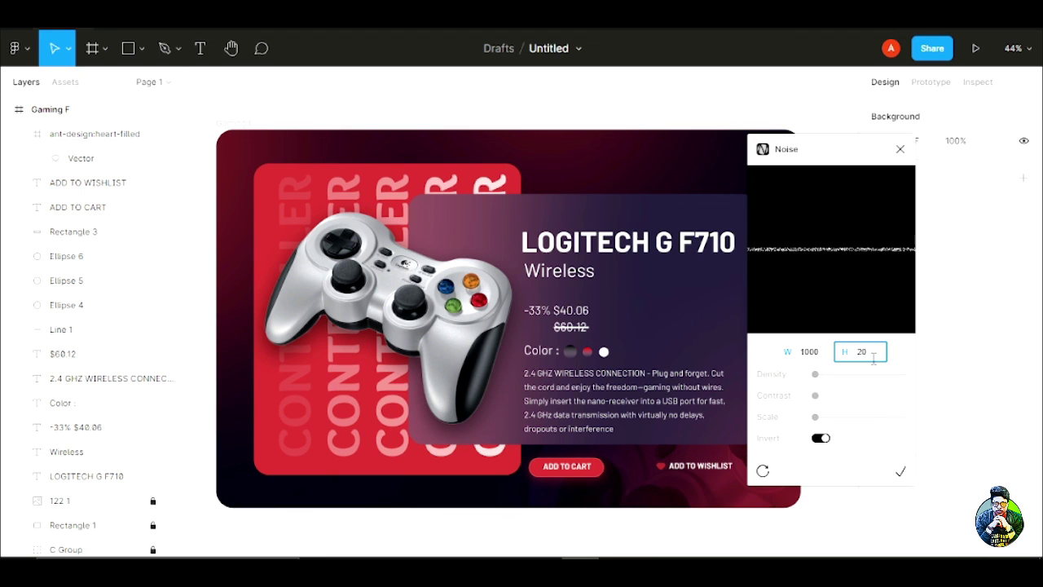
pyautogui.press('BackSpace')
pyautogui.write('1000')
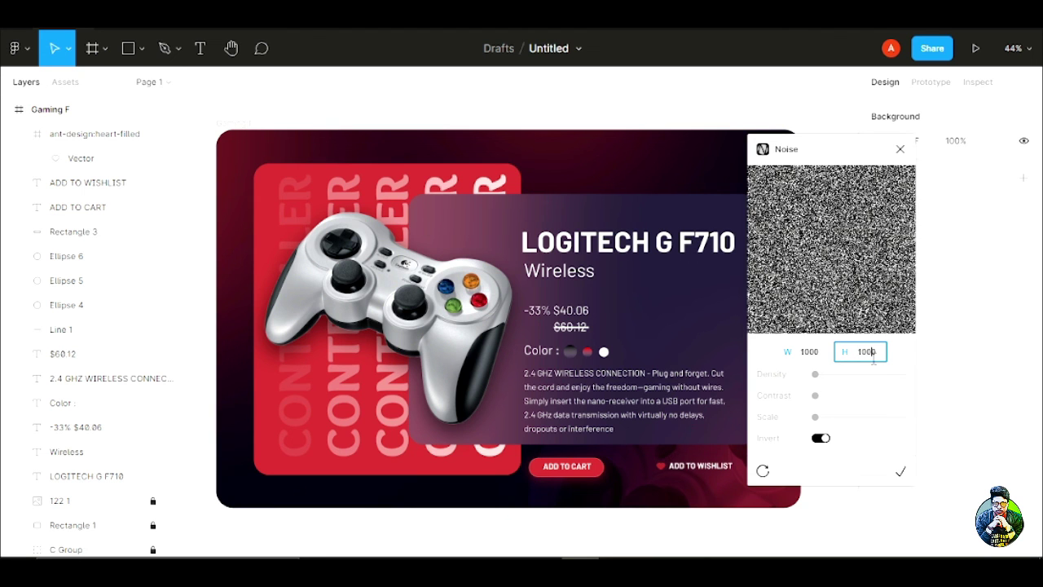
pyautogui.click(815, 374)
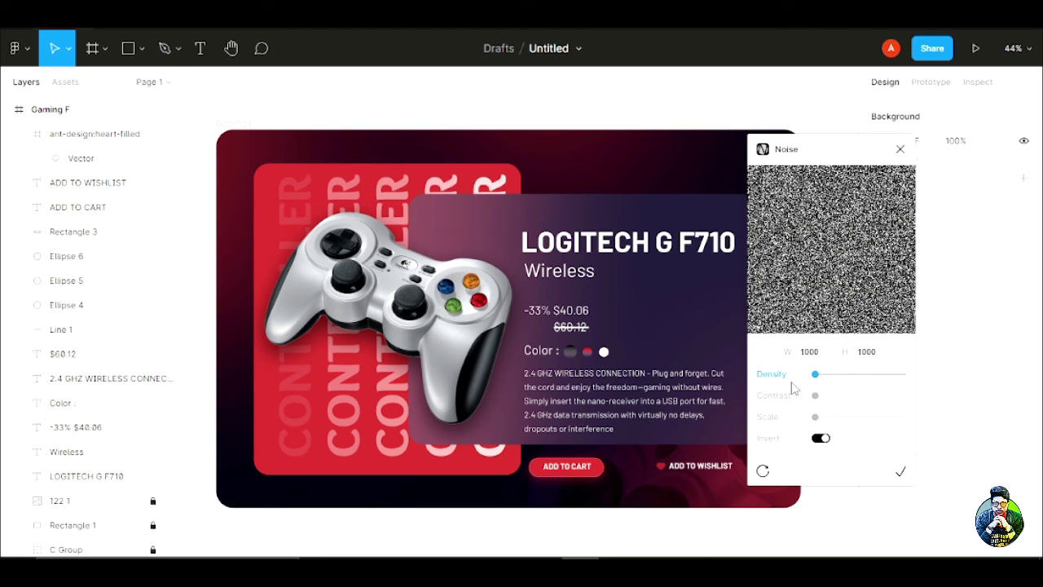
pyautogui.click(902, 473)
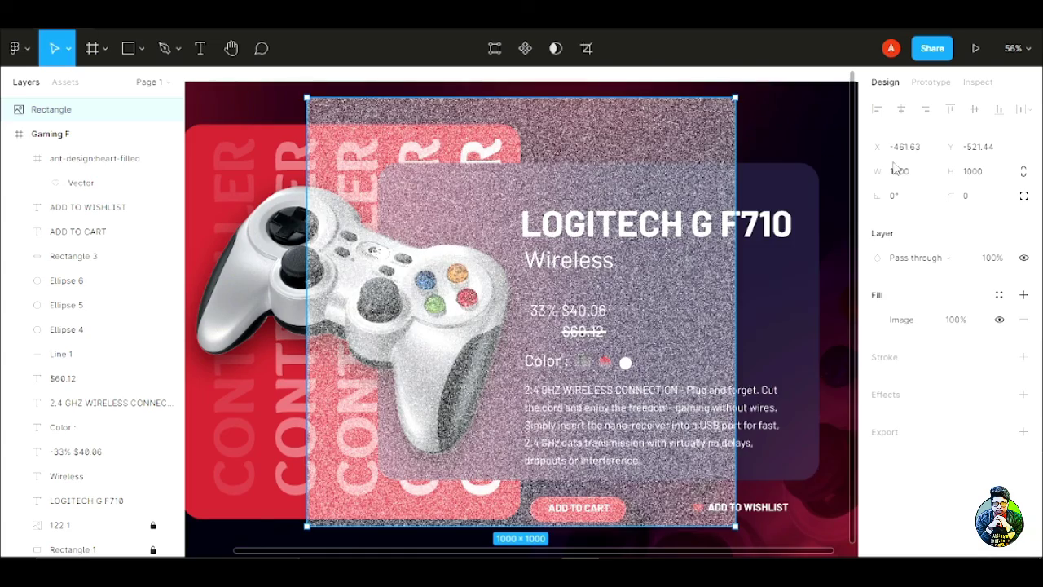
# - Resize the noise rectangle to 1761 × 1159 and position it at X -881, Y -580 so it covers the whole Gaming F frame
pyautogui.scroll(-3, 604, 375)
pyautogui.moveTo(544, 268); pyautogui.dragTo(445, 259)
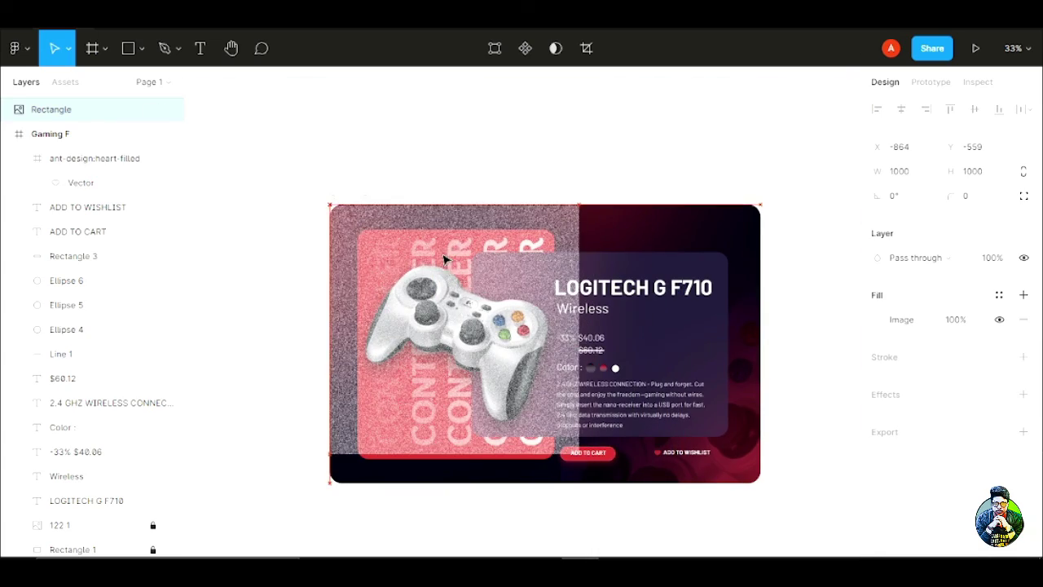
pyautogui.moveTo(578, 454); pyautogui.dragTo(769, 494)
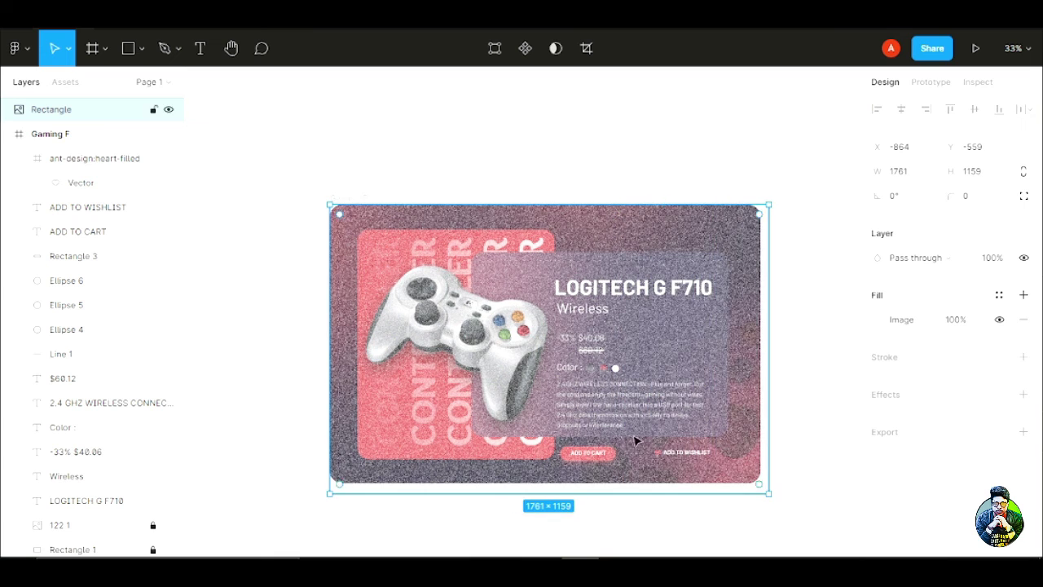
pyautogui.moveTo(610, 394); pyautogui.dragTo(606, 389)
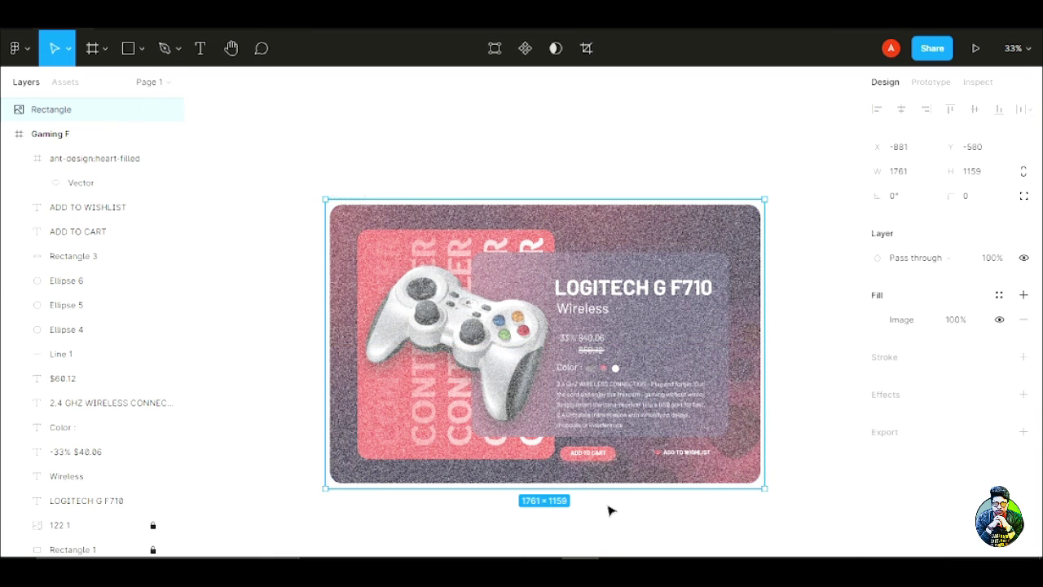
pyautogui.click(547, 153)
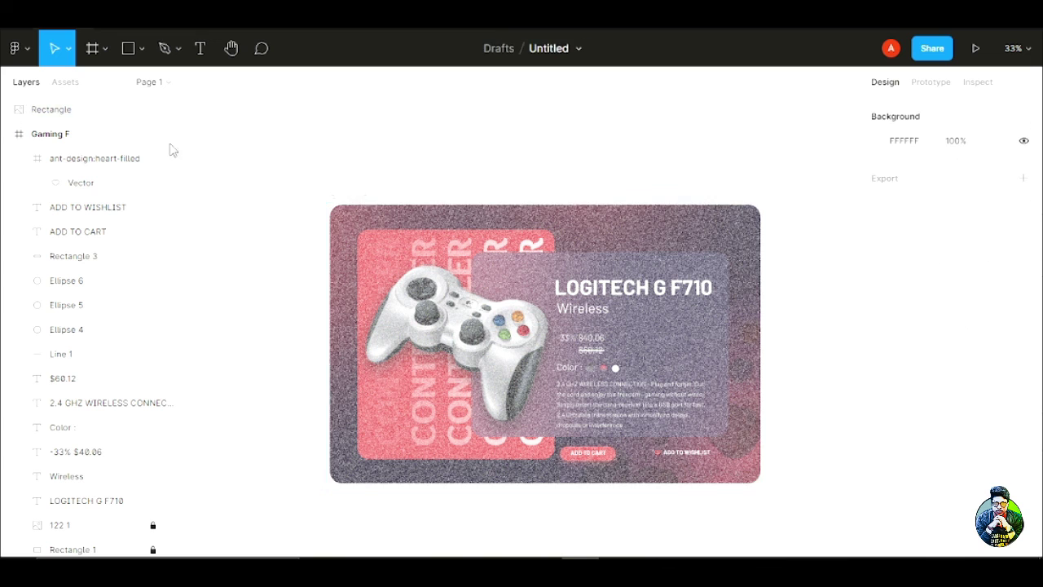
# - Set the noise rectangle's blend mode to Soft light and its layer opacity to 14%
pyautogui.click(98, 117)
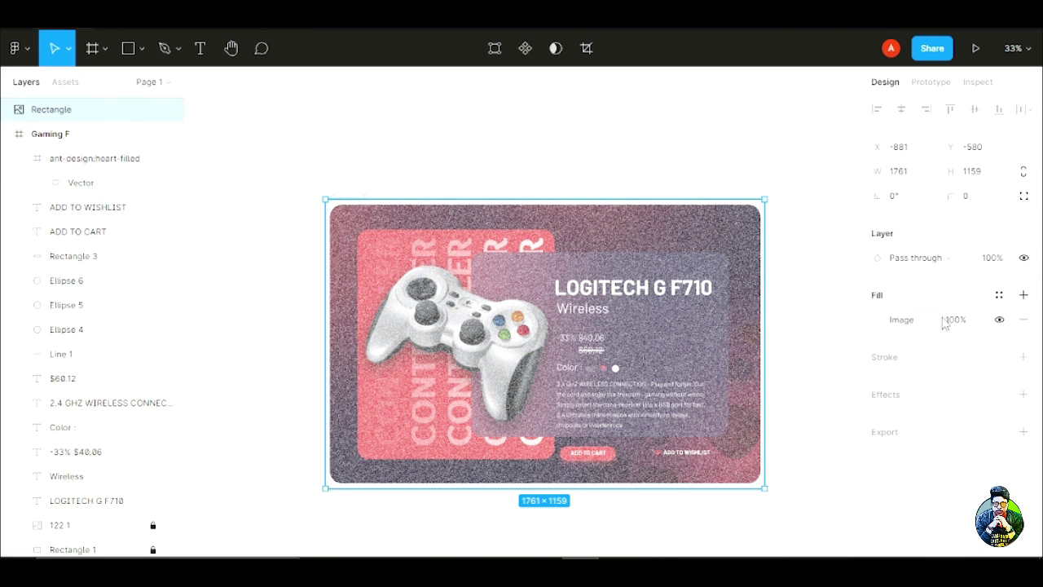
pyautogui.click(962, 263)
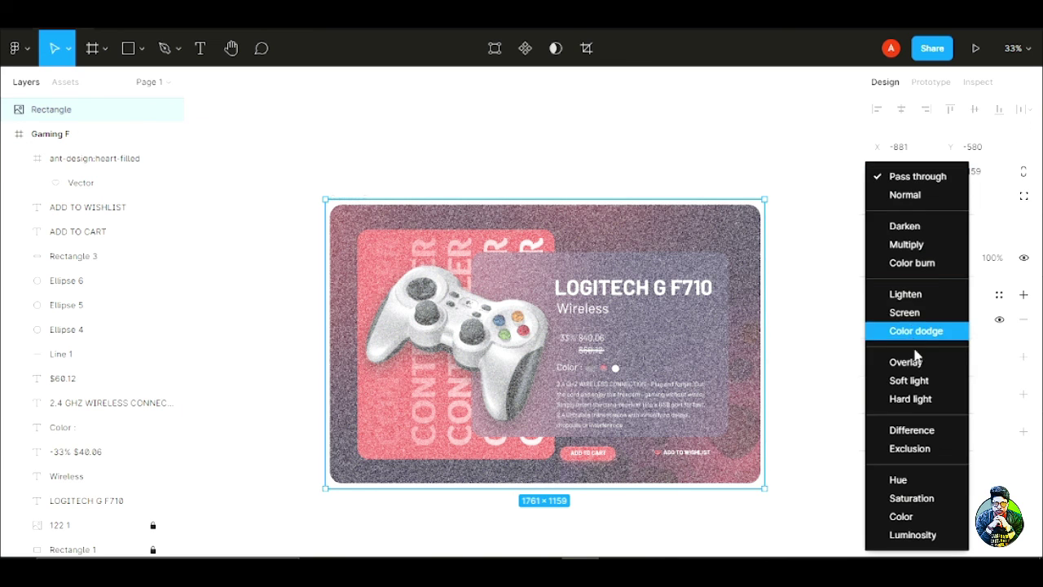
pyautogui.click(917, 378)
pyautogui.scroll(3, 790, 399)
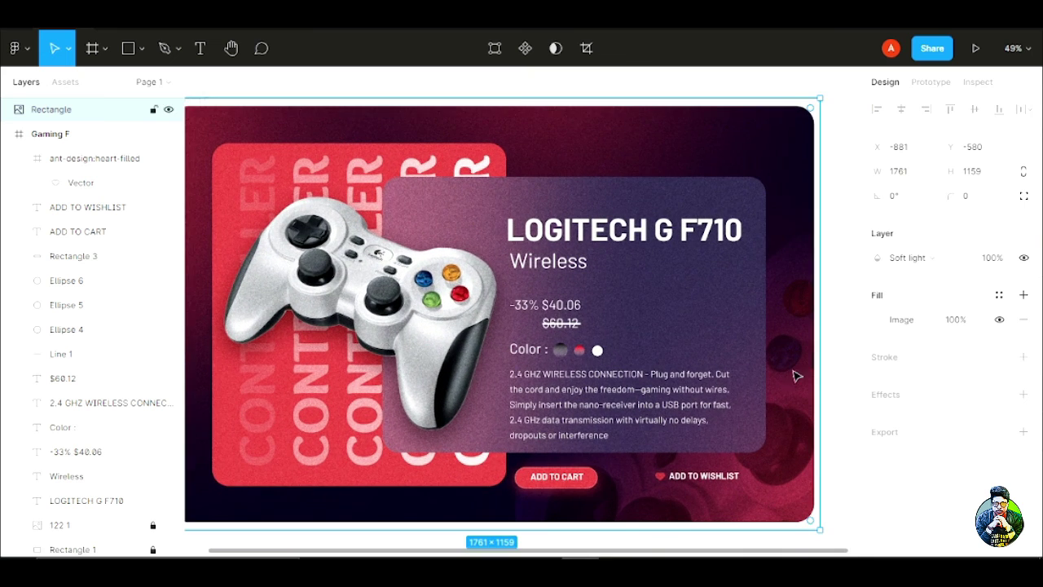
pyautogui.press('Return')
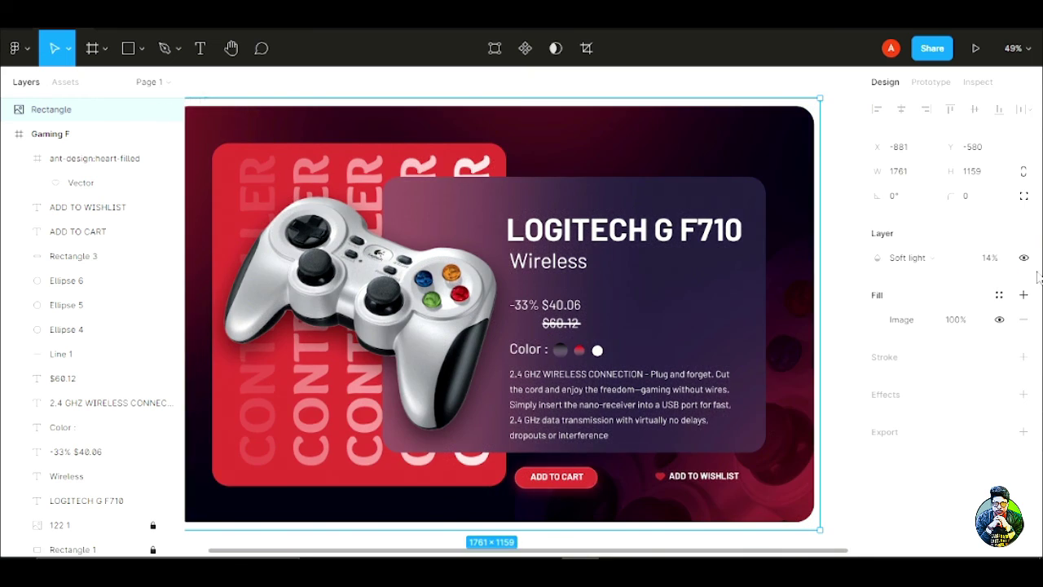
# - Examine the noise texture over the controller, product details and buttons at different zoom levels
pyautogui.scroll(5, 489, 318)
pyautogui.scroll(-4, 578, 320)
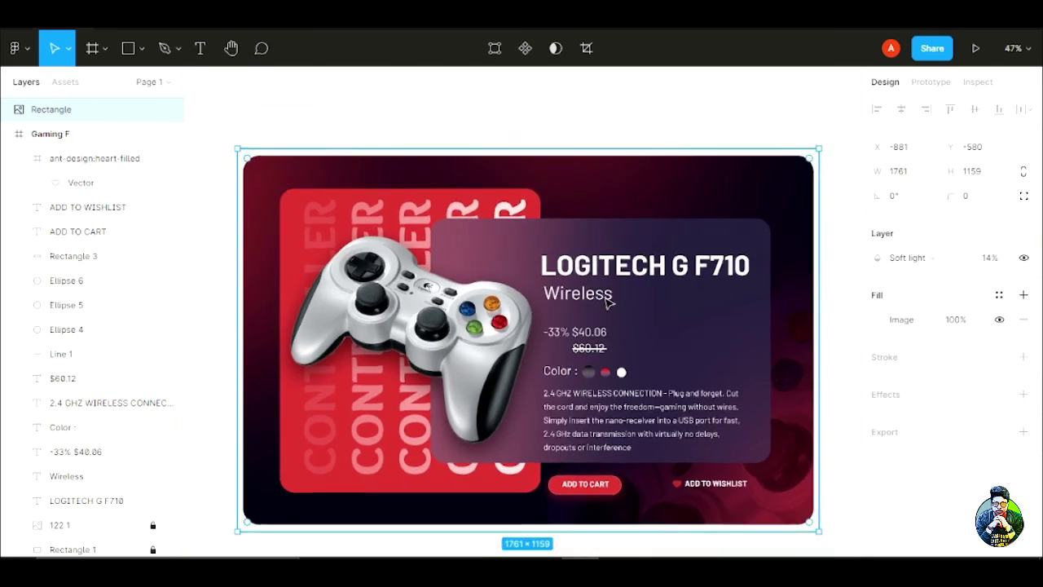
pyautogui.click(366, 123)
pyautogui.scroll(3, 521, 377)
pyautogui.scroll(3, 629, 304)
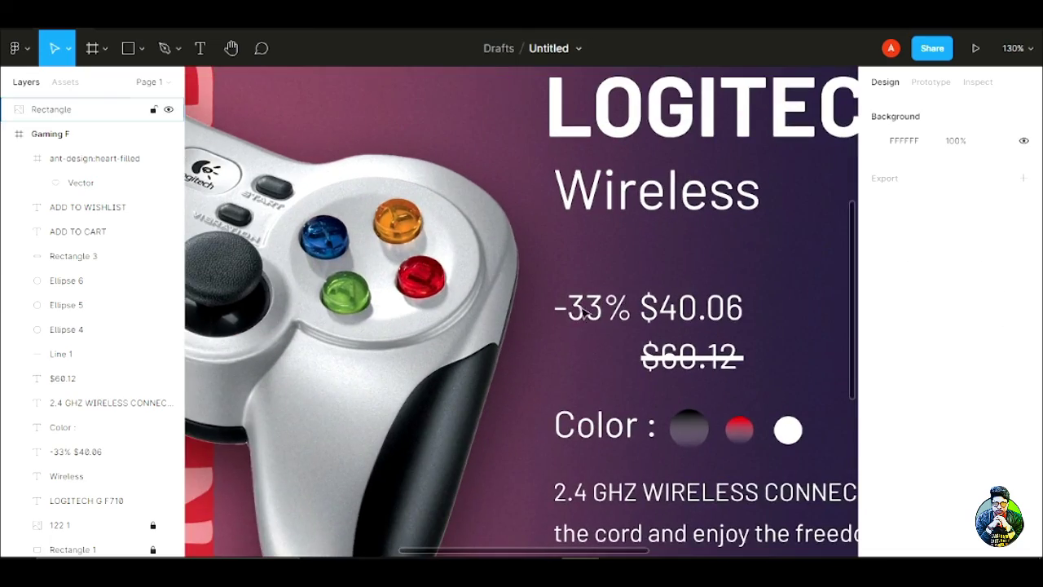
pyautogui.scroll(-8, 387, 160)
pyautogui.scroll(1, 743, 184)
pyautogui.scroll(-6, 743, 184)
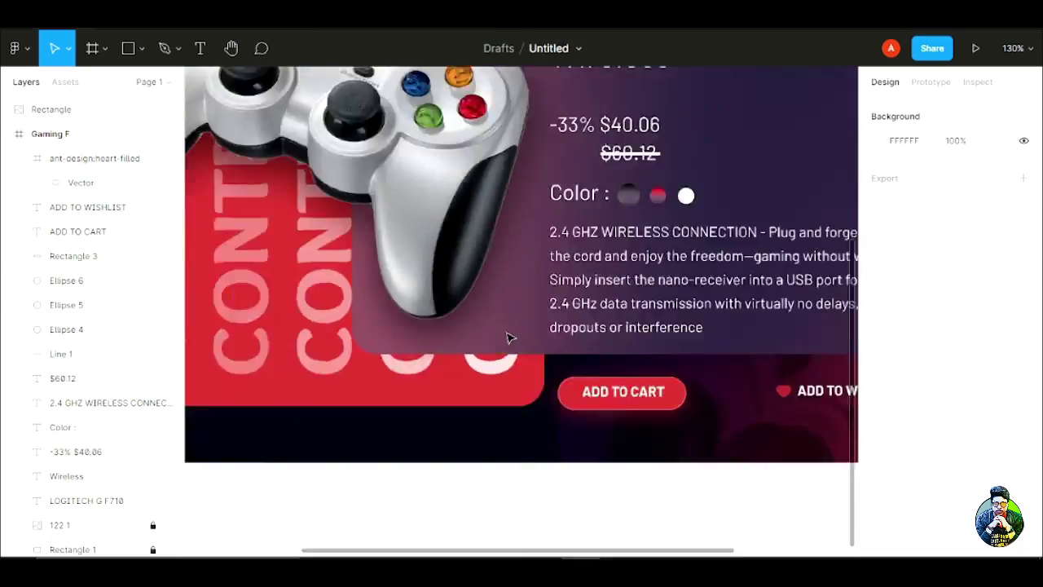